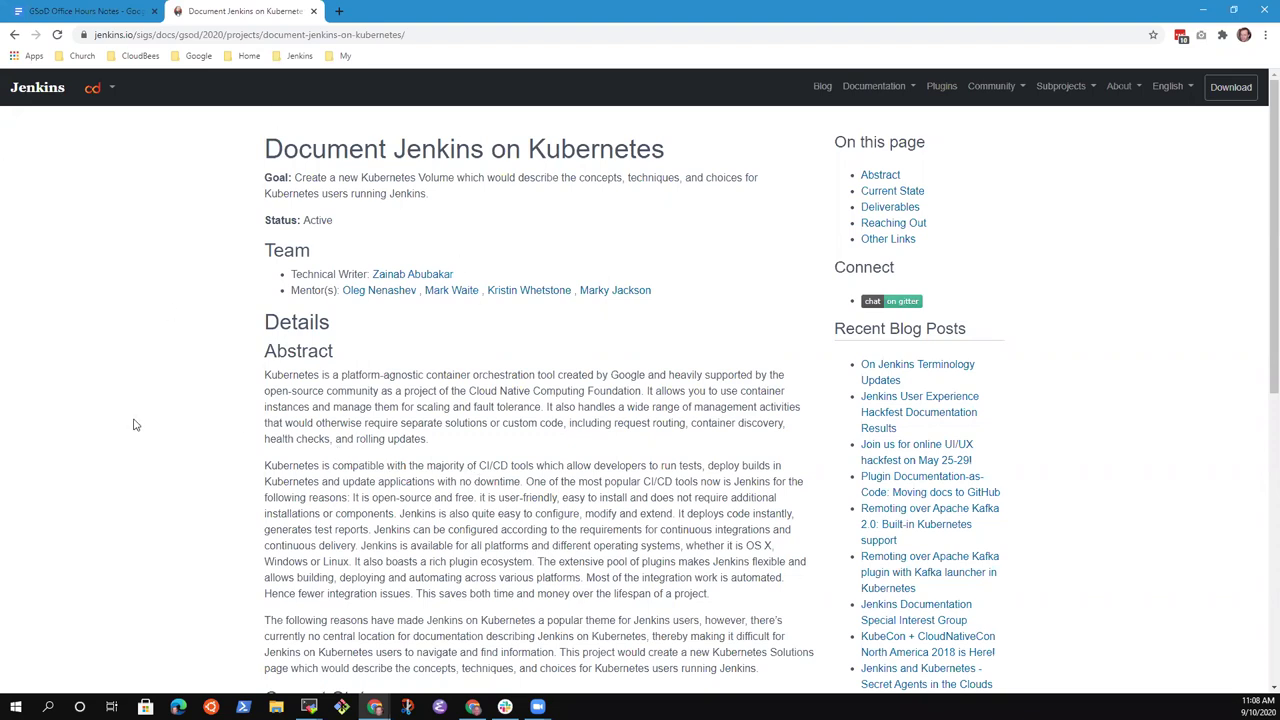
# Enlarge the Document Jenkins on Kubernetes page to 125% and open jenkins.io pull request #3694 on GitHub in a new tab
pyautogui.hotkey('ctrl', '+')
pyautogui.hotkey('ctrl', '+')
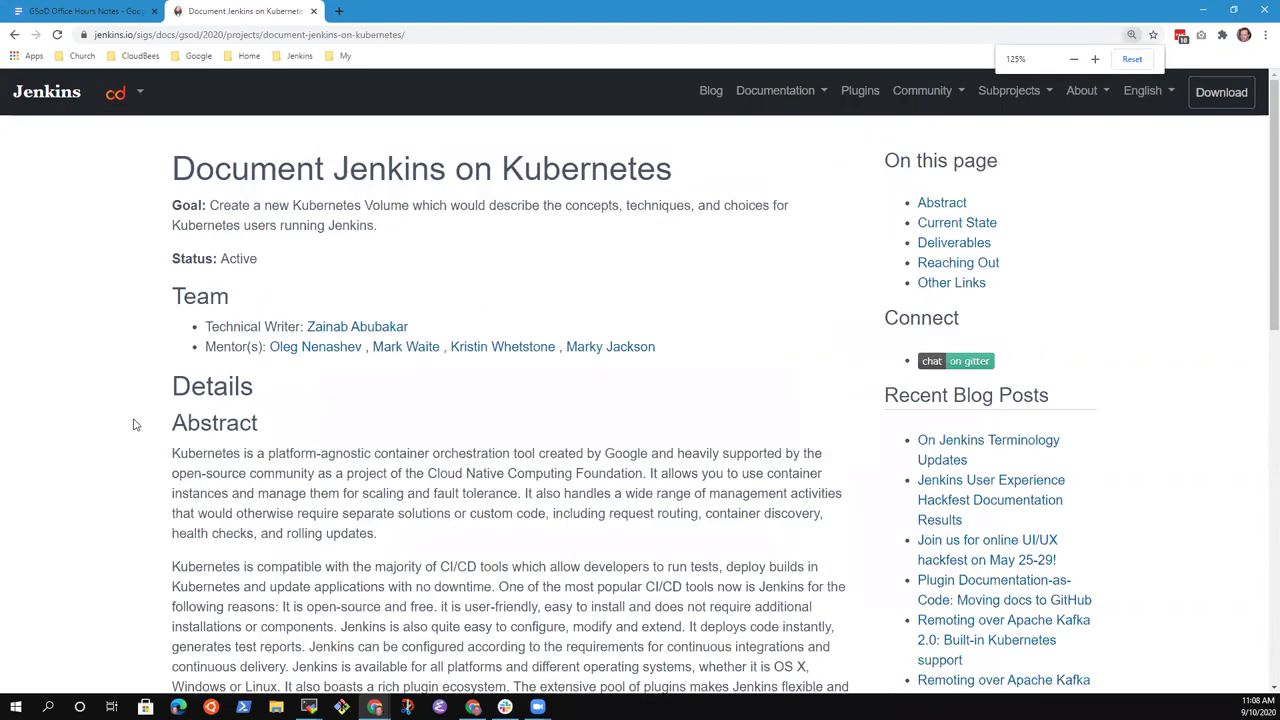
pyautogui.click(338, 11)
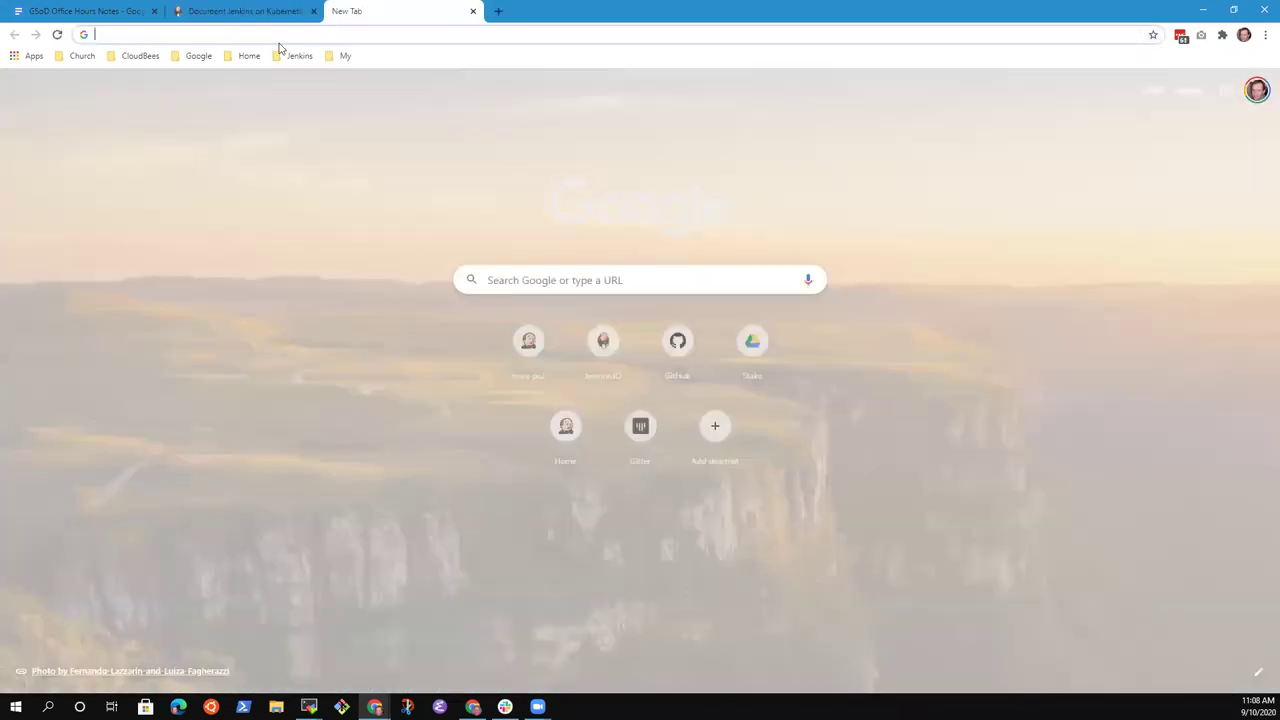
pyautogui.click(297, 55)
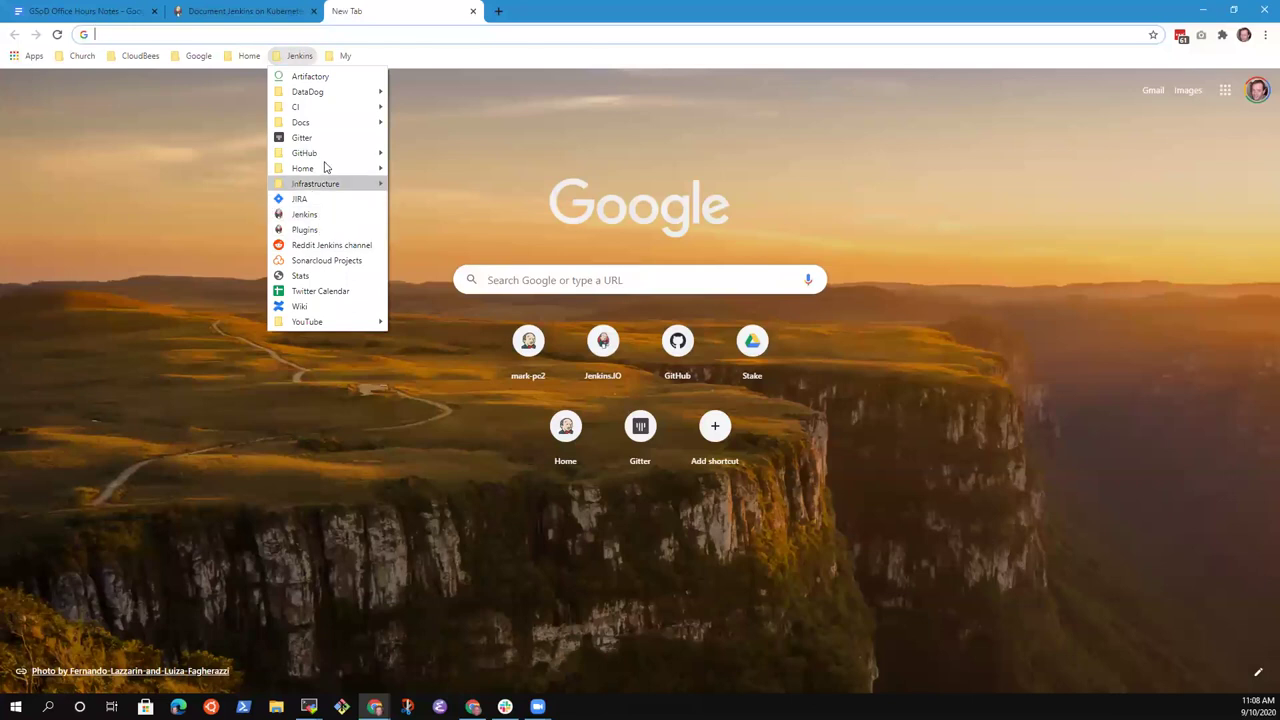
pyautogui.moveTo(341, 153)
pyautogui.click(441, 229)
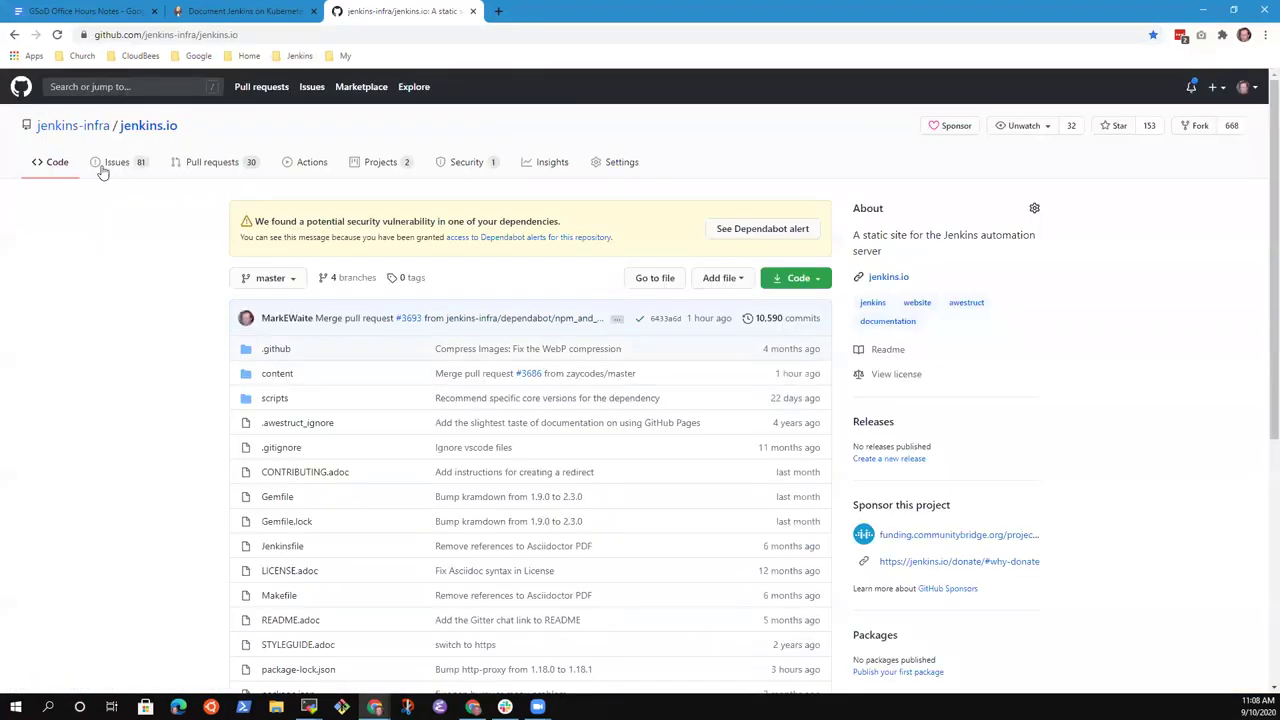
pyautogui.click(210, 168)
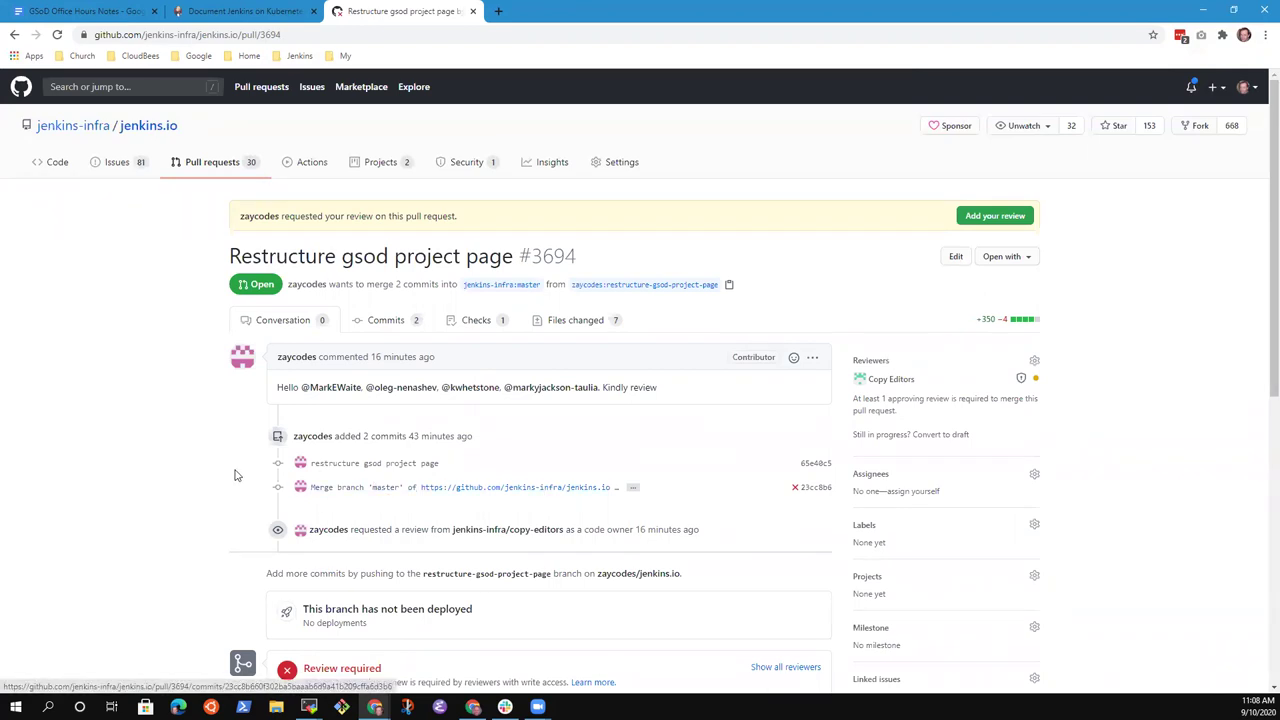
# Check the files changed in pull request #3694 and copy the address of its conversation page
pyautogui.click(576, 326)
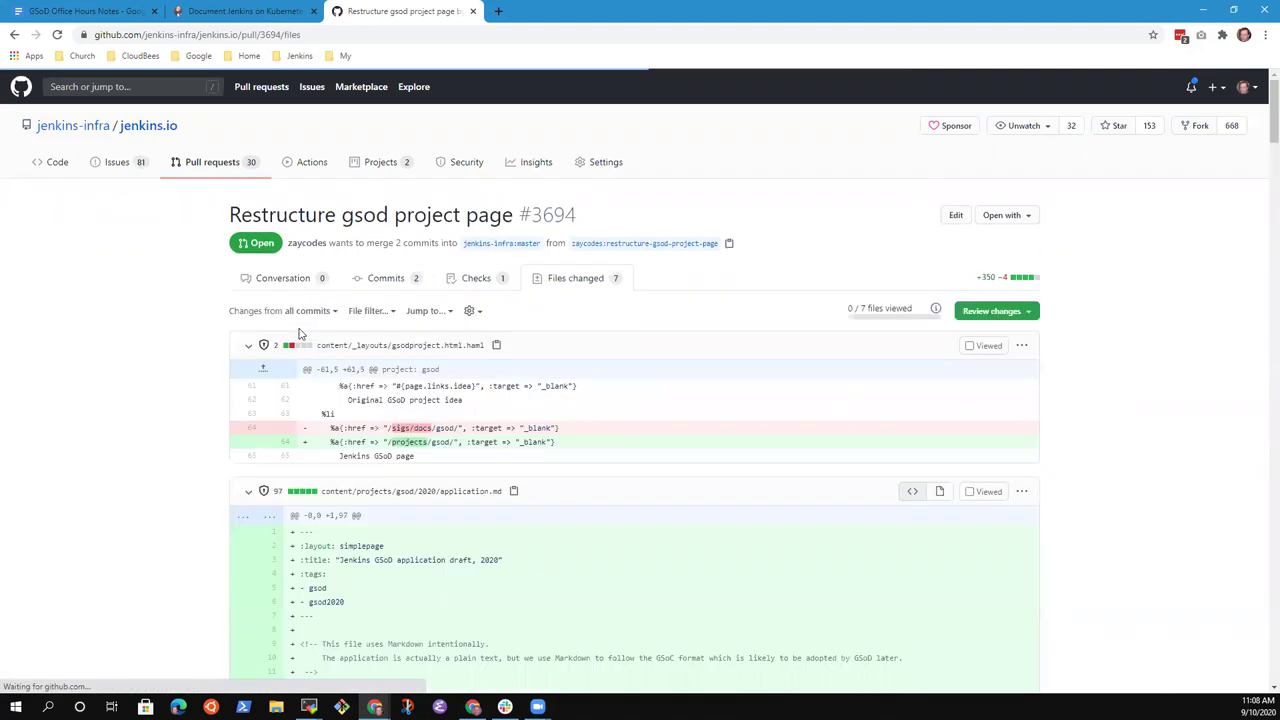
pyautogui.click(275, 278)
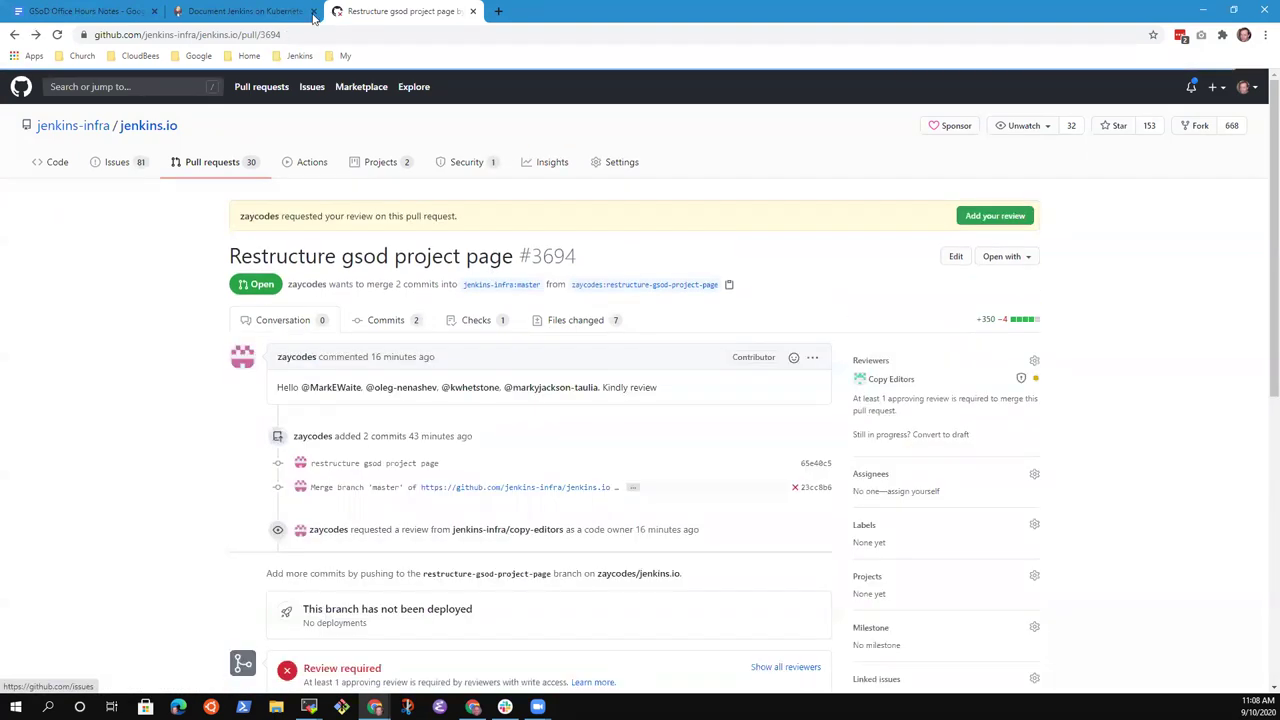
pyautogui.click(293, 35)
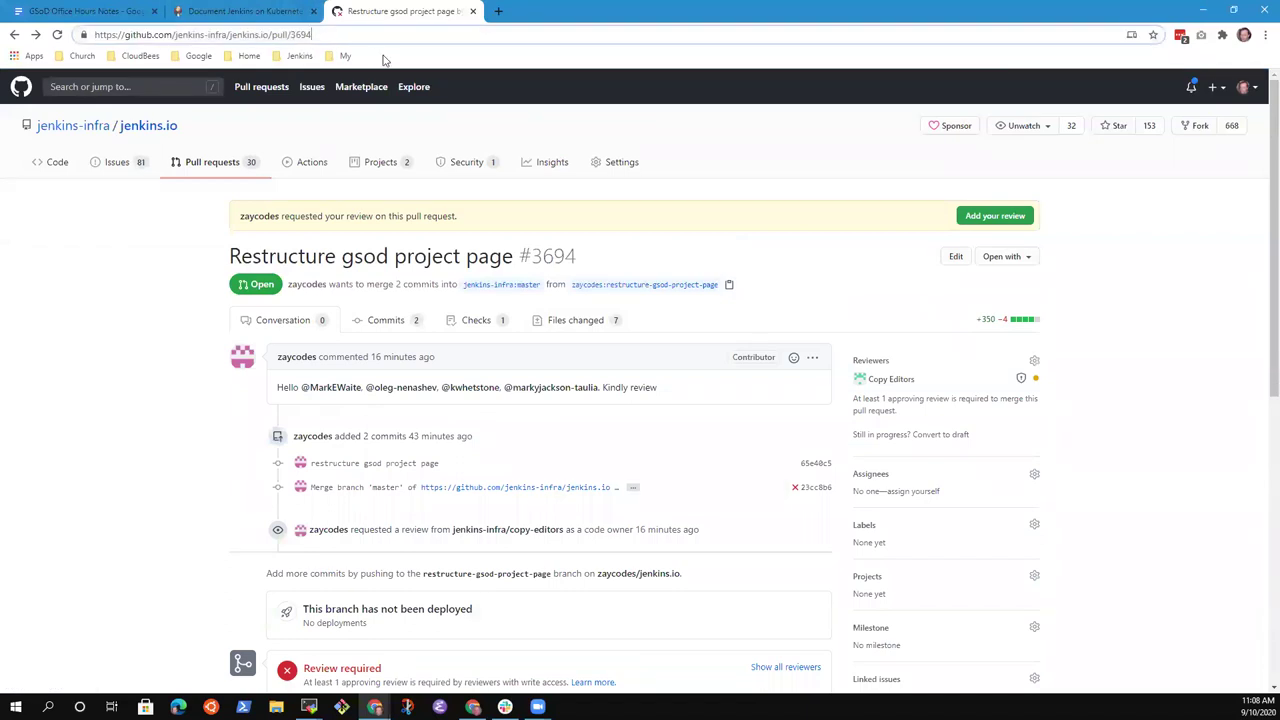
# In the GSoD Office Hours Notes, add the sub-item "New pull request submitted for further structure" under the "Pull request completed" bullet
pyautogui.click(108, 12)
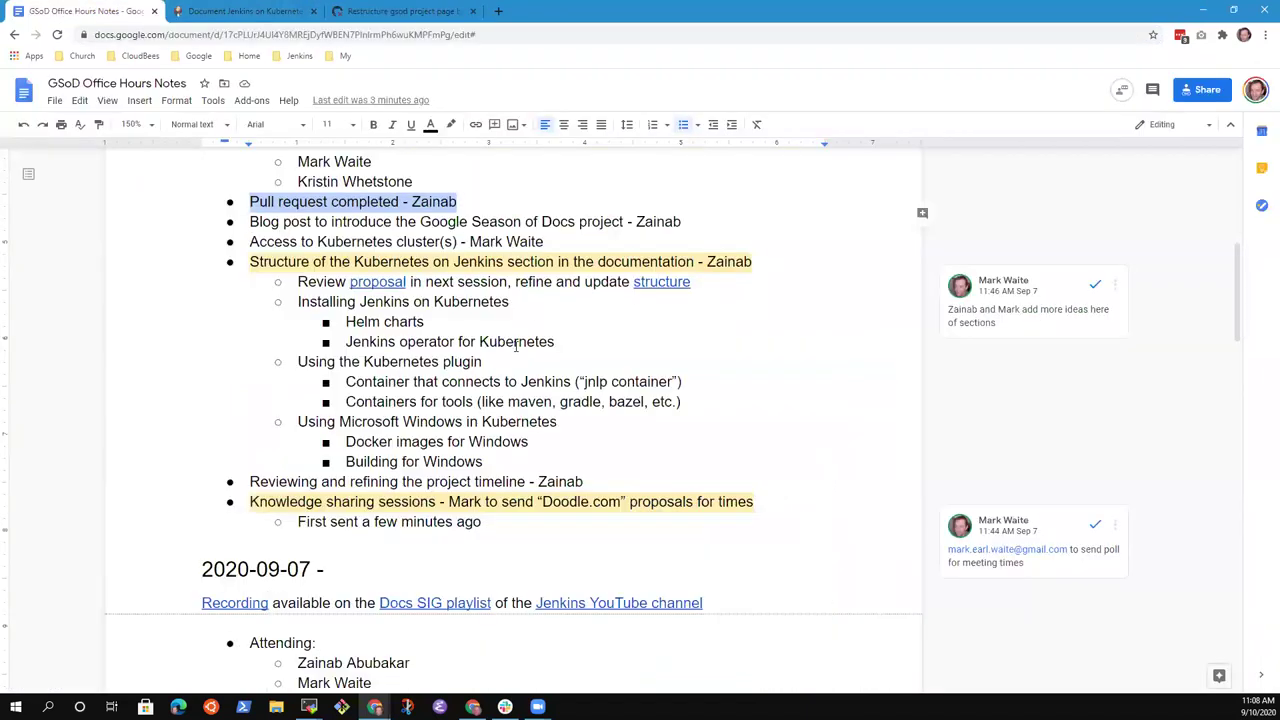
pyautogui.click(480, 206)
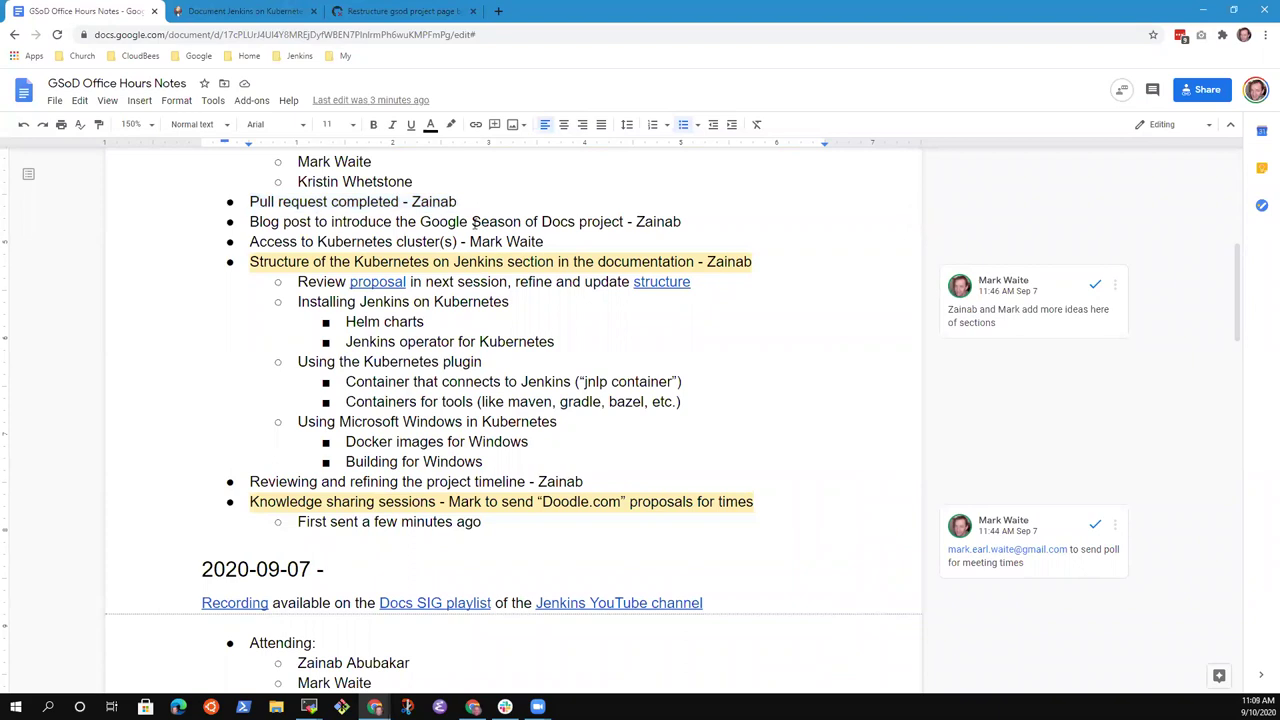
pyautogui.press('Return')
pyautogui.press('Tab')
pyautogui.write('New pu')
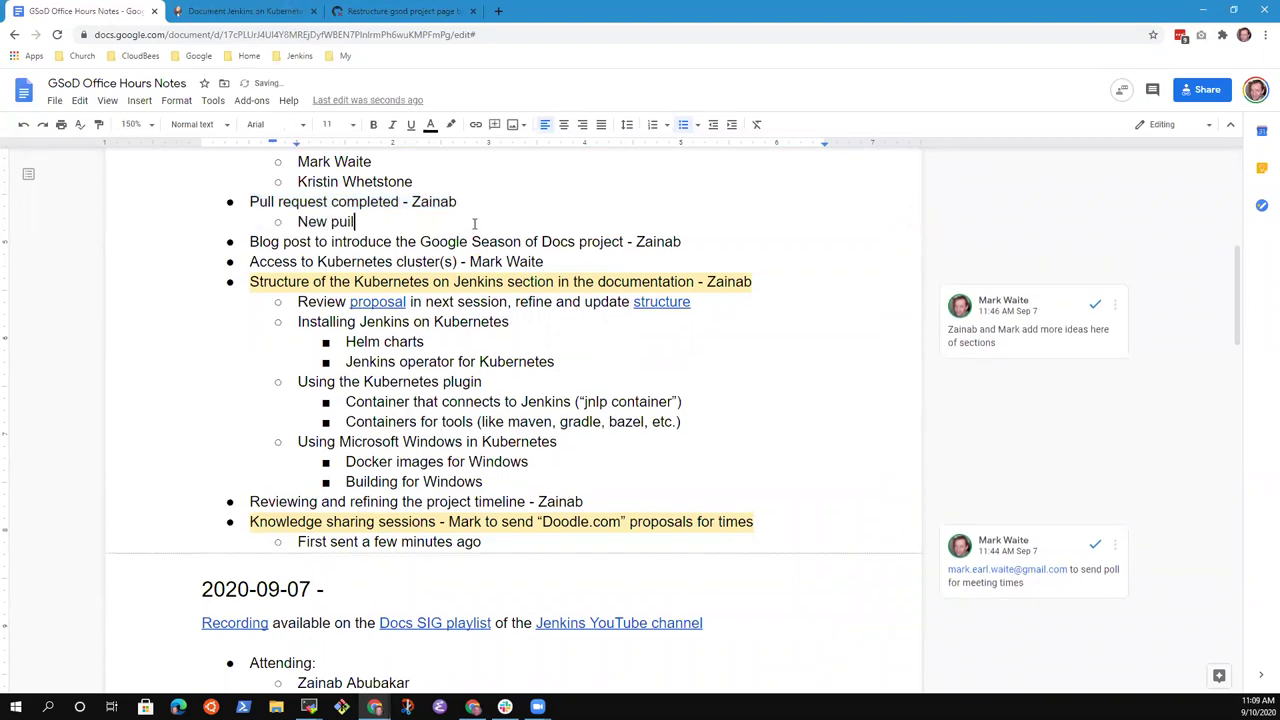
pyautogui.write('ll request submitted for')
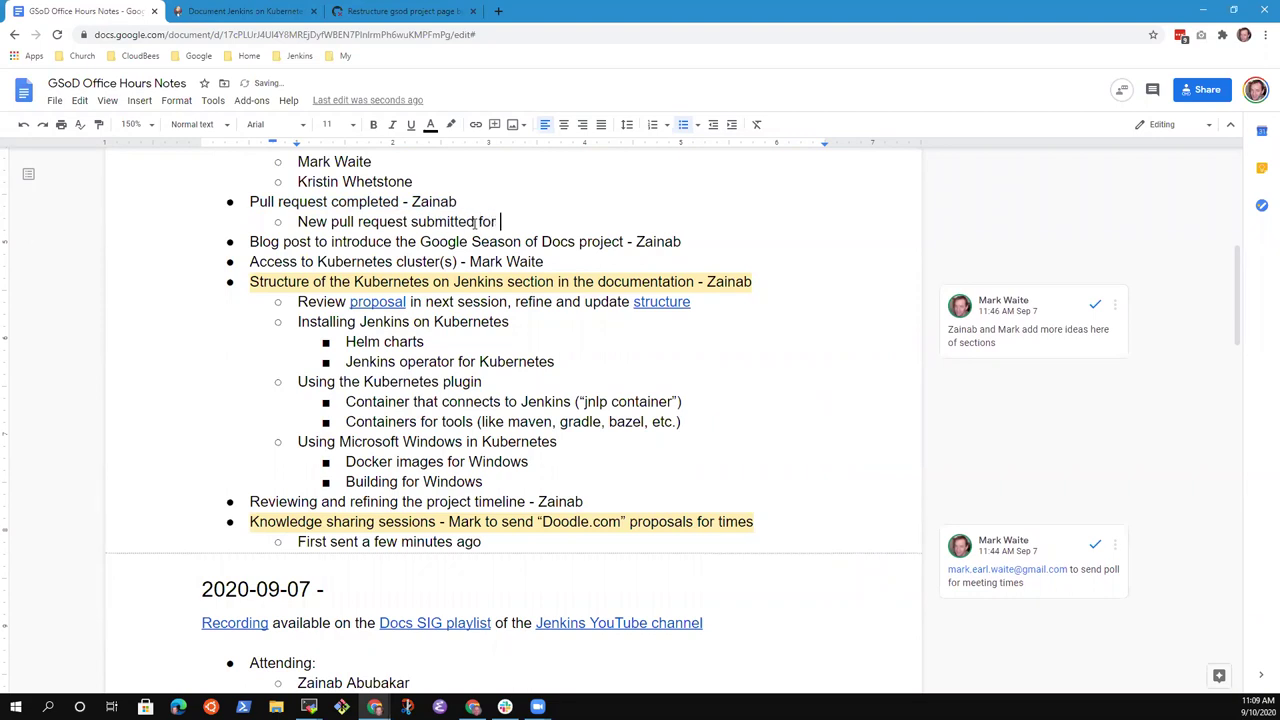
pyautogui.write(' further structure')
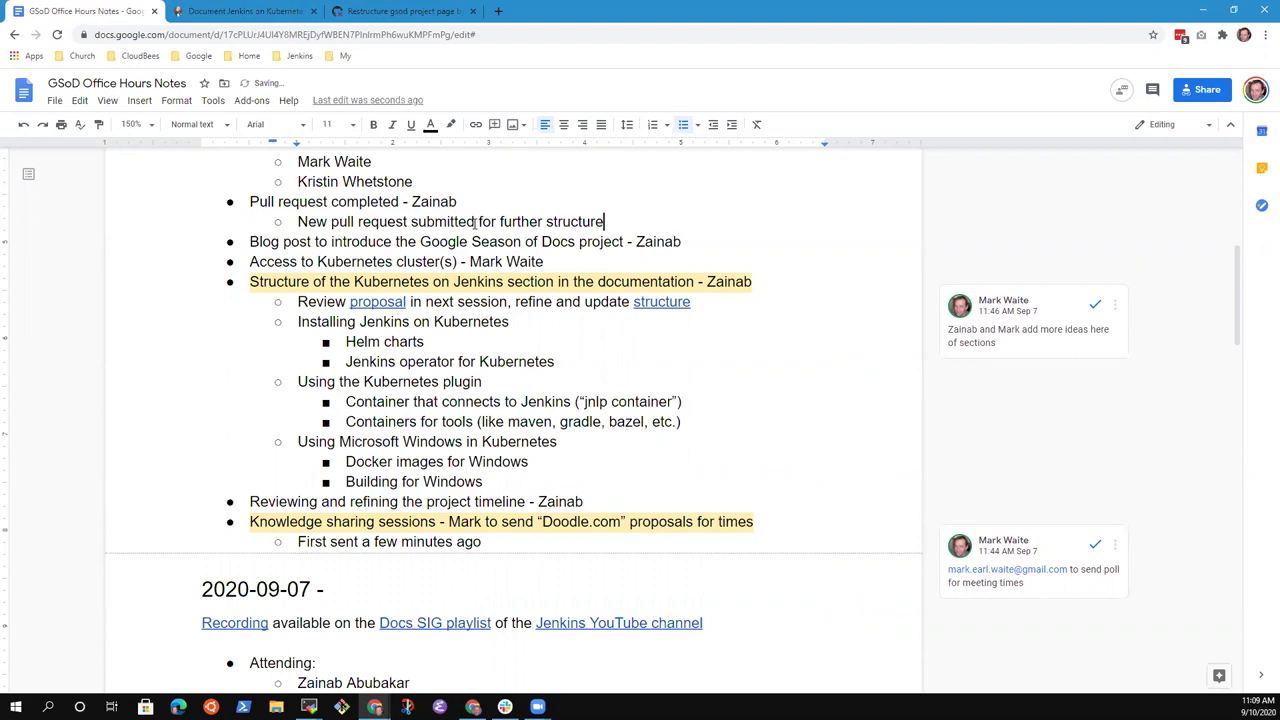
pyautogui.hotkey('ctrl', 'Left')
pyautogui.hotkey('ctrl', 'Left')
pyautogui.hotkey('ctrl', 'Left')
pyautogui.hotkey('ctrl', 'Left')
pyautogui.hotkey('ctrl', 'Left')
pyautogui.hotkey('ctrl', 'Left')
pyautogui.hotkey('ctrl', 'Left')
pyautogui.hotkey('ctrl', 'shift', 'Right')
pyautogui.hotkey('ctrl', 'shift', 'Right')
pyautogui.hotkey('ctrl', 'shift', 'Right')
pyautogui.hotkey('shift', 'Left')
pyautogui.hotkey('ctrl', 'k')
pyautogui.hotkey('ctrl', 'v')
pyautogui.press('Return')
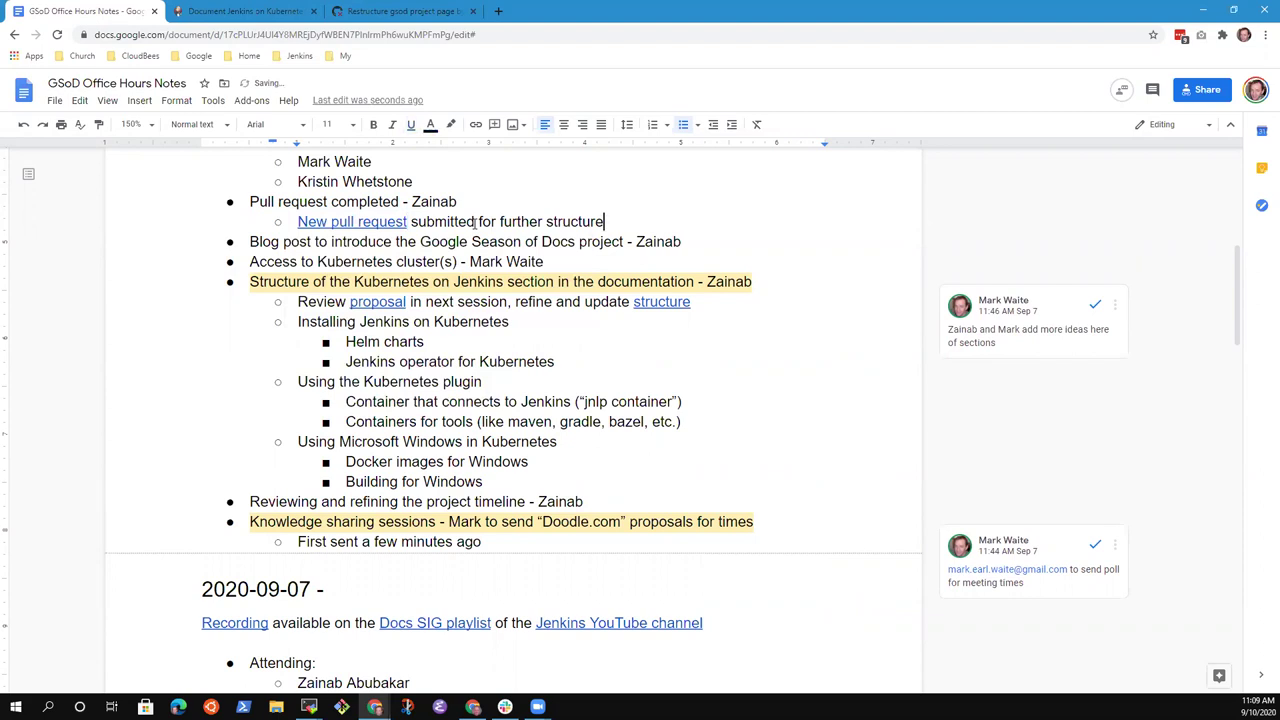
# Review the conversation of pull request #3694 alongside the Document Jenkins on Kubernetes page and the meeting notes
pyautogui.click(404, 12)
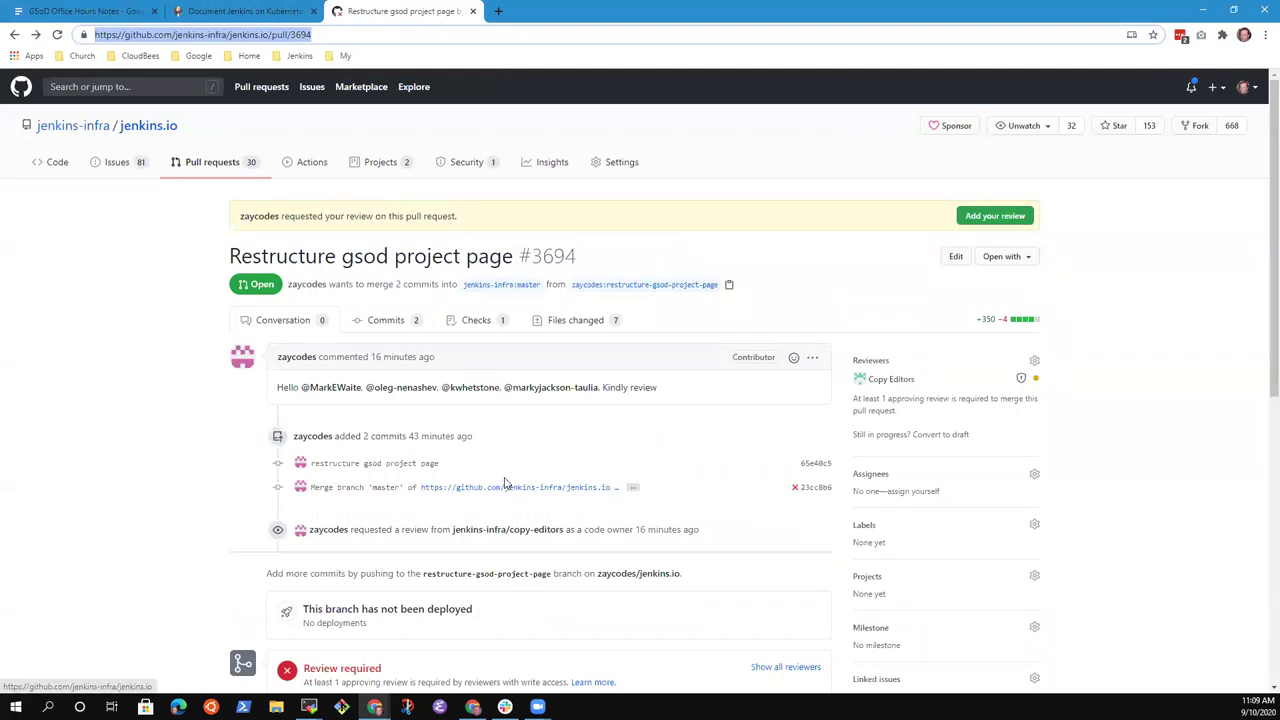
pyautogui.moveTo(460, 398)
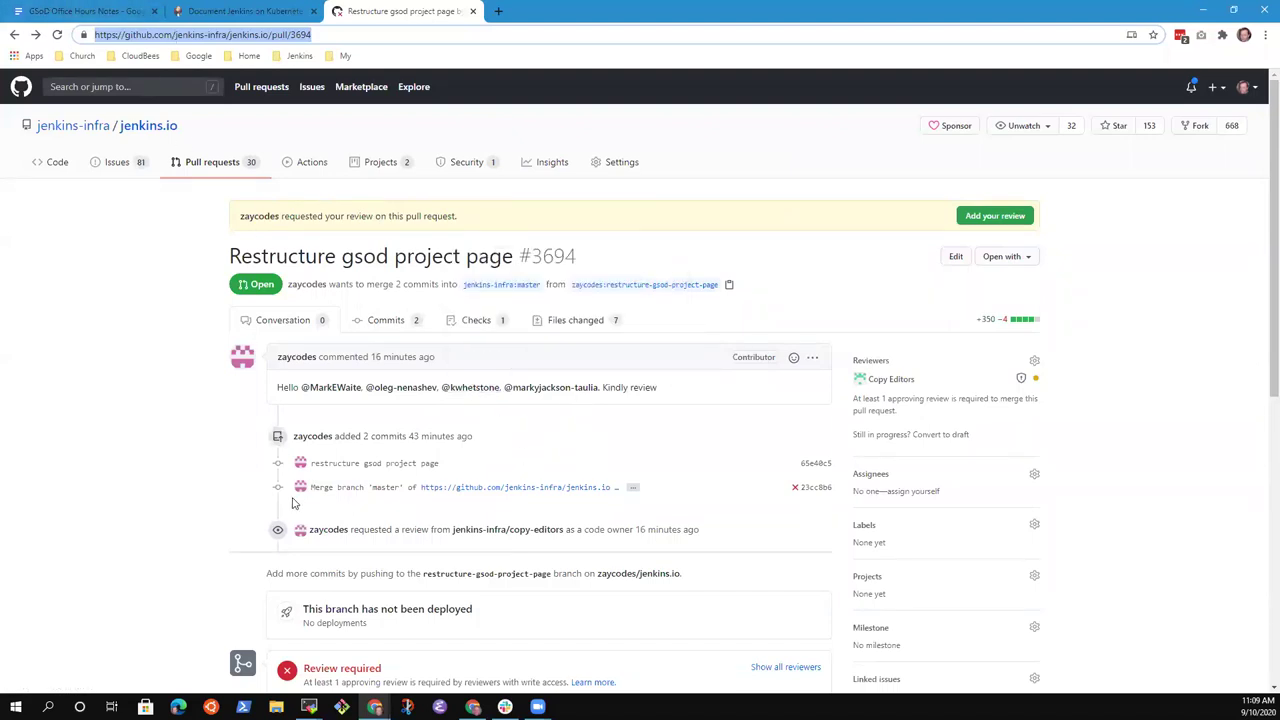
pyautogui.scroll(-3, 494, 563)
pyautogui.scroll(3, 509, 583)
pyautogui.click(306, 18)
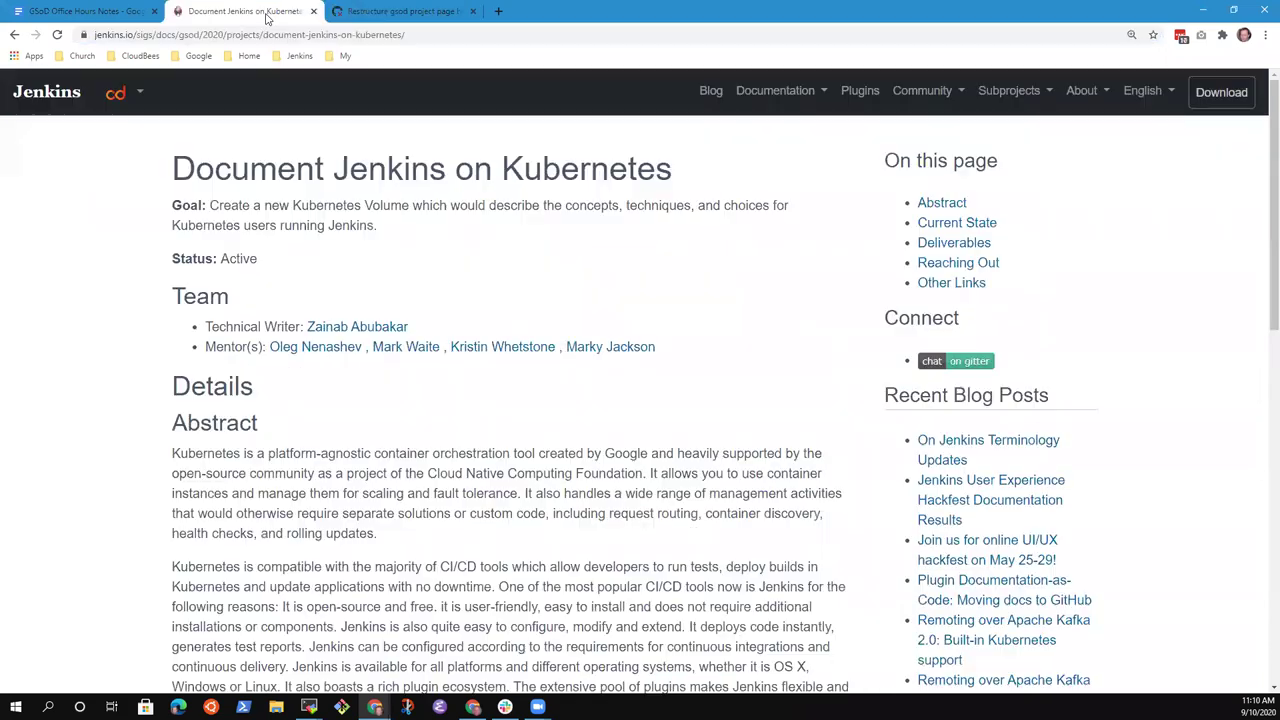
pyautogui.click(400, 11)
pyautogui.click(245, 11)
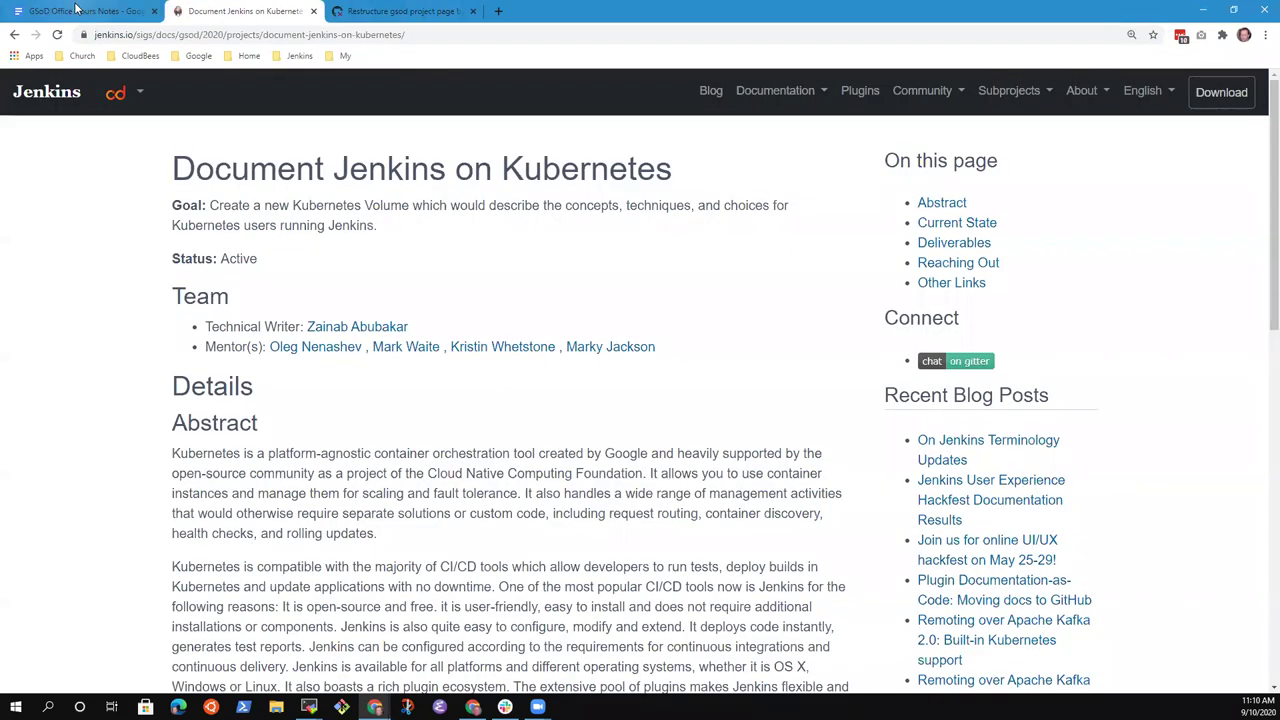
pyautogui.click(98, 14)
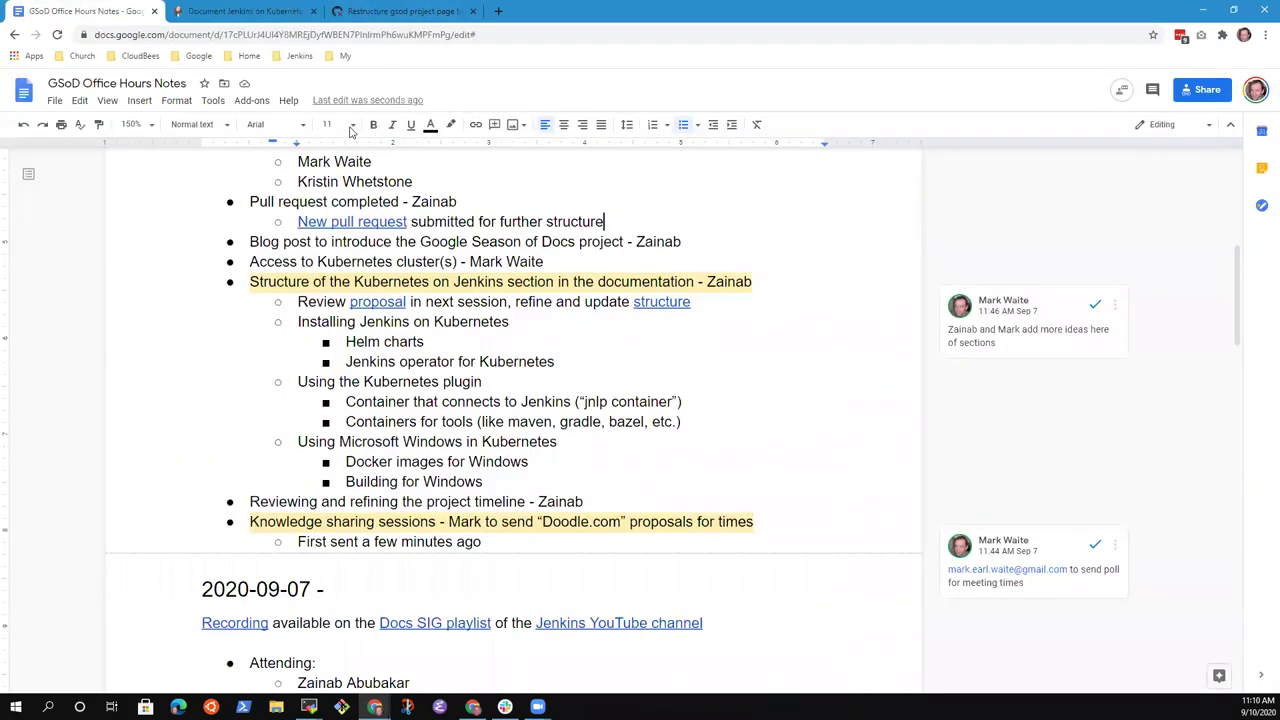
pyautogui.click(400, 12)
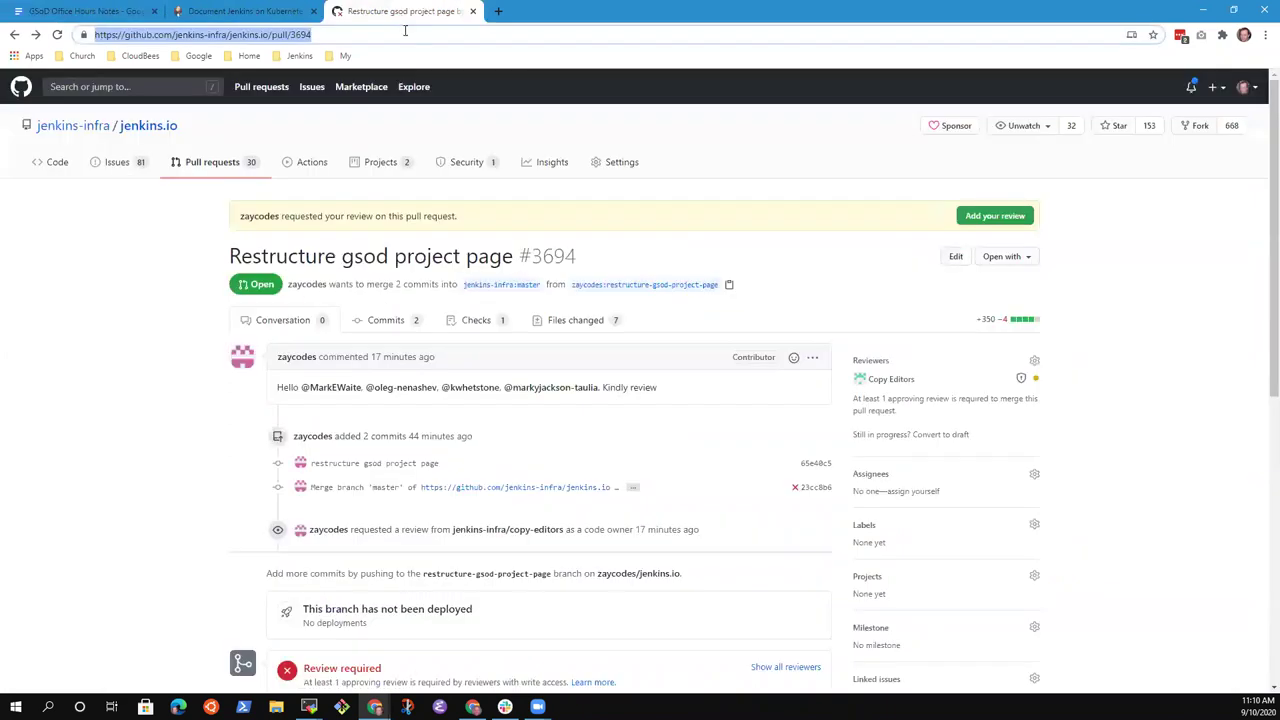
pyautogui.click(249, 18)
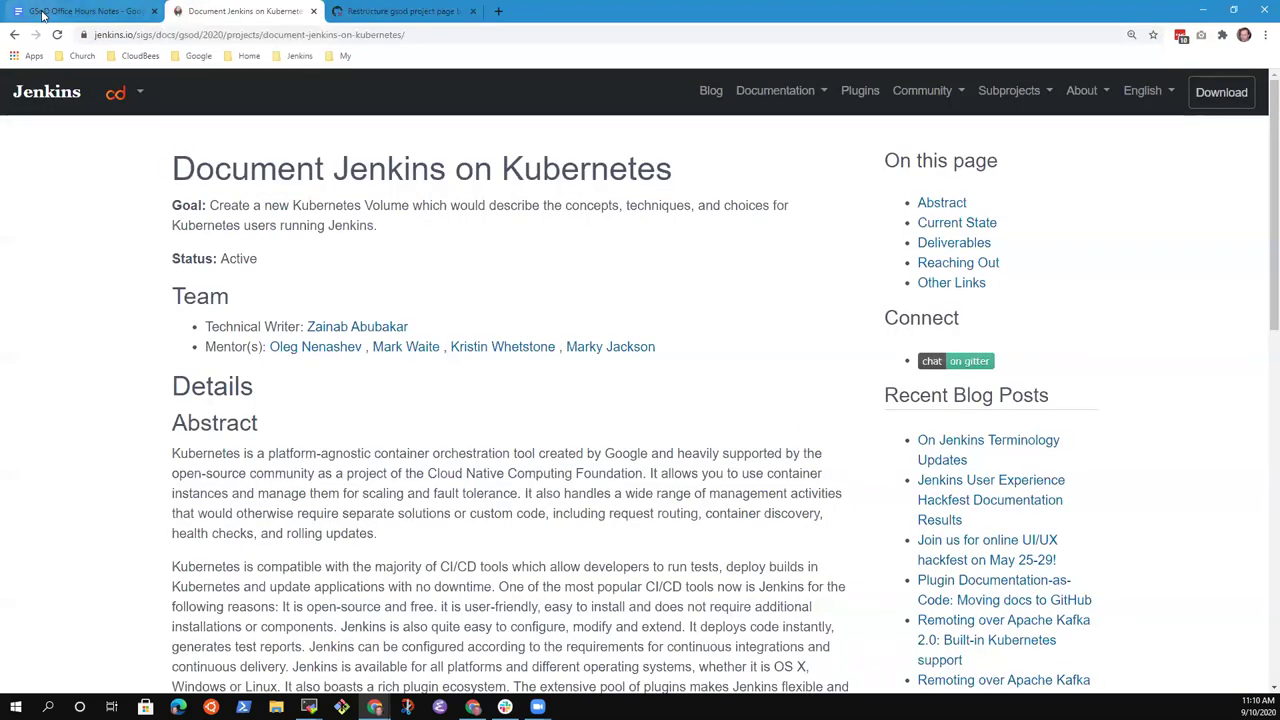
# Return to the meeting notes and highlight the pull request item, followed by the Google Season of Docs blog post item
pyautogui.click(44, 14)
pyautogui.click(360, 201)
pyautogui.tripleClick(369, 201)
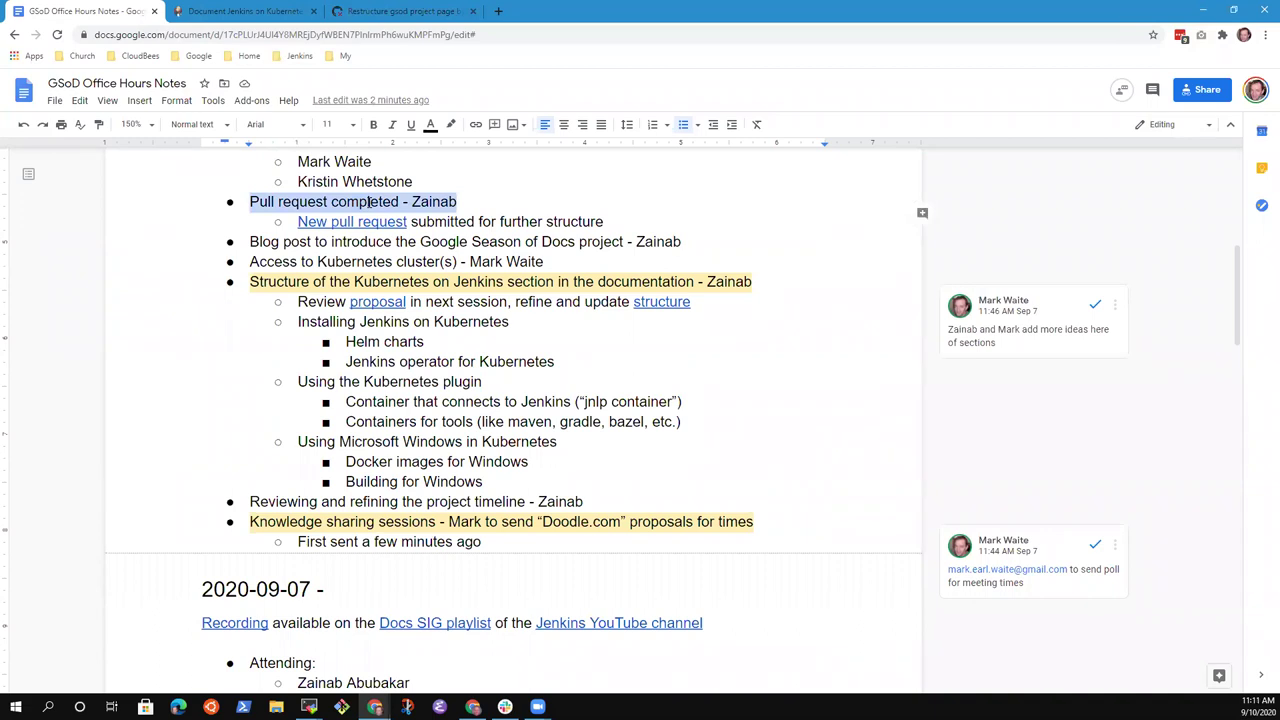
pyautogui.click(407, 241)
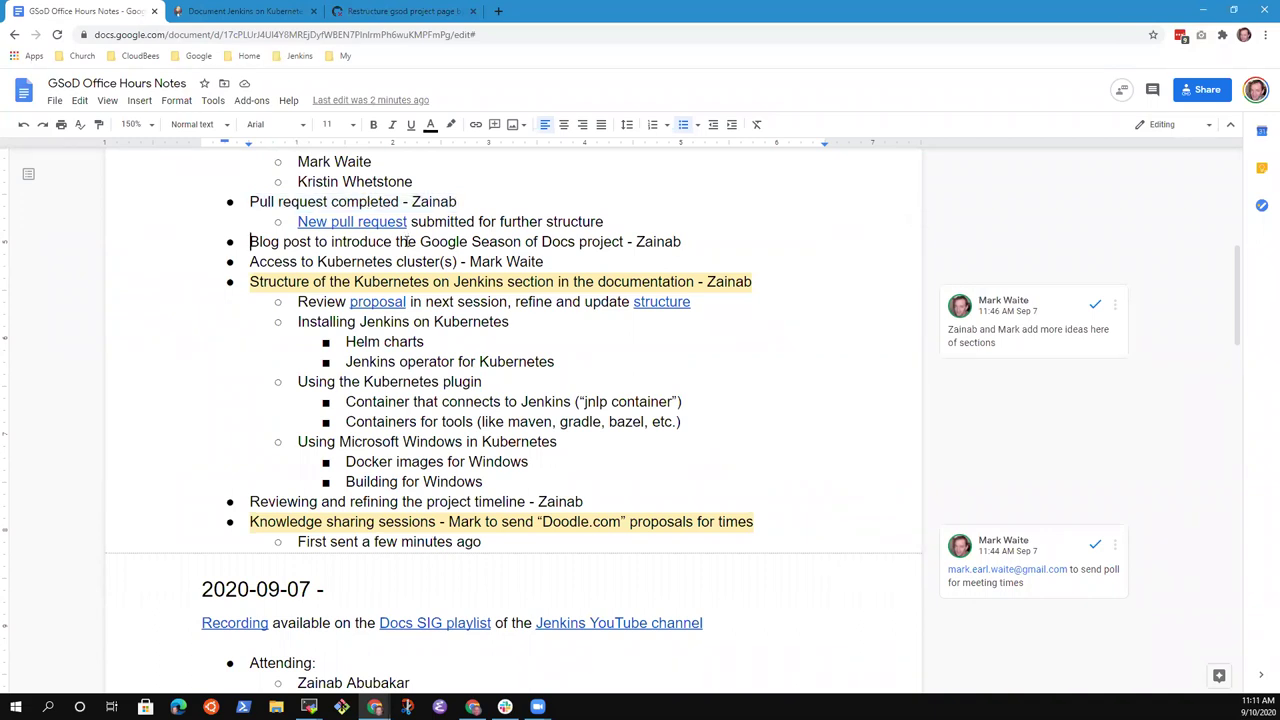
pyautogui.tripleClick(407, 241)
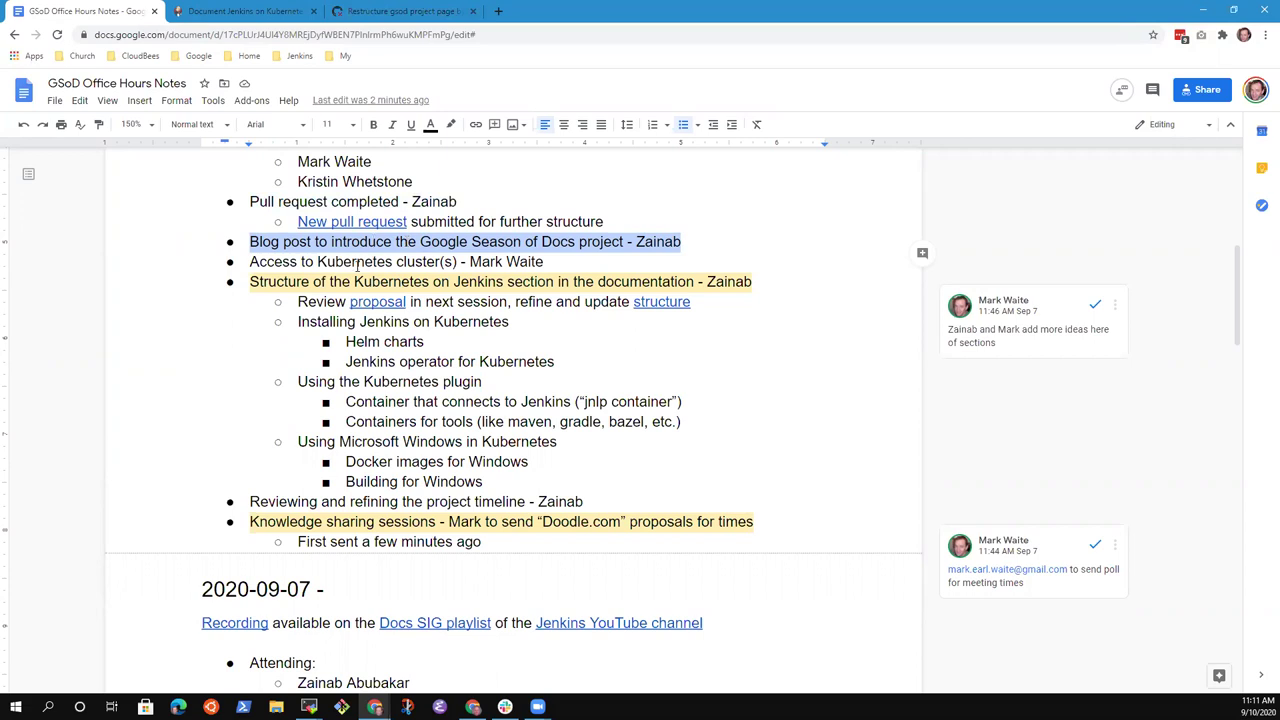
# Add the sub-item "Draft ready for review before the next meeting (Monday)" under the Google Season of Docs blog post bullet
pyautogui.click(366, 237)
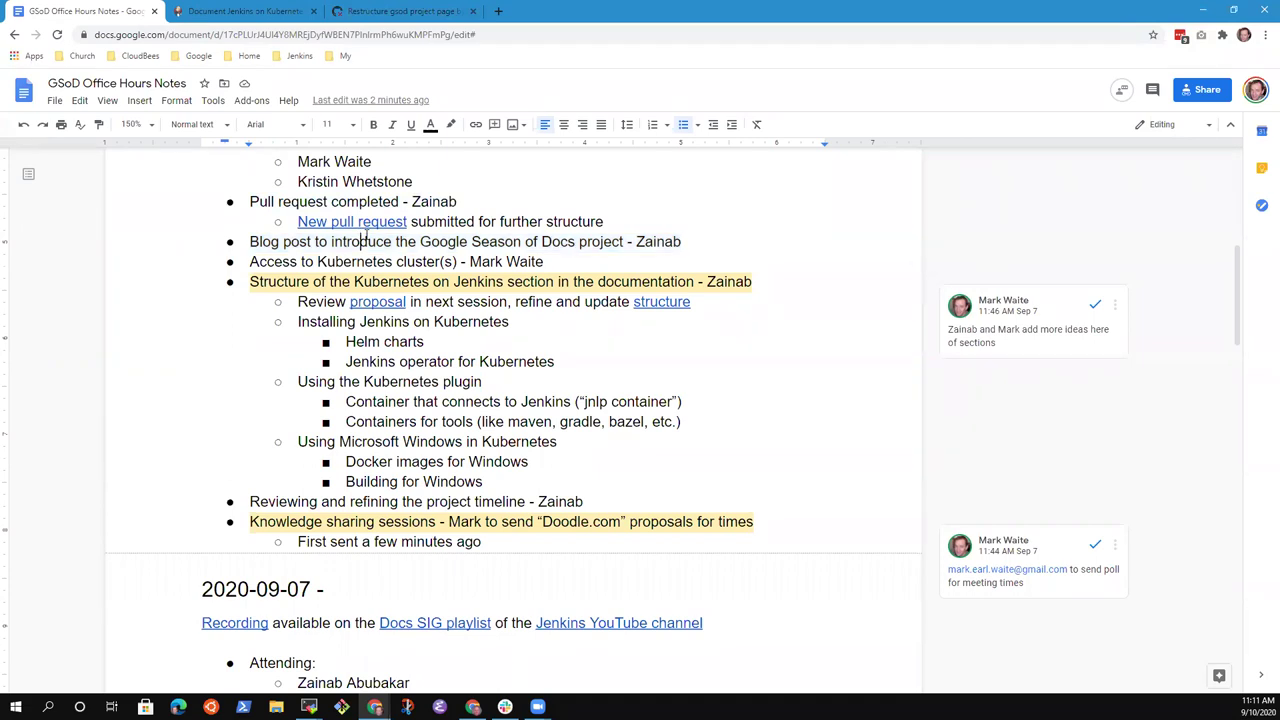
pyautogui.press('End')
pyautogui.press('Home')
pyautogui.hotkey('shift', 'End')
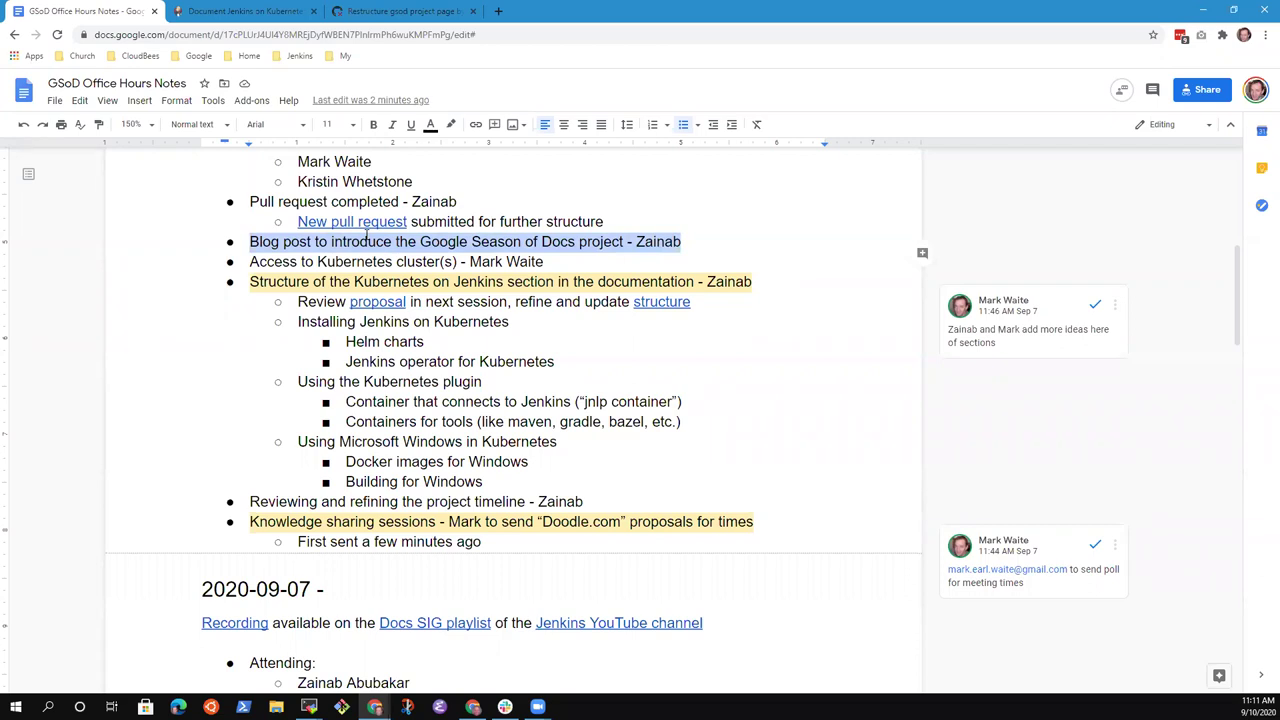
pyautogui.press('End')
pyautogui.press('Return')
pyautogui.press('Tab')
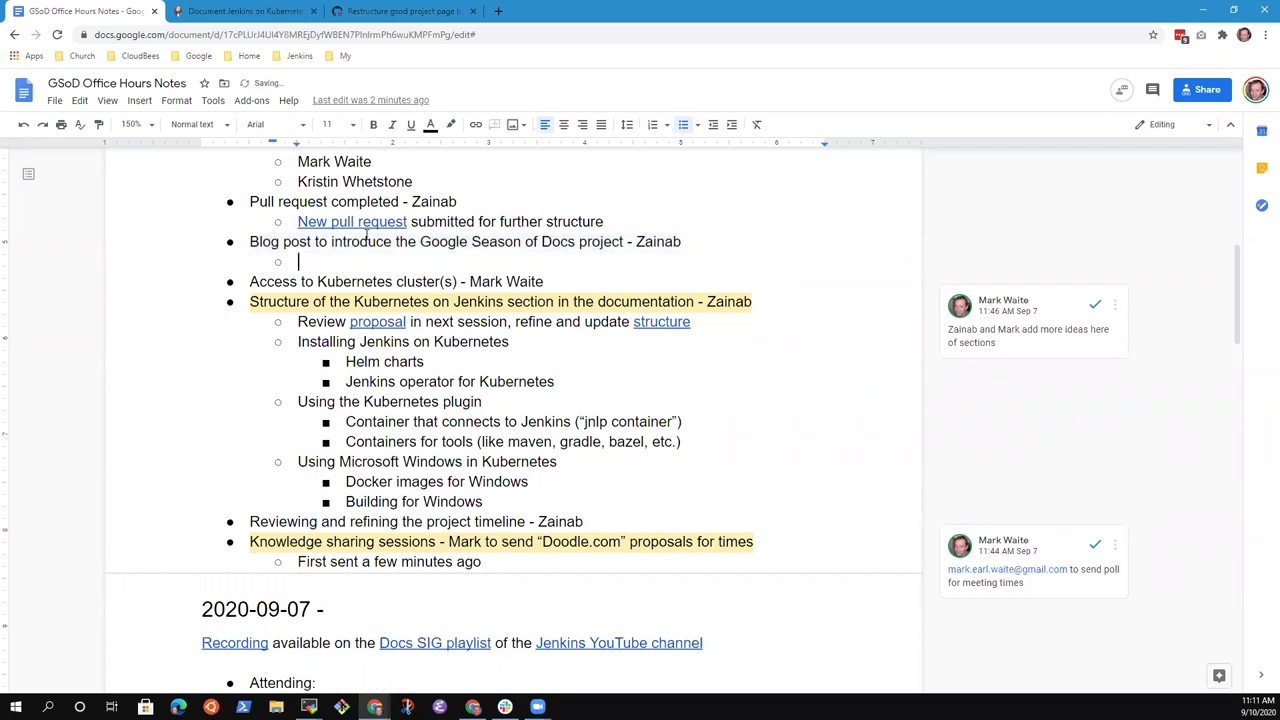
pyautogui.write('Draft ')
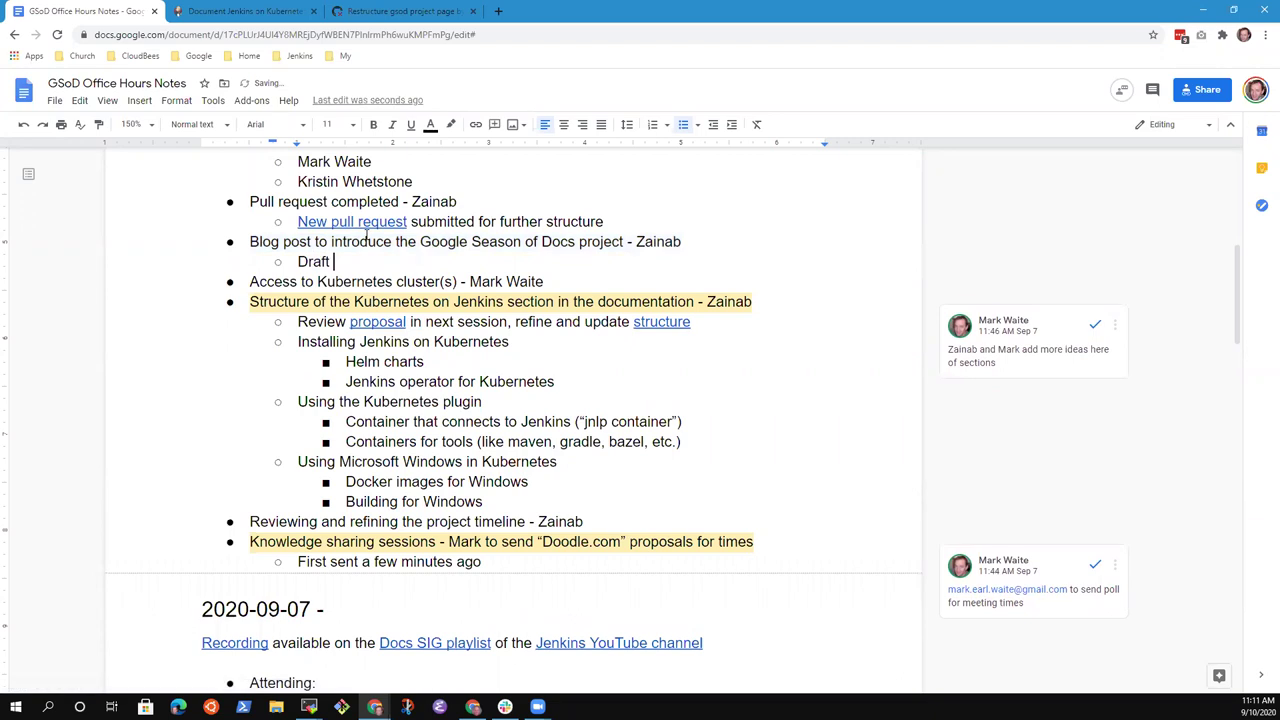
pyautogui.write('ready for review bef')
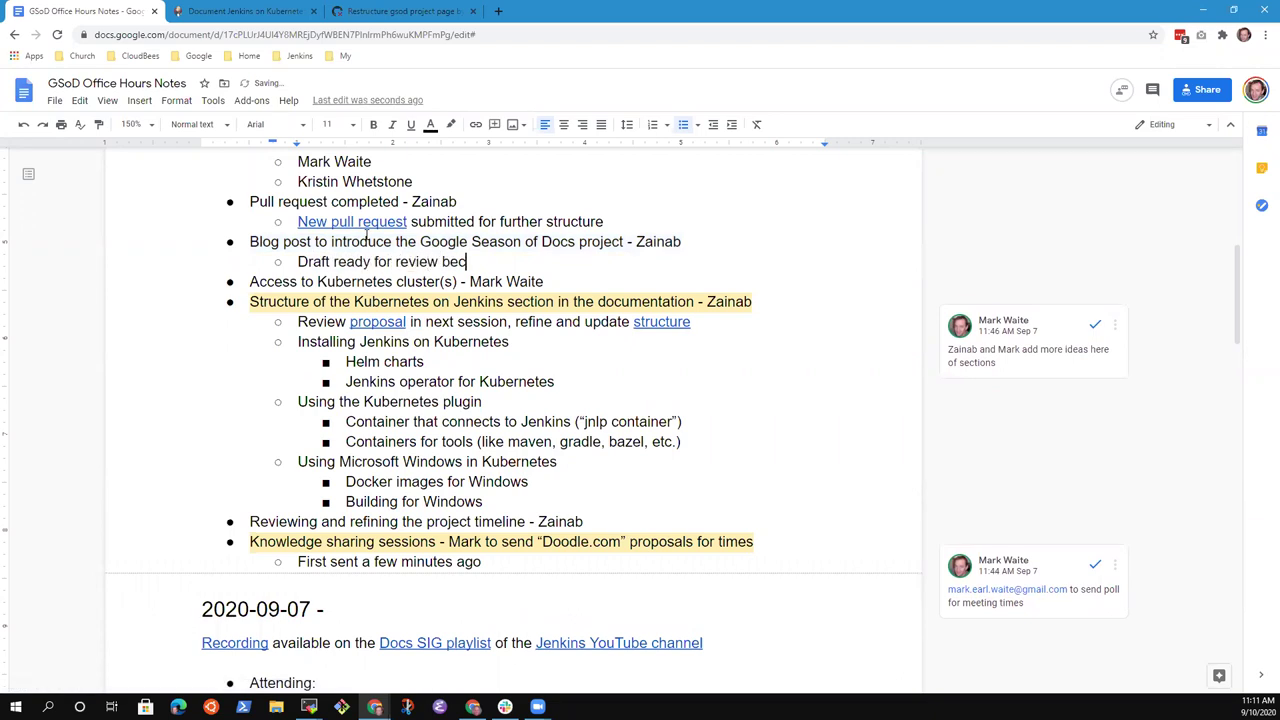
pyautogui.write('ore the next meeting (Mo')
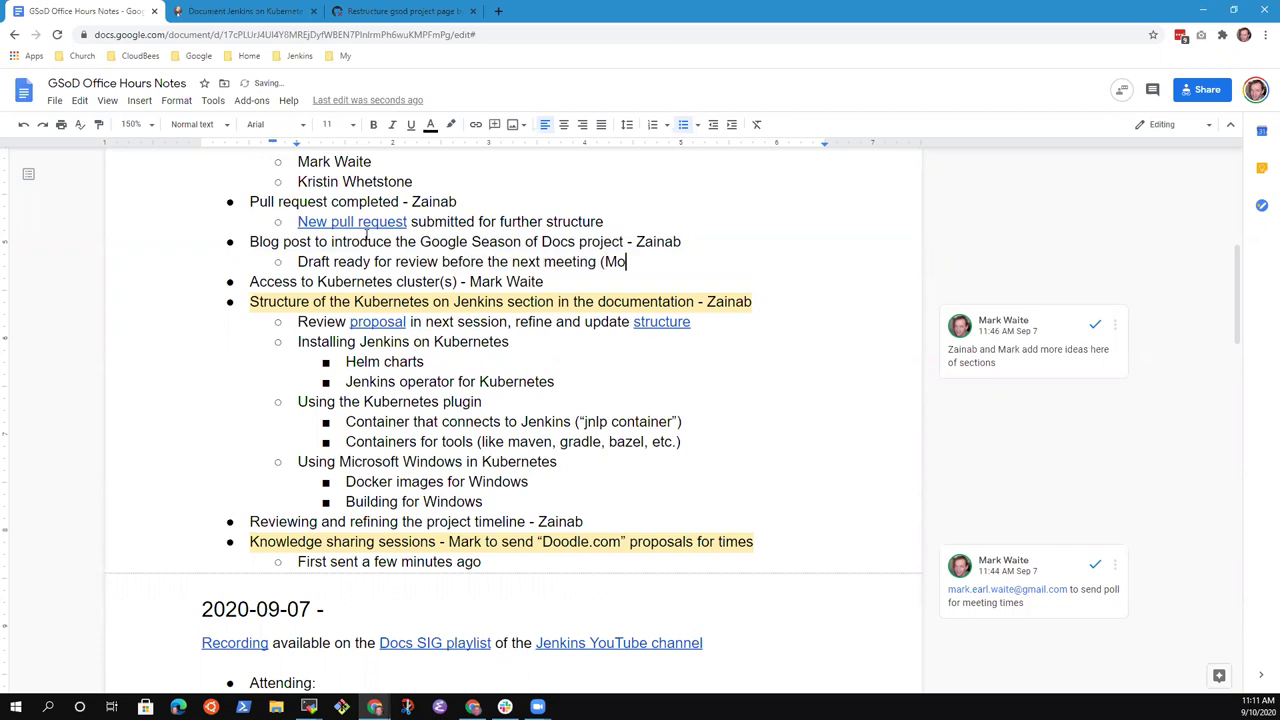
pyautogui.write('nday)')
# Add a sub-item under "Access to Kubernetes cluster(s)" naming its owner as exploring two paths, one is a donation from CloudBees, a donation from Oracle Cloud
pyautogui.press('Down')
pyautogui.hotkey('shift', 'Home')
pyautogui.press('End')
pyautogui.press('Return')
pyautogui.press('Tab')
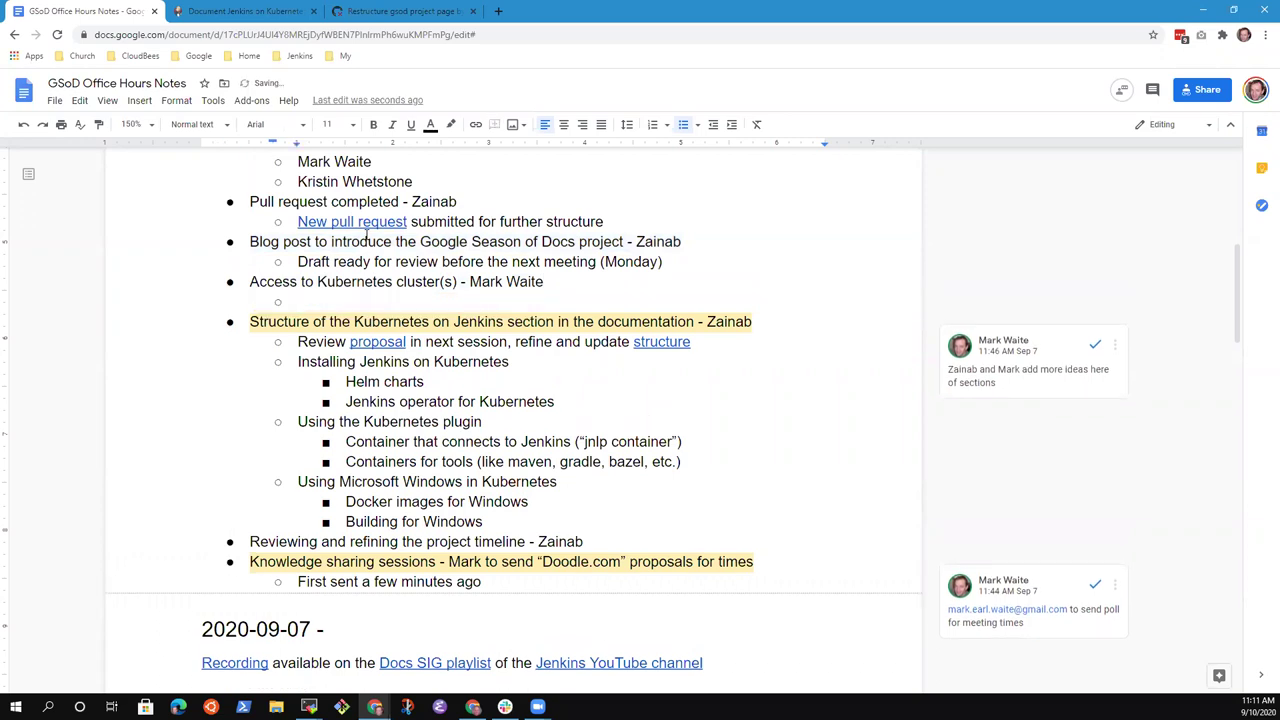
pyautogui.write('Mark is exploring tw')
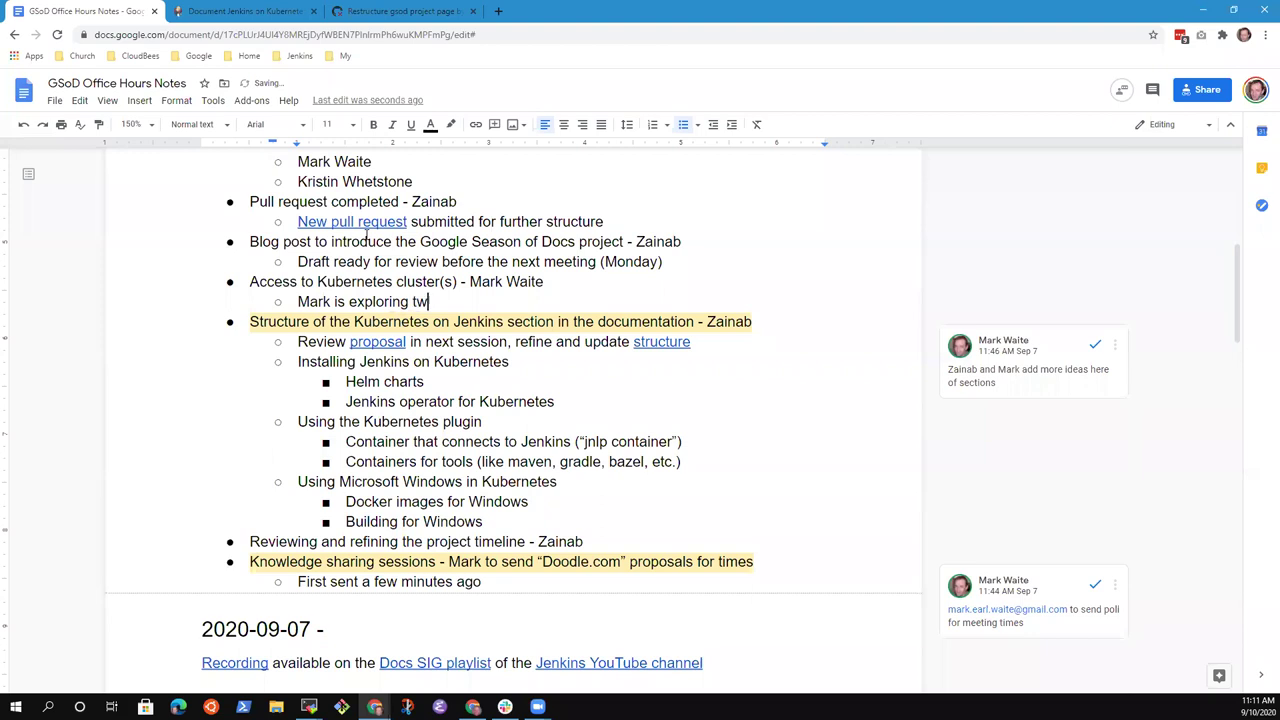
pyautogui.write('o paths, one is a do')
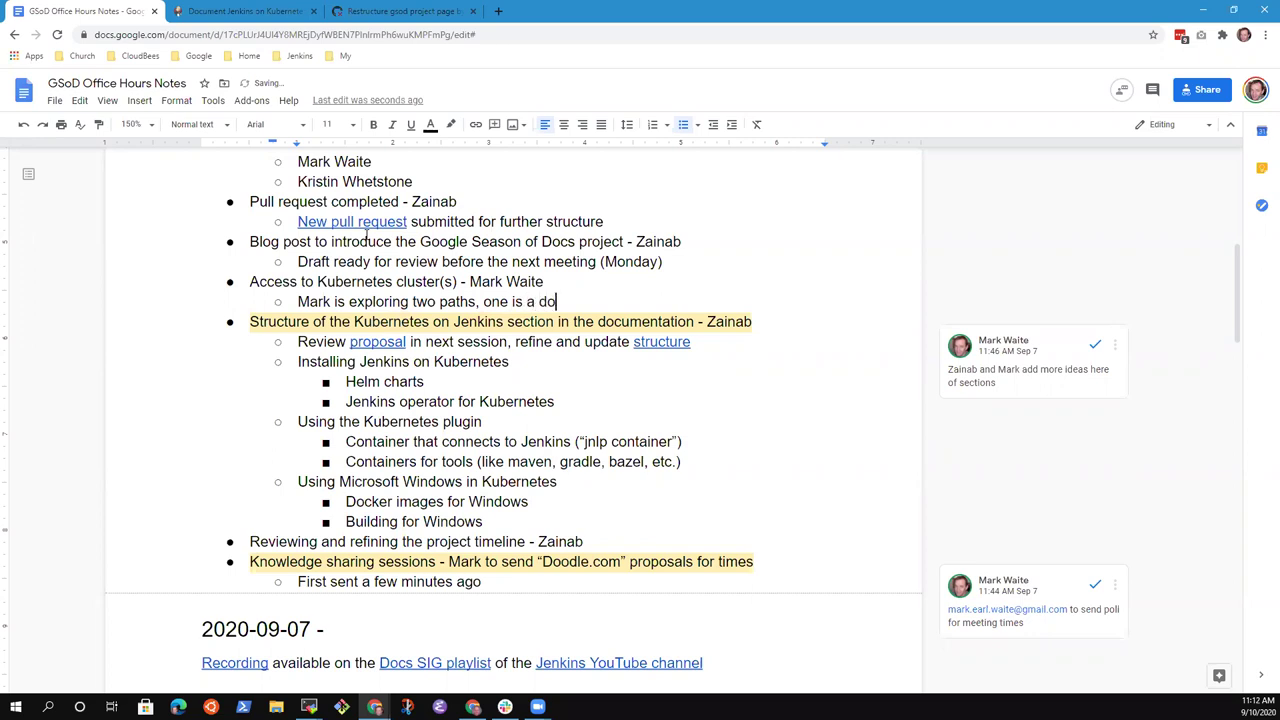
pyautogui.write('nation from Clou')
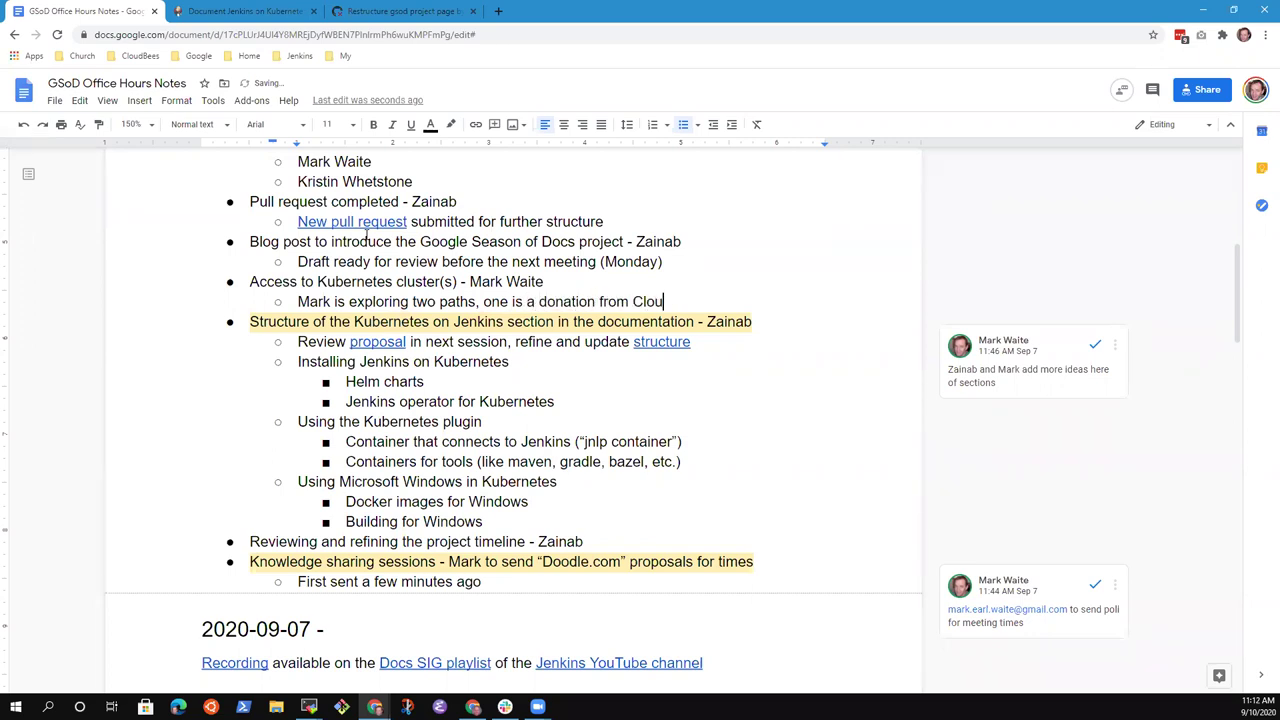
pyautogui.write('dBees, ')
pyautogui.write('a donatio')
pyautogui.press('BackSpace')
pyautogui.write('nation from O')
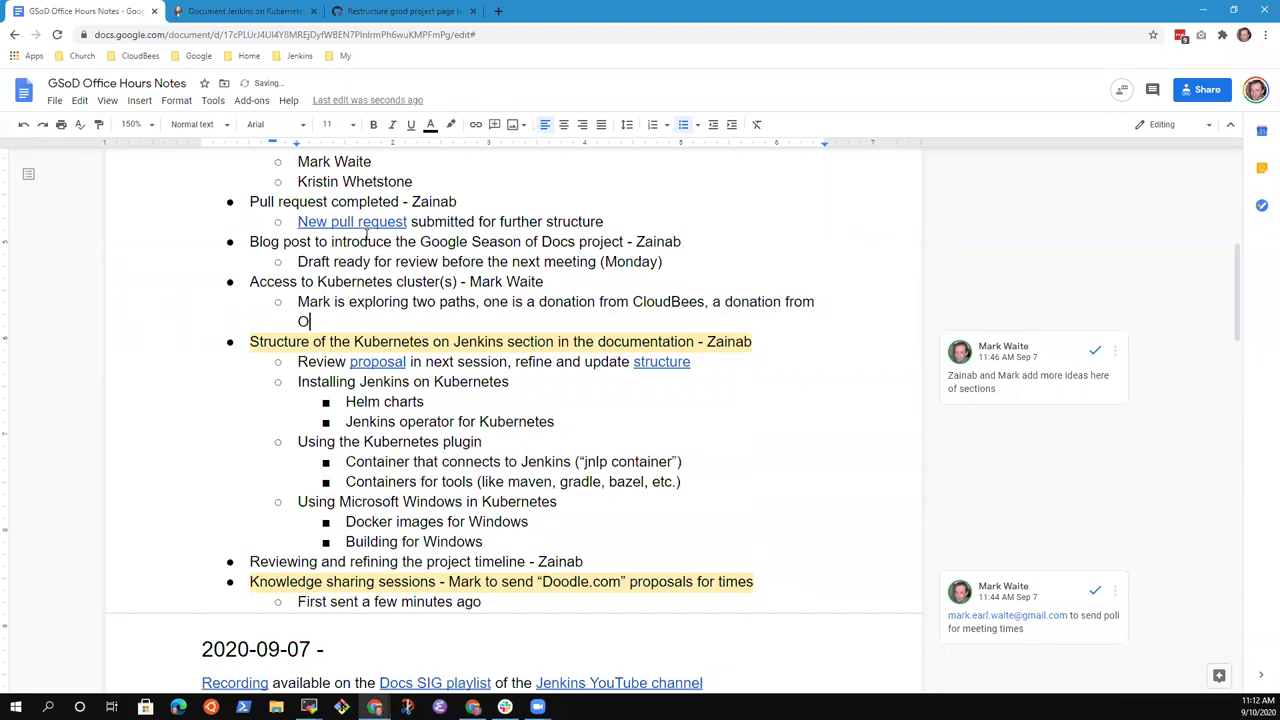
pyautogui.write('racle Cloud')
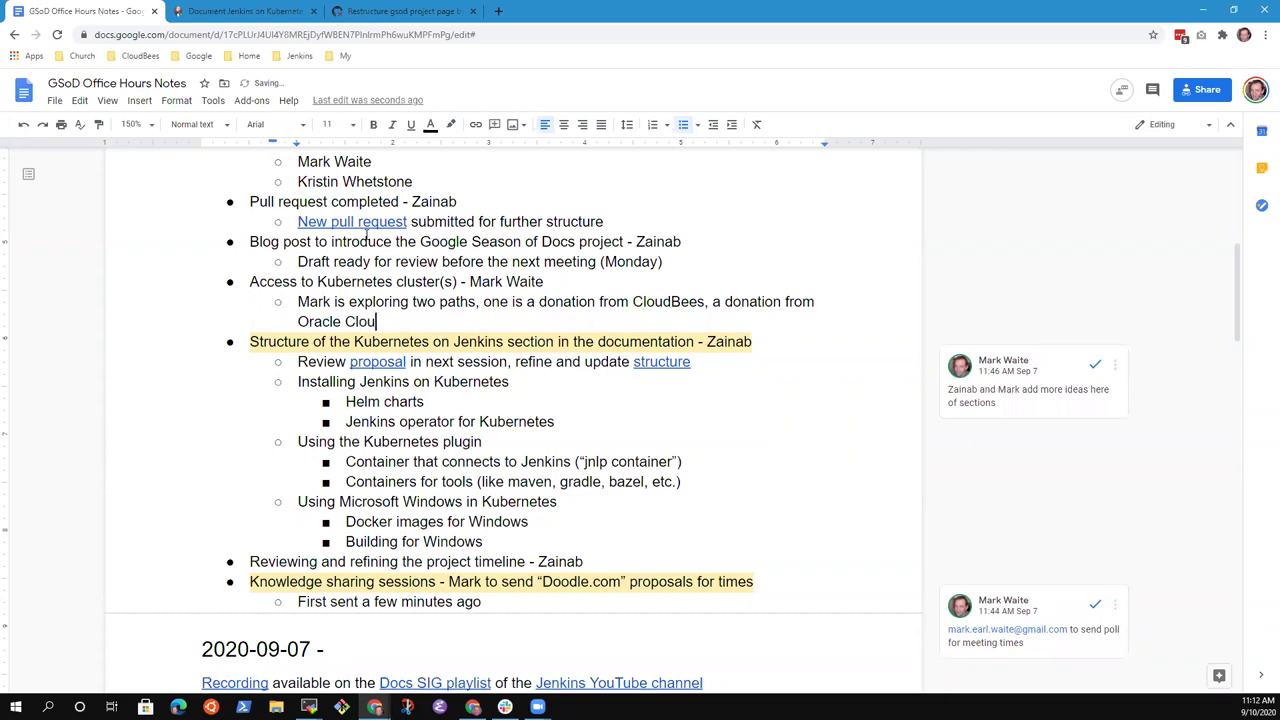
# Remove the word "is" before "a donation from CloudBees" in the new cluster access sub-item
pyautogui.press('Up')
pyautogui.hotkey('ctrl', 'Right')
pyautogui.hotkey('ctrl', 'Right')
pyautogui.hotkey('ctrl', 'Right')
pyautogui.hotkey('ctrl', 'Delete')
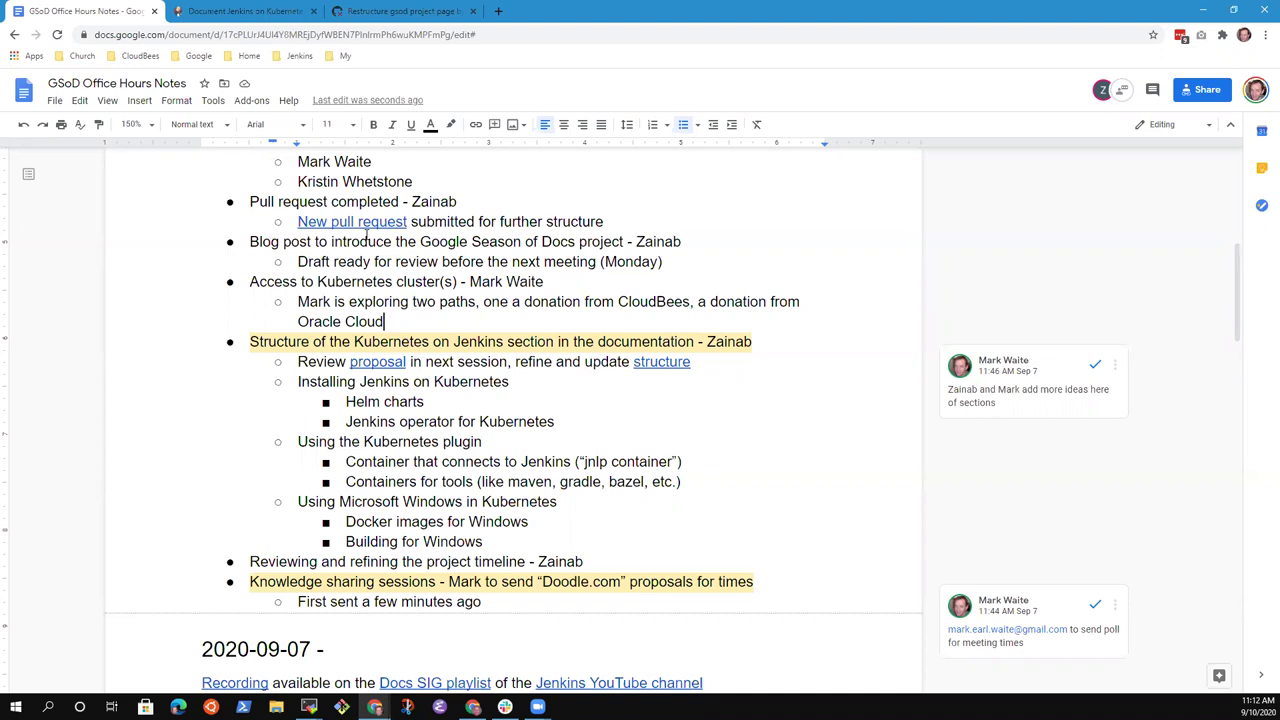
pyautogui.press('Return')
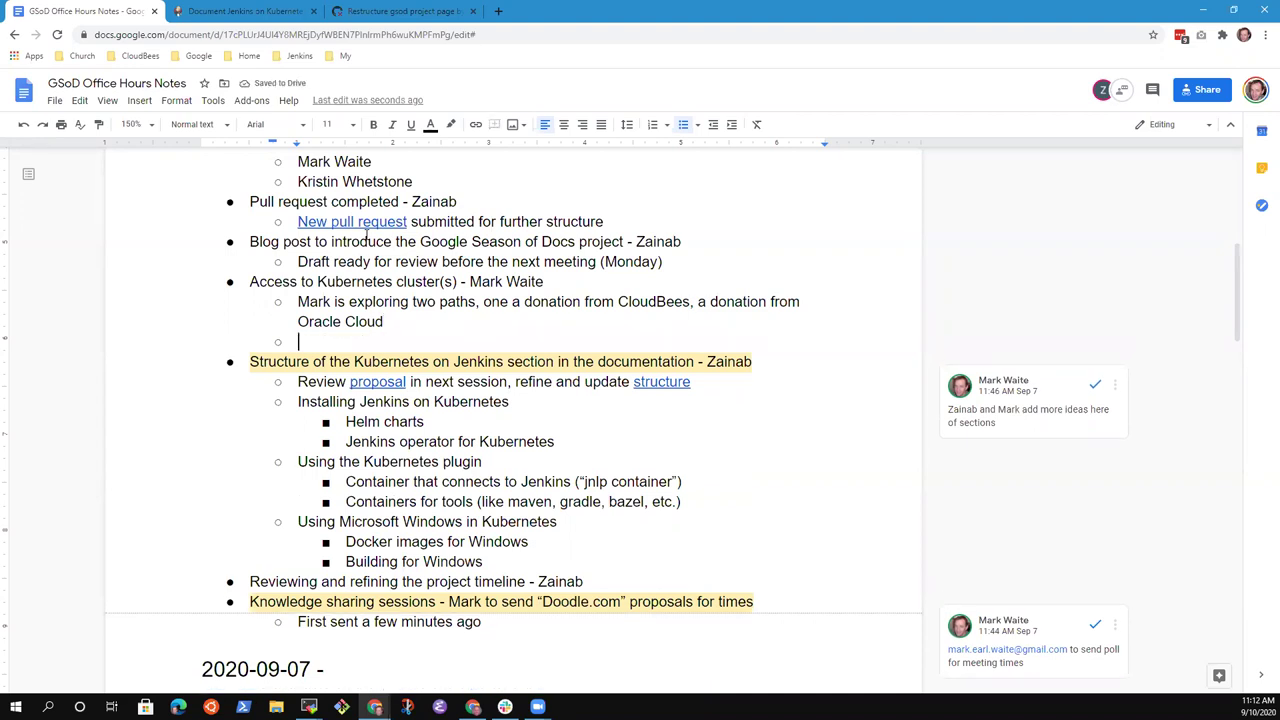
pyautogui.press('Up')
pyautogui.press('Up')
pyautogui.hotkey('ctrl', 'shift', 'Right')
pyautogui.hotkey('ctrl', 'shift', 'Right')
pyautogui.hotkey('ctrl', 'shift', 'Right')
pyautogui.hotkey('ctrl', 'shift', 'Right')
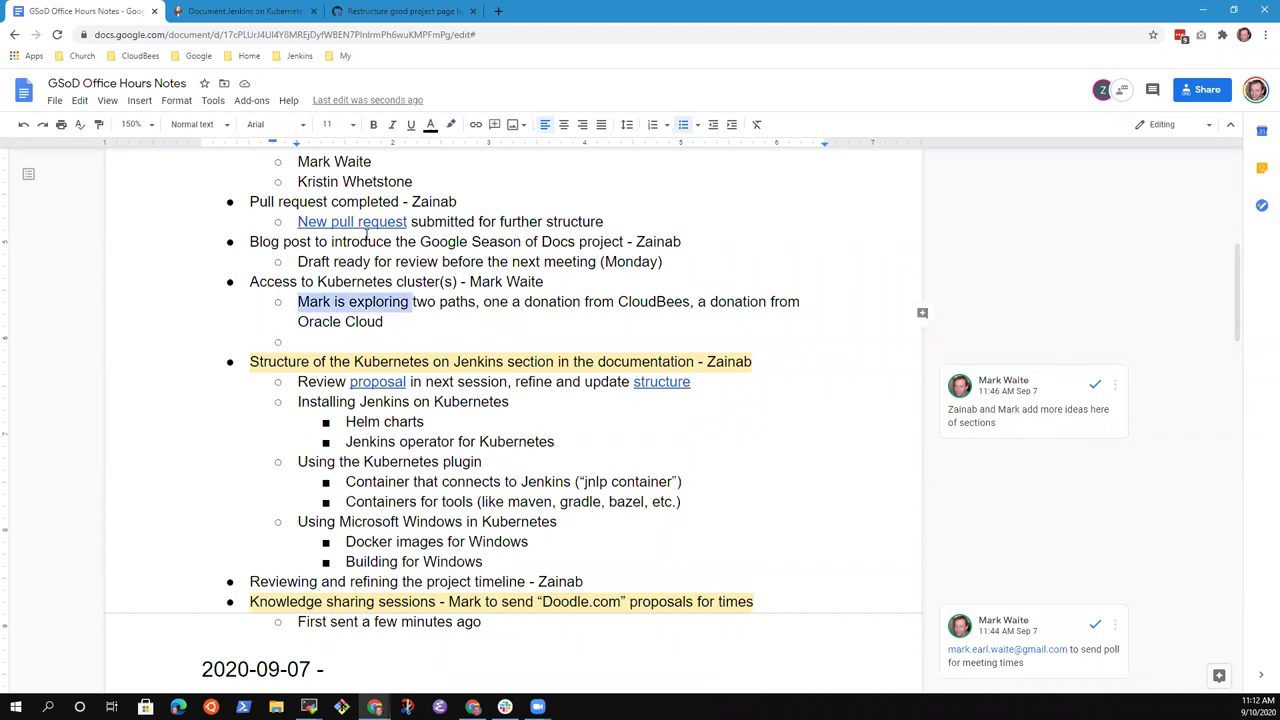
pyautogui.hotkey('ctrl', 'shift', 'Right')
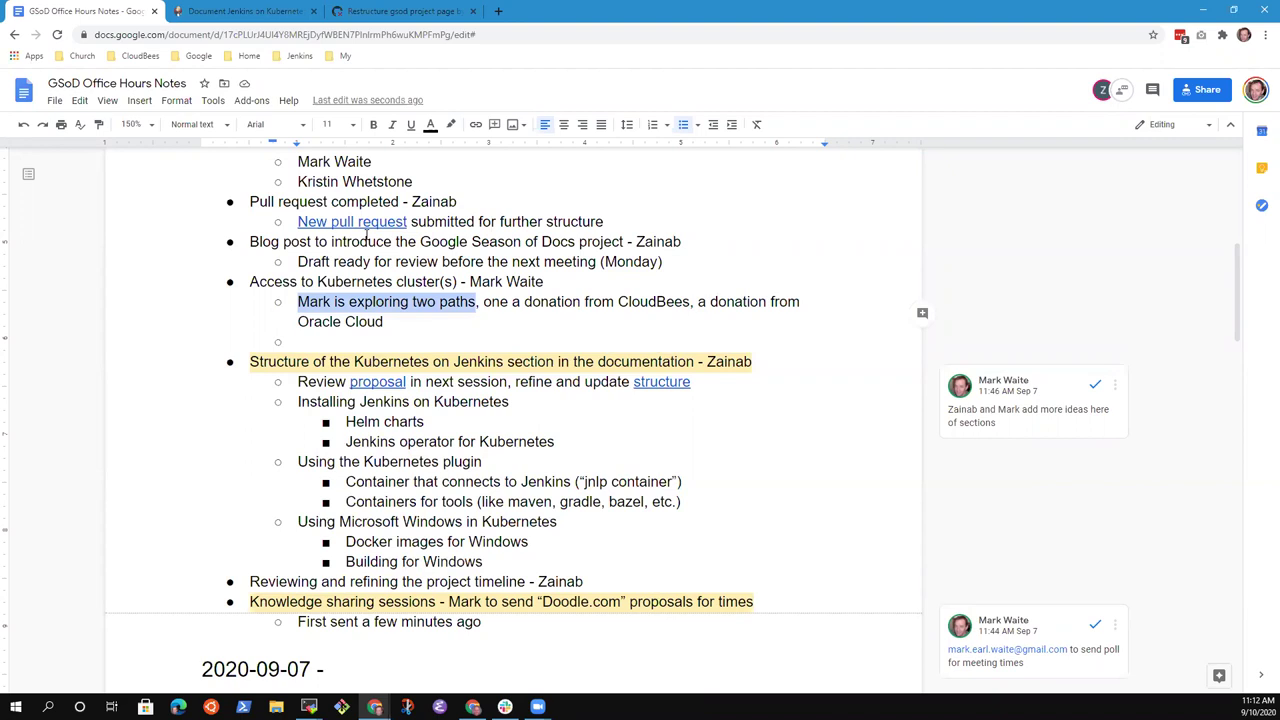
pyautogui.press('Down')
pyautogui.press('Down')
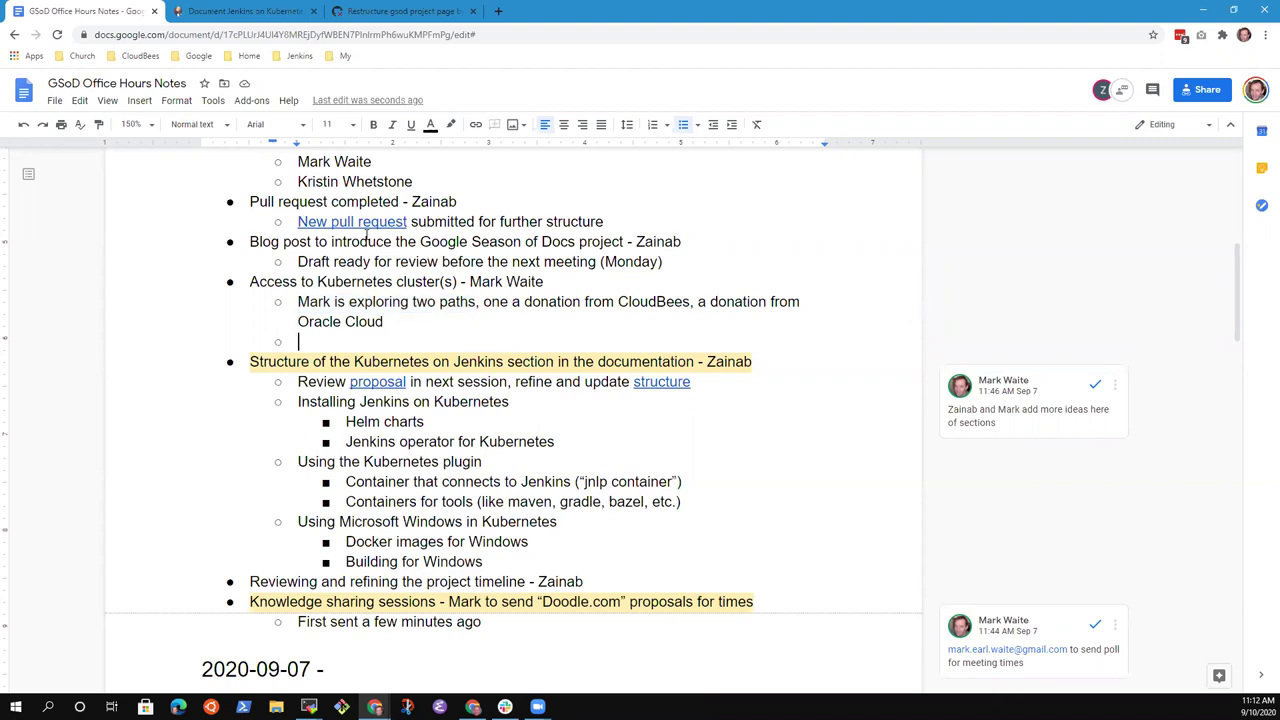
pyautogui.press('BackSpace')
pyautogui.press('BackSpace')
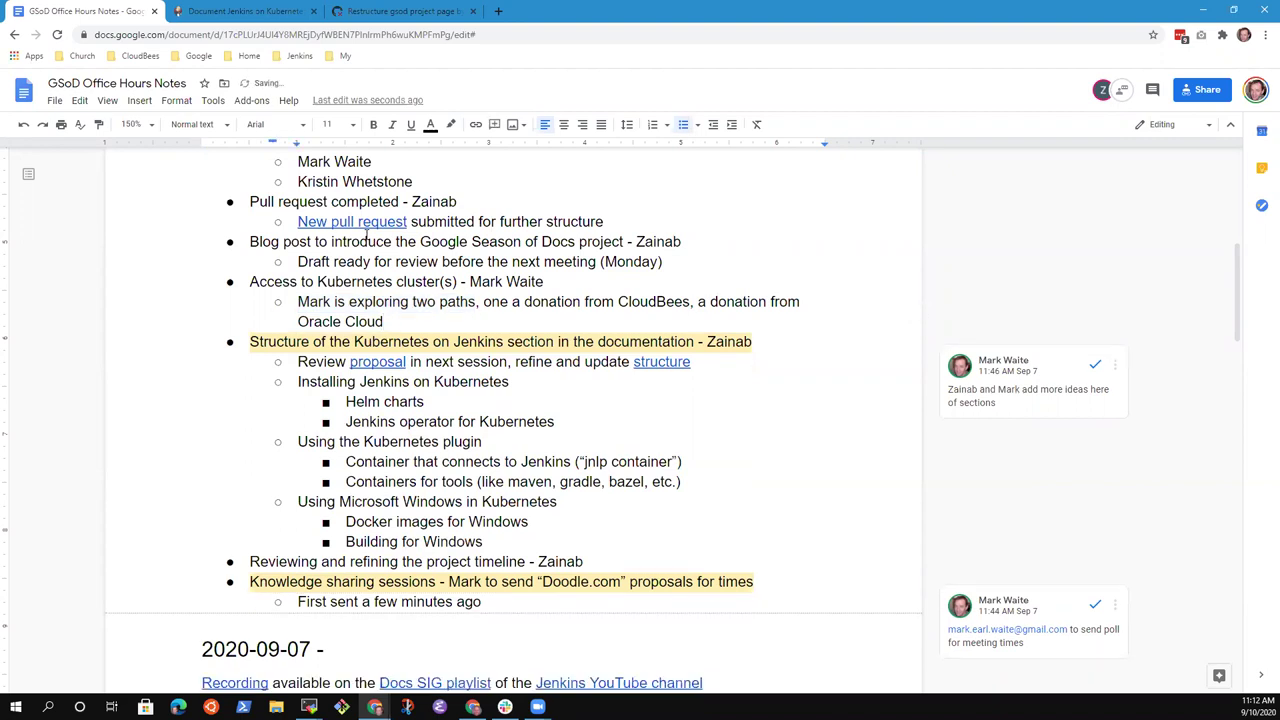
# Add the sub-item "More info at Monday's meeting or by email before that" below the CloudBees and Oracle Cloud donation note
pyautogui.press('Return')
pyautogui.write('More info at Mon')
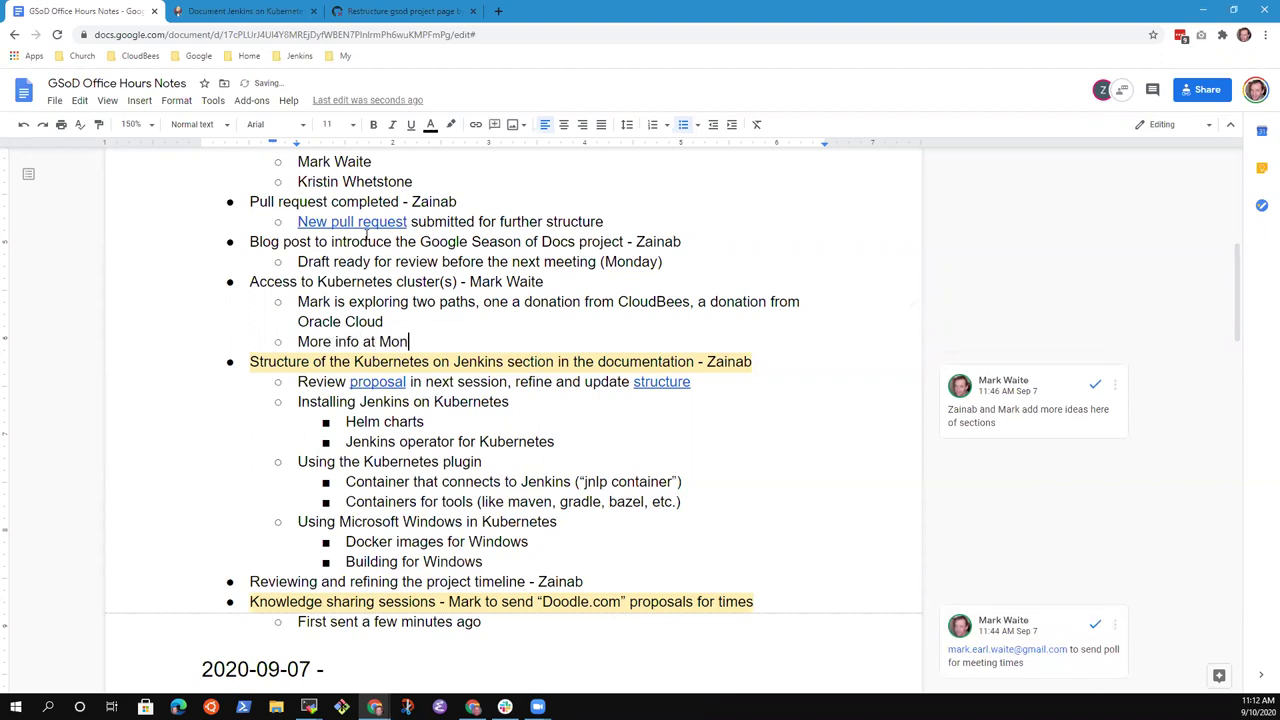
pyautogui.write("day's meeting")
pyautogui.write(',')
pyautogui.press('BackSpace')
pyautogui.press('BackSpace')
pyautogui.write('or by email be')
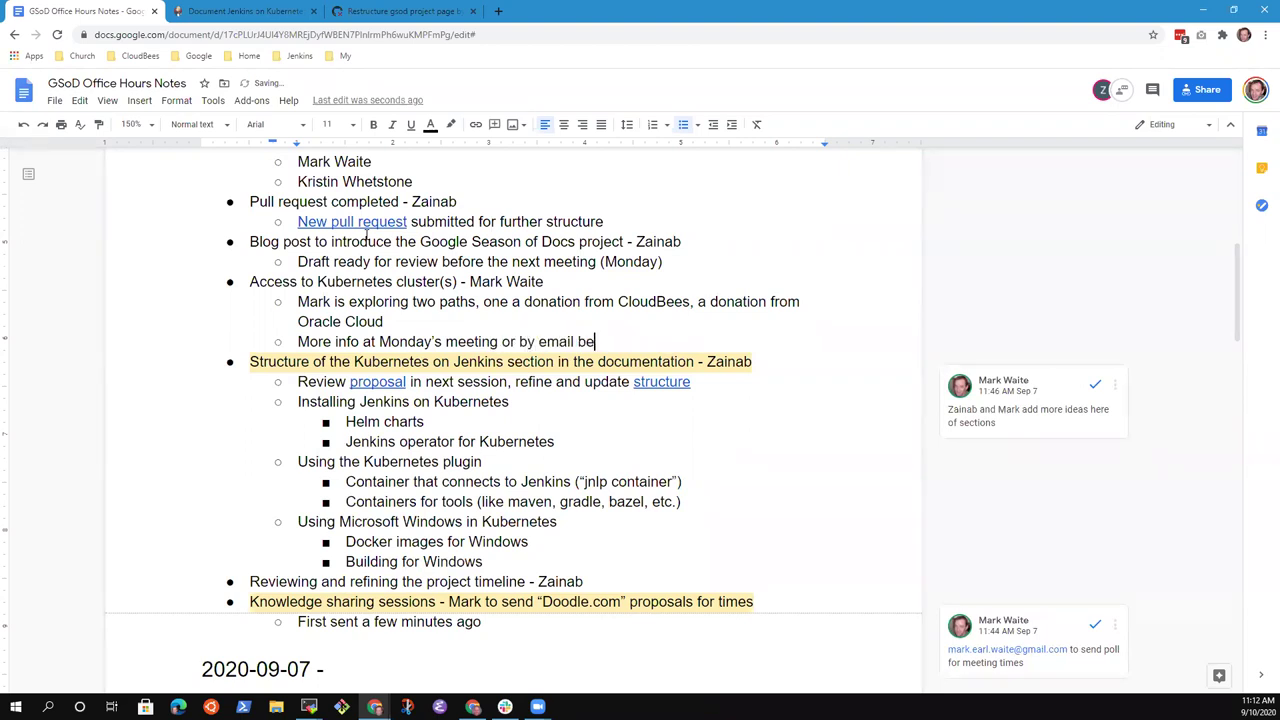
pyautogui.write('fore that')
# Highlight the "Access to Kubernetes cluster(s)" item, followed by the item on the structure of the Kubernetes on Jenkins section
pyautogui.press('Up')
pyautogui.press('Up')
pyautogui.press('Up')
pyautogui.press('Down')
pyautogui.press('Down')
pyautogui.press('Up')
pyautogui.press('Up')
pyautogui.press('Home')
pyautogui.hotkey('shift', 'End')
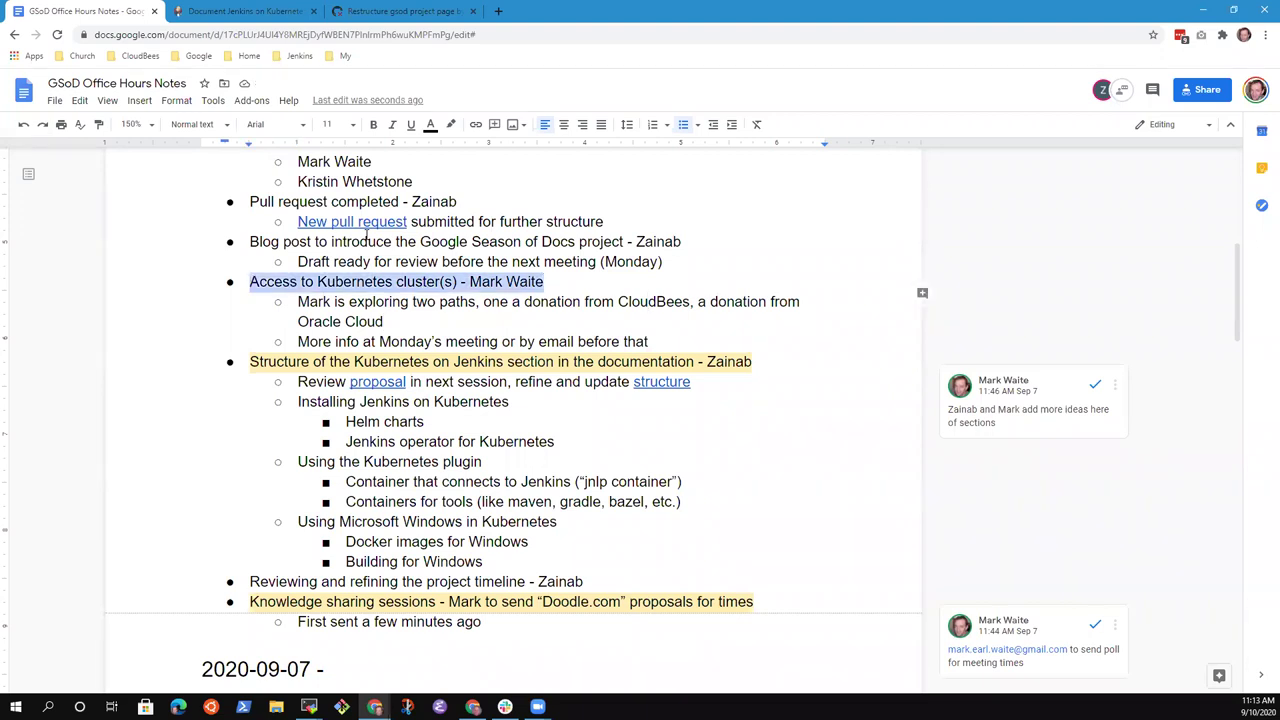
pyautogui.press('Down')
pyautogui.press('Down')
pyautogui.press('Down')
pyautogui.press('Down')
pyautogui.press('Home')
pyautogui.hotkey('shift', 'End')
# Open the linked project proposal and go to the new Jenkins on Kubernetes solutions page outline at its end
pyautogui.press('Down')
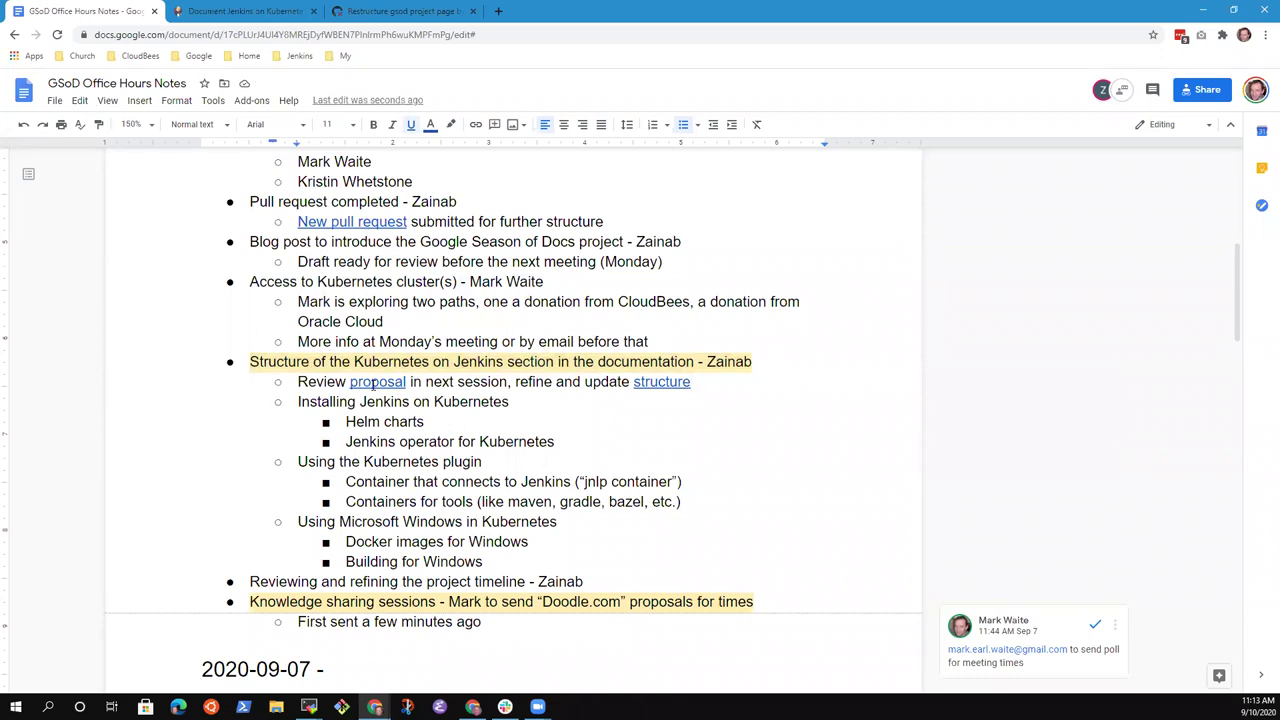
pyautogui.moveTo(374, 383)
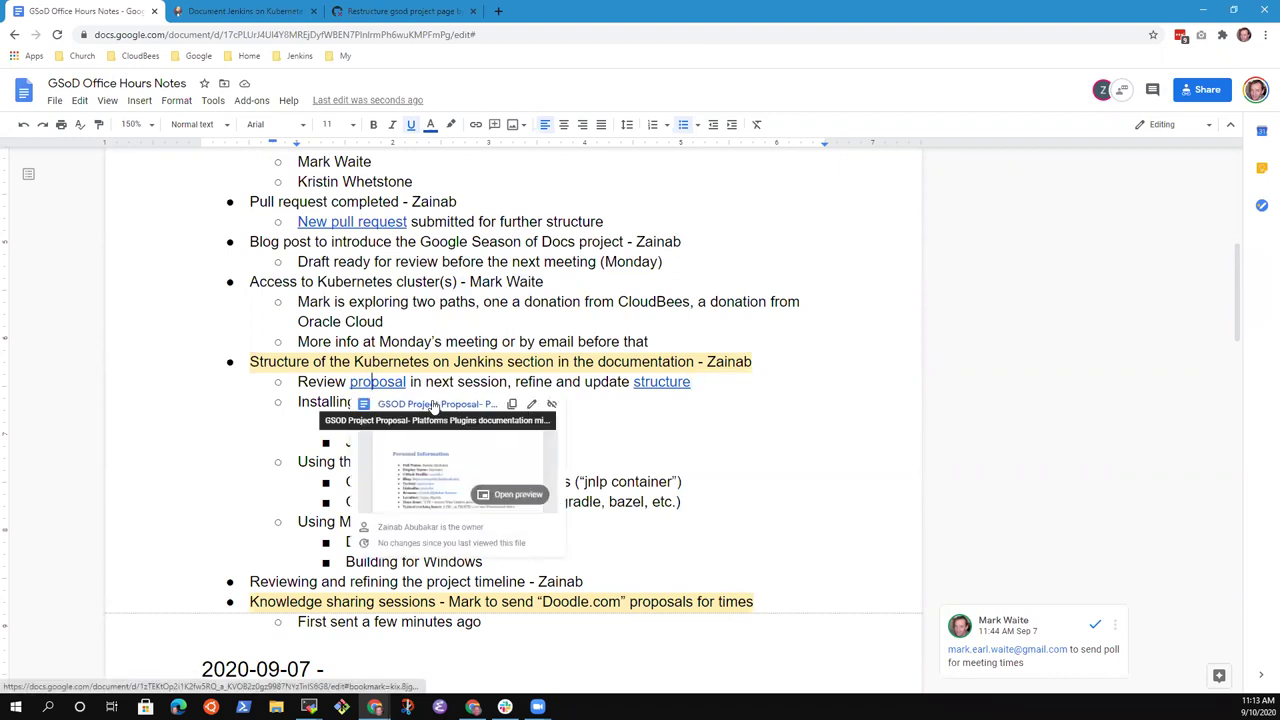
pyautogui.click(430, 403)
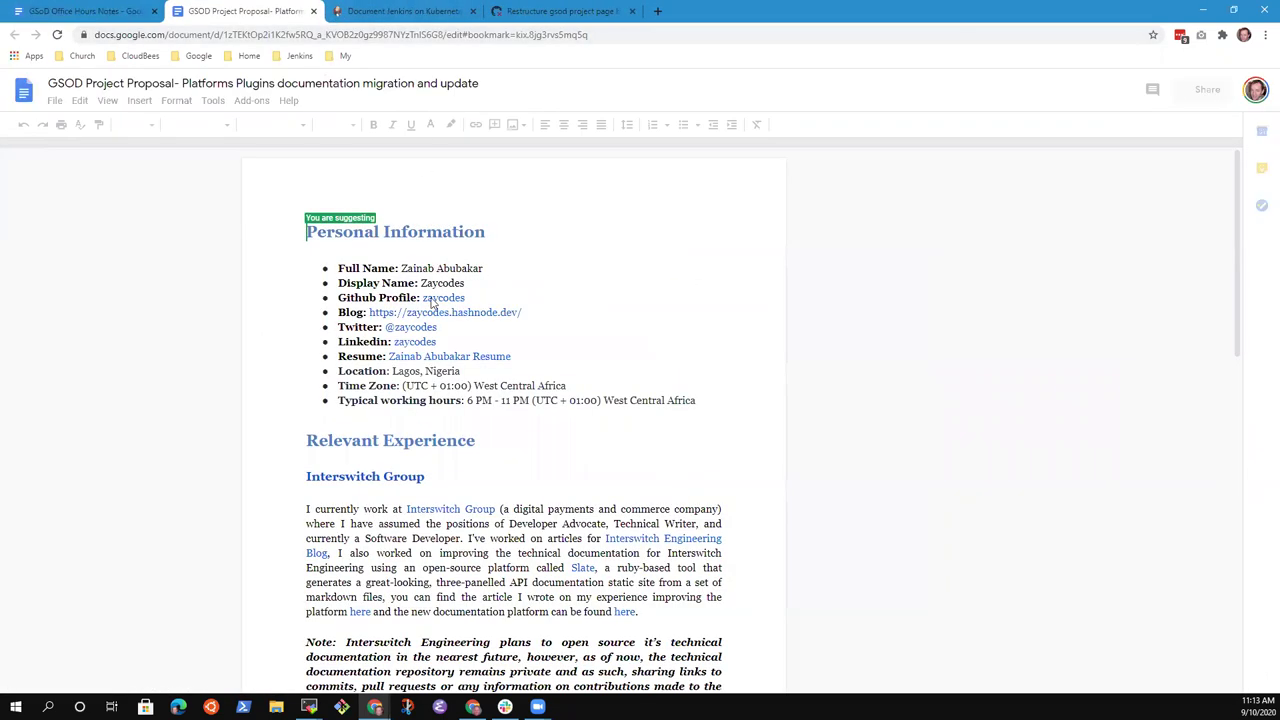
pyautogui.scroll(-12, 584, 311)
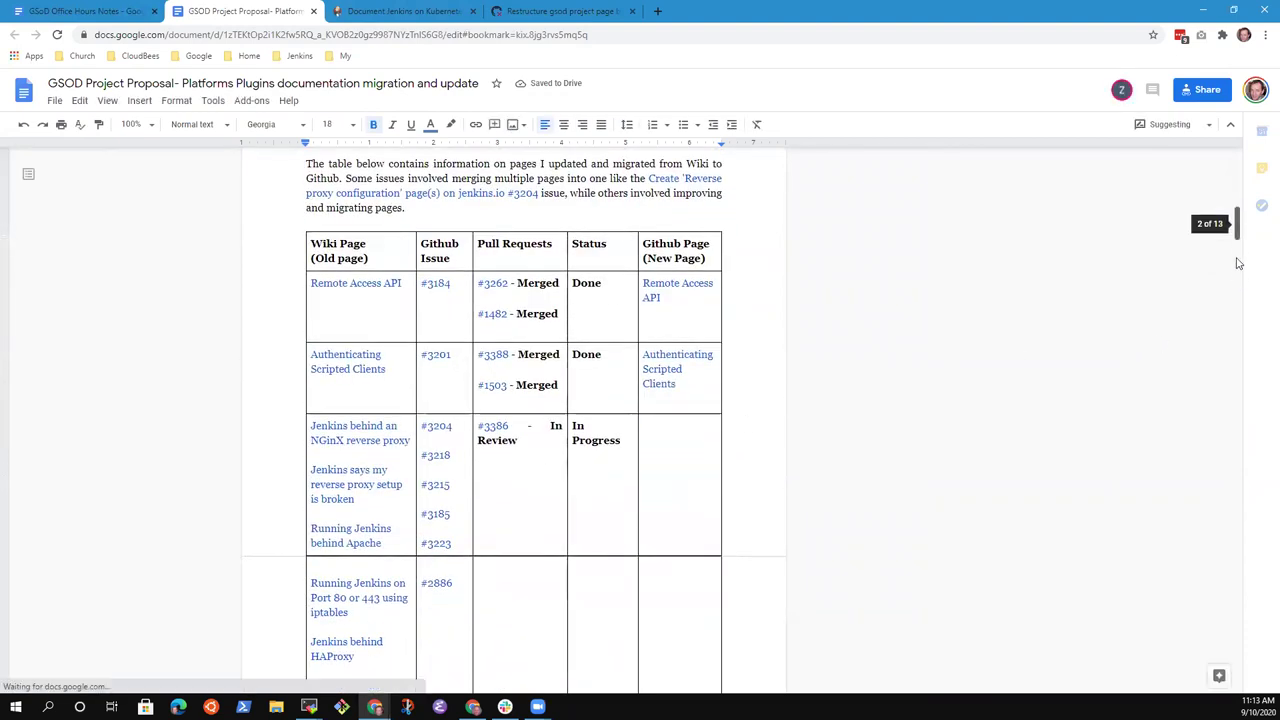
pyautogui.scroll(-3, 1240, 247)
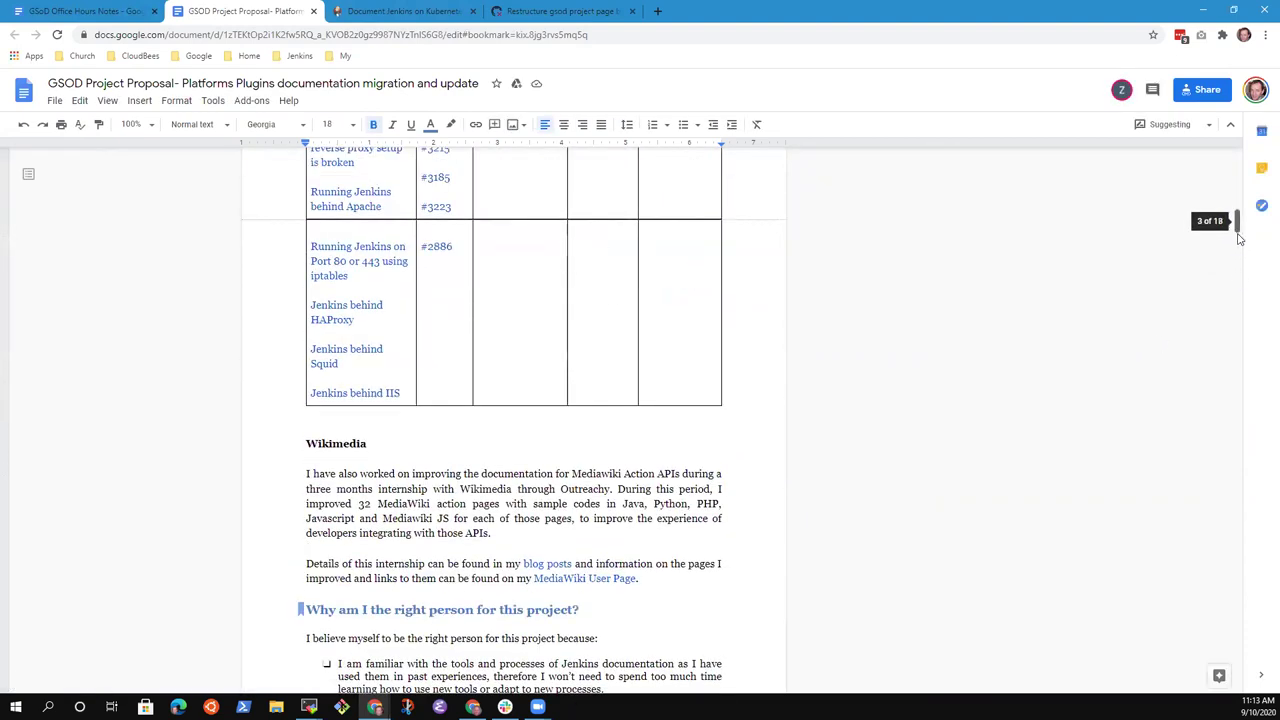
pyautogui.moveTo(1238, 232); pyautogui.dragTo(1237, 638)
pyautogui.scroll(2, 584, 609)
pyautogui.scroll(3, 590, 612)
pyautogui.scroll(-3, 597, 614)
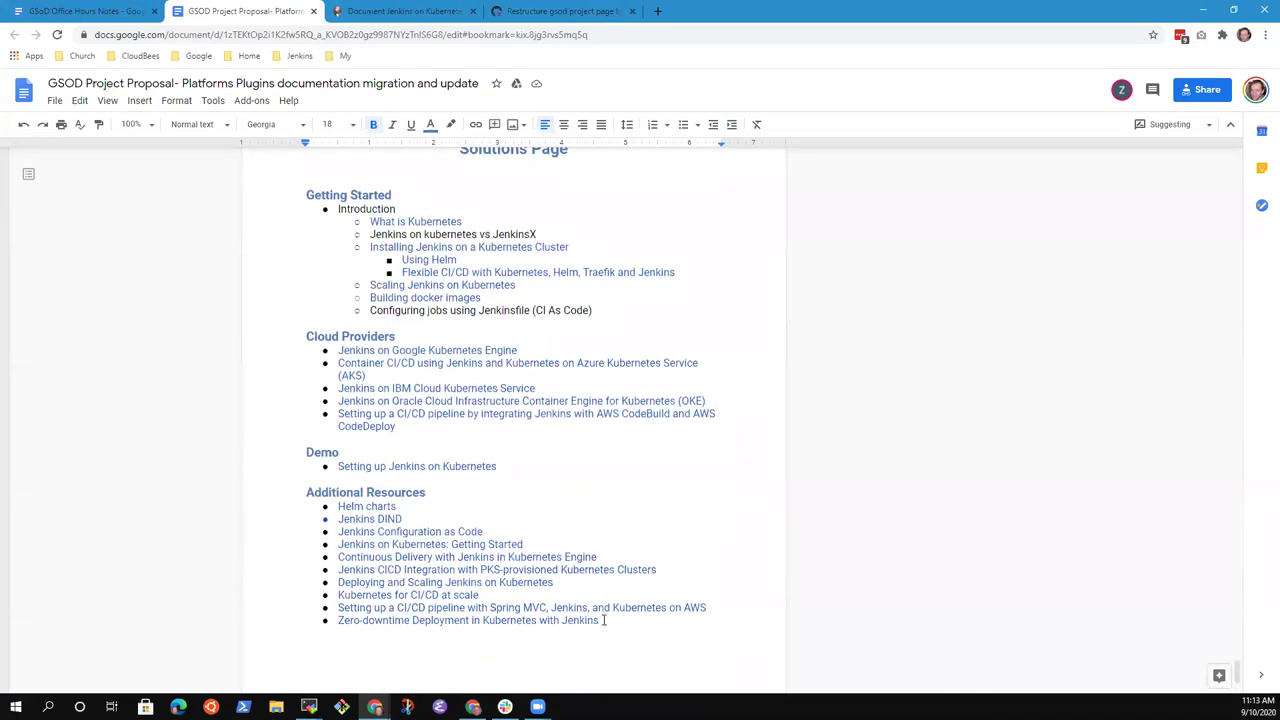
# Check where the "structure" link in the meeting notes leads and return to the project proposal
pyautogui.click(98, 10)
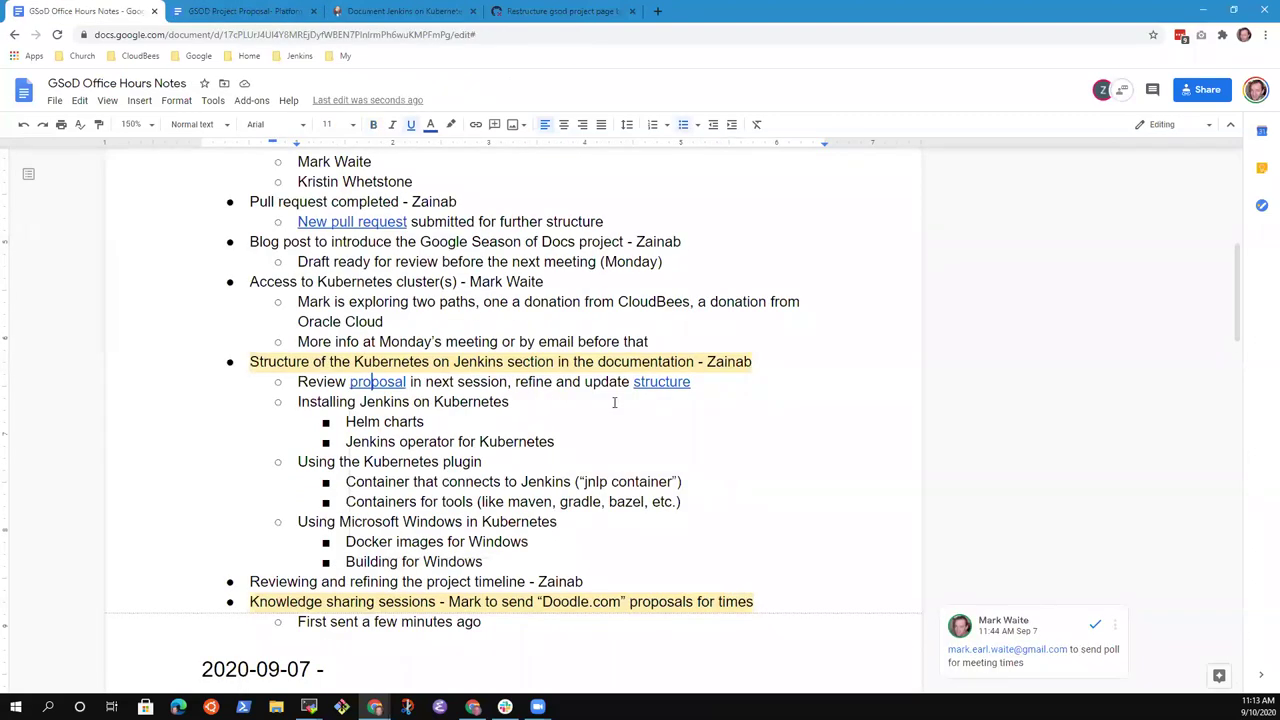
pyautogui.click(666, 390)
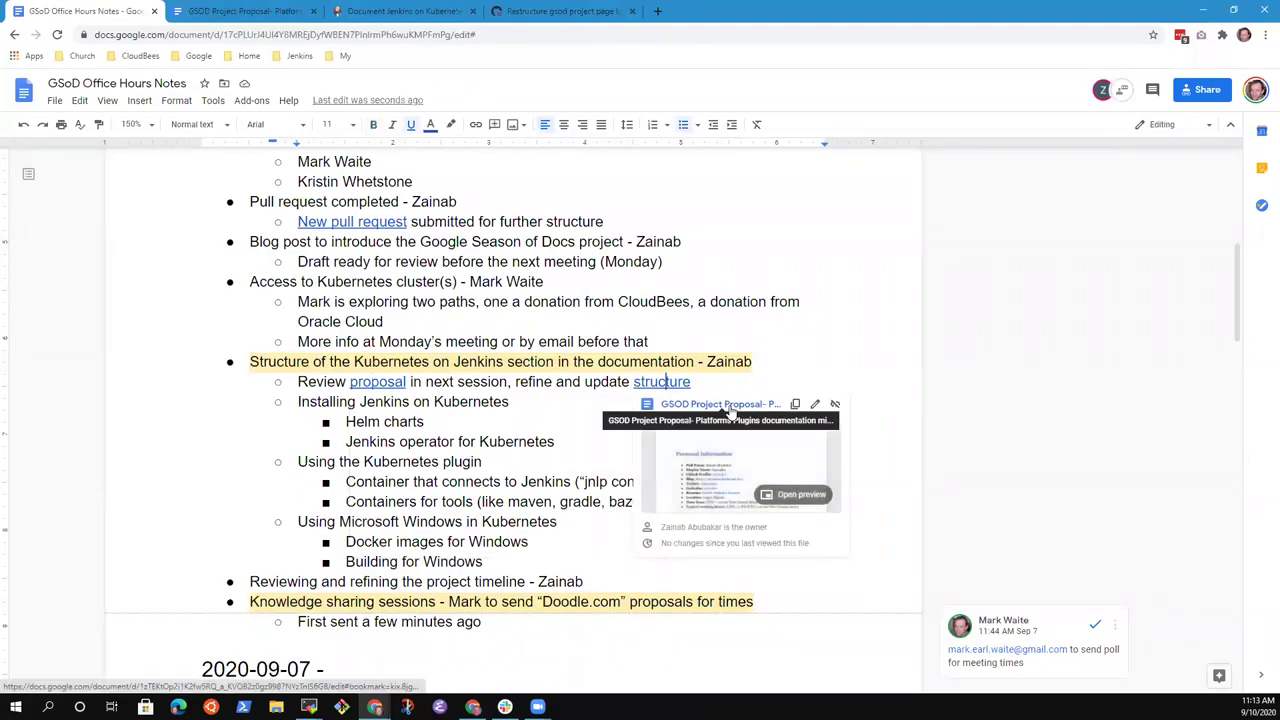
pyautogui.click(186, 14)
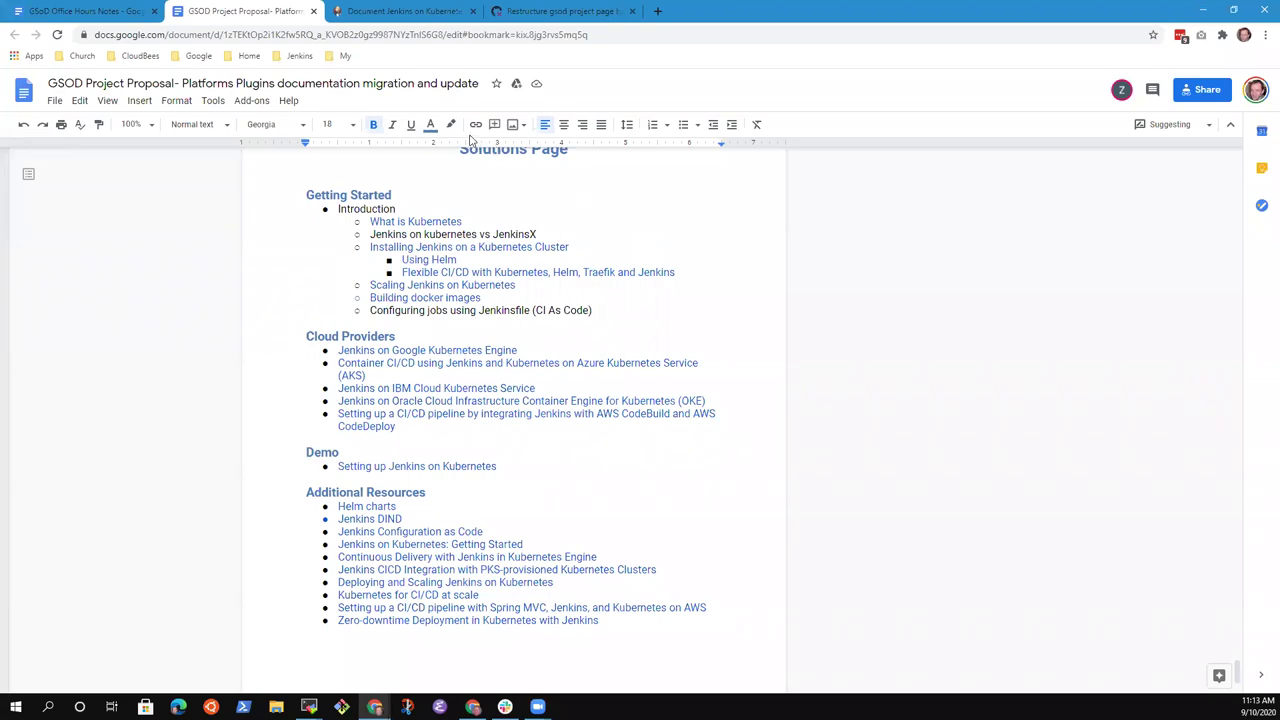
# Highlight the proposal's outline from Getting Started through Additional Resources and return to the meeting notes
pyautogui.scroll(1, 480, 244)
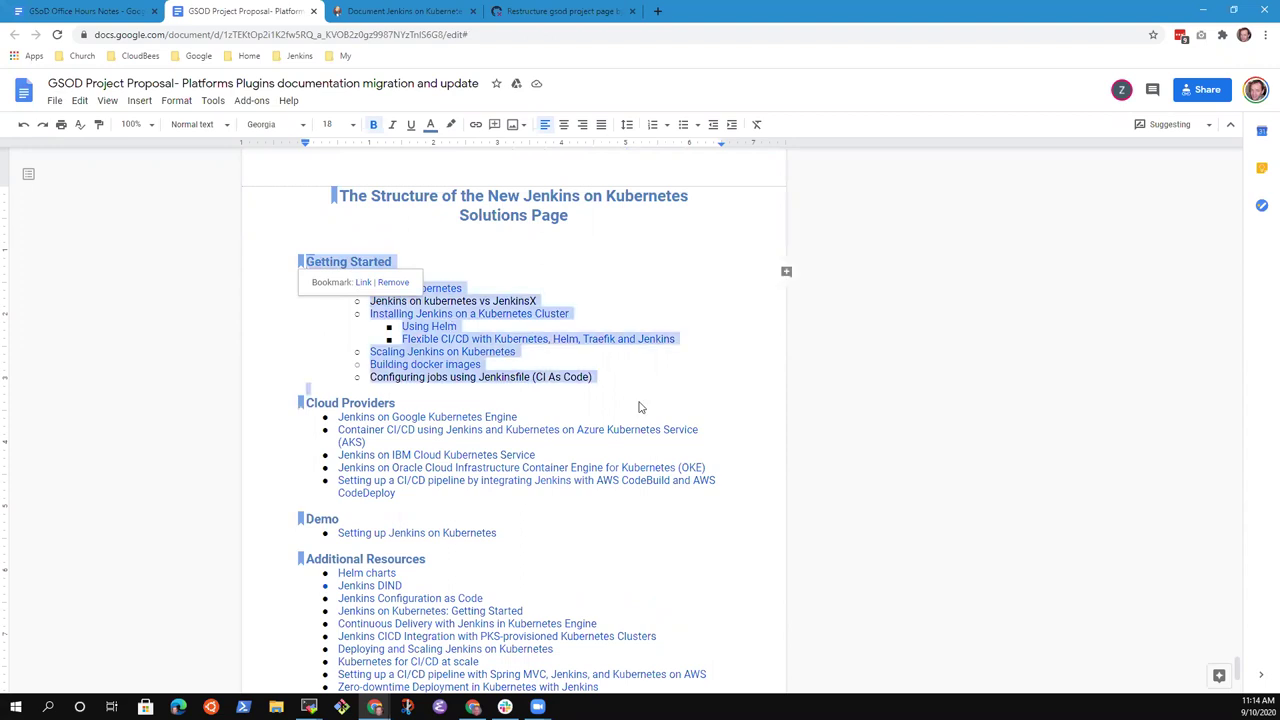
pyautogui.moveTo(640, 407); pyautogui.dragTo(537, 507)
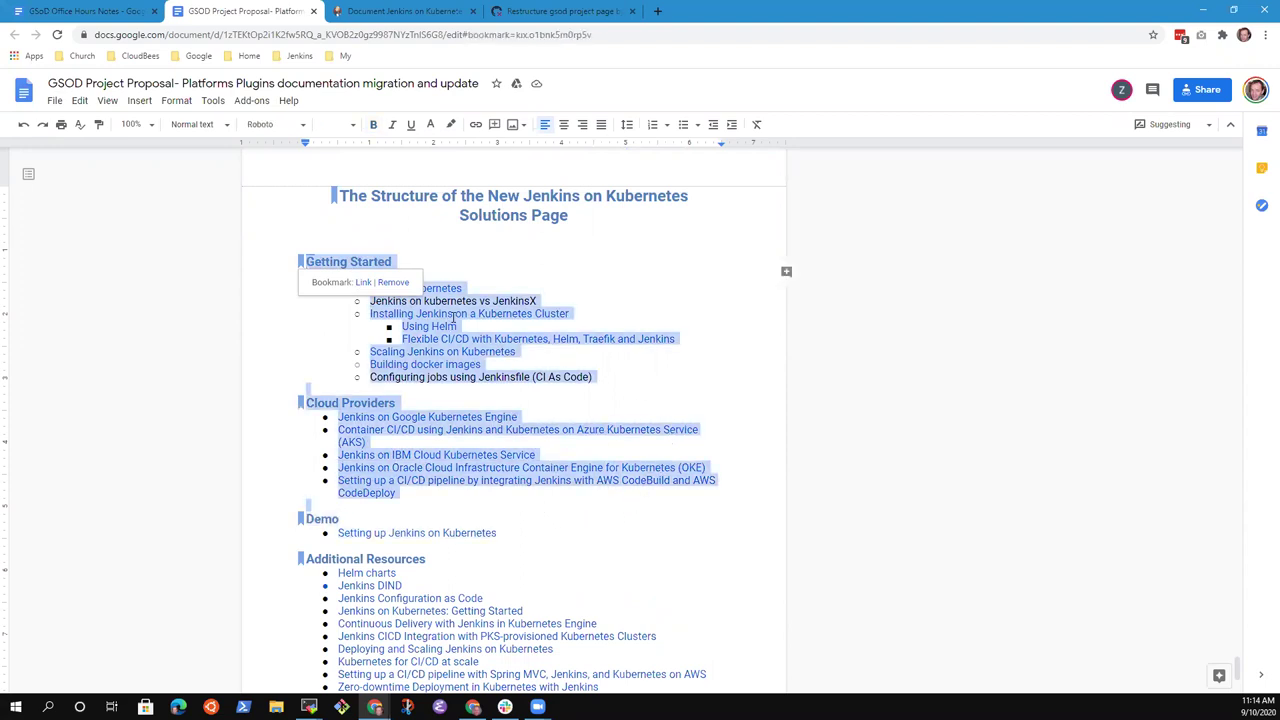
pyautogui.click(349, 276)
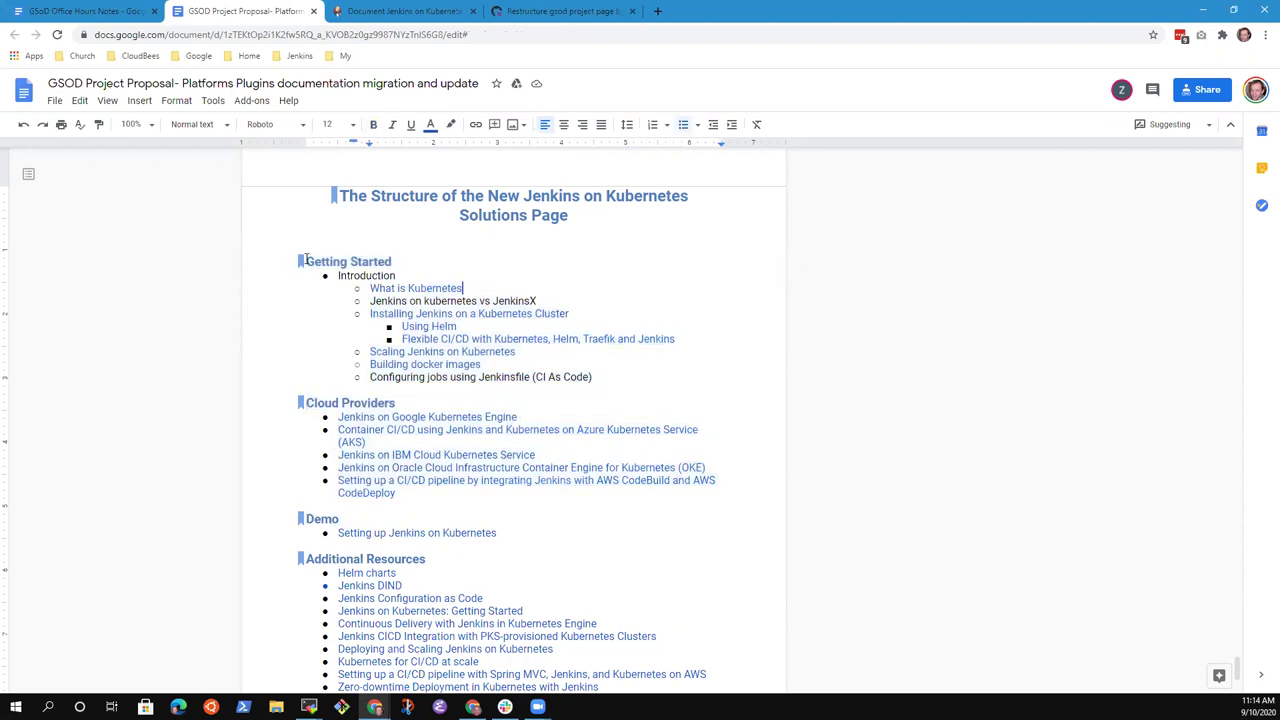
pyautogui.moveTo(306, 263); pyautogui.dragTo(606, 689)
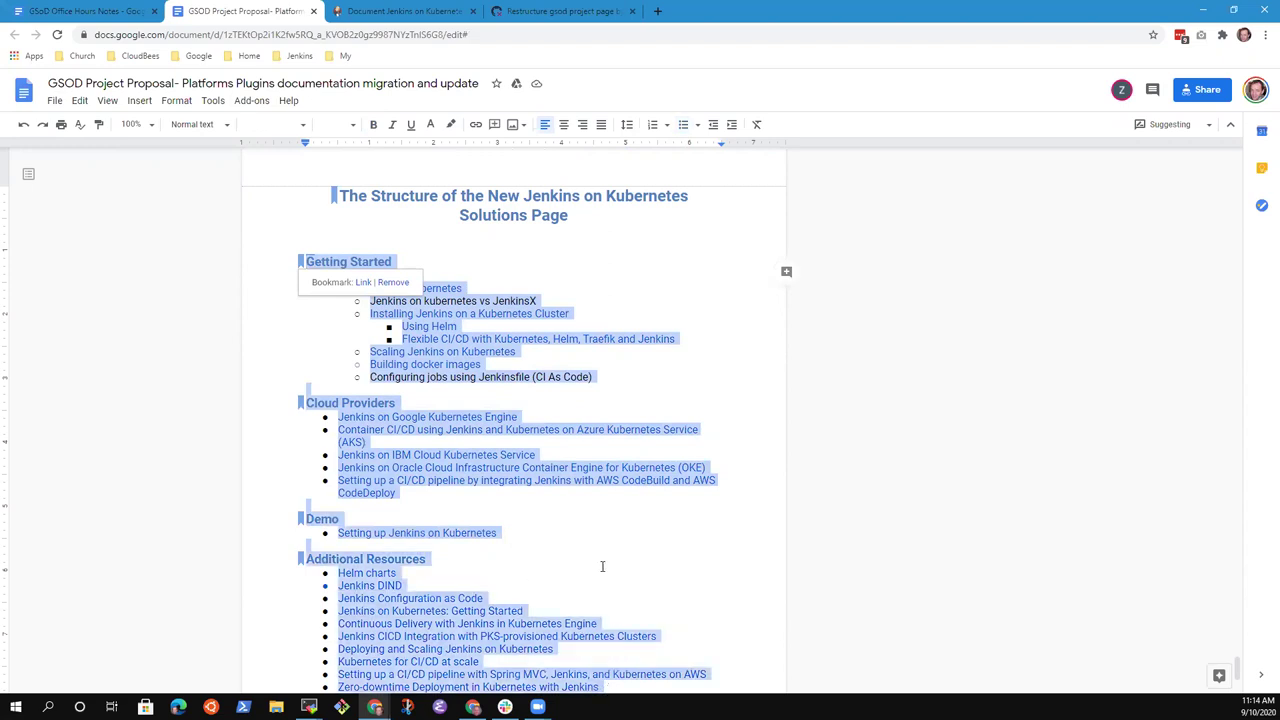
pyautogui.scroll(-3, 620, 540)
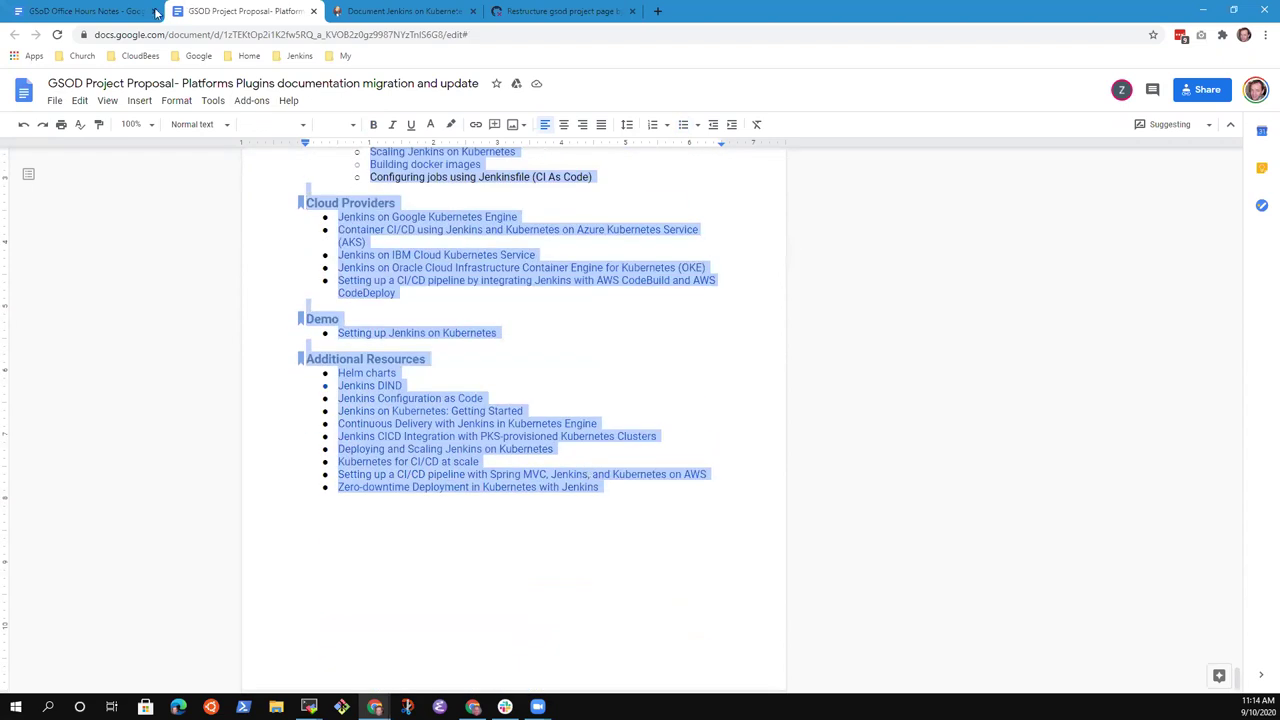
pyautogui.click(122, 14)
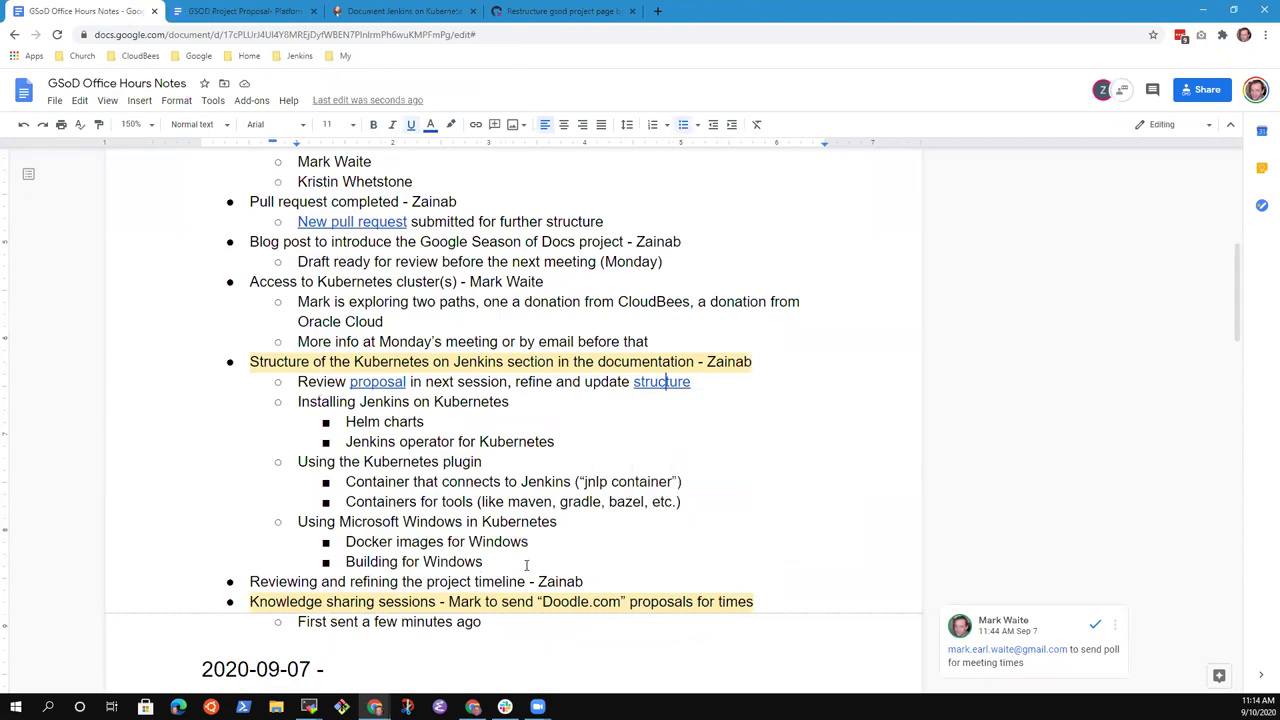
pyautogui.press('Down')
pyautogui.press('Down')
pyautogui.press('Down')
pyautogui.press('Down')
pyautogui.press('Down')
pyautogui.press('Down')
pyautogui.press('Down')
pyautogui.press('Down')
pyautogui.press('Return')
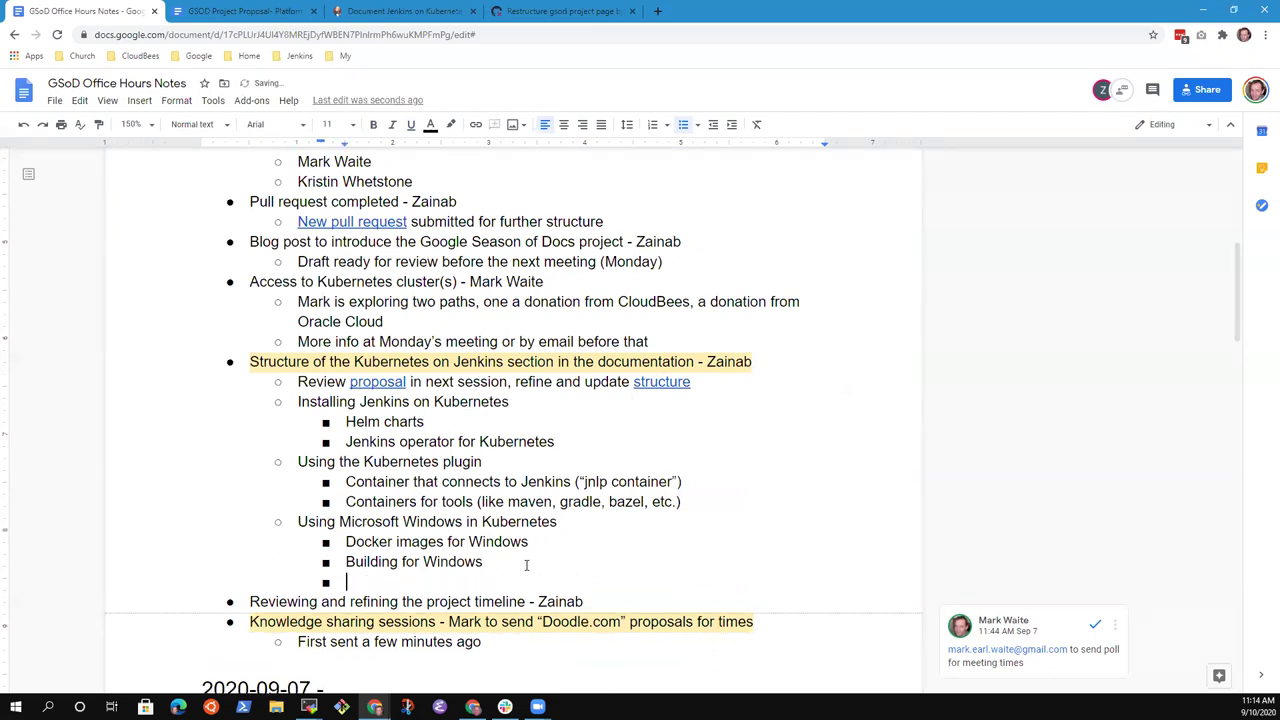
pyautogui.press('BackSpace')
pyautogui.press('BackSpace')
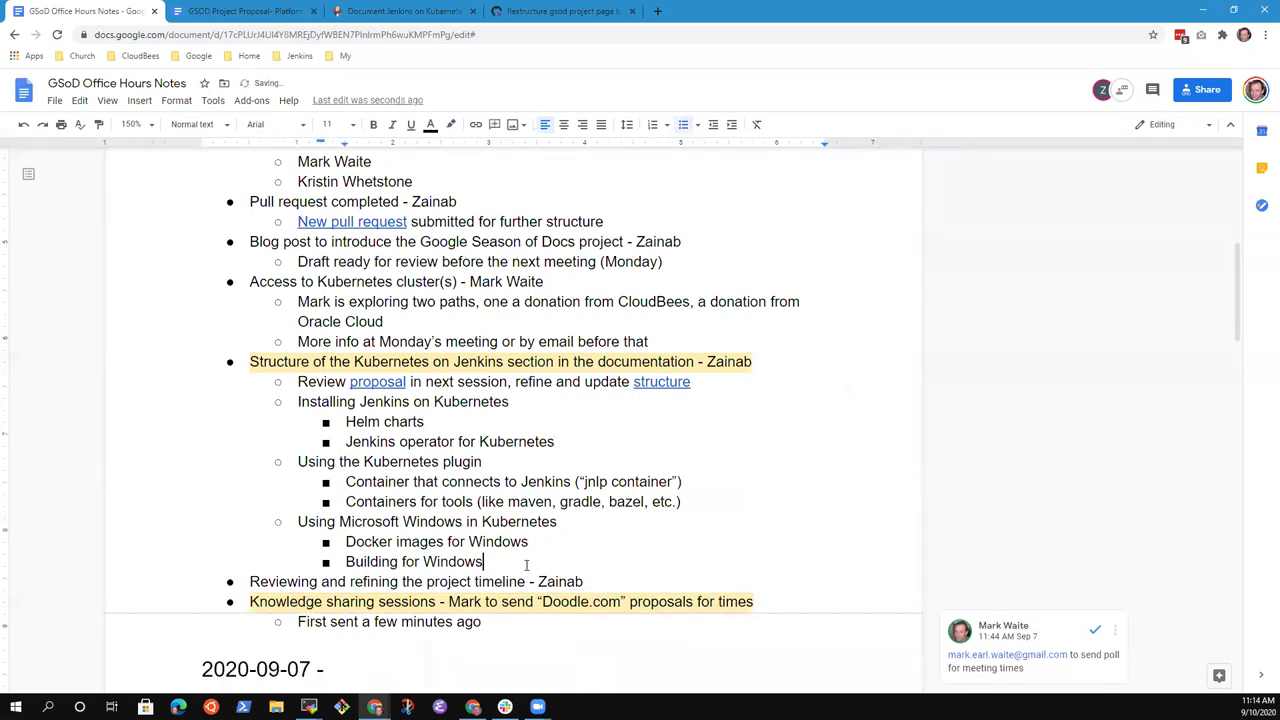
pyautogui.press('Return')
pyautogui.hotkey('shift', 'Tab')
pyautogui.press('BackSpace')
pyautogui.press('BackSpace')
pyautogui.press('BackSpace')
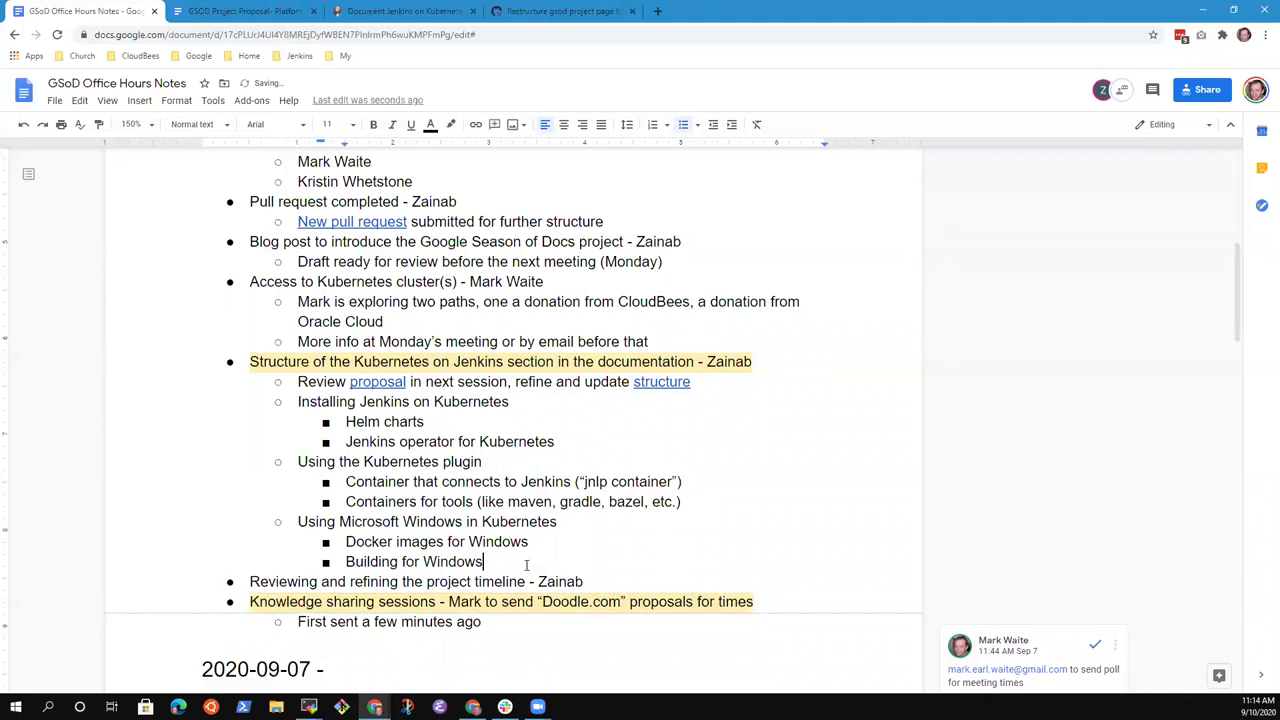
# Add two "----" separator sub-items with an empty sub-item between them below the line about reviewing the proposal and structure
pyautogui.press('Up')
pyautogui.press('Up')
pyautogui.press('Up')
pyautogui.press('Up')
pyautogui.press('Up')
pyautogui.press('Up')
pyautogui.press('Up')
pyautogui.press('Up')
pyautogui.press('Up')
pyautogui.press('Up')
pyautogui.press('Up')
pyautogui.press('Up')
pyautogui.press('Down')
pyautogui.press('Down')
pyautogui.press('Down')
pyautogui.press('End')
pyautogui.press('Return')
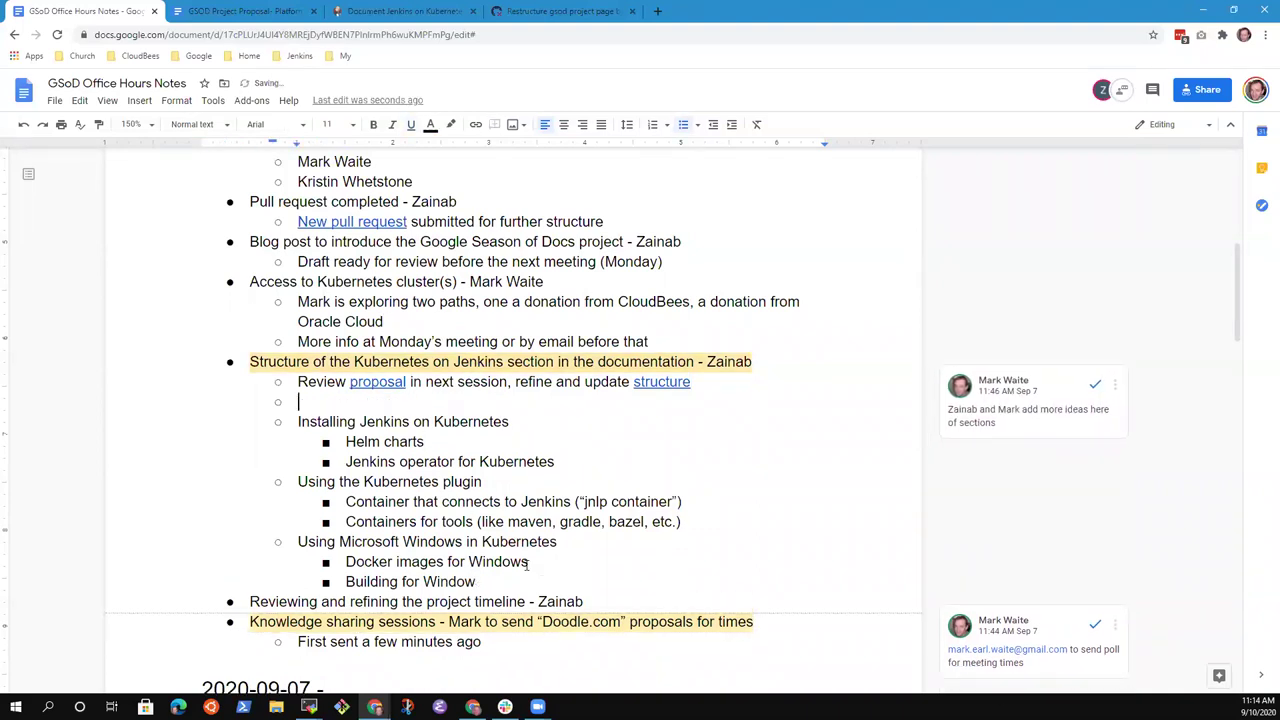
pyautogui.write('----')
pyautogui.press('Return')
pyautogui.write('----')
pyautogui.press('Up')
pyautogui.press('Return')
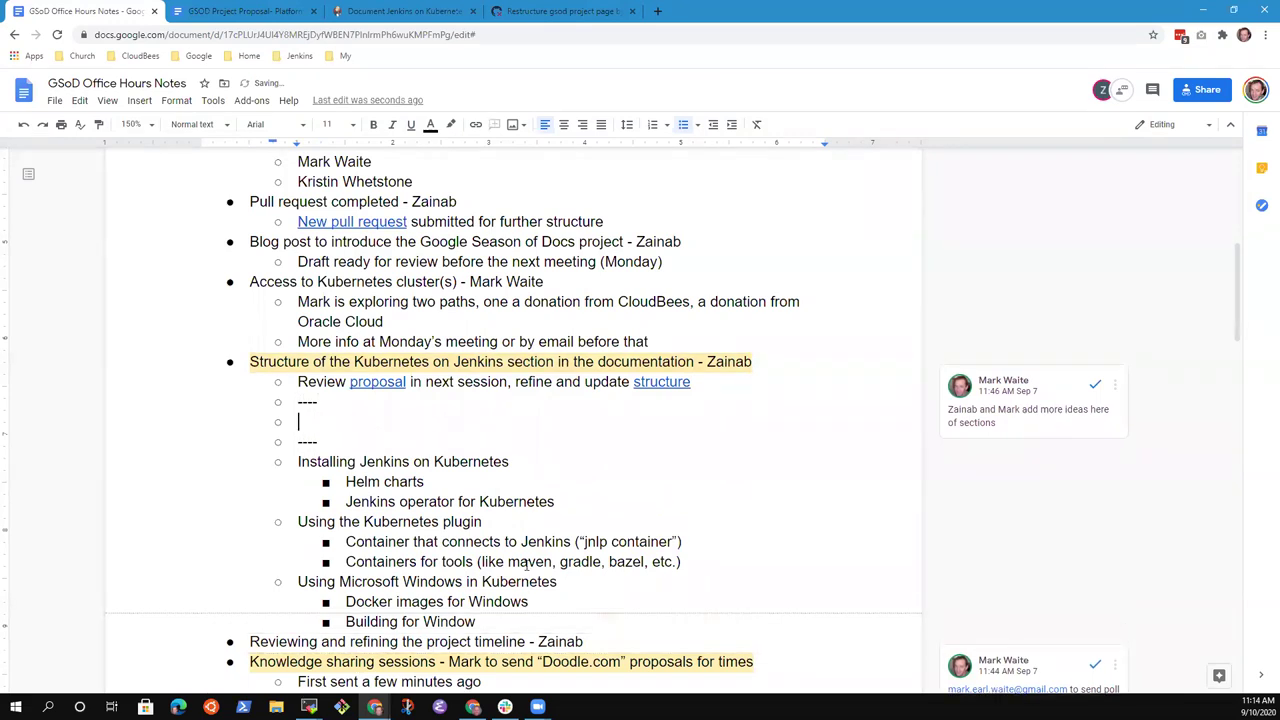
# Paste the proposal's outline between the two "----" separators and look over it from Getting Started through Additional Resources
pyautogui.hotkey('ctrl', 'v')
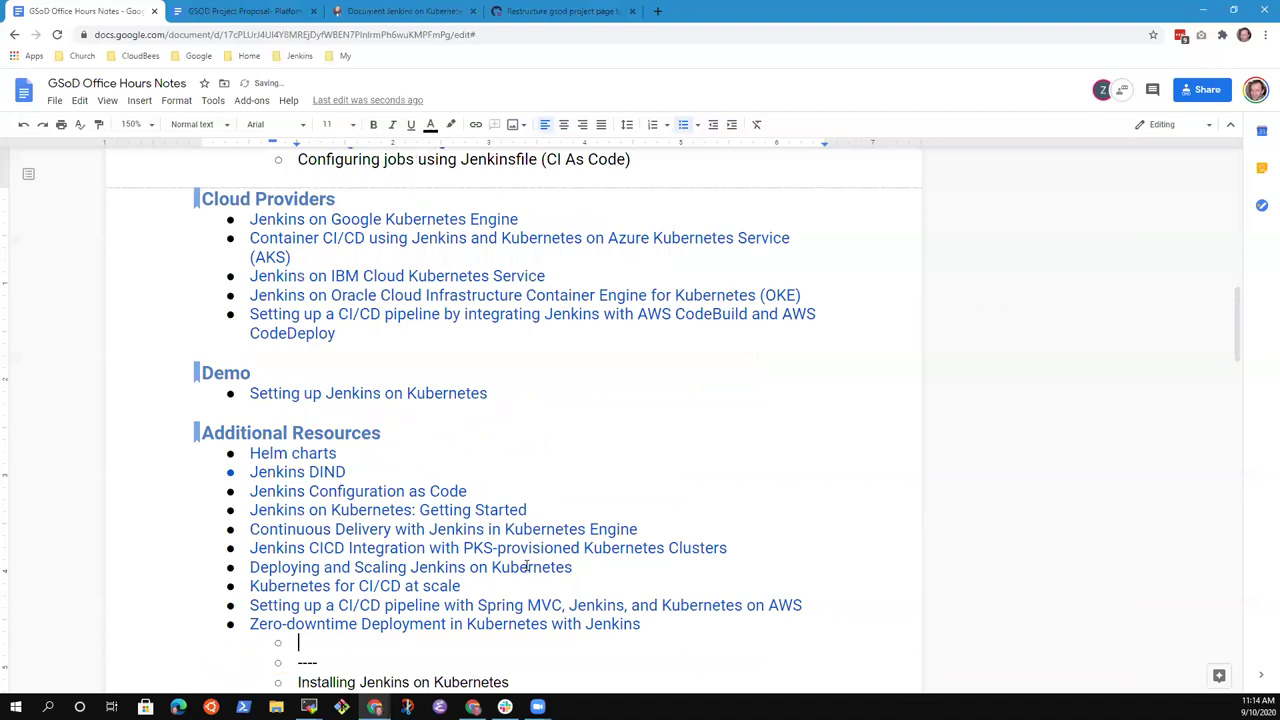
pyautogui.scroll(5, 465, 432)
pyautogui.scroll(-1, 465, 432)
pyautogui.scroll(-1, 492, 388)
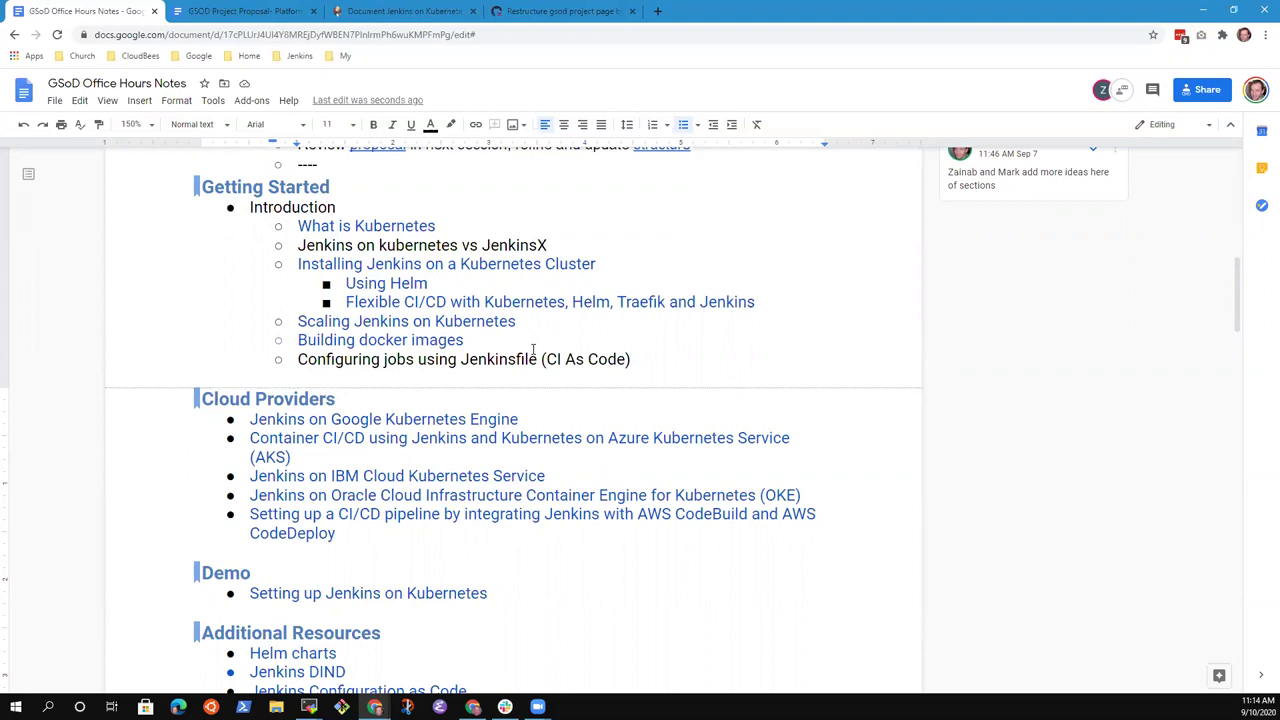
pyautogui.scroll(-3, 533, 349)
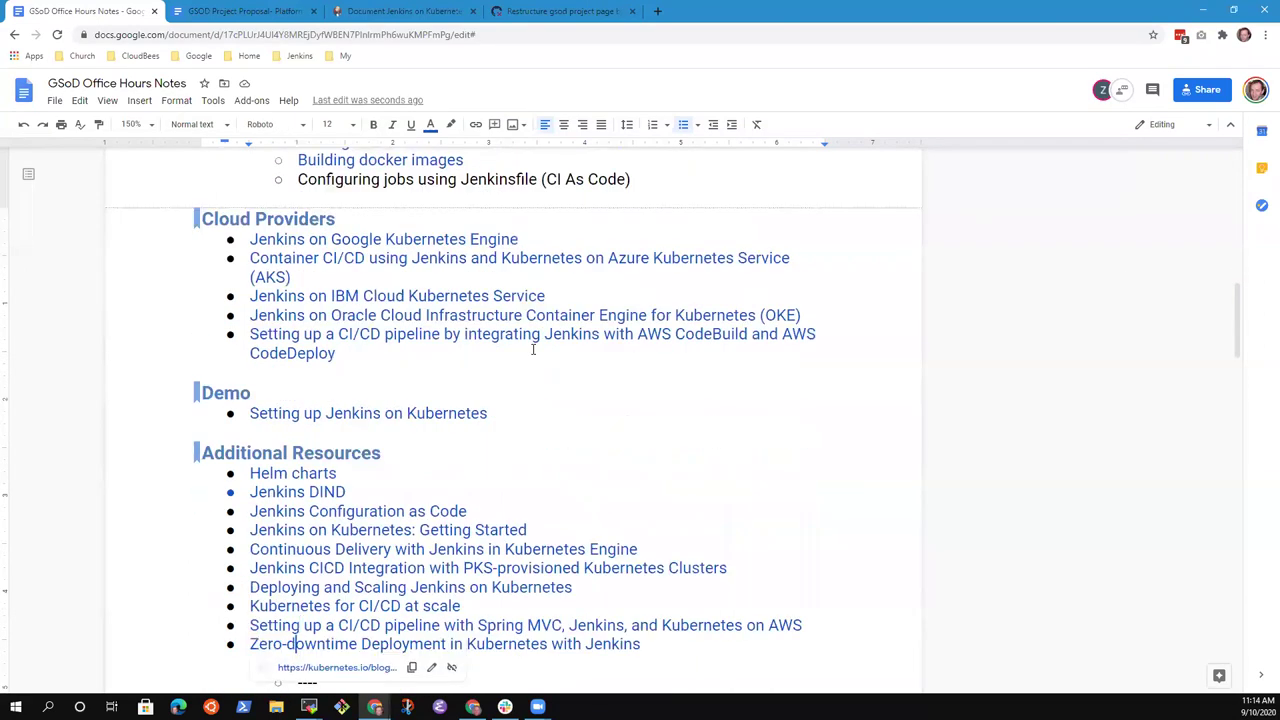
pyautogui.scroll(3, 340, 264)
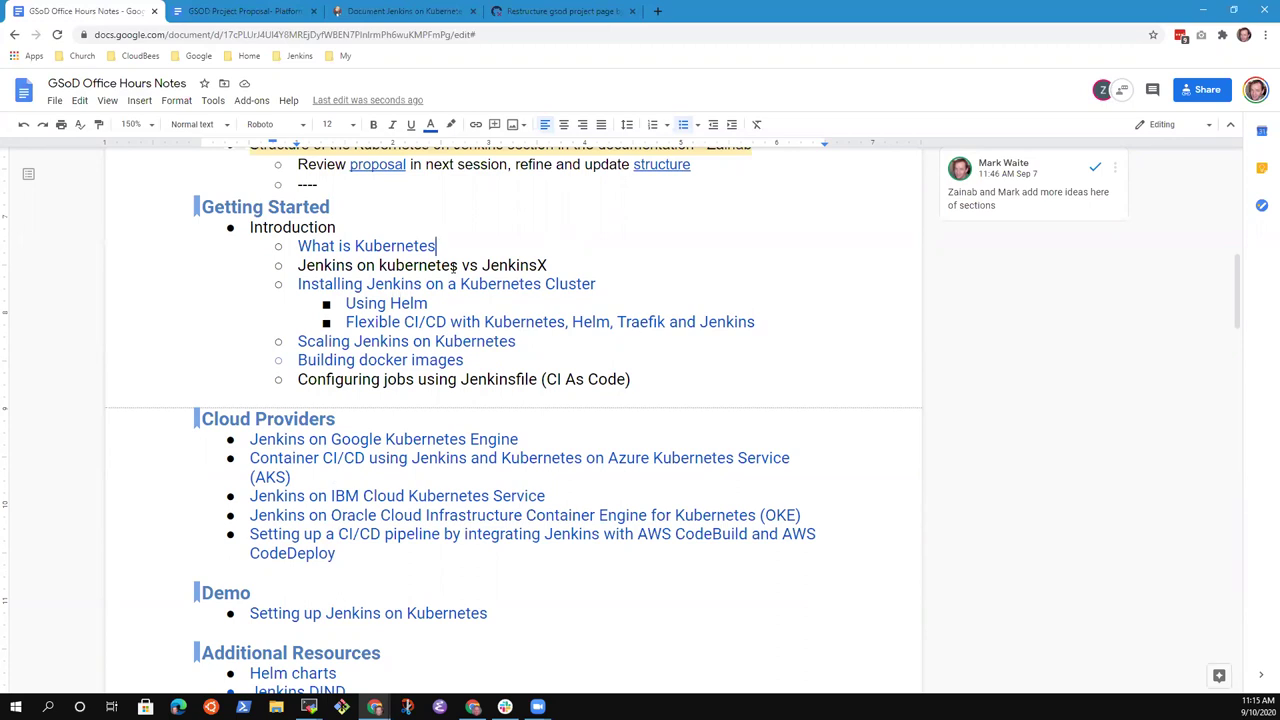
# Extend the Getting Started heading to read "Getting Started - User Guide"
pyautogui.press('Up')
pyautogui.press('Up')
pyautogui.write('- User C')
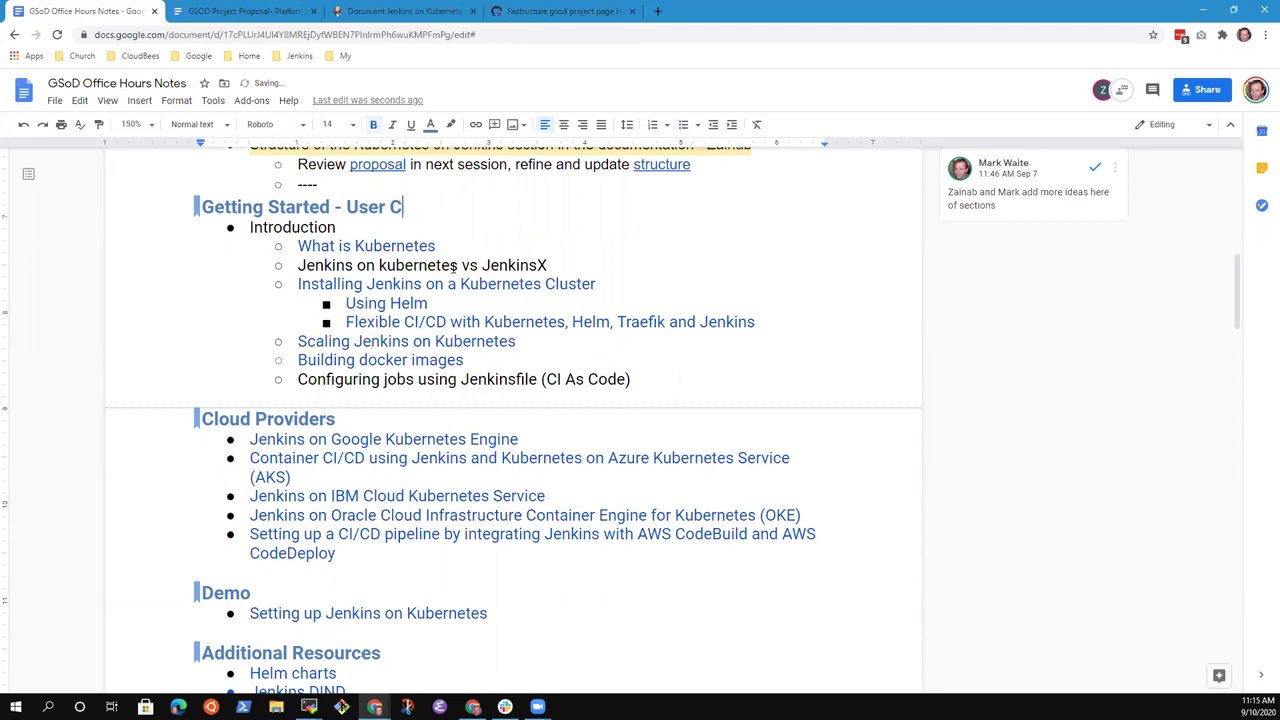
pyautogui.press('BackSpace')
pyautogui.write('Guide')
# Append "(clarify positioning)" to the "Jenkins on kubernetes vs JenkinsX" item
pyautogui.press('Down')
pyautogui.press('Down')
pyautogui.hotkey('ctrl', 'Left')
pyautogui.hotkey('ctrl', 'Left')
pyautogui.hotkey('ctrl', 'Right')
pyautogui.press('Right')
pyautogui.press('End')
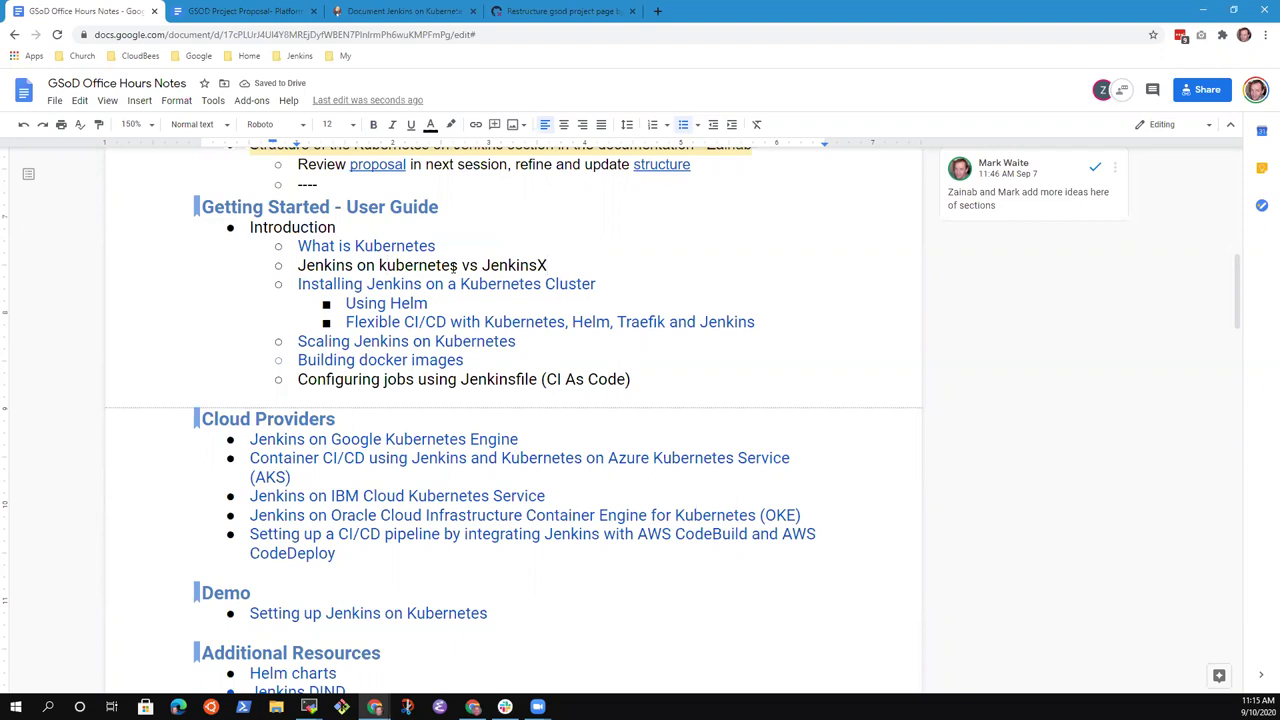
pyautogui.press('Left')
pyautogui.press('Right')
pyautogui.write('(clarify positioning)')
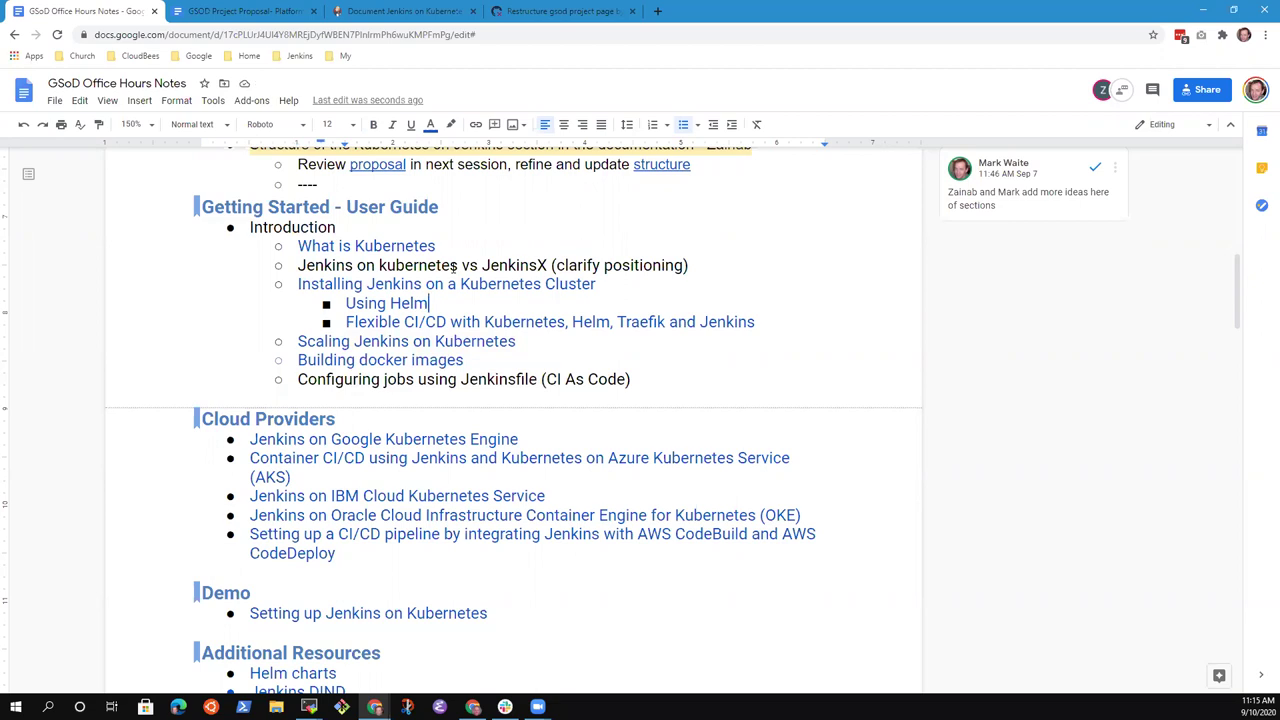
# Add a "Jenkins Operator for Kubernetes" sub-item below "Using Helm" in the Kubernetes cluster installation section
pyautogui.press('Up')
pyautogui.press('End')
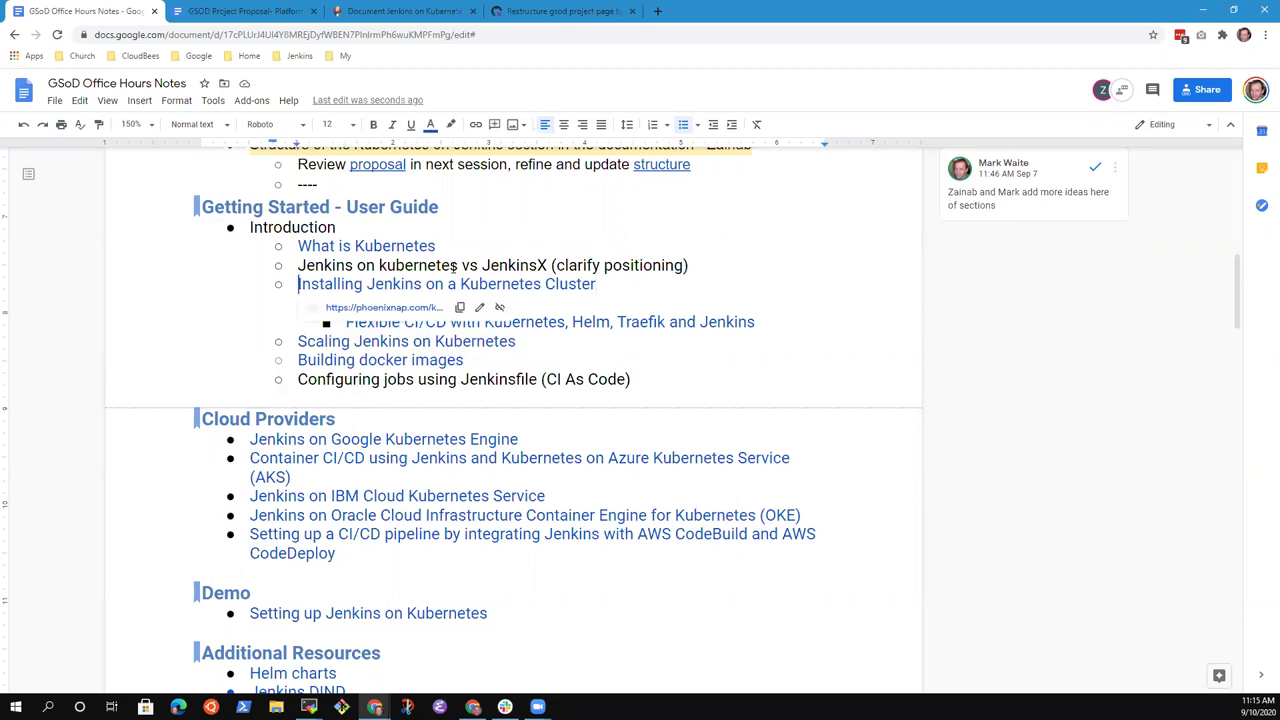
pyautogui.press('Down')
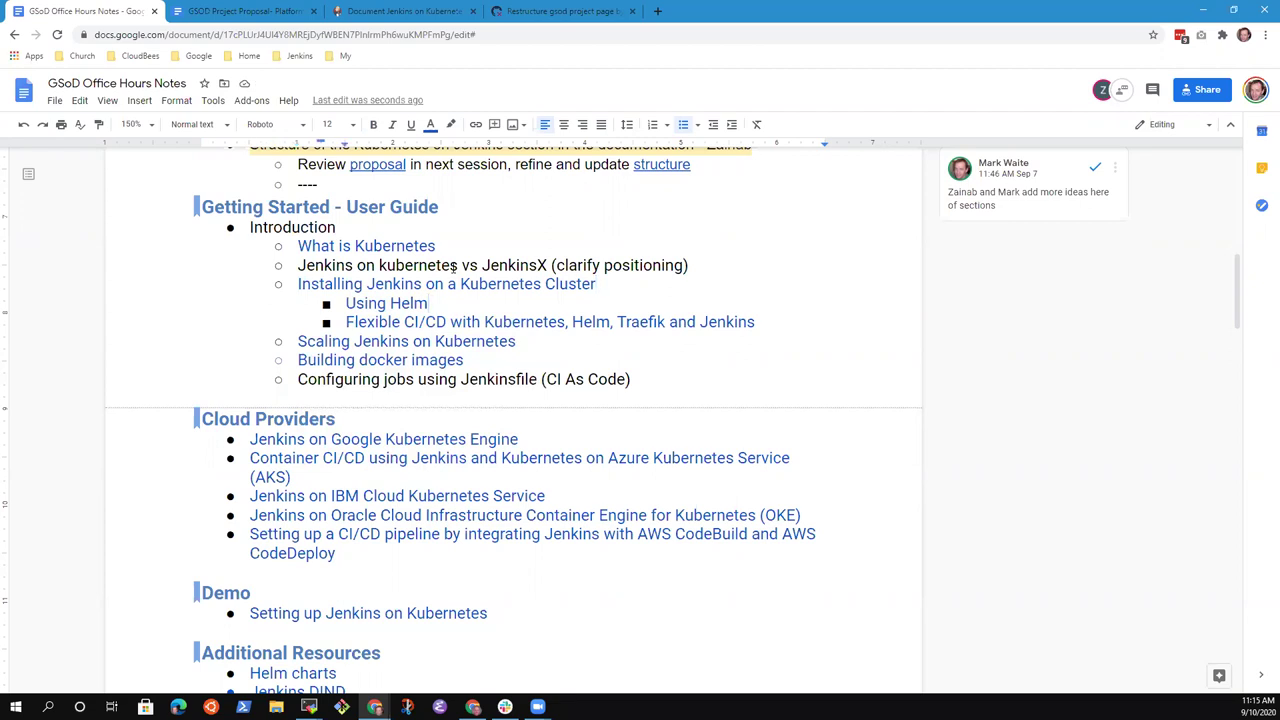
pyautogui.press('Return')
pyautogui.write('Jenkins ')
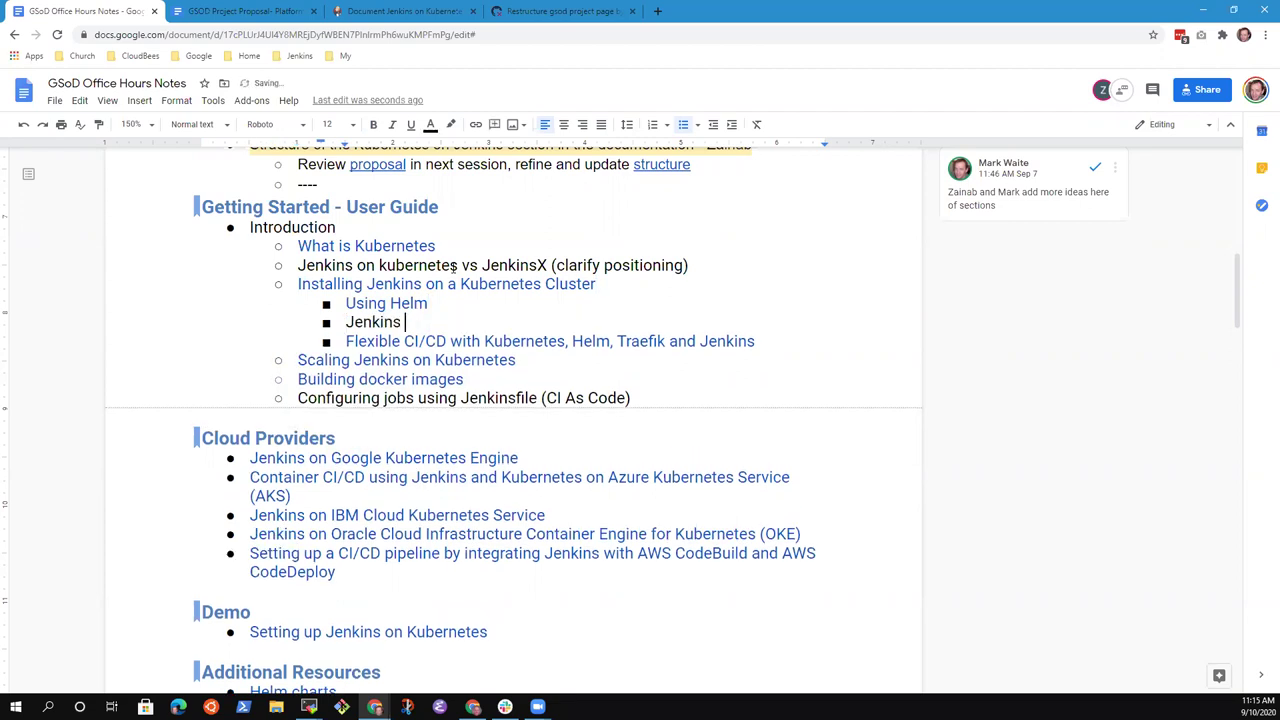
pyautogui.write('Operat')
pyautogui.hotkey('ctrl', 'BackSpace')
pyautogui.hotkey('ctrl', 'BackSpace')
pyautogui.write('Jenkins Operator for Kubernetes')
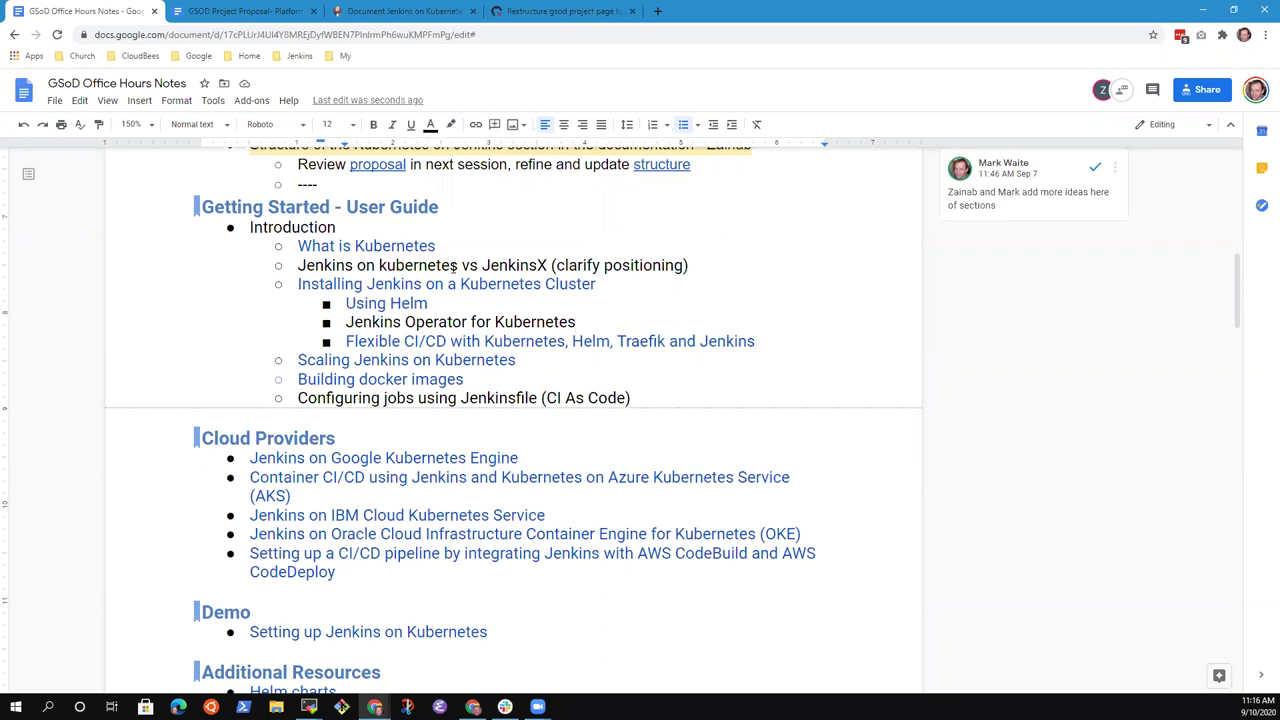
# Nest a note under the Jenkins Operator item about the video "getting started" tech talk, naming the colleague who can link it
pyautogui.press('Return')
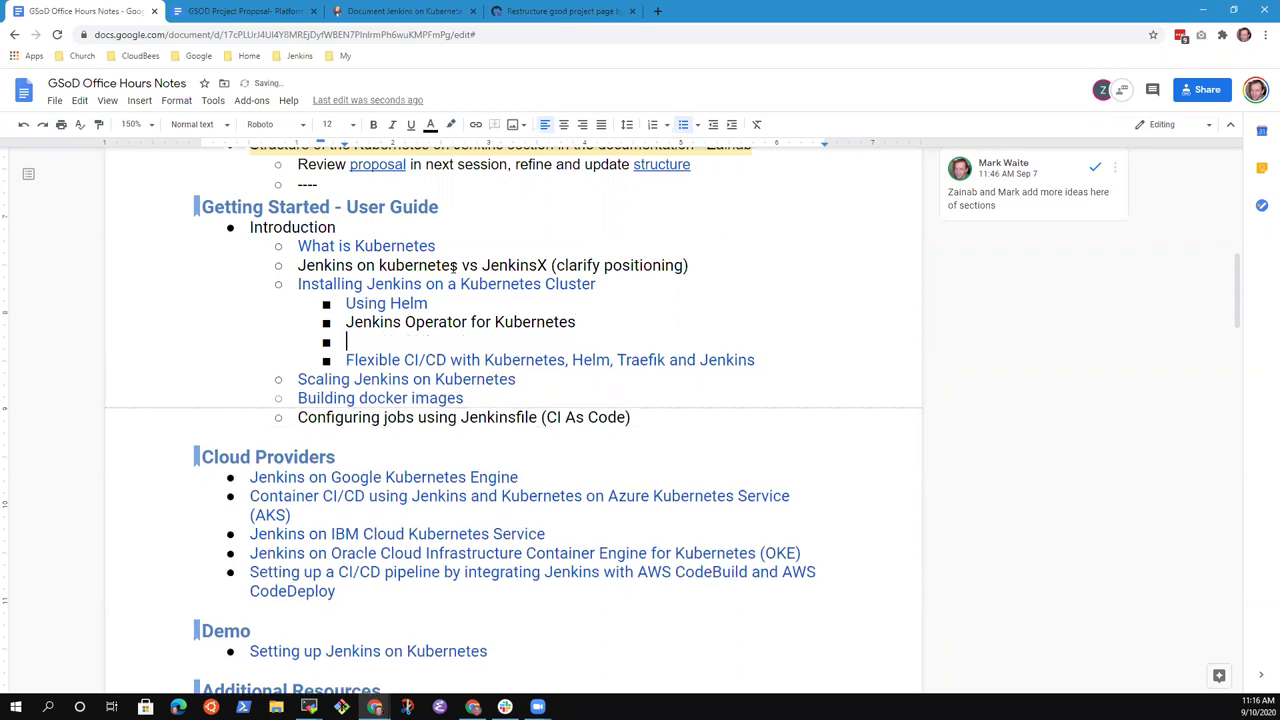
pyautogui.write('Video "getting started')
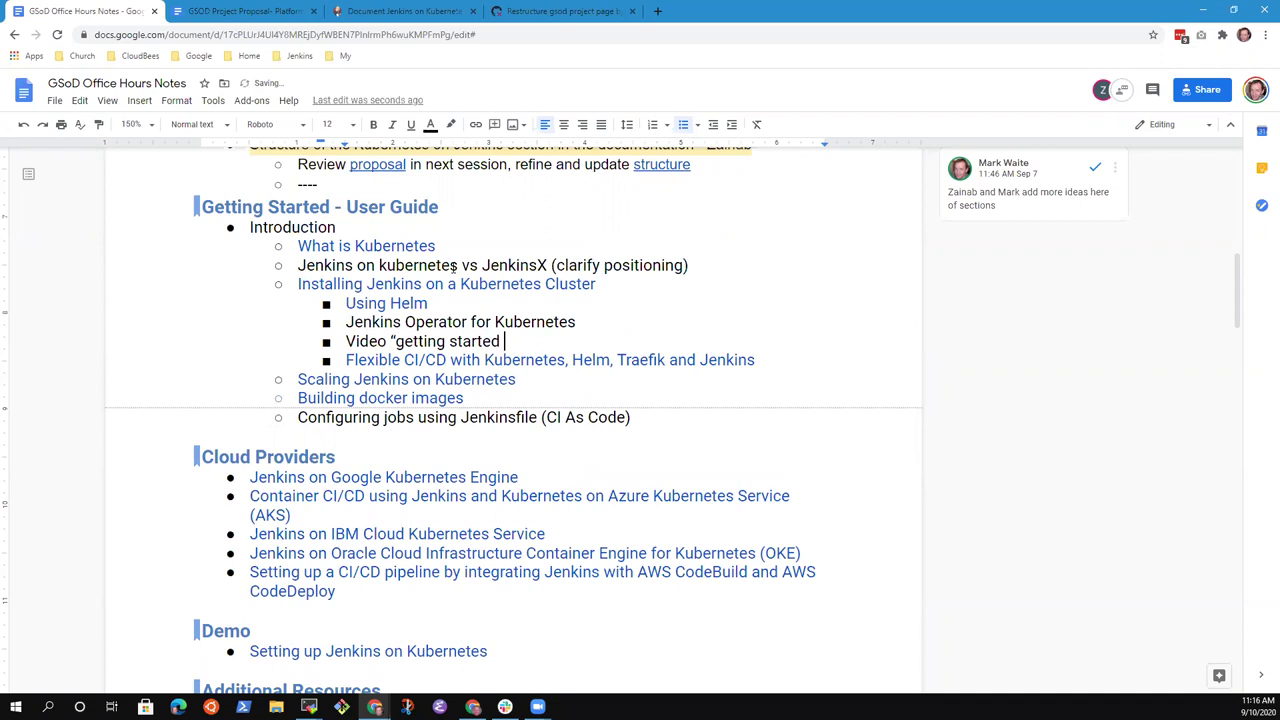
pyautogui.press('BackSpace')
pyautogui.write('" tech talk')
pyautogui.press('Home')
pyautogui.press('Tab')
pyautogui.press('End')
pyautogui.write('that')
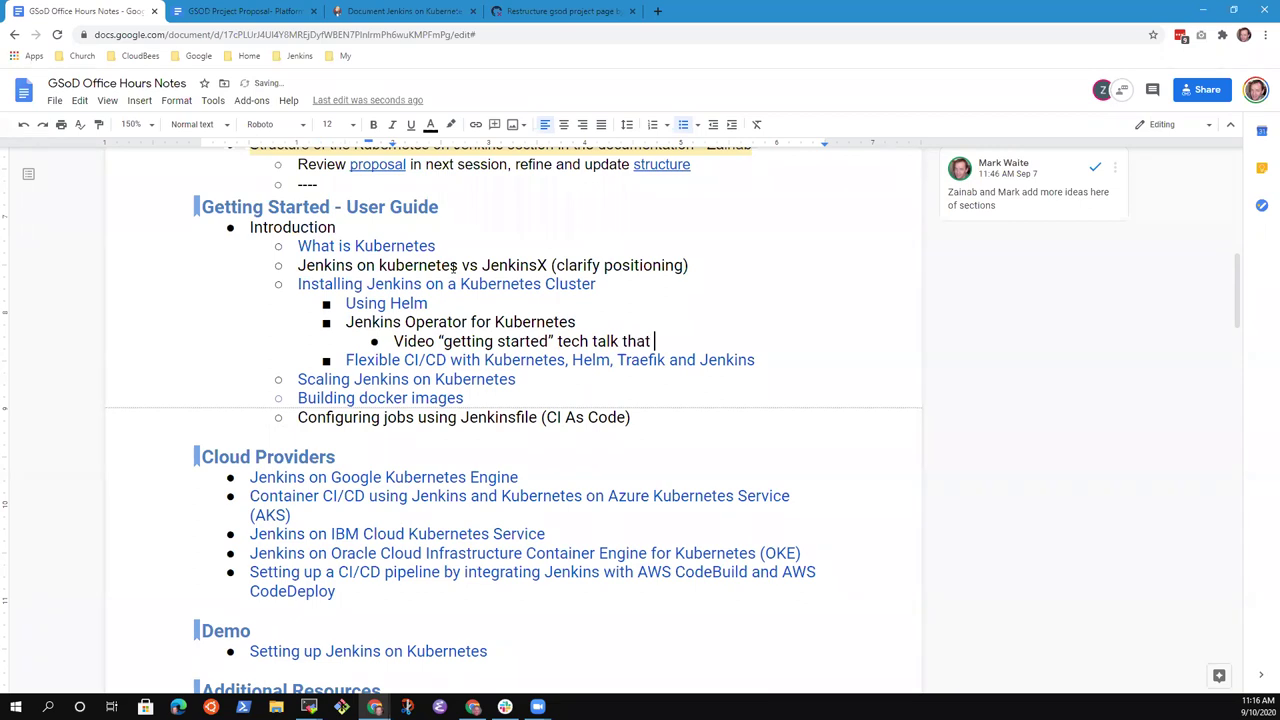
pyautogui.write(' Kristin can link')
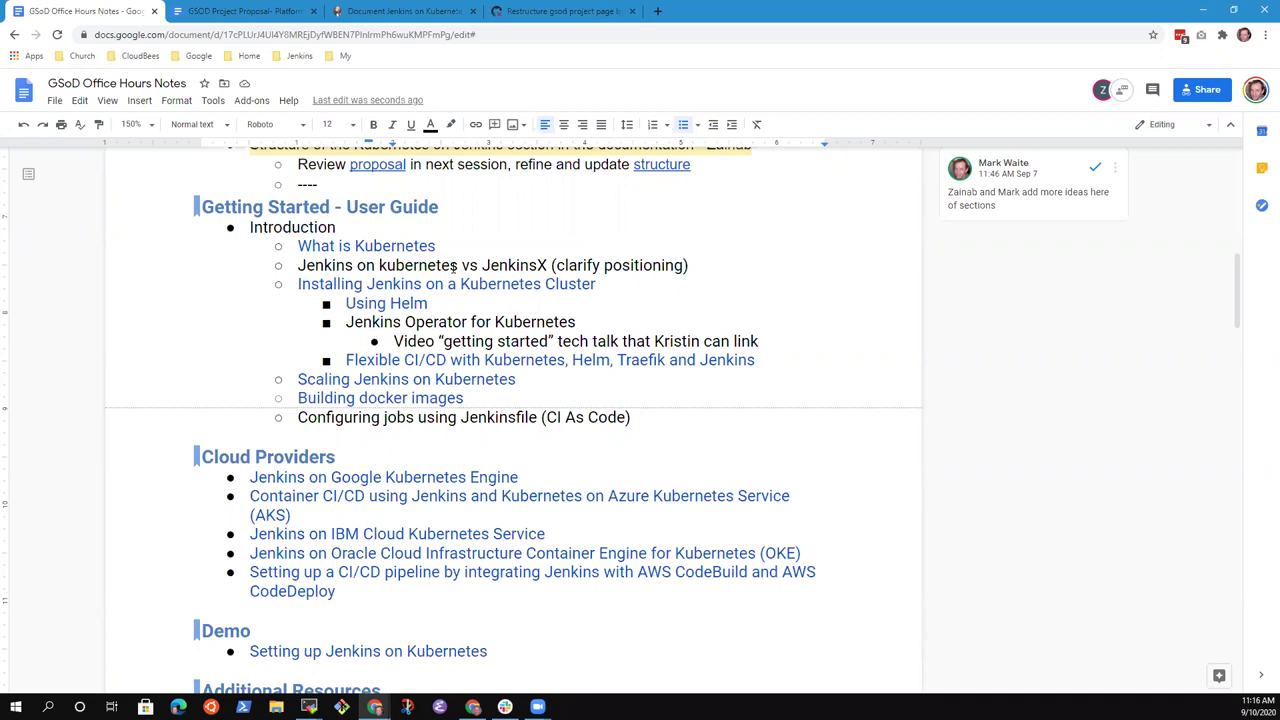
# Delete the "Jenkins on kubernetes vs JenkinsX (clarify positioning)" item from the Introduction list
pyautogui.press('Up')
pyautogui.press('Down')
pyautogui.press('Down')
pyautogui.press('Up')
pyautogui.press('Up')
pyautogui.press('End')
pyautogui.tripleClick(456, 265)
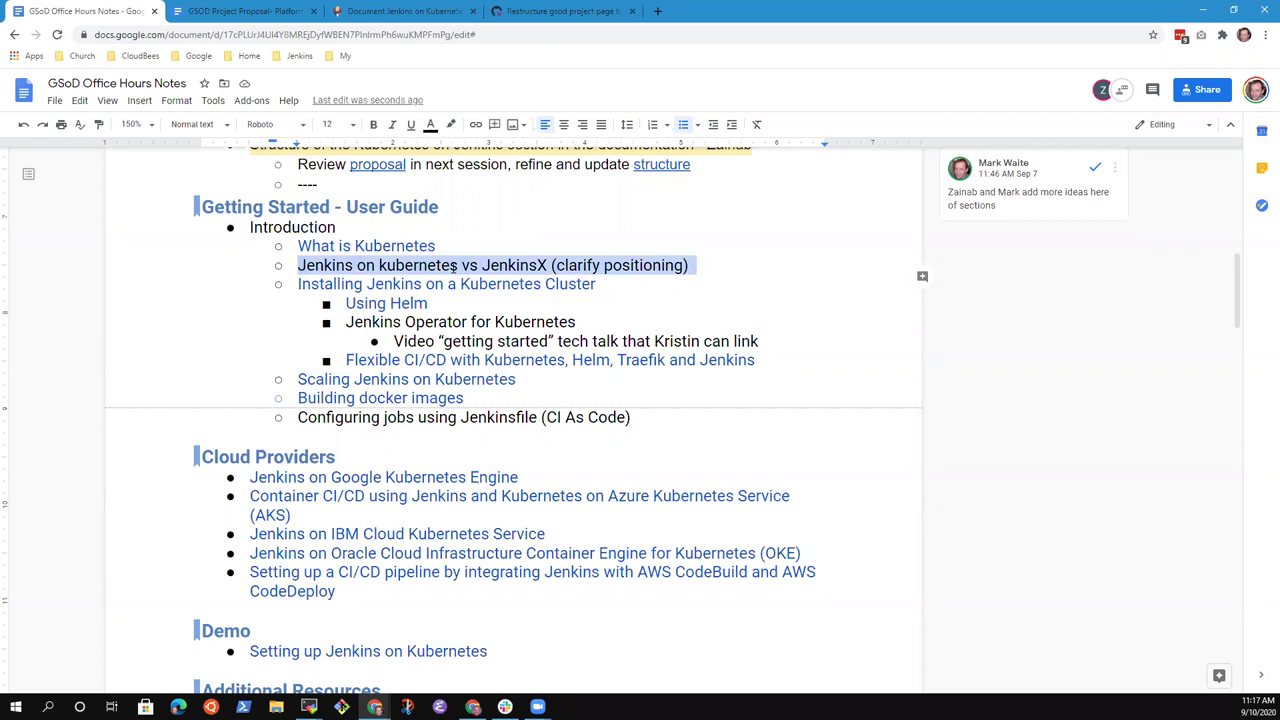
pyautogui.press('BackSpace')
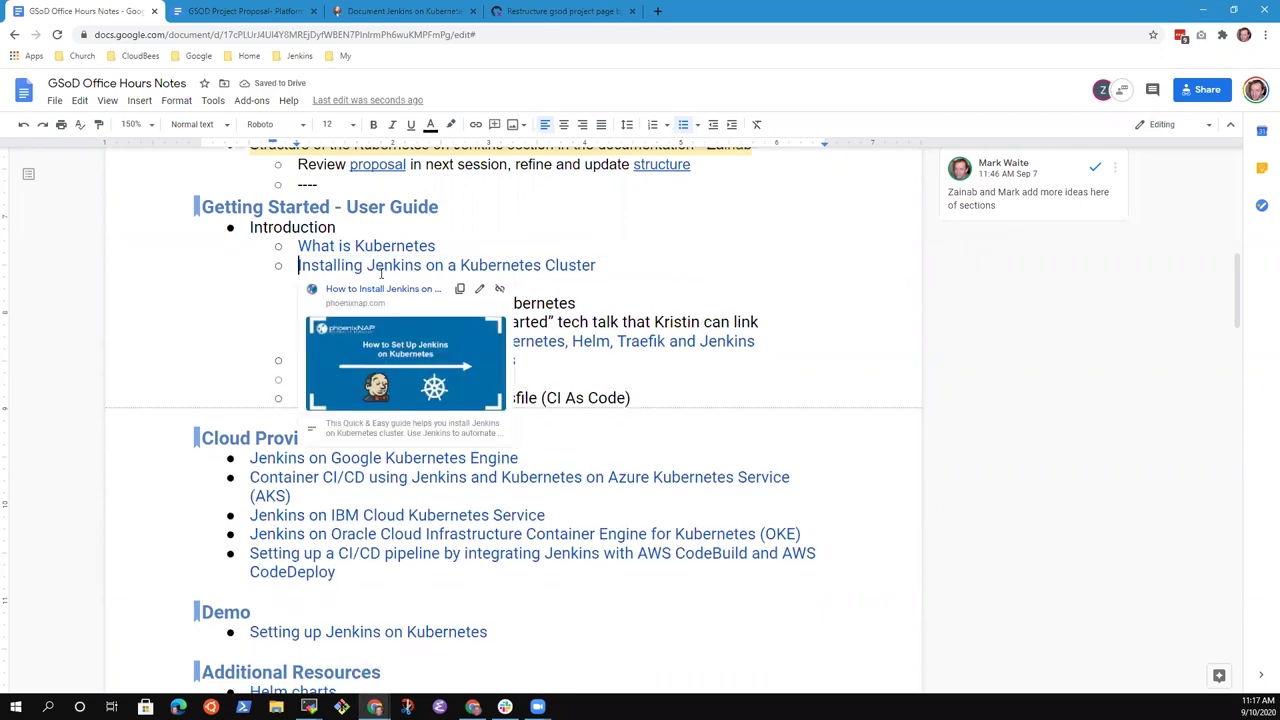
# Add an "Administering Jenkins on Kubernetes" item after the "Flexible CI/CD" line, at the same level as "Scaling Jenkins on Kubernetes"
pyautogui.click(580, 300)
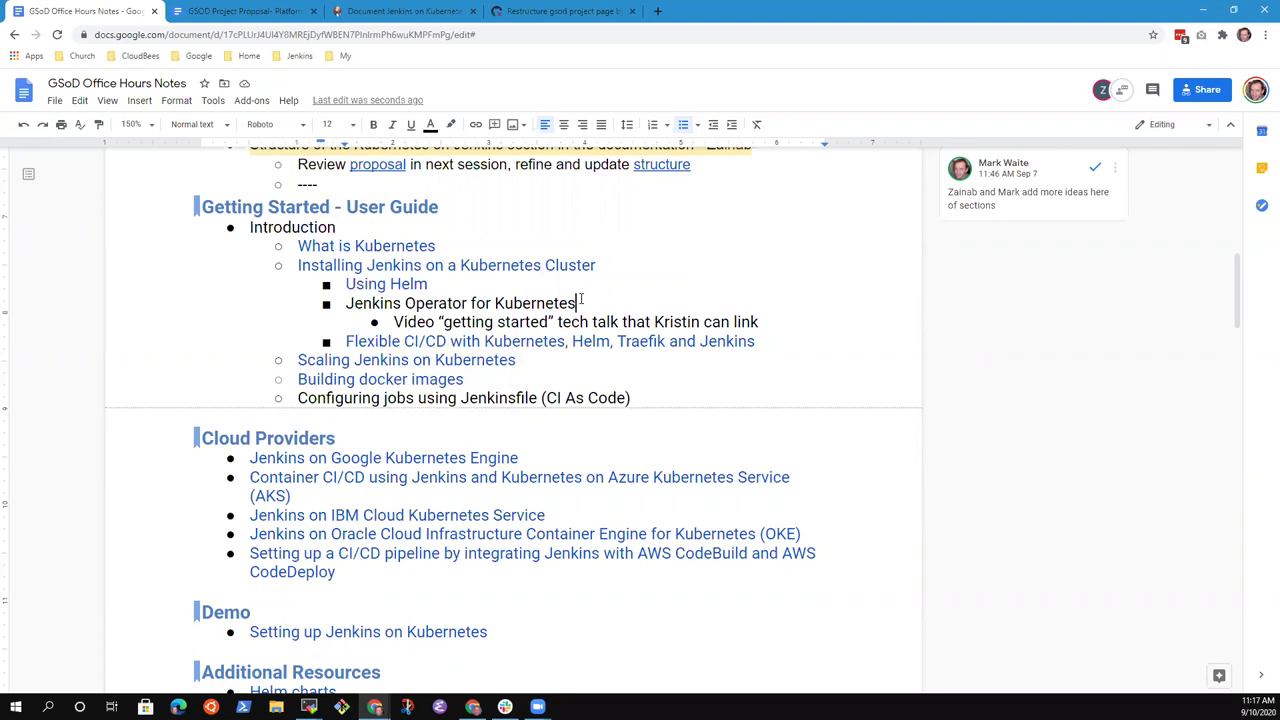
pyautogui.press('Down')
pyautogui.press('Down')
pyautogui.press('End')
pyautogui.press('Return')
pyautogui.hotkey('shift', 'Tab')
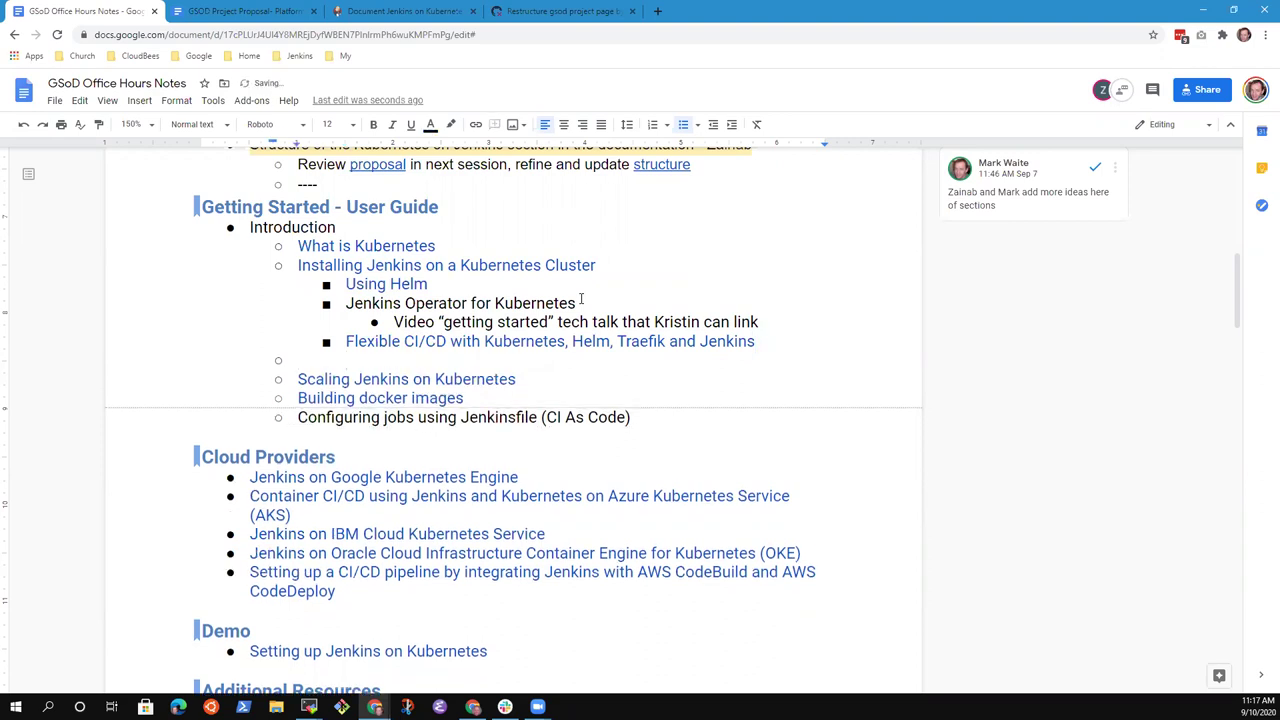
pyautogui.write('Administeringf')
pyautogui.press('BackSpace')
pyautogui.write('Jenkins ')
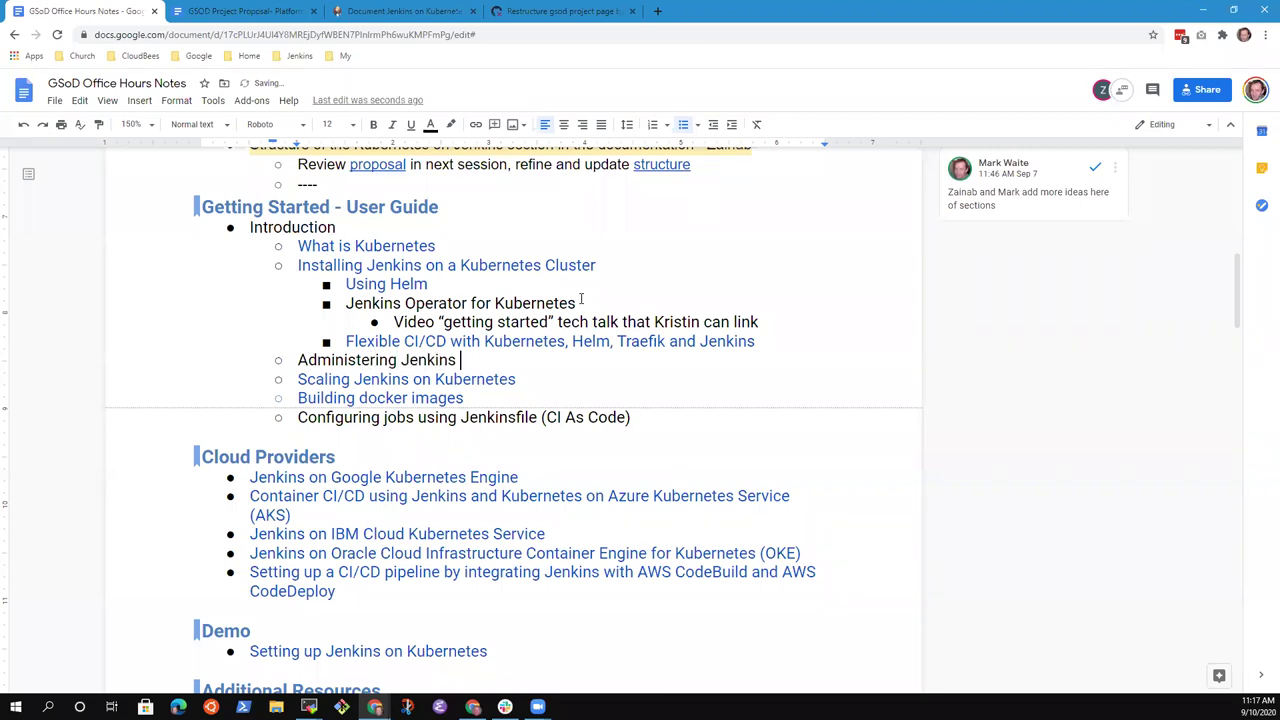
pyautogui.write('on Kubernetes')
# Add the nested sub-item "Upgrades from one version to another" under the Administering Jenkins item
pyautogui.press('Return')
pyautogui.press('Tab')
pyautogui.write('Up')
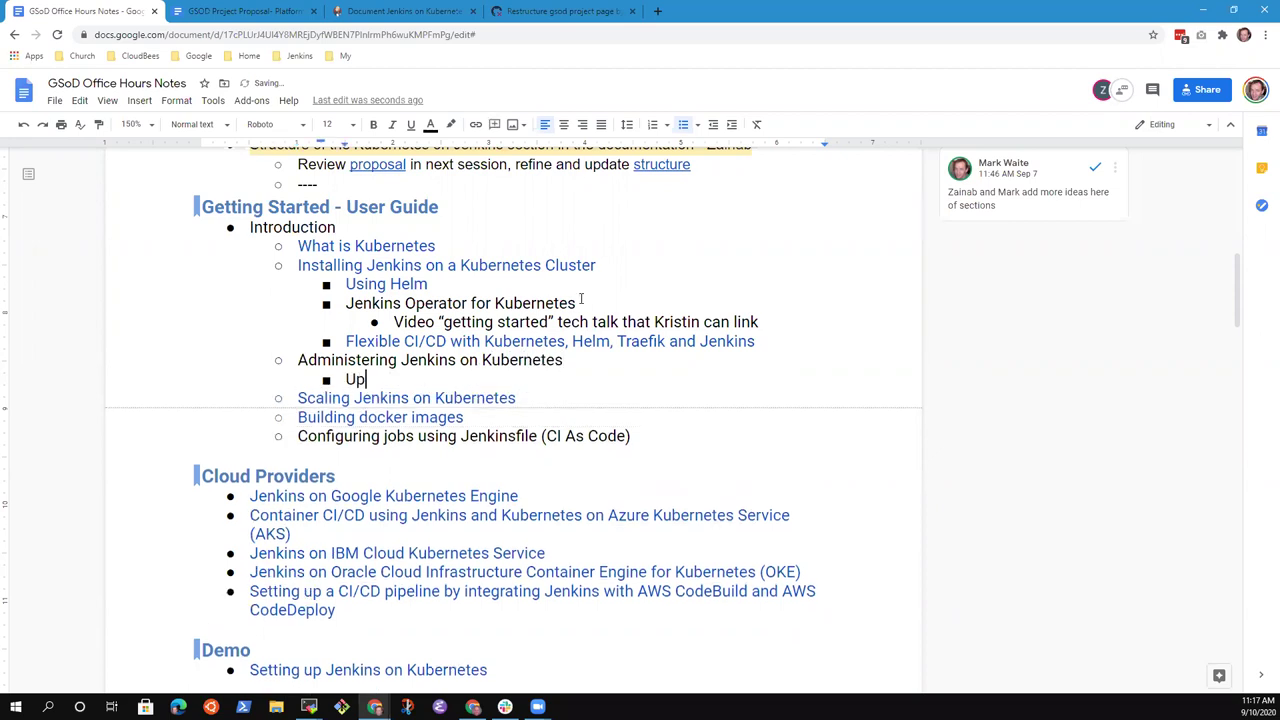
pyautogui.write('grades from one')
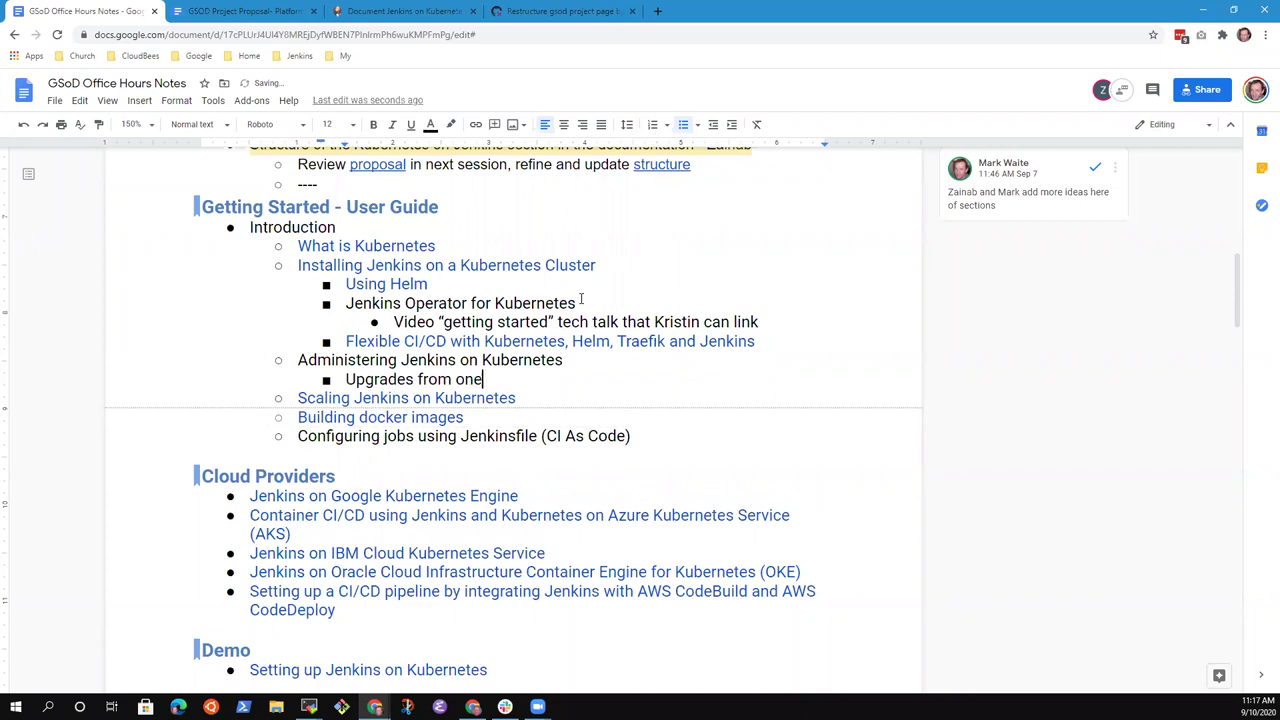
pyautogui.write(' version to ano')
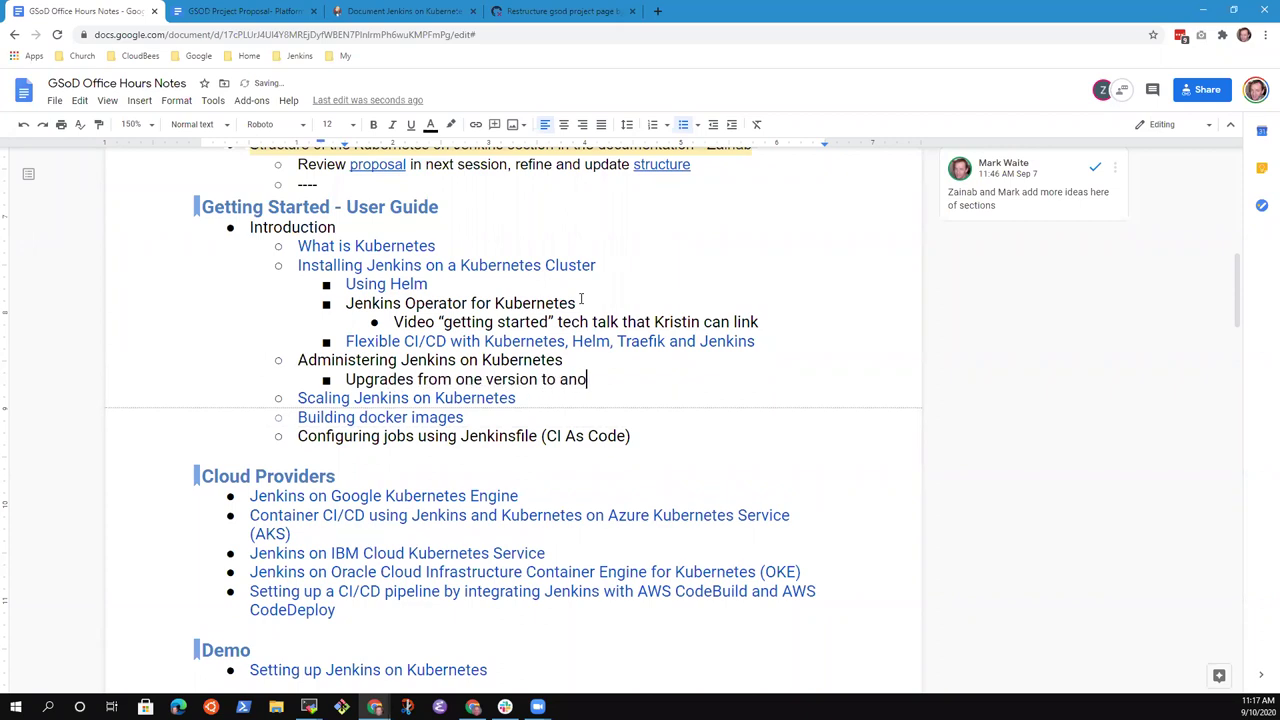
pyautogui.write('ther')
# Add the sub-item "Upgrading plugins and managing plugins" below the version upgrades line
pyautogui.press('Return')
pyautogui.write('Upgrad')
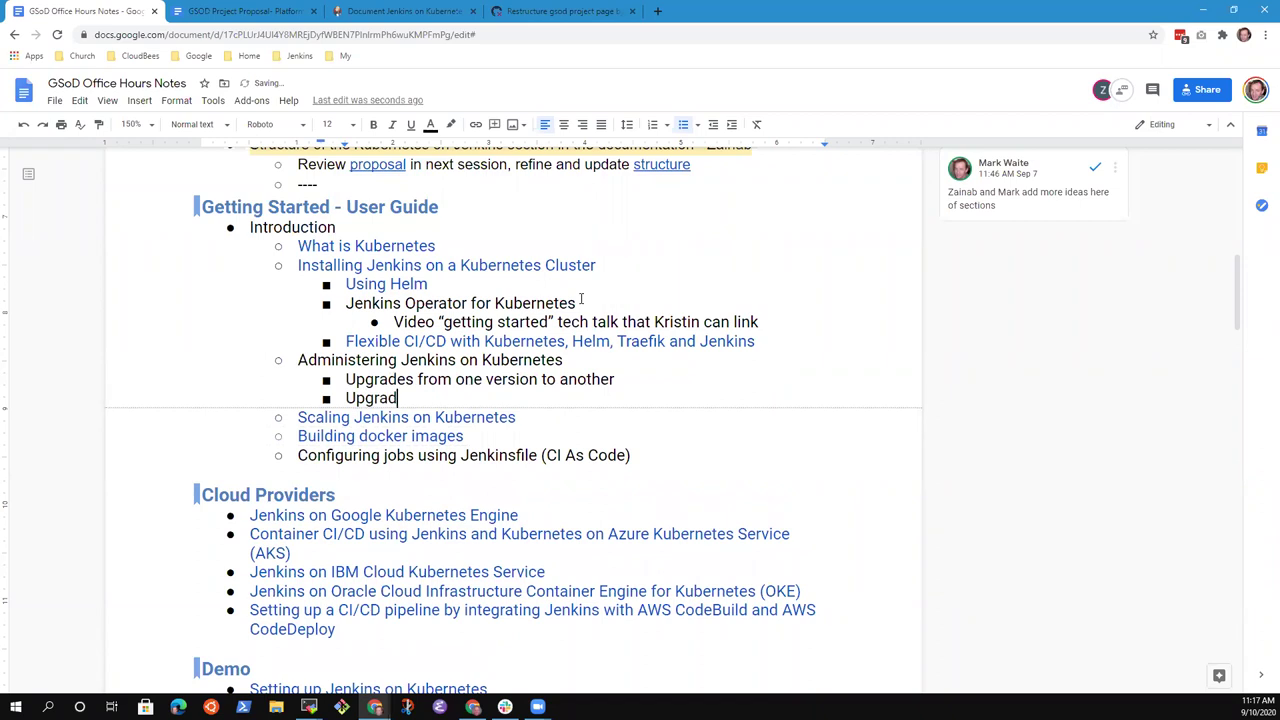
pyautogui.write('ing plugins and manah')
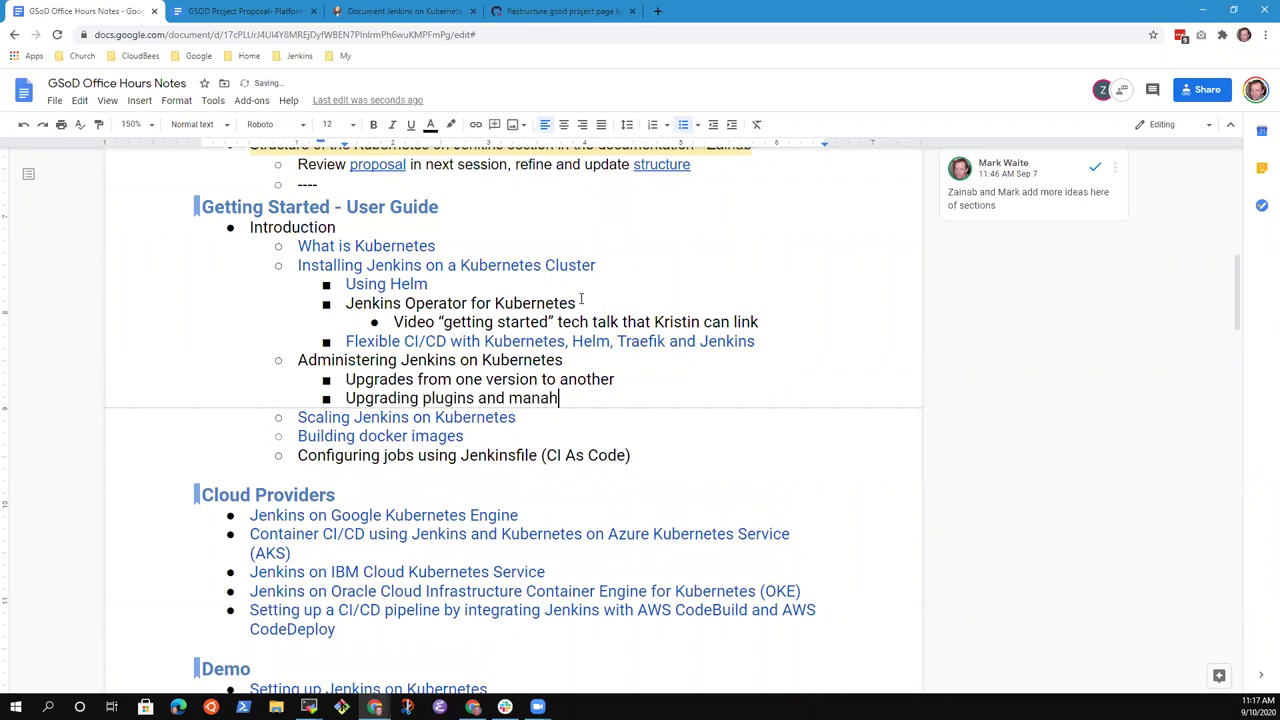
pyautogui.write('in')
pyautogui.press('BackSpace')
pyautogui.press('BackSpace')
pyautogui.press('BackSpace')
pyautogui.write('ging plugins')
# Add another administration sub-item reading "Tracking job definitions and" below the plugins line
pyautogui.press('Return')
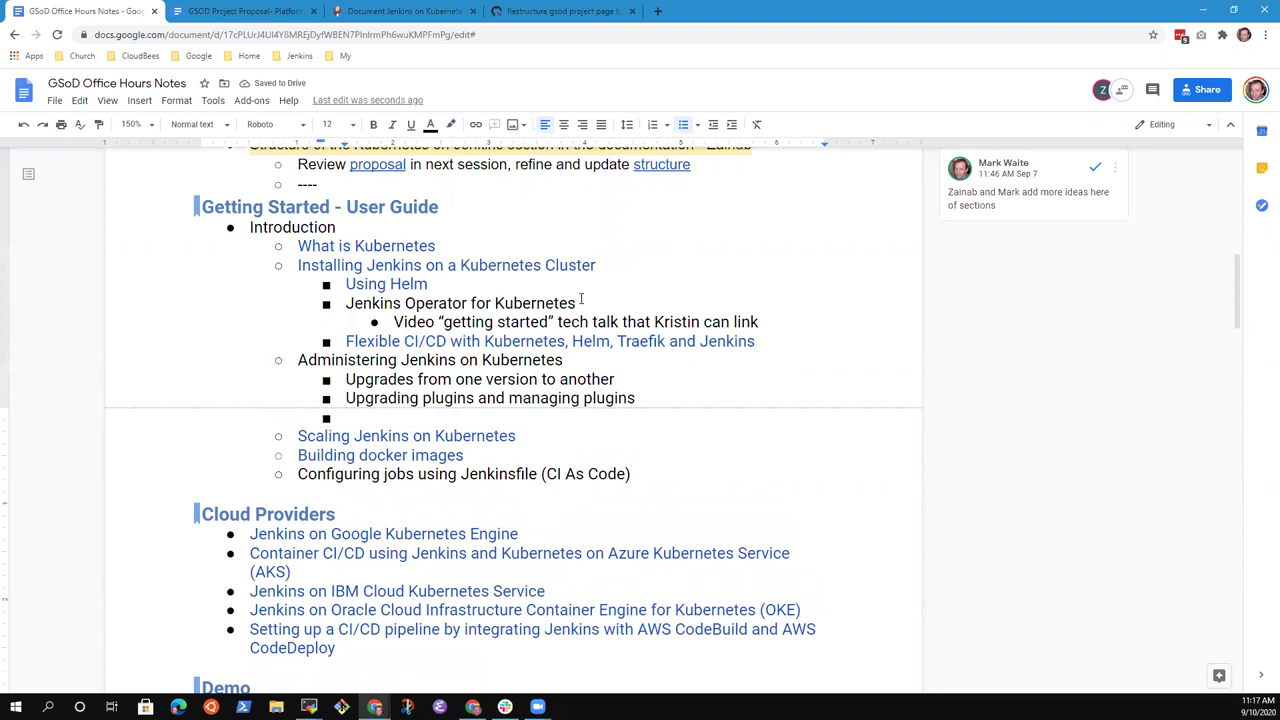
pyautogui.write('Tracking ')
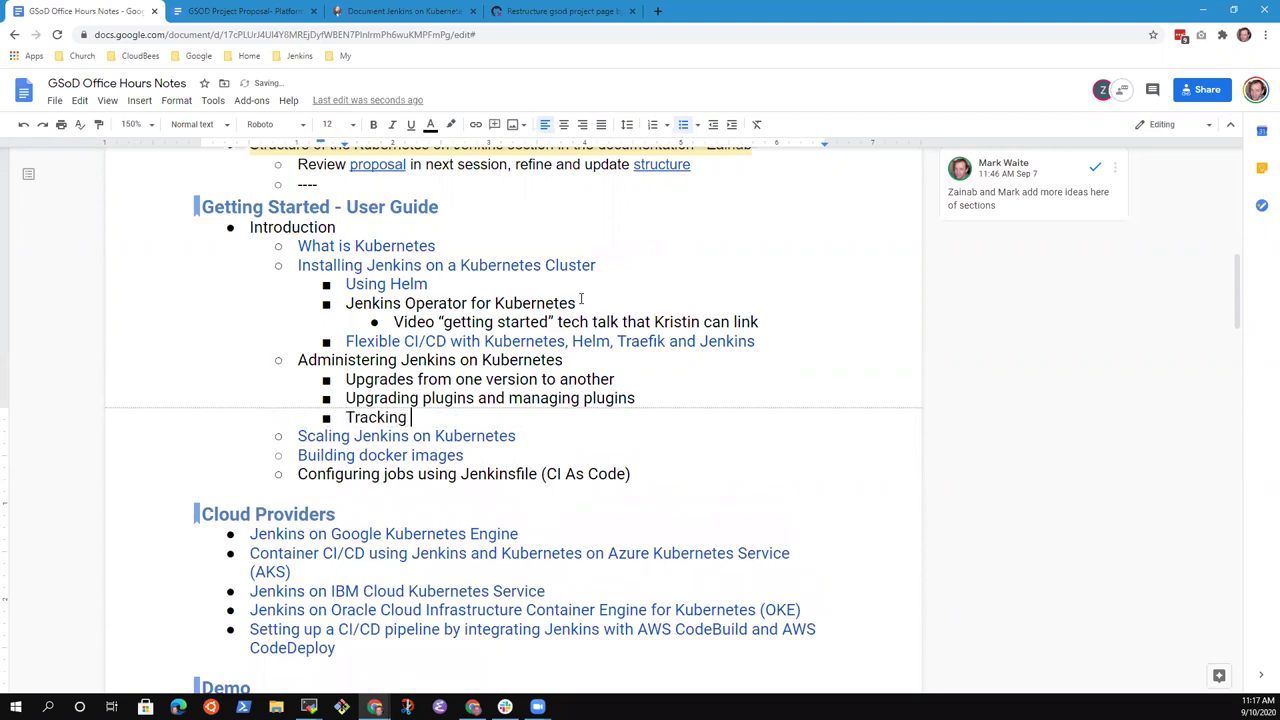
pyautogui.write('jobs')
pyautogui.press('BackSpace')
pyautogui.write('definitions and ')
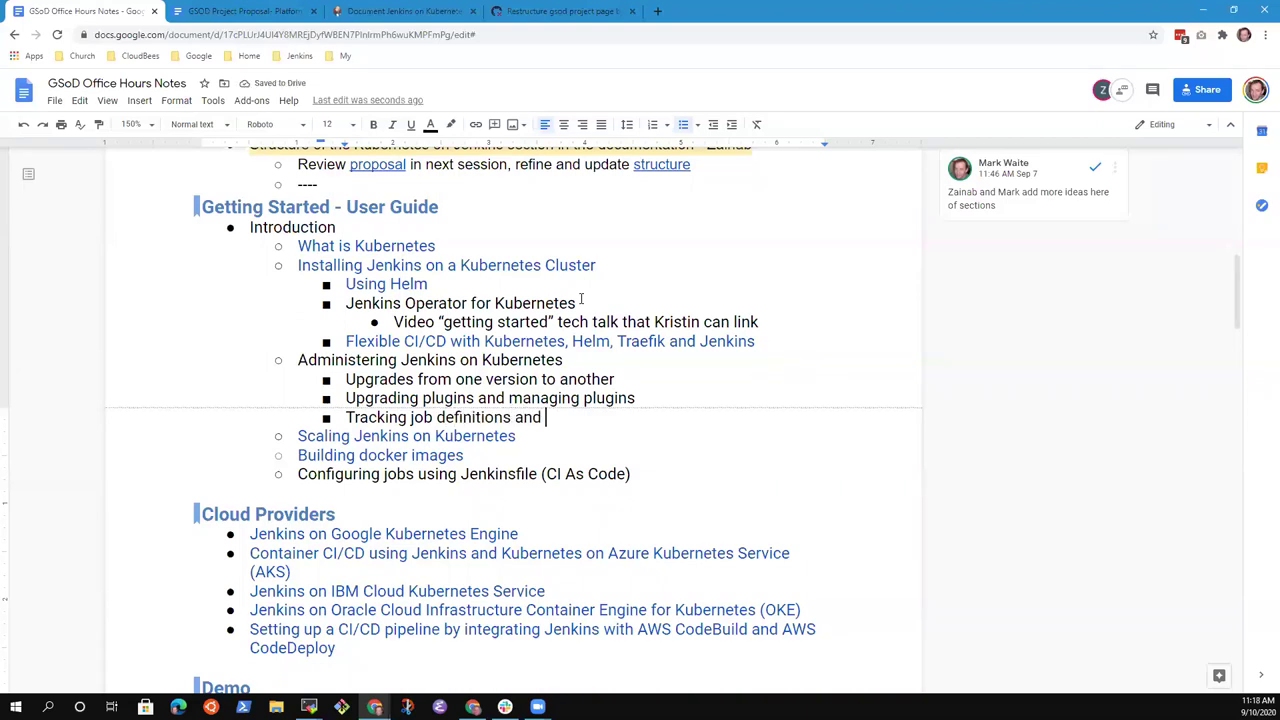
pyautogui.write('"seed"')
pyautogui.press('BackSpace')
pyautogui.press('BackSpace')
pyautogui.press('BackSpace')
pyautogui.press('BackSpace')
pyautogui.press('BackSpace')
pyautogui.press('BackSpace')
pyautogui.press('BackSpace')
# Insert an empty sub-item above the job tracking line and shorten that line to "Job definitions"
pyautogui.press('Up')
pyautogui.press('Return')
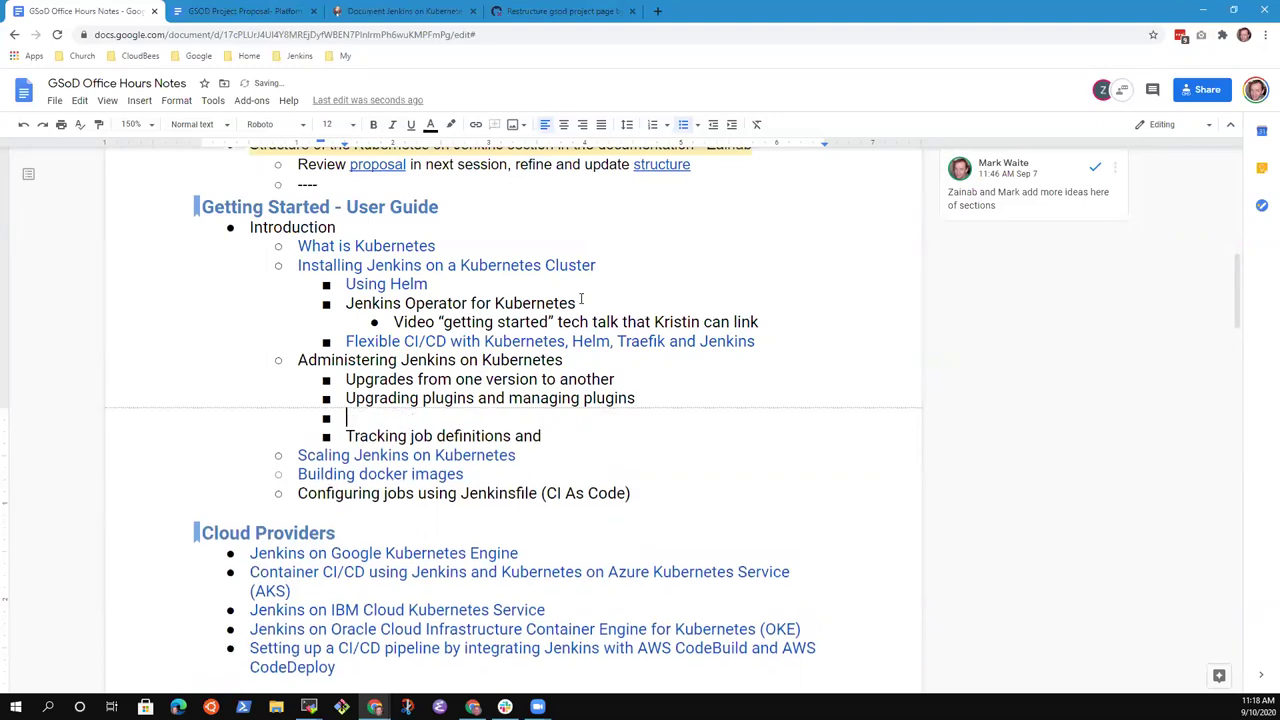
pyautogui.press('Down')
pyautogui.hotkey('ctrl', 'shift', 'Right')
pyautogui.press('Delete')
pyautogui.press('Delete')
pyautogui.write('J')
pyautogui.press('Up')
pyautogui.press('End')
pyautogui.press('BackSpace')
pyautogui.press('BackSpace')
pyautogui.press('BackSpace')
pyautogui.press('BackSpace')
pyautogui.press('Up')
# Fill the empty sub-item above "Job definitions" with "System configuration (credentials, tools)"
pyautogui.write('System condf')
pyautogui.press('BackSpace')
pyautogui.press('BackSpace')
pyautogui.write('figuration (credentials,')
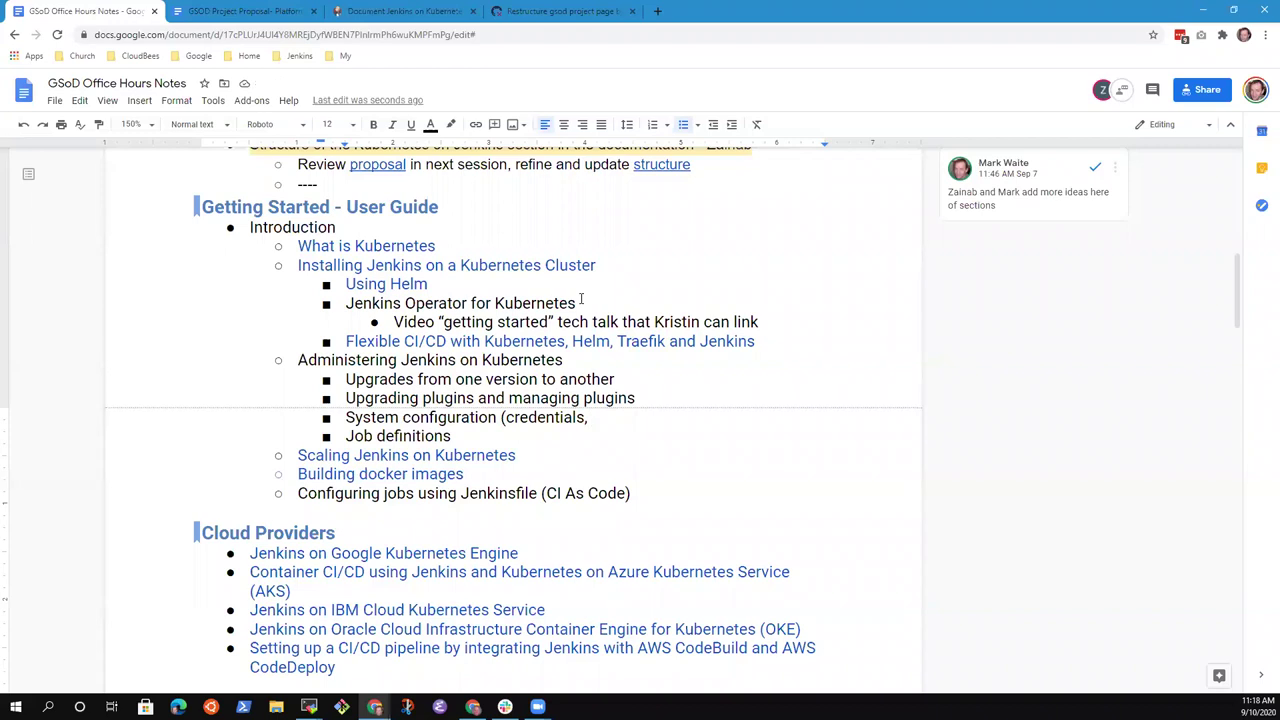
pyautogui.write('tools,')
pyautogui.press('BackSpace')
pyautogui.press('BackSpace')
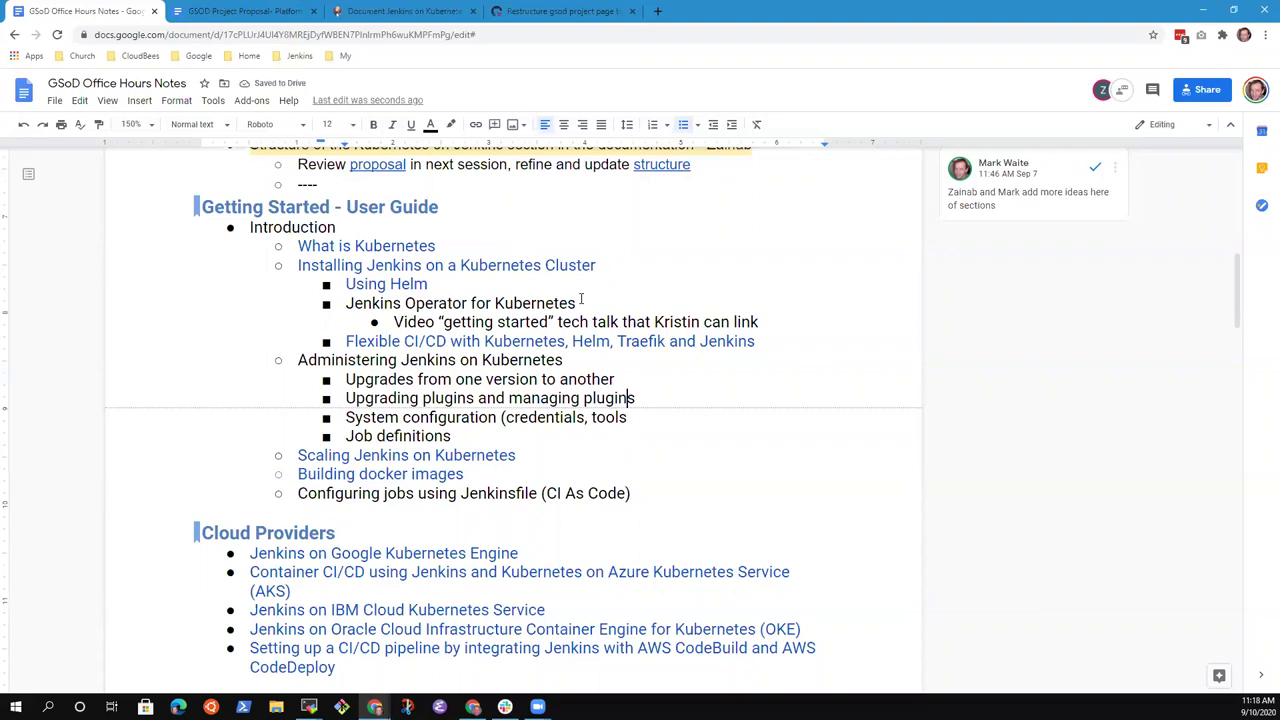
pyautogui.press('Up')
pyautogui.press('Down')
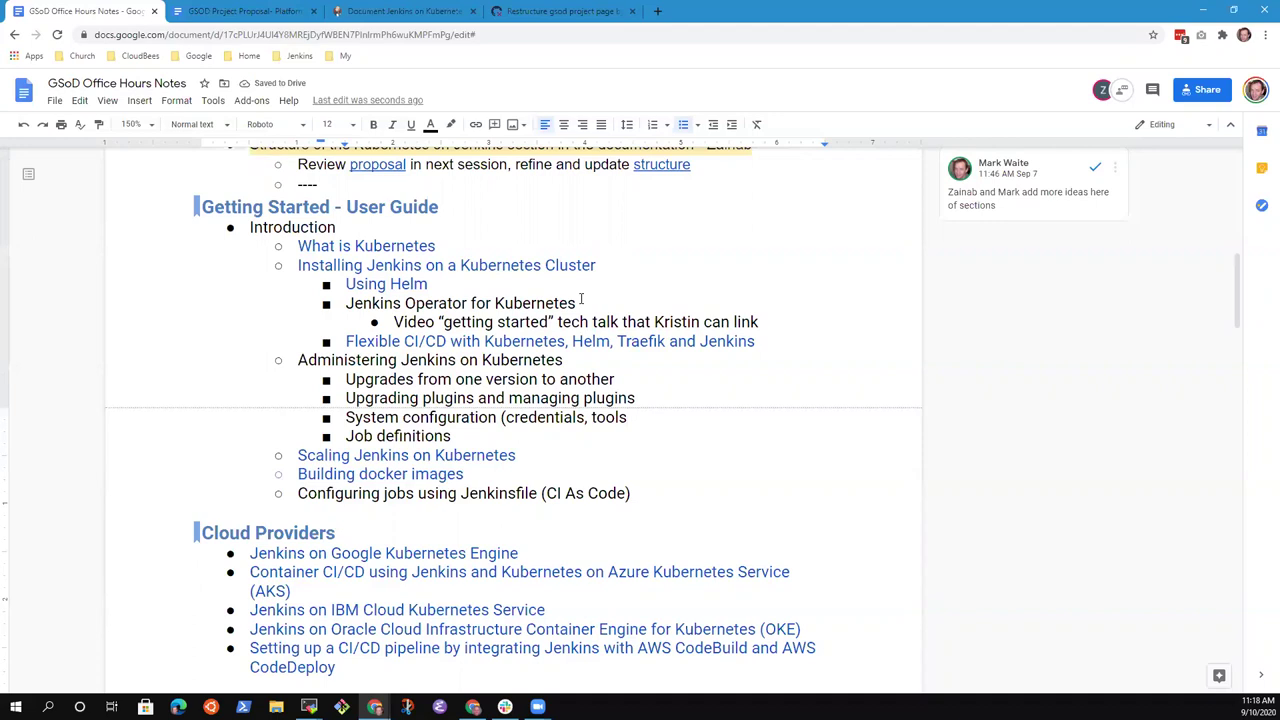
pyautogui.write(')')
# Append "- what's different from typical" to the "Administering Jenkins on Kubernetes" item
pyautogui.press('Up')
pyautogui.press('Up')
pyautogui.press('Up')
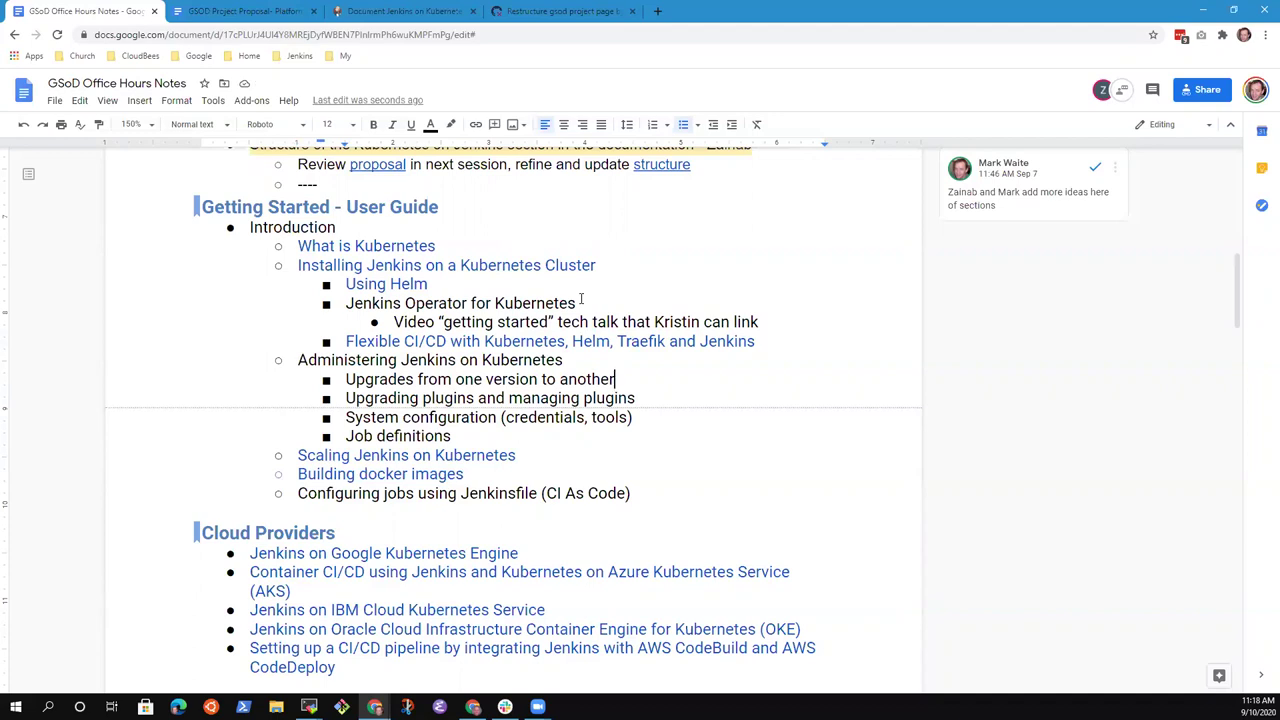
pyautogui.press('Down')
pyautogui.press('Down')
pyautogui.press('Up')
pyautogui.press('End')
pyautogui.press('Up')
pyautogui.press('Up')
pyautogui.press('End')
pyautogui.write("- what's different fro")
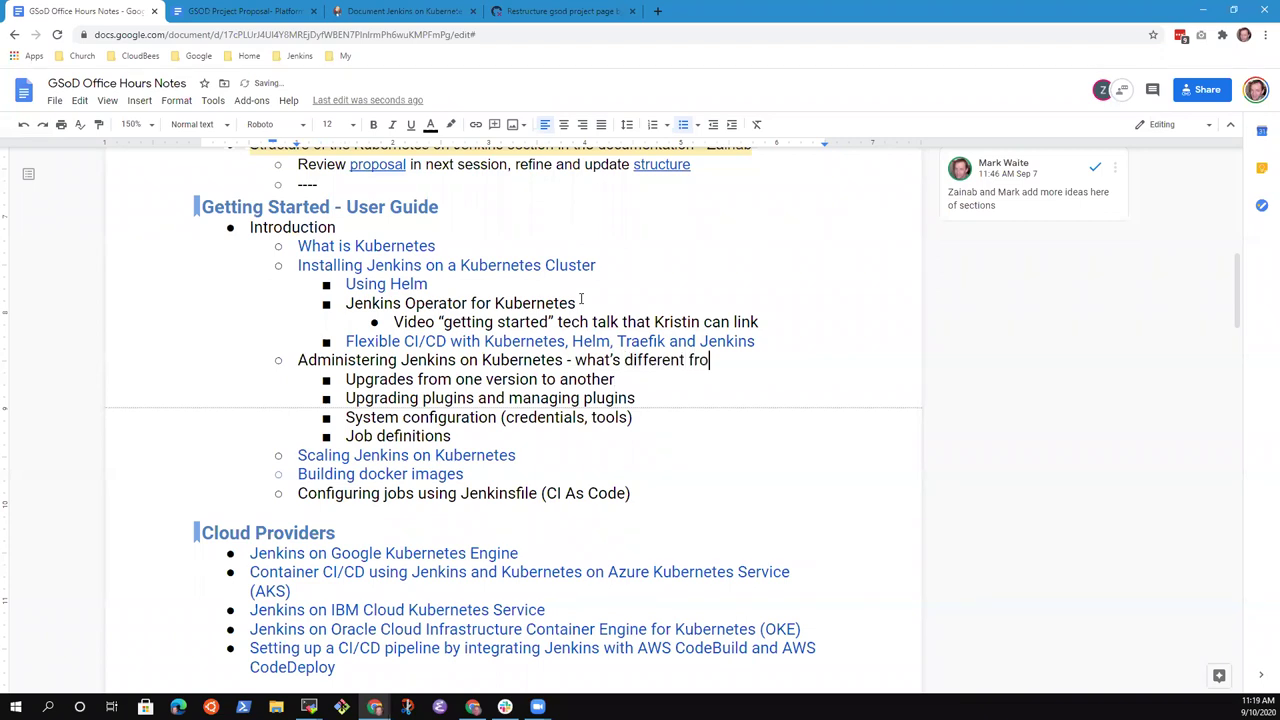
pyautogui.write('m typical')
pyautogui.press('Down')
pyautogui.press('Down')
pyautogui.press('Down')
pyautogui.hotkey('shift', 'Home')
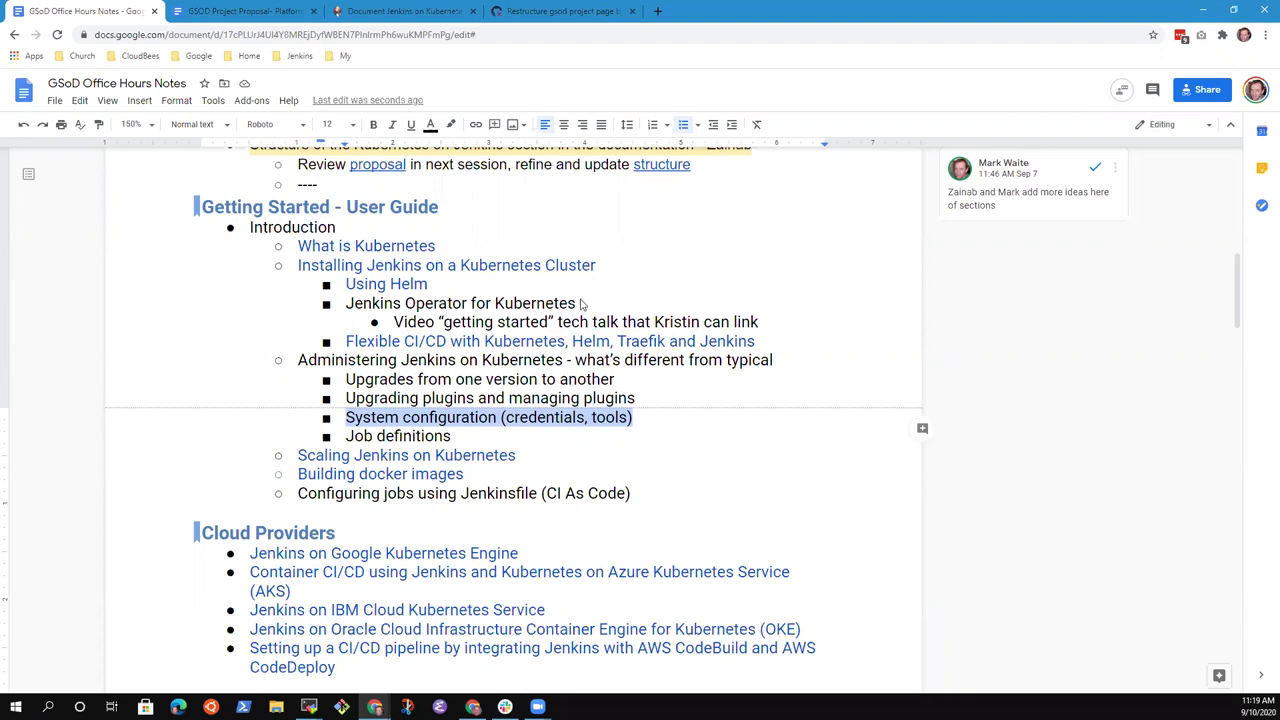
pyautogui.press('BackSpace')
pyautogui.hotkey('ctrl', 'z')
# Replace "(credentials, tools)" in the system configuration item with "for Kubernetes"
pyautogui.press('Down')
pyautogui.press('Up')
pyautogui.press('Up')
pyautogui.press('Down')
pyautogui.press('Down')
pyautogui.press('Down')
pyautogui.hotkey('shift', 'Home')
pyautogui.press('End')
pyautogui.hotkey('ctrl', 'shift', 'Left')
pyautogui.hotkey('ctrl', 'shift', 'Left')
pyautogui.hotkey('ctrl', 'shift', 'Left')
pyautogui.hotkey('ctrl', 'shift', 'Left')
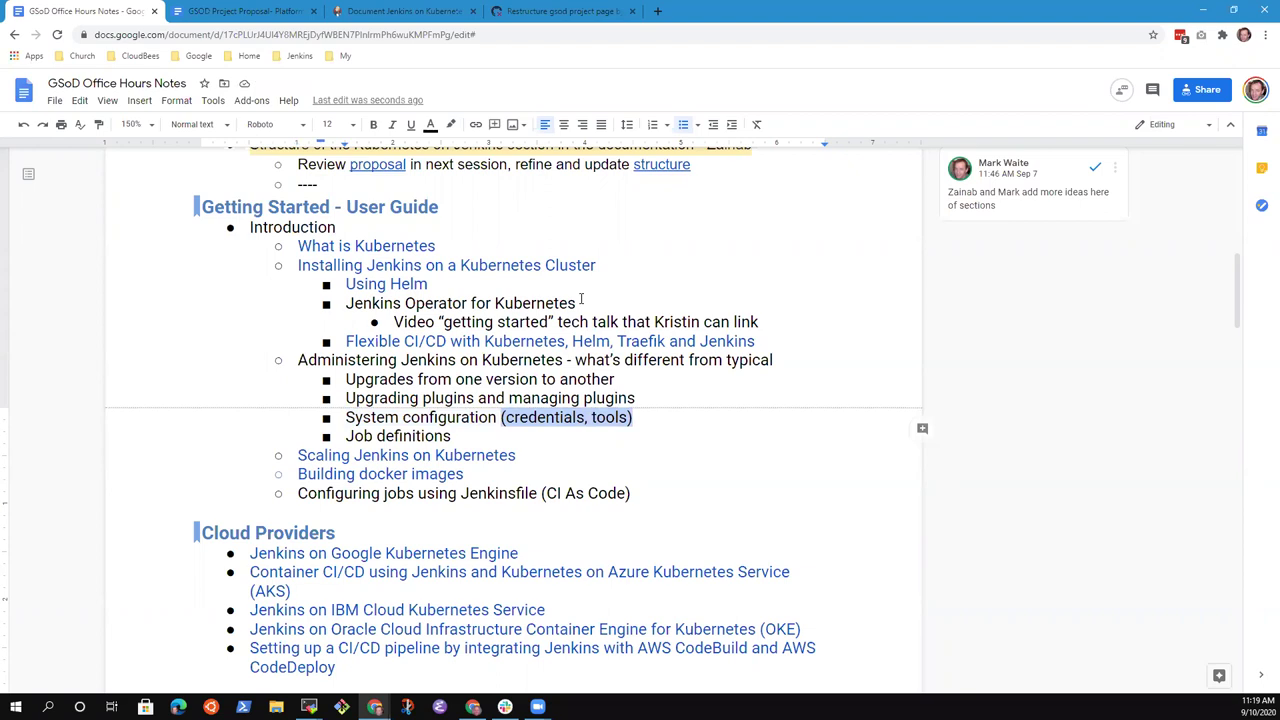
pyautogui.write('for Kubner')
pyautogui.press('BackSpace')
pyautogui.press('BackSpace')
pyautogui.press('BackSpace')
pyautogui.write('ernet')
pyautogui.press('BackSpace')
pyautogui.press('BackSpace')
pyautogui.press('BackSpace')
pyautogui.write('netes')
# Extend the "Job definitions" item to read "Job definitions in Kubernetes"
pyautogui.press('Down')
pyautogui.press('Down')
pyautogui.press('Home')
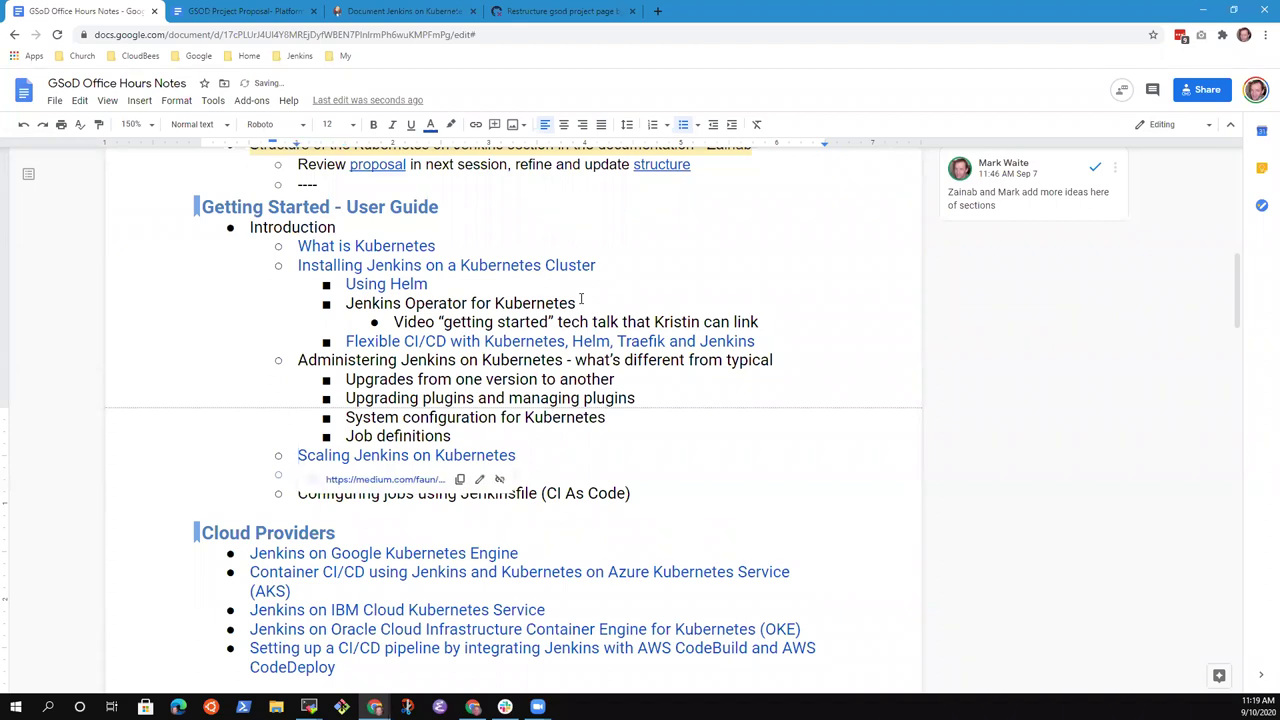
pyautogui.press('Up')
pyautogui.press('End')
pyautogui.write('in a Kubernetes ')
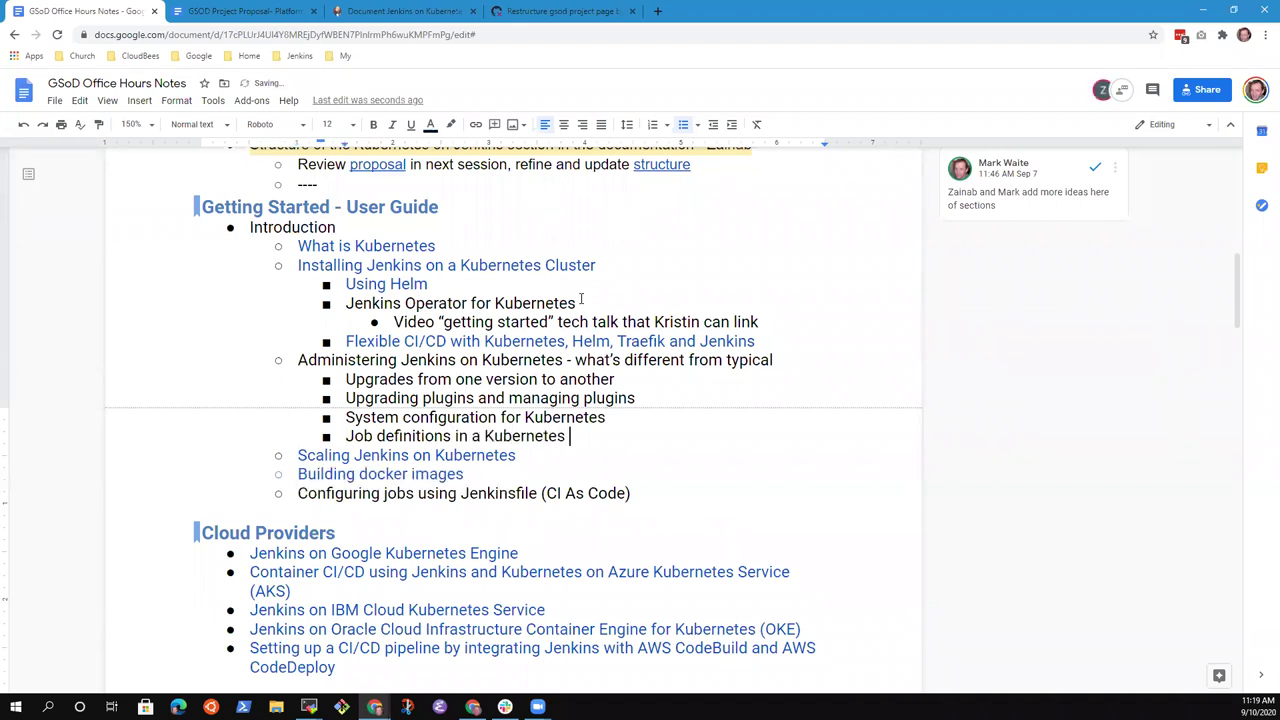
pyautogui.write('environment')
pyautogui.hotkey('ctrl', 'BackSpace')
pyautogui.hotkey('ctrl', 'BackSpace')
pyautogui.write('Kubernetes')
pyautogui.hotkey('ctrl', 'Left')
pyautogui.hotkey('ctrl', 'BackSpace')
pyautogui.press('End')
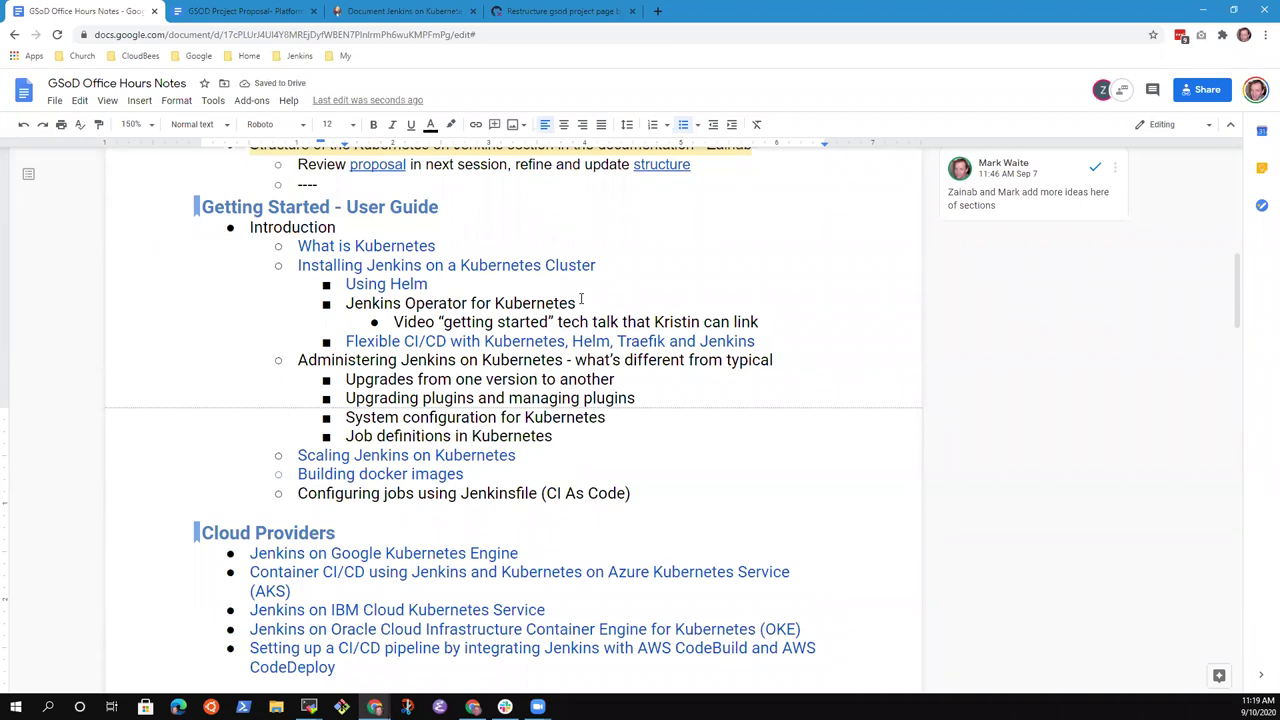
# Add a nested item under "System configuration for Kubernetes" reading "Can link to other locations for general purpose techniques"
pyautogui.press('Up')
pyautogui.press('End')
pyautogui.press('Return')
pyautogui.press('Tab')
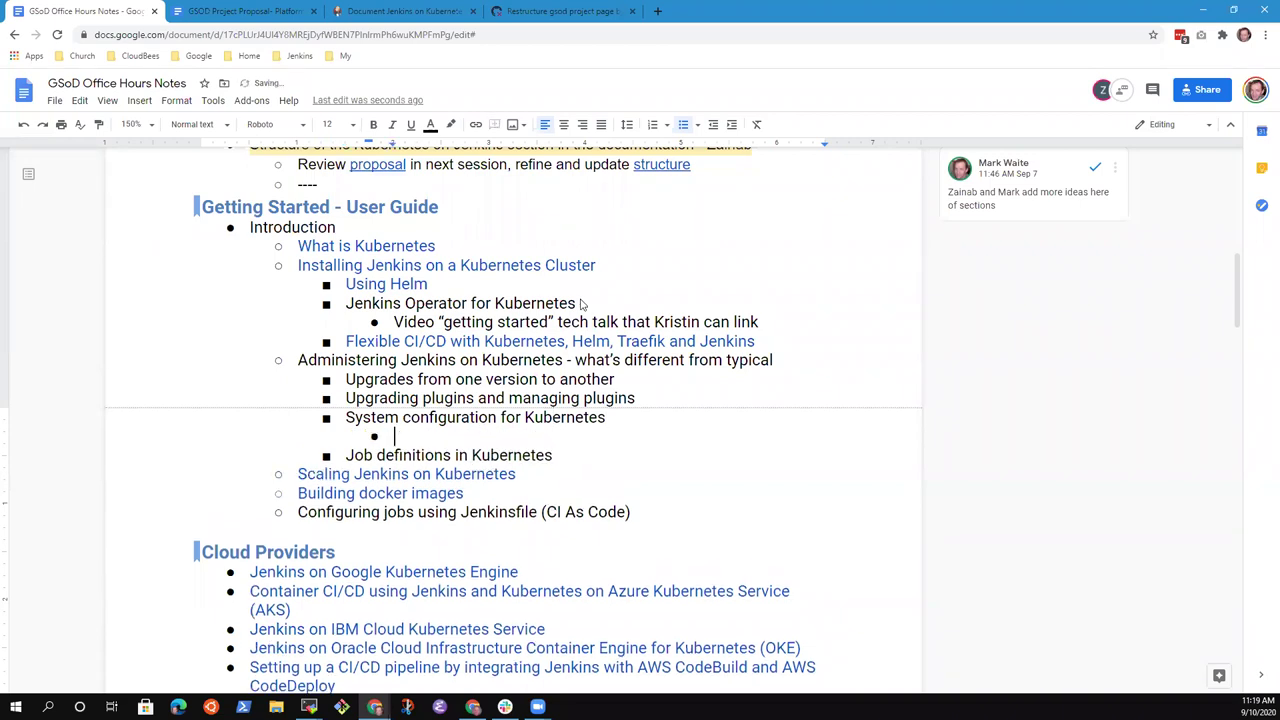
pyautogui.write('Can link to other locaiton')
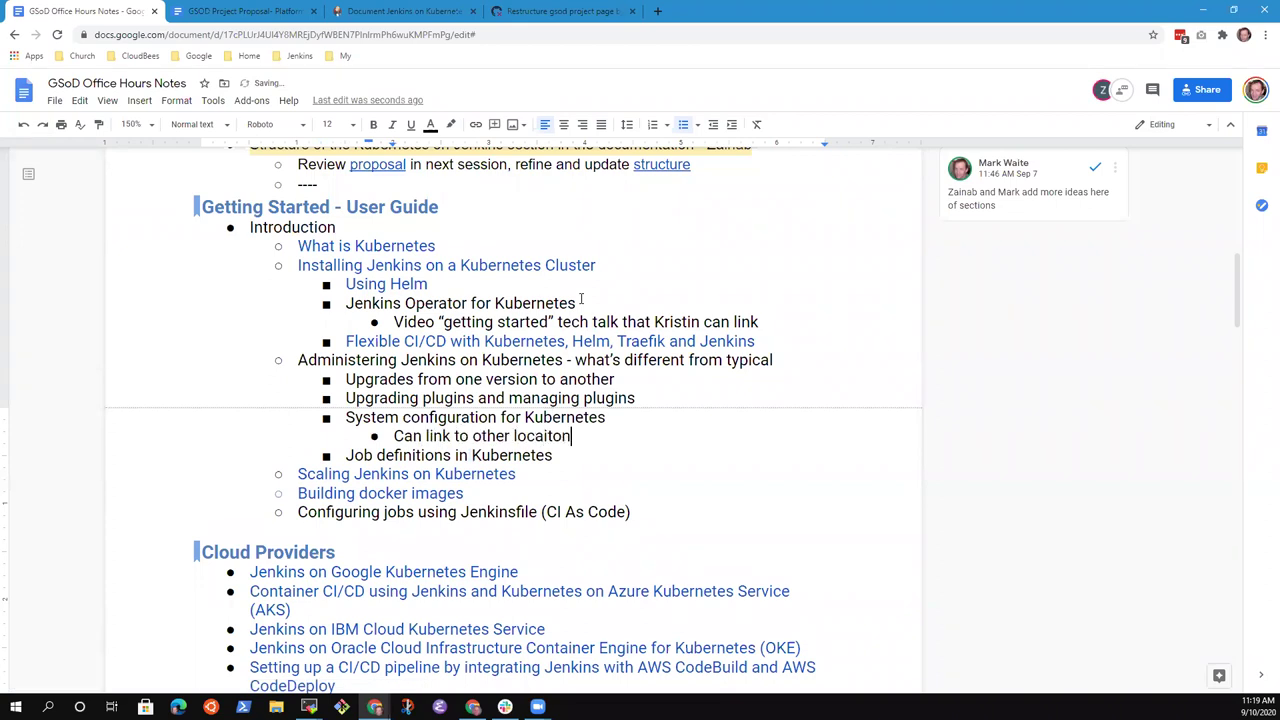
pyautogui.write('s fo')
pyautogui.press('BackSpace')
pyautogui.press('BackSpace')
pyautogui.write('for general purpose')
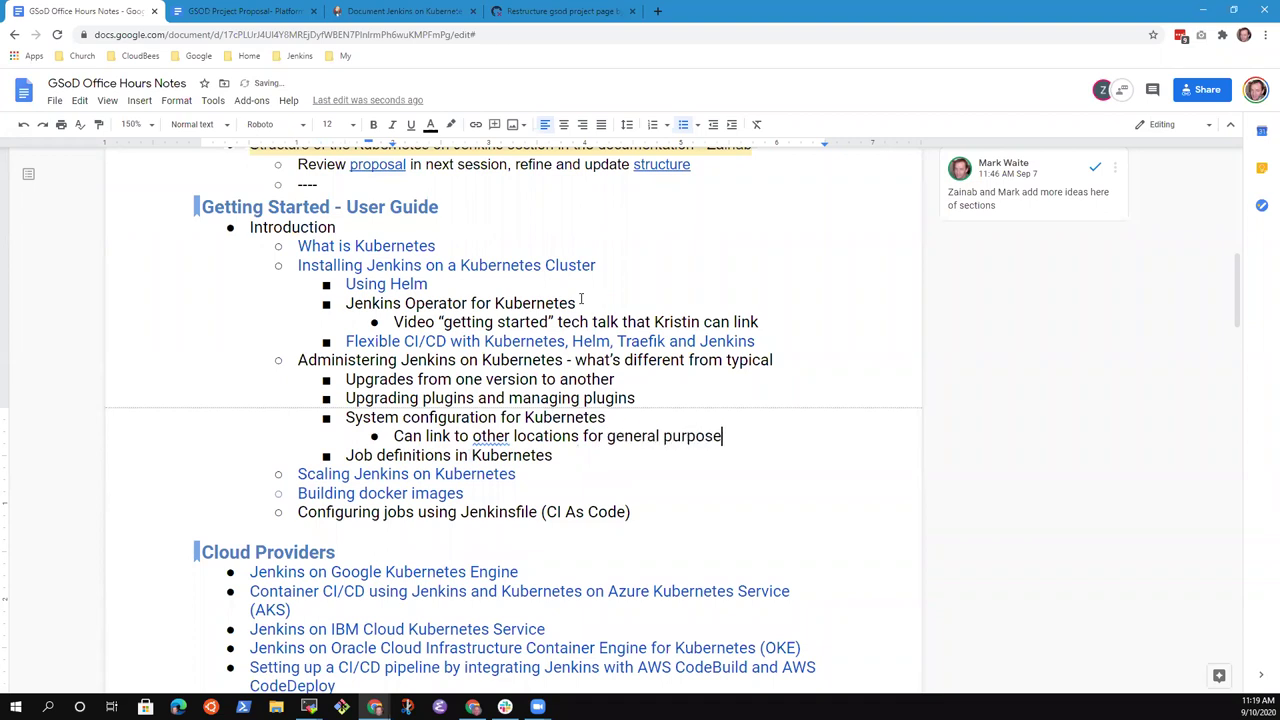
pyautogui.write(' techniques')
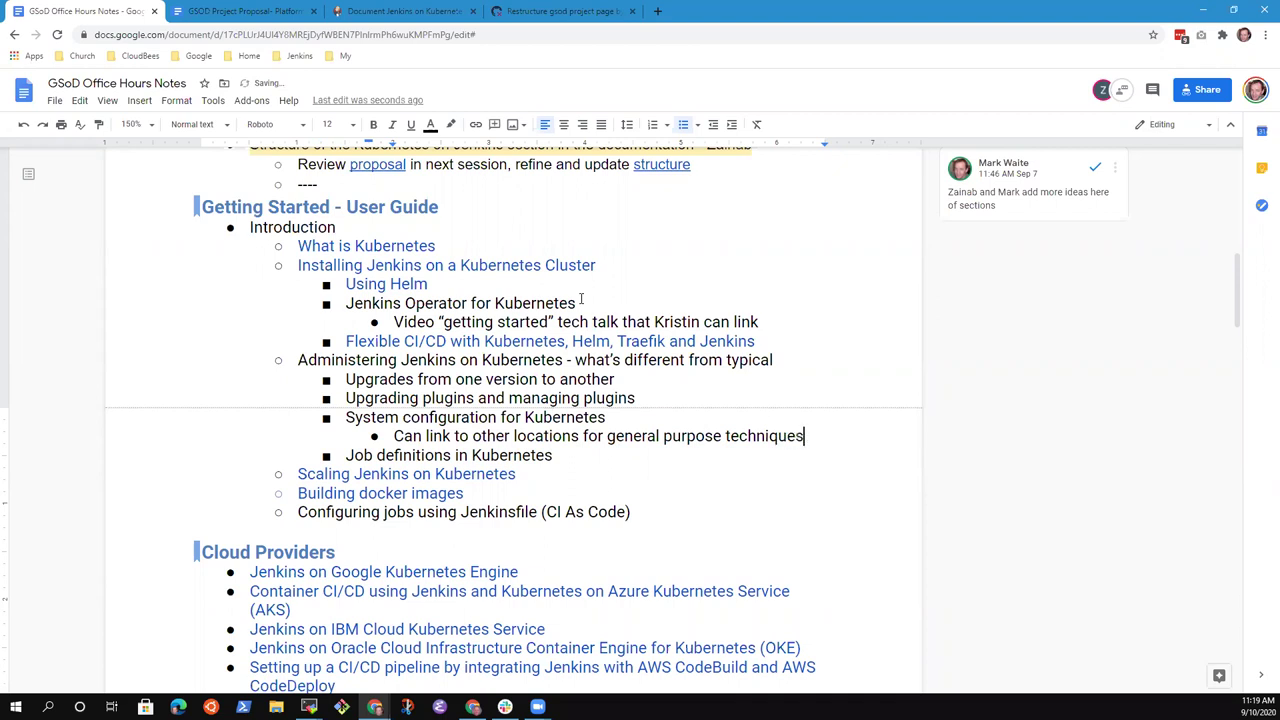
# Change "another" to "next" in the "Upgrades from one version to" item
pyautogui.press('Down')
pyautogui.press('Up')
pyautogui.press('Up')
pyautogui.press('Up')
pyautogui.press('Up')
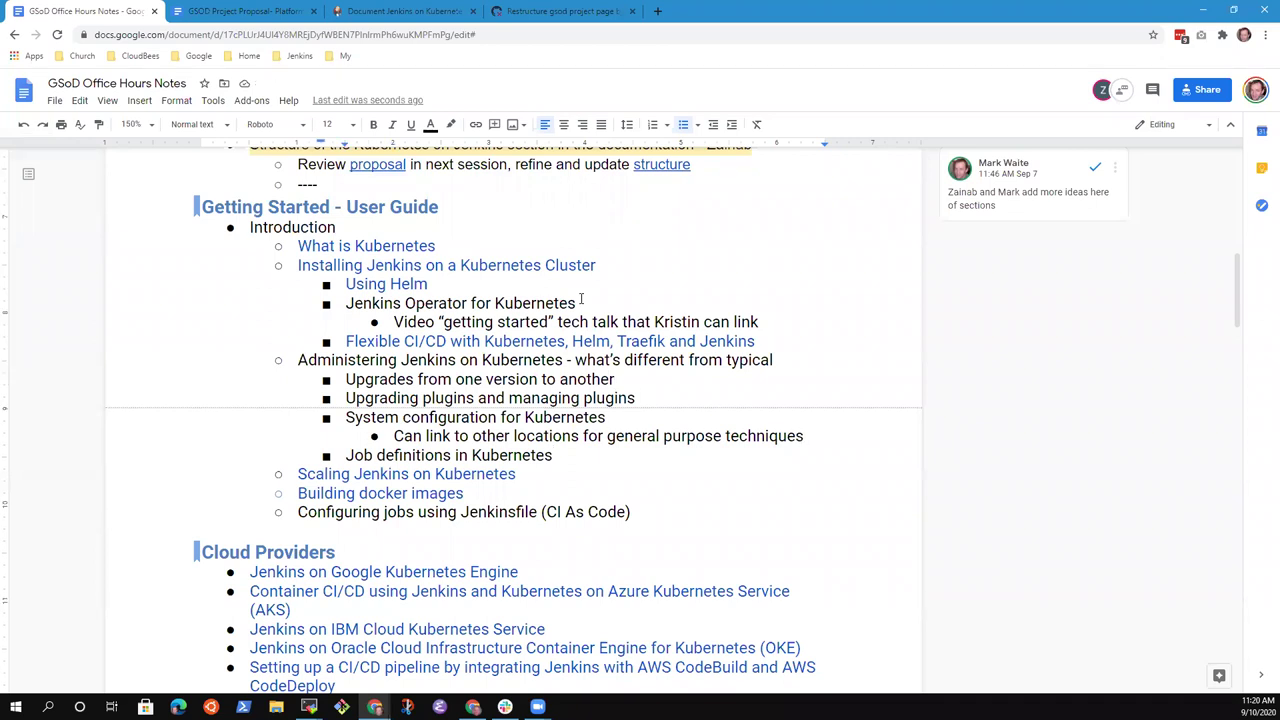
pyautogui.hotkey('ctrl', 'Left')
pyautogui.hotkey('ctrl', 'Left')
pyautogui.hotkey('ctrl', 'Right')
pyautogui.hotkey('ctrl', 'Right')
pyautogui.hotkey('ctrl', 'shift', 'Left')
pyautogui.write('next')
pyautogui.press('Up')
pyautogui.press('Up')
pyautogui.press('Up')
pyautogui.press('Up')
pyautogui.press('Up')
pyautogui.hotkey('shift', 'Home')
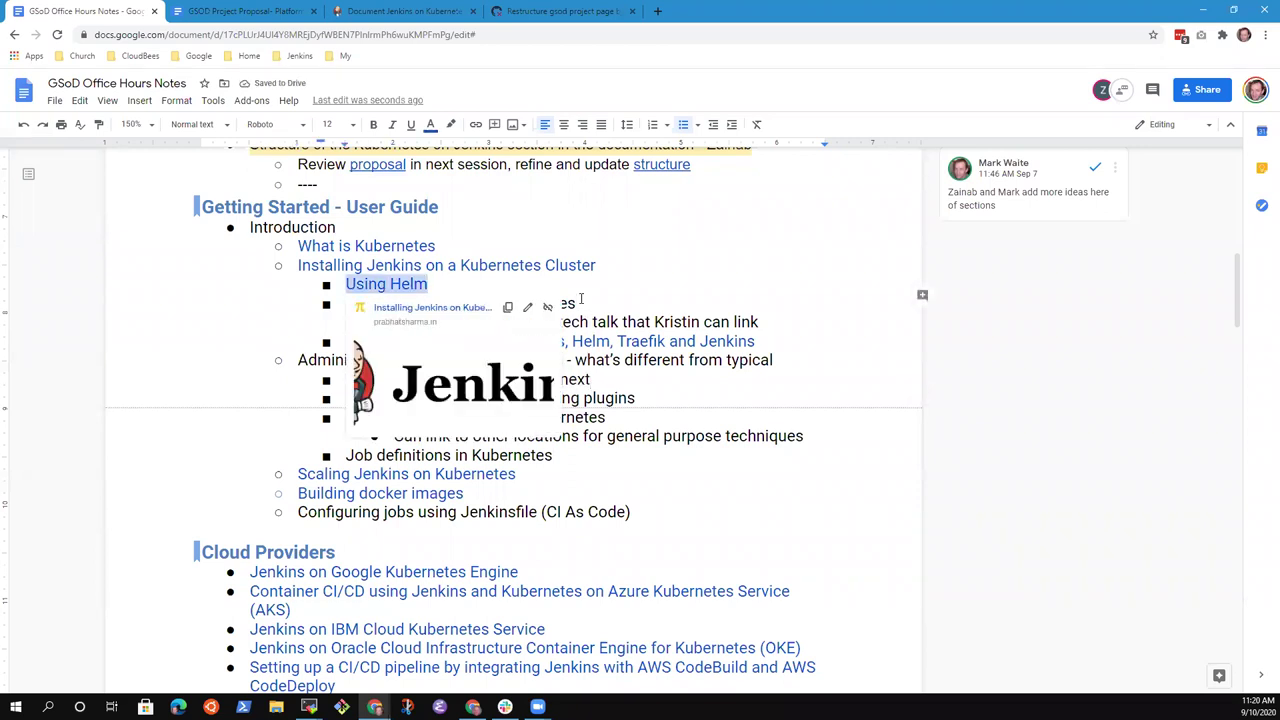
pyautogui.press('Down')
pyautogui.press('Down')
pyautogui.press('Down')
pyautogui.press('Down')
pyautogui.press('Down')
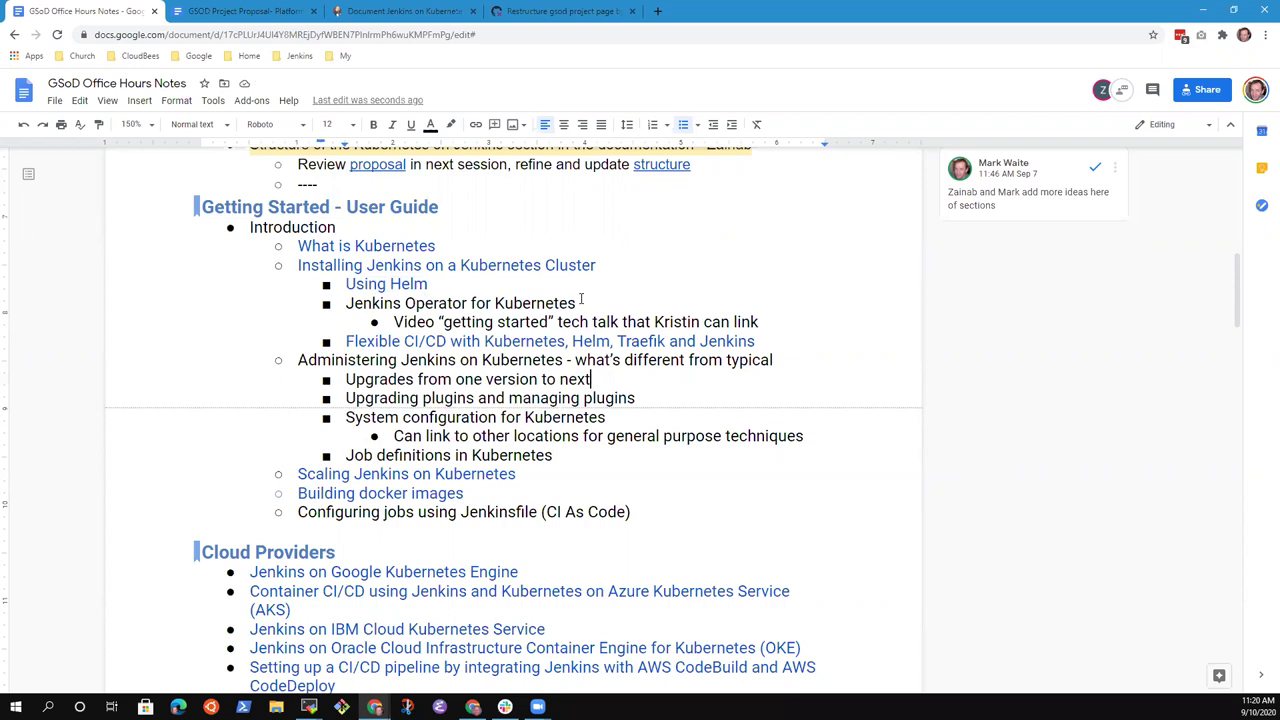
# Add a nested item under "Upgrades from one version to next" reading "Defining it and deploying it"
pyautogui.press('Return')
pyautogui.press('Tab')
pyautogui.write('Defining it and ')
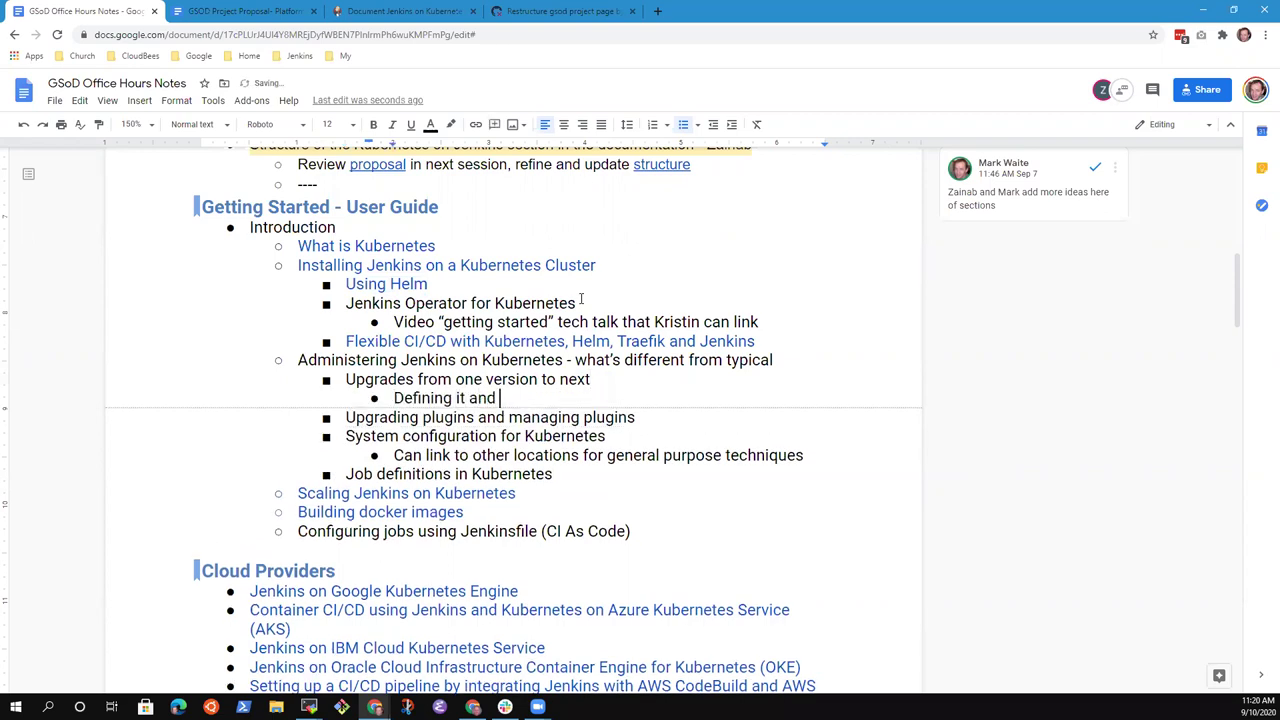
pyautogui.write('deploying it')
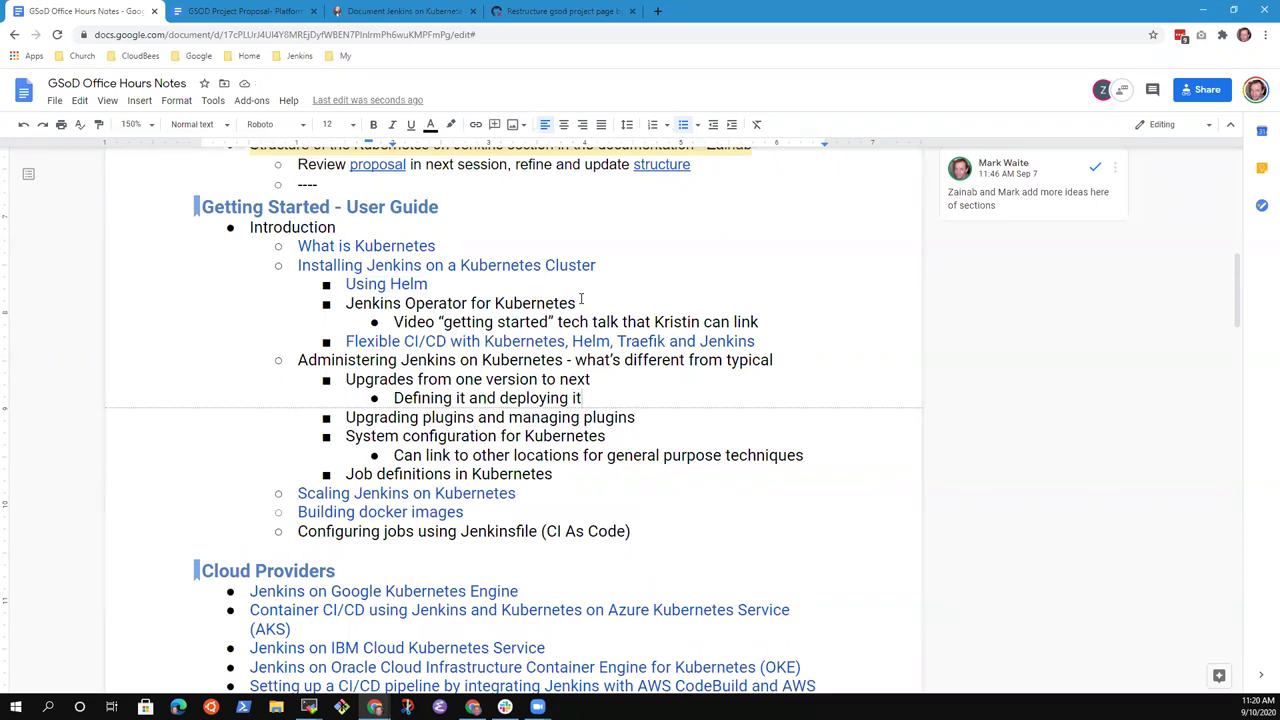
pyautogui.press('Down')
pyautogui.press('Down')
pyautogui.press('Down')
pyautogui.press('Down')
pyautogui.press('Down')
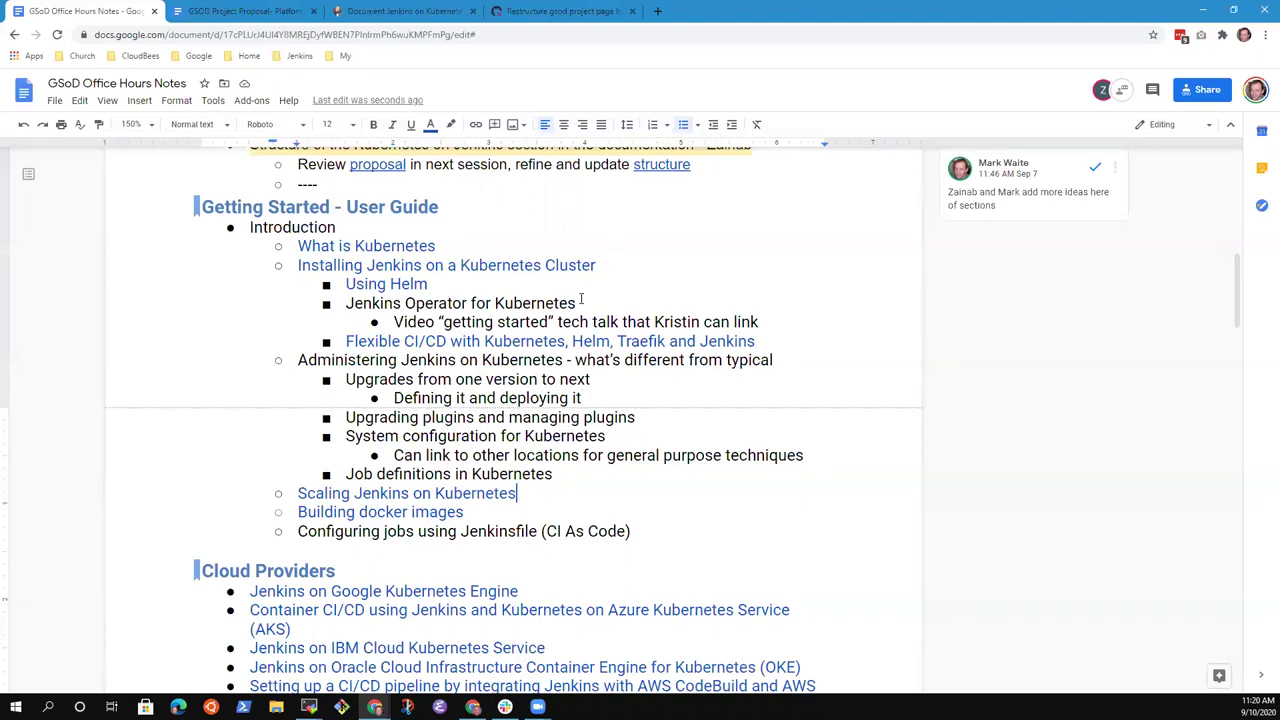
pyautogui.hotkey('shift', 'Home')
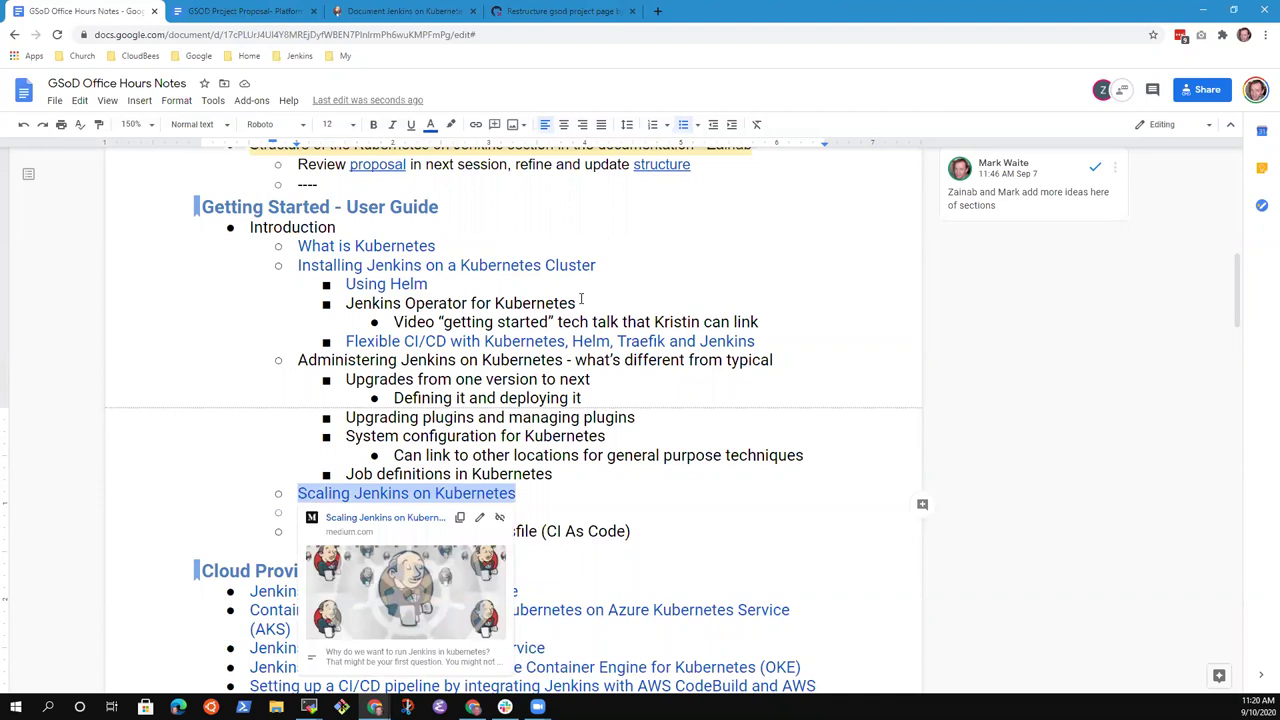
pyautogui.press('End')
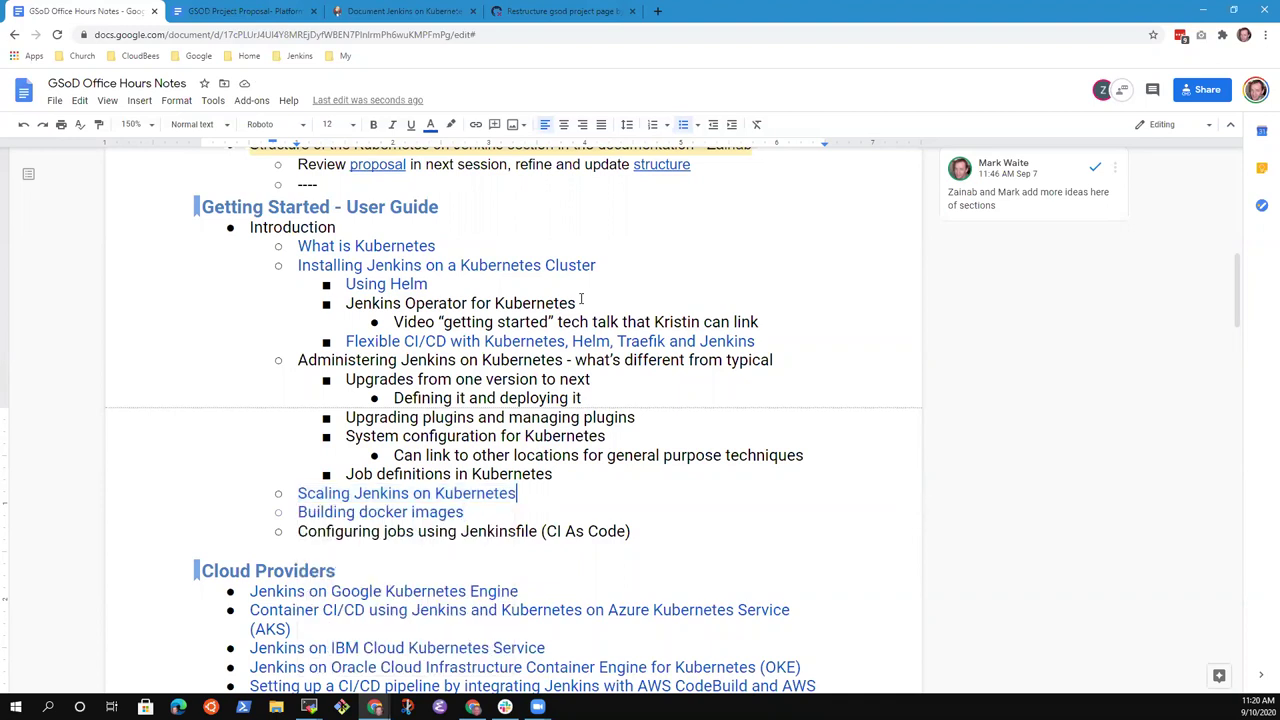
pyautogui.press('Return')
pyautogui.press('Tab')
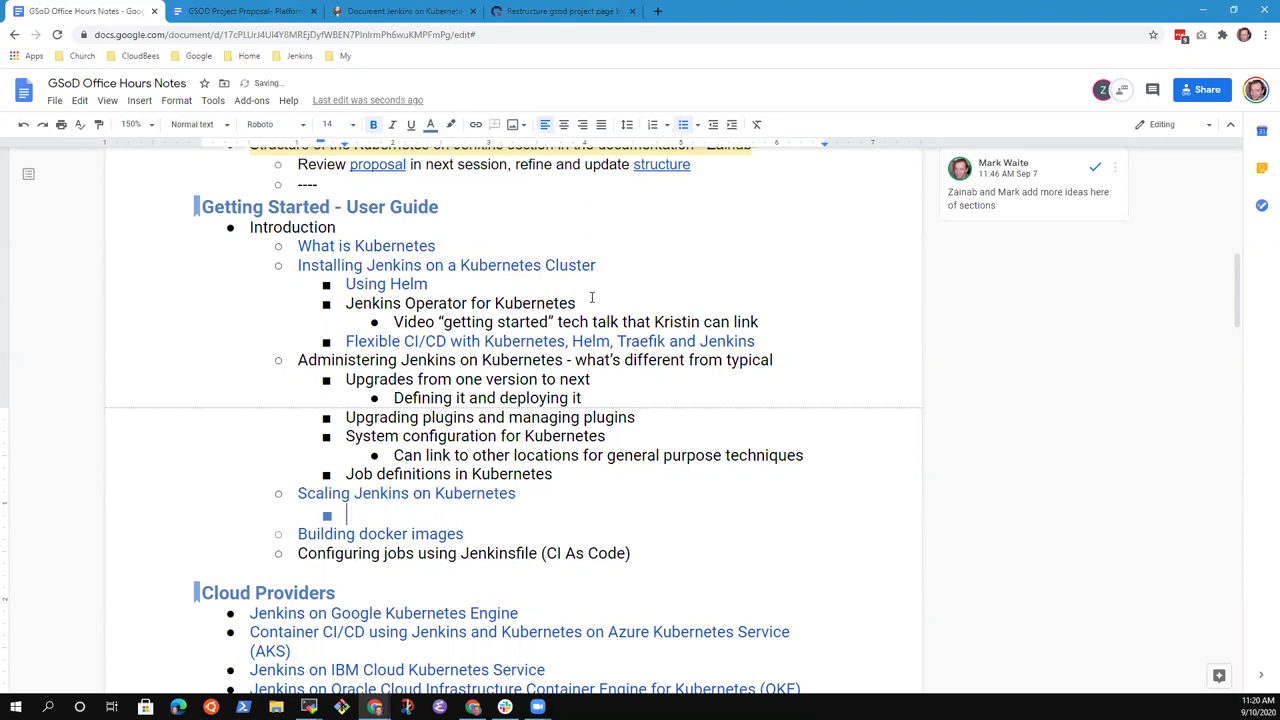
pyautogui.press('BackSpace')
pyautogui.press('BackSpace')
pyautogui.press('BackSpace')
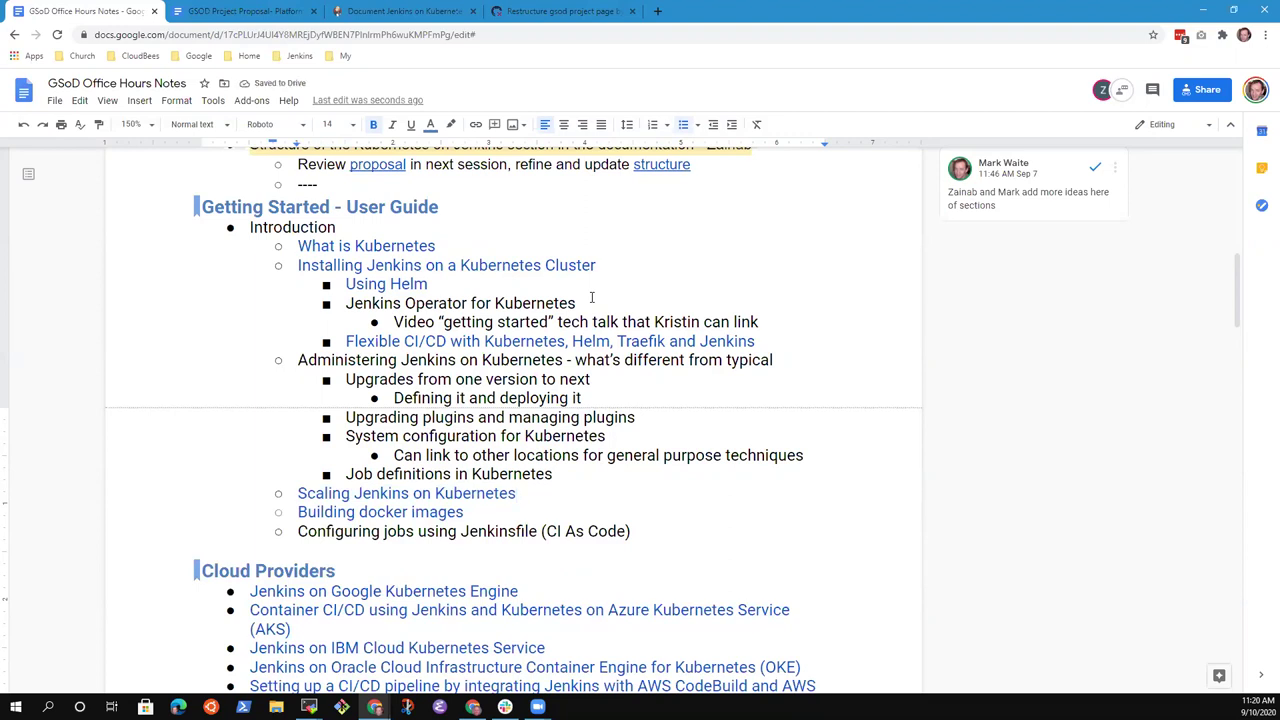
pyautogui.press('Return')
pyautogui.press('Tab')
pyautogui.press('BackSpace')
pyautogui.press('BackSpace')
# Copy the "Job definitions in Kubernetes" text into a new sub-item under "Scaling Jenkins on Kubernetes"
pyautogui.press('Up')
pyautogui.press('End')
pyautogui.hotkey('shift', 'Home')
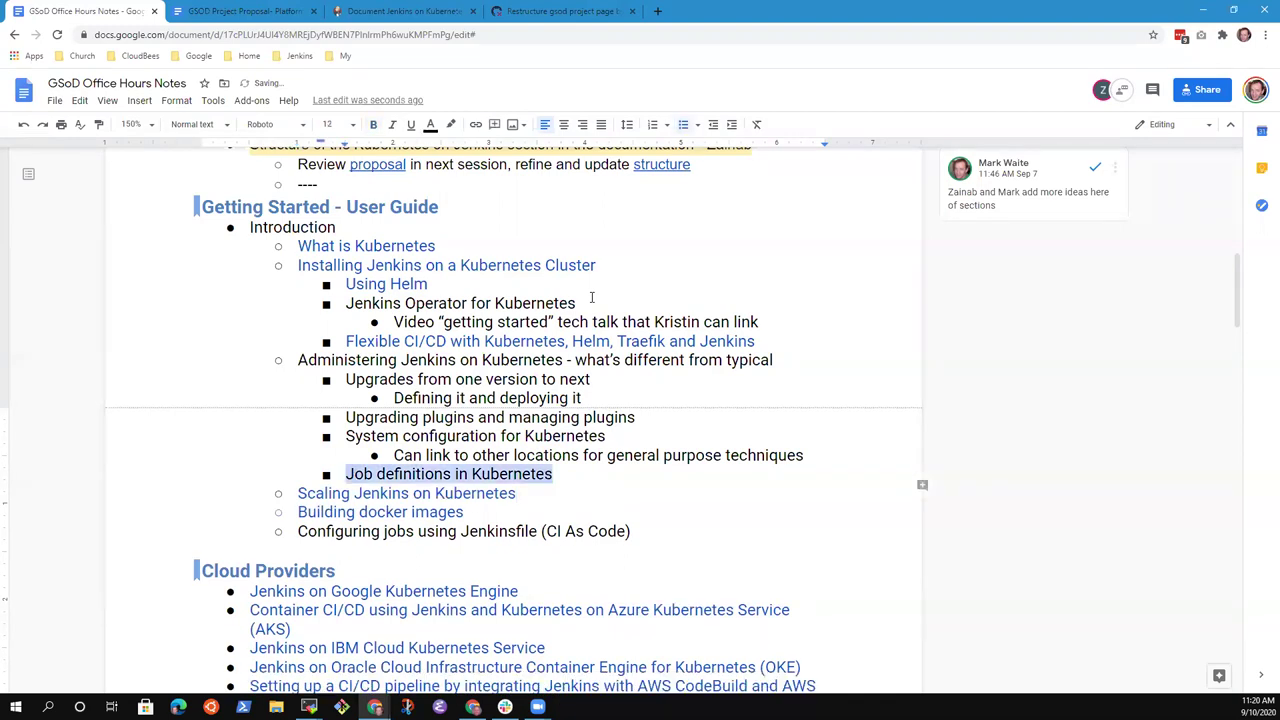
pyautogui.hotkey('ctrl', 'c')
pyautogui.press('Down')
pyautogui.press('End')
pyautogui.press('Return')
pyautogui.press('Tab')
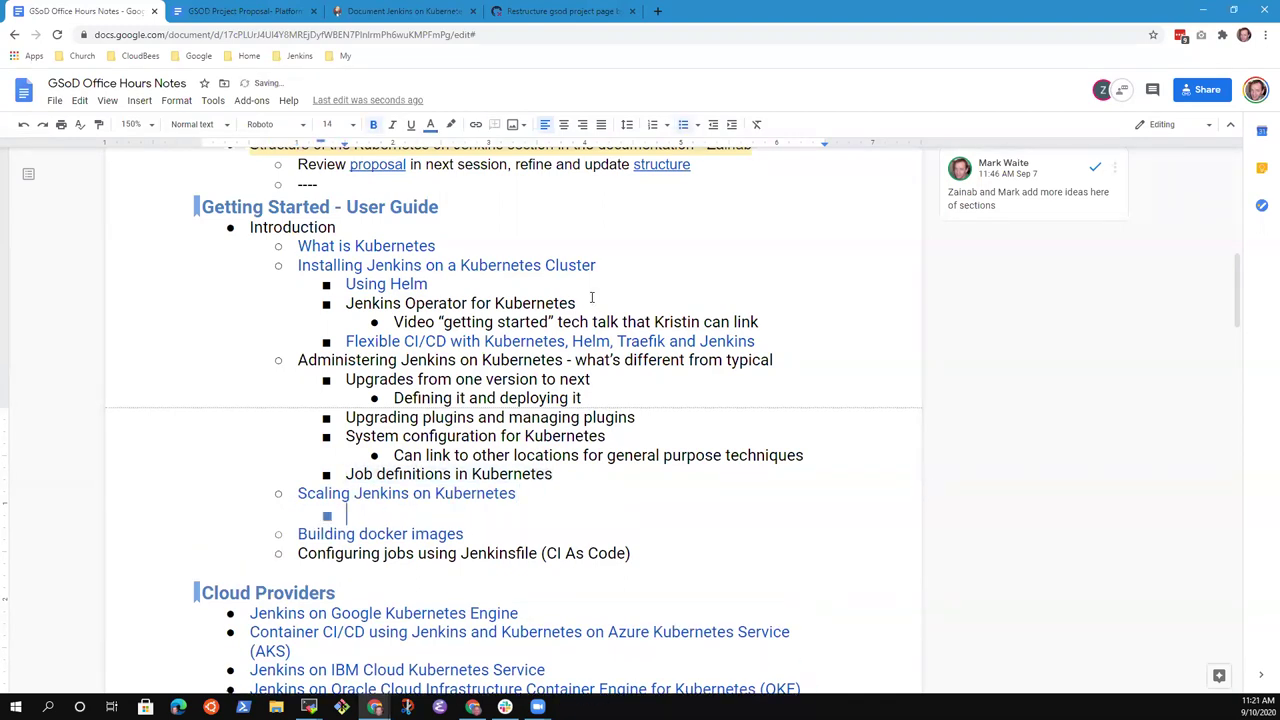
pyautogui.hotkey('ctrl', 'v')
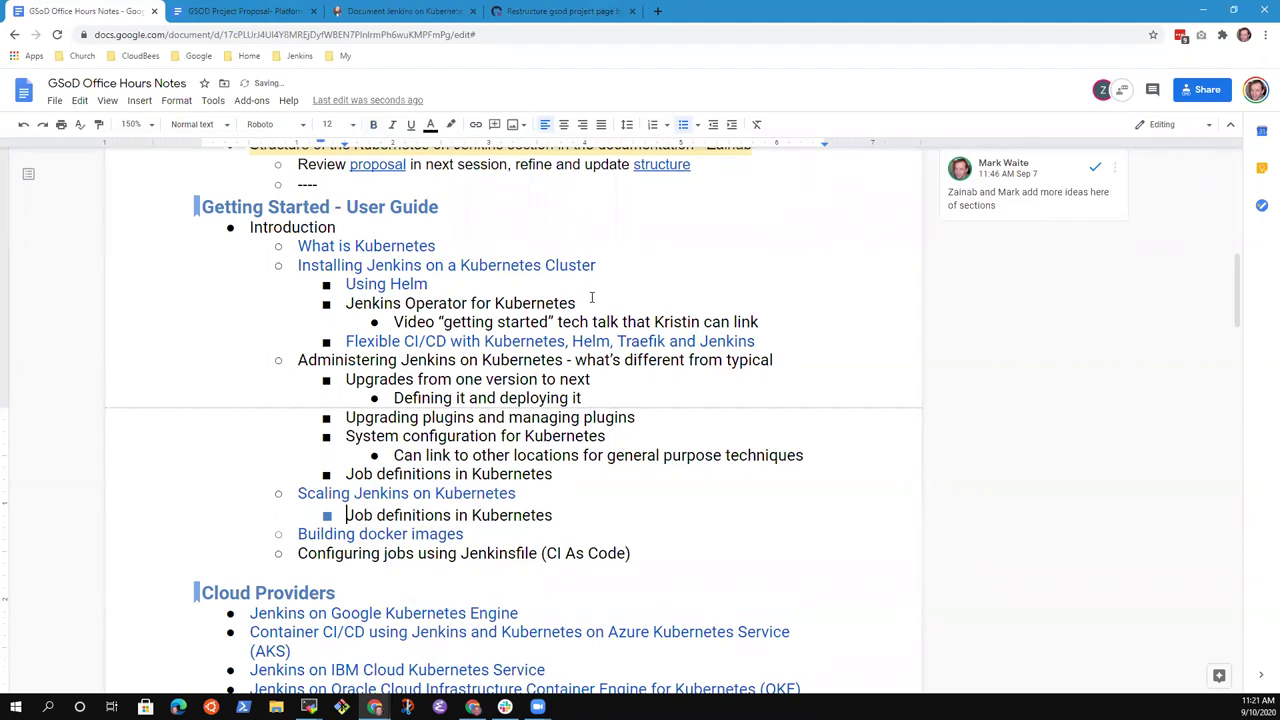
# Replace the copied text under "Scaling Jenkins on Kubernetes" with "Managing performance of jobs, system"
pyautogui.hotkey('shift', 'Home')
pyautogui.press('Left')
pyautogui.hotkey('shift', 'End')
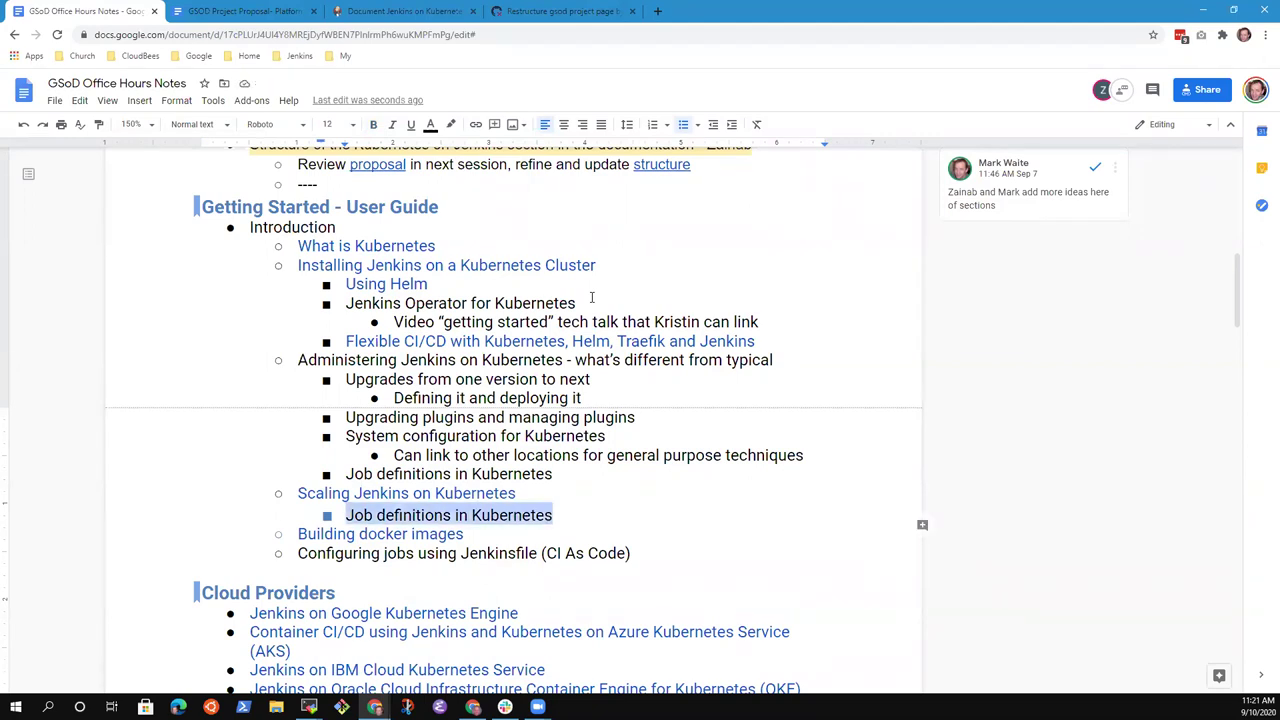
pyautogui.write('Mana')
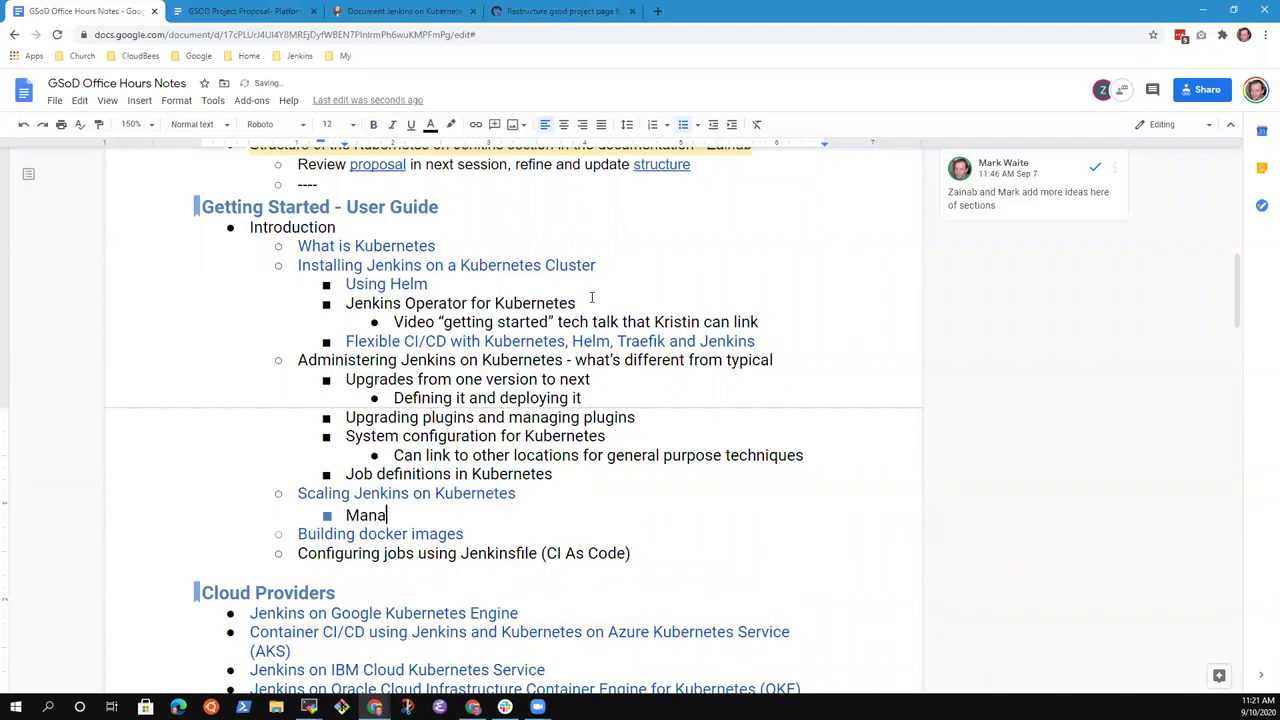
pyautogui.write('ging performance of jo')
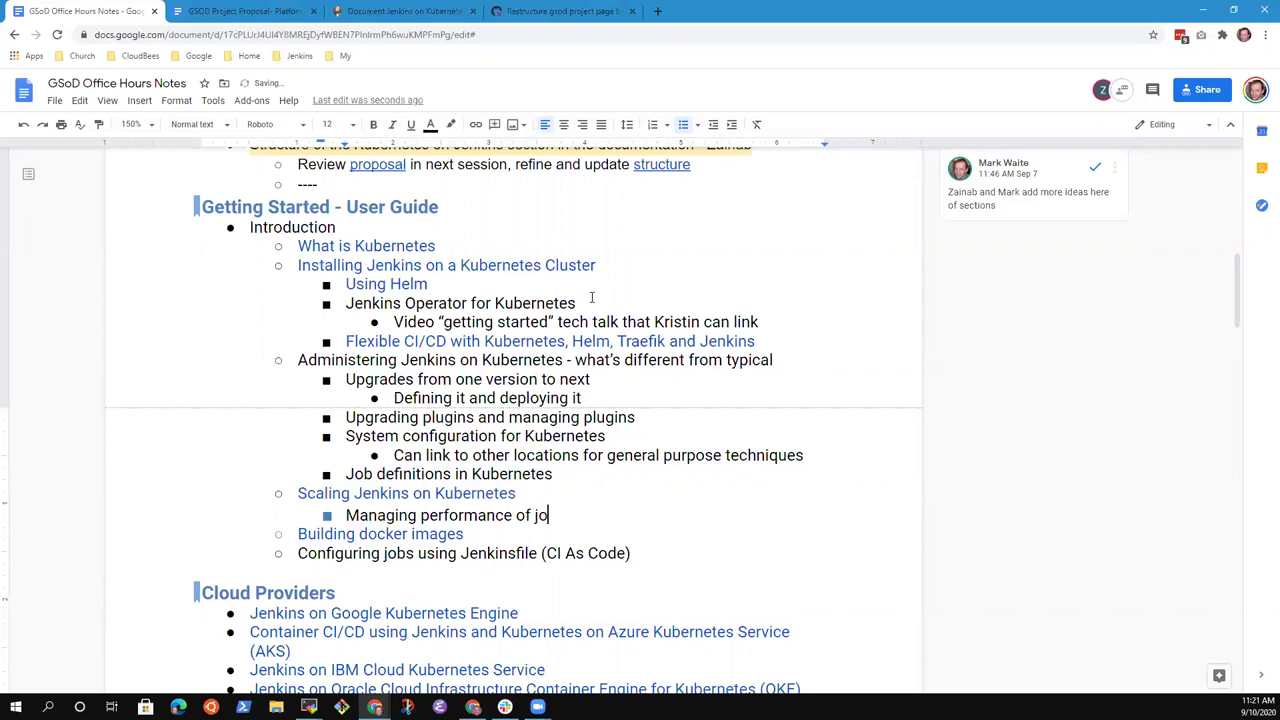
pyautogui.write('bs, system')
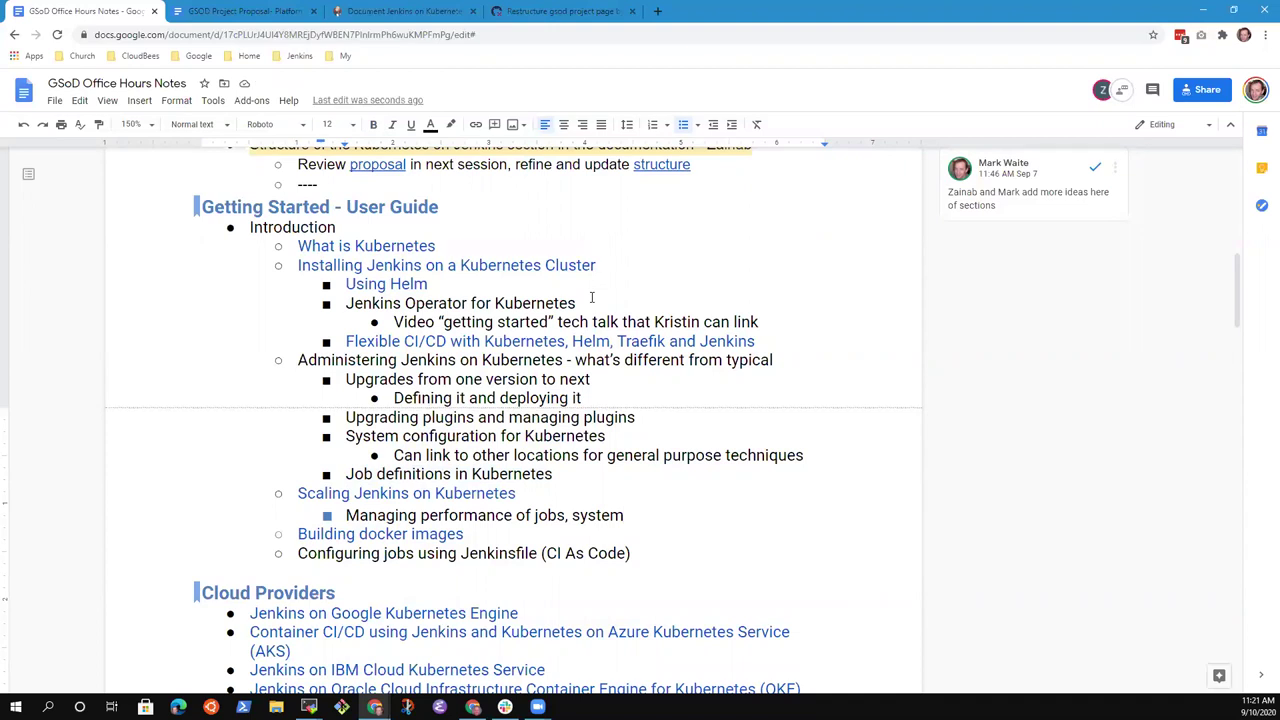
# Add a sub-item under "Building docker images" reading "Choosing between docker in docker, kaniko, other builders"
pyautogui.press('Up')
pyautogui.press('Up')
pyautogui.press('Down')
pyautogui.press('Down')
pyautogui.press('Down')
pyautogui.press('Down')
pyautogui.press('Up')
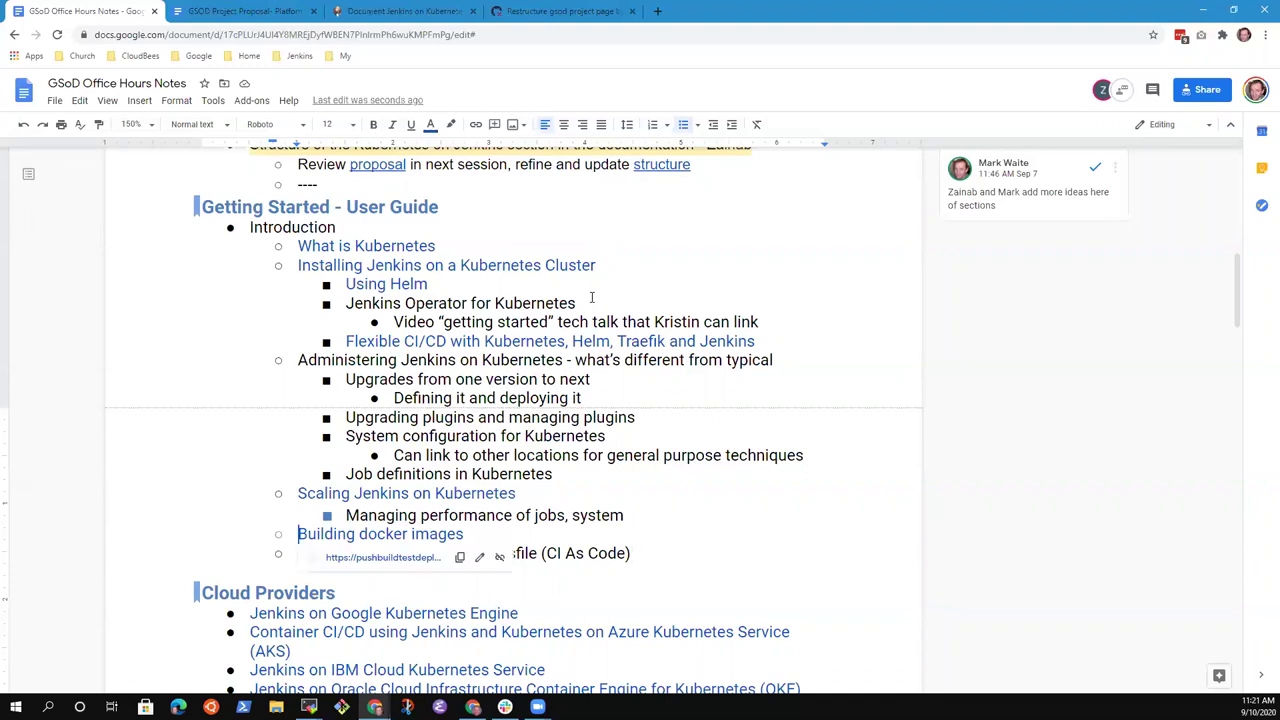
pyautogui.hotkey('shift', 'Home')
pyautogui.press('Down')
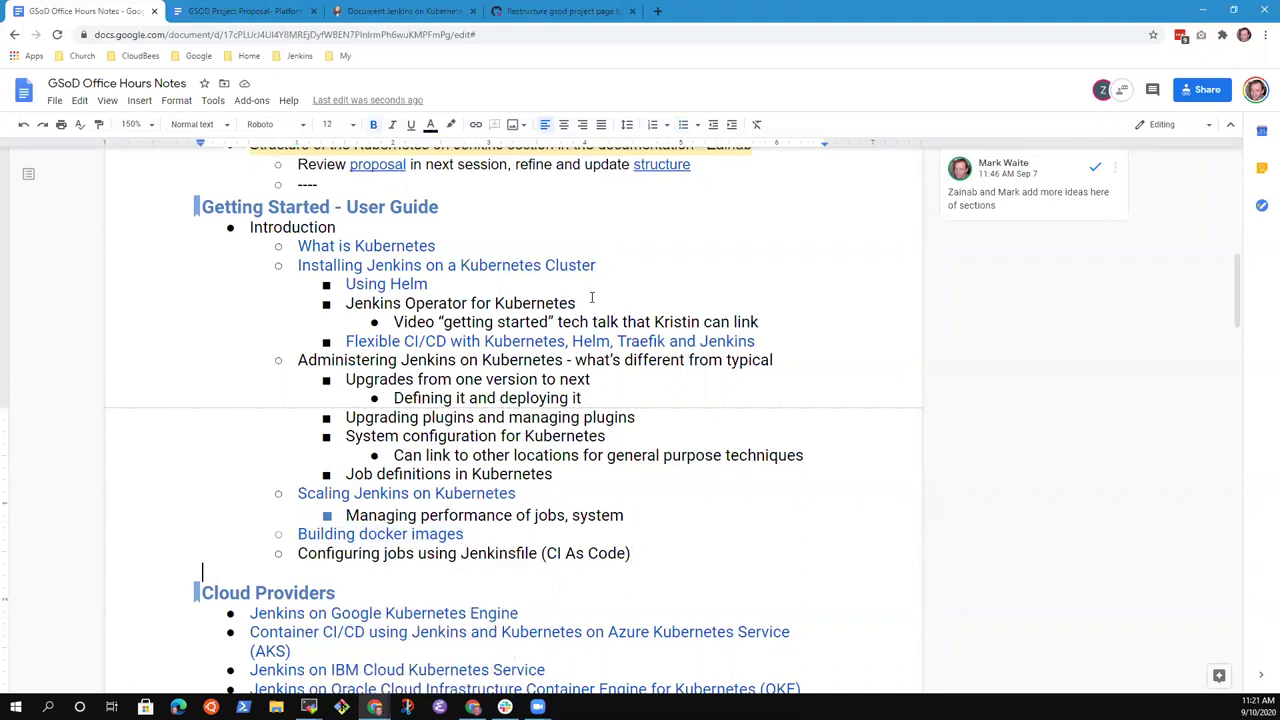
pyautogui.press('Return')
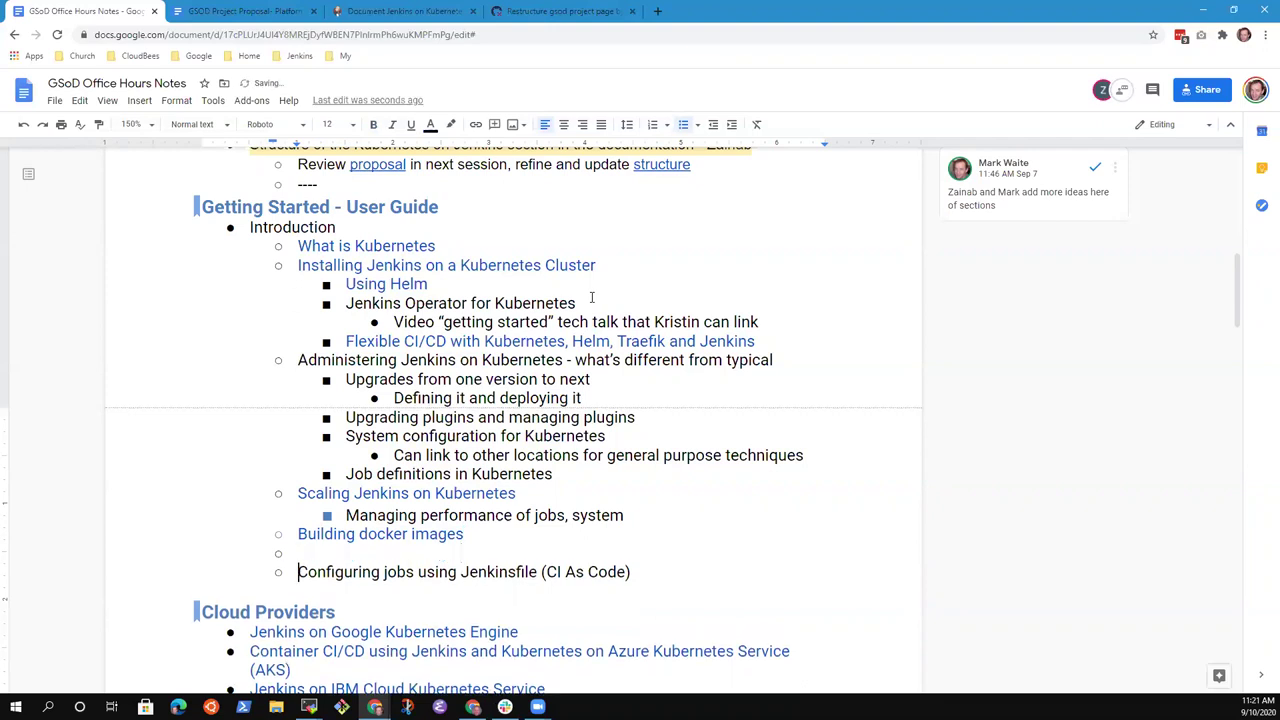
pyautogui.press('Up')
pyautogui.press('Tab')
pyautogui.write('Choosing between docker in docker, kaniko, ')
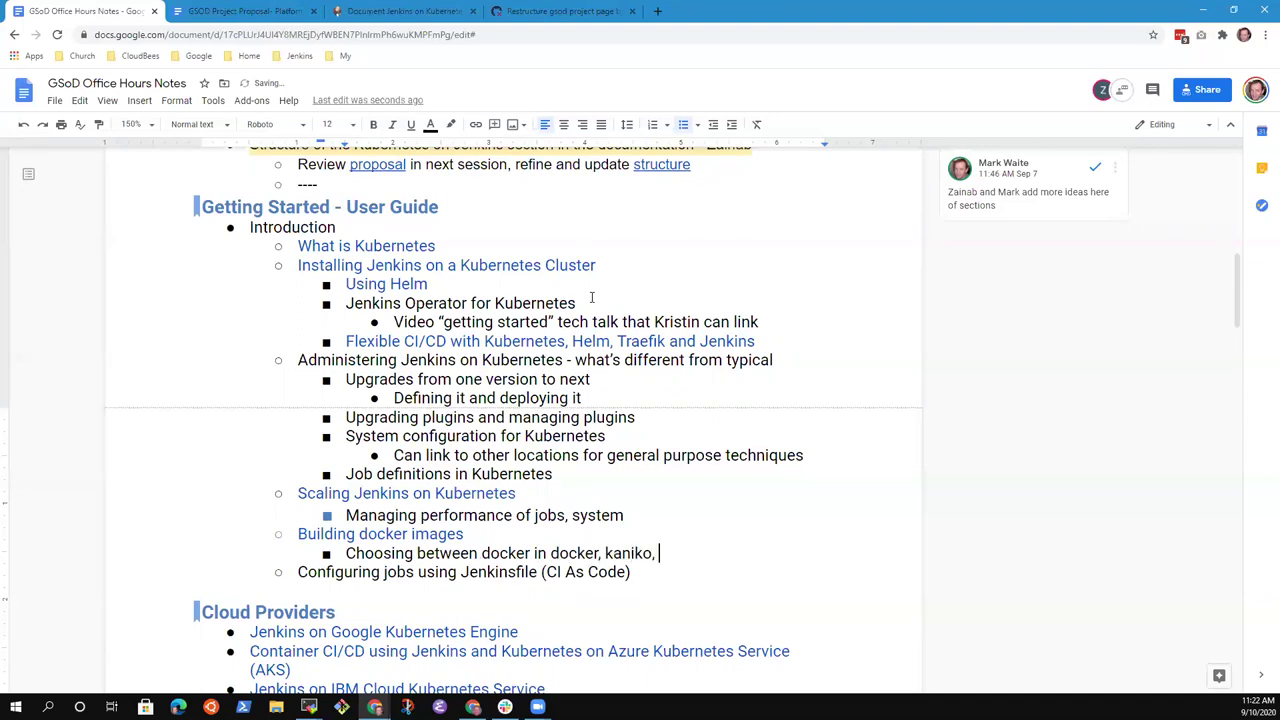
pyautogui.write('other builders')
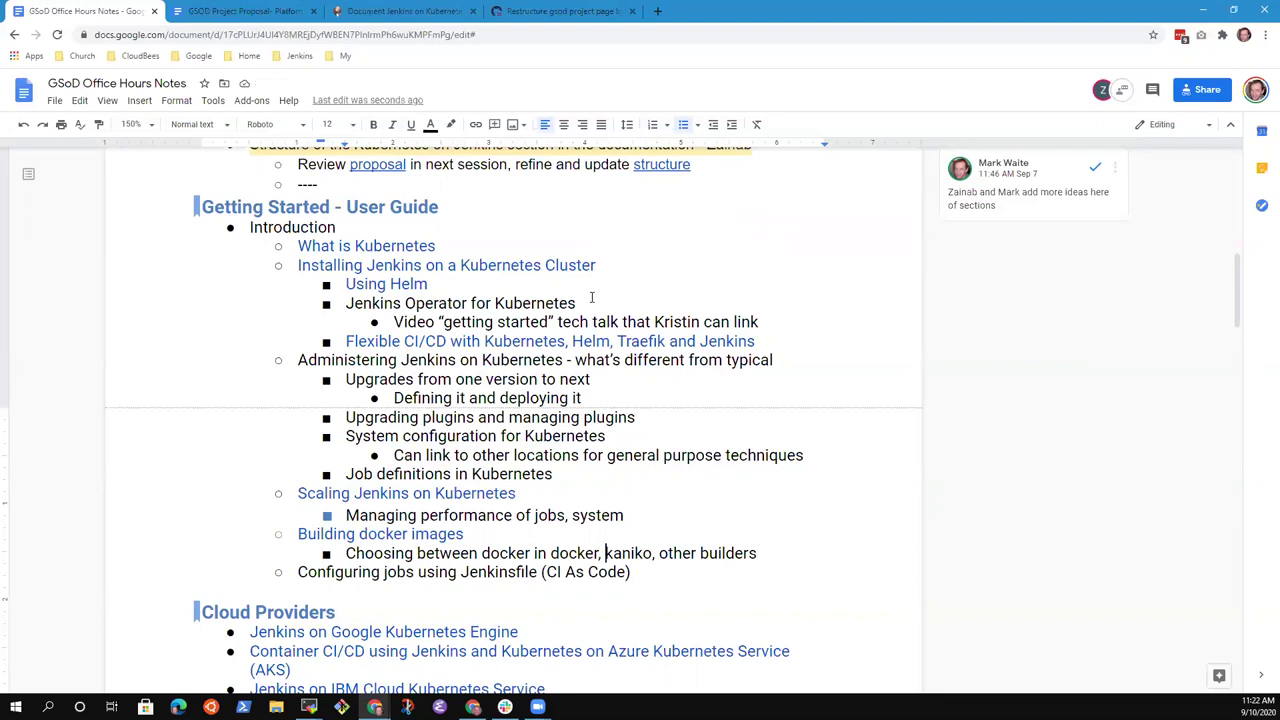
# Move "kaniko," directly after "between" so the sub-item reads "Choosing between kaniko, docker in docker, other builders"
pyautogui.write(',')
pyautogui.press('Right')
pyautogui.hotkey('ctrl', 'shift', 'Right')
pyautogui.hotkey('shift', 'Right')
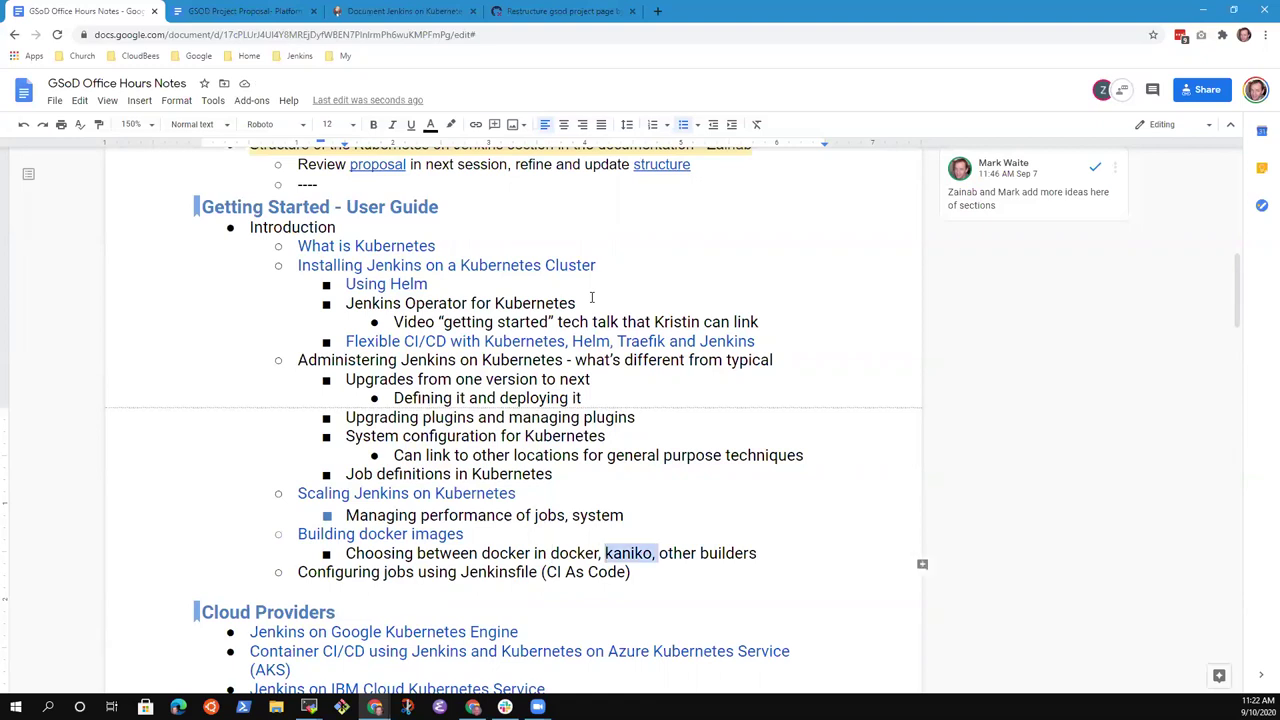
pyautogui.hotkey('ctrl', 'x')
pyautogui.hotkey('ctrl', 'Left')
pyautogui.hotkey('ctrl', 'Left')
pyautogui.hotkey('ctrl', 'Left')
pyautogui.hotkey('ctrl', 'Left')
pyautogui.hotkey('ctrl', 'v')
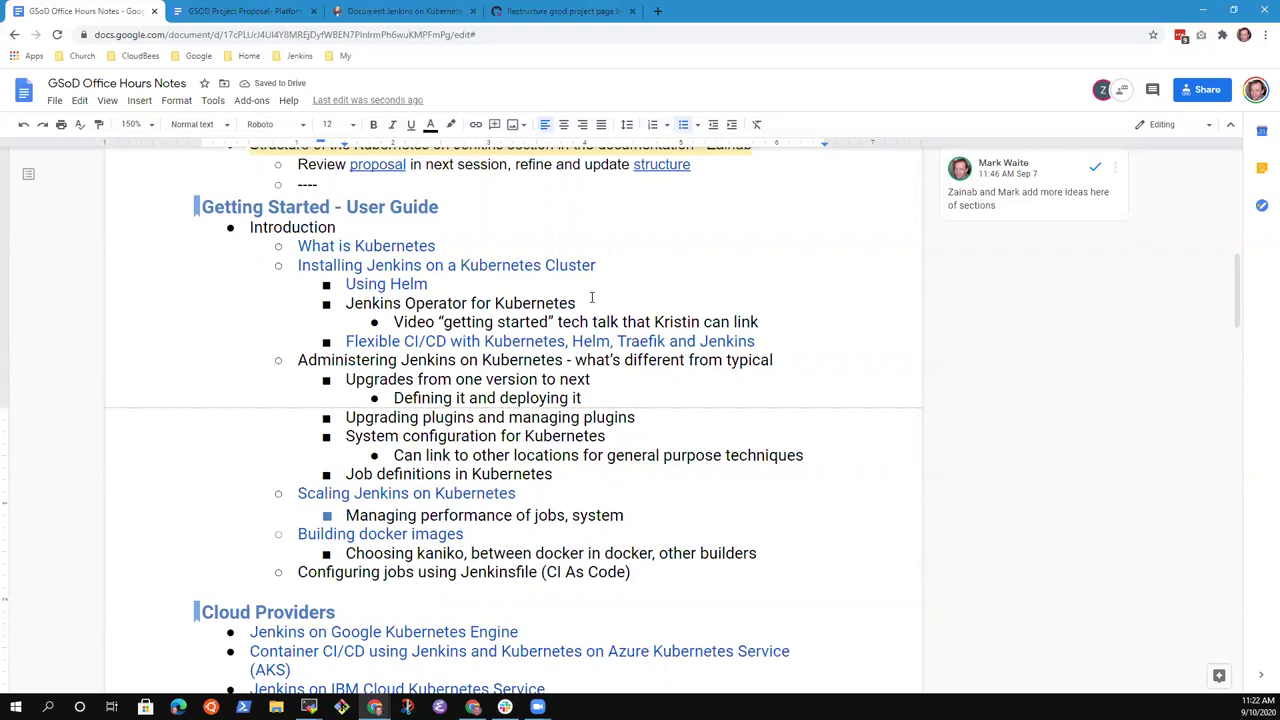
pyautogui.hotkey('ctrl', 'shift', 'Left')
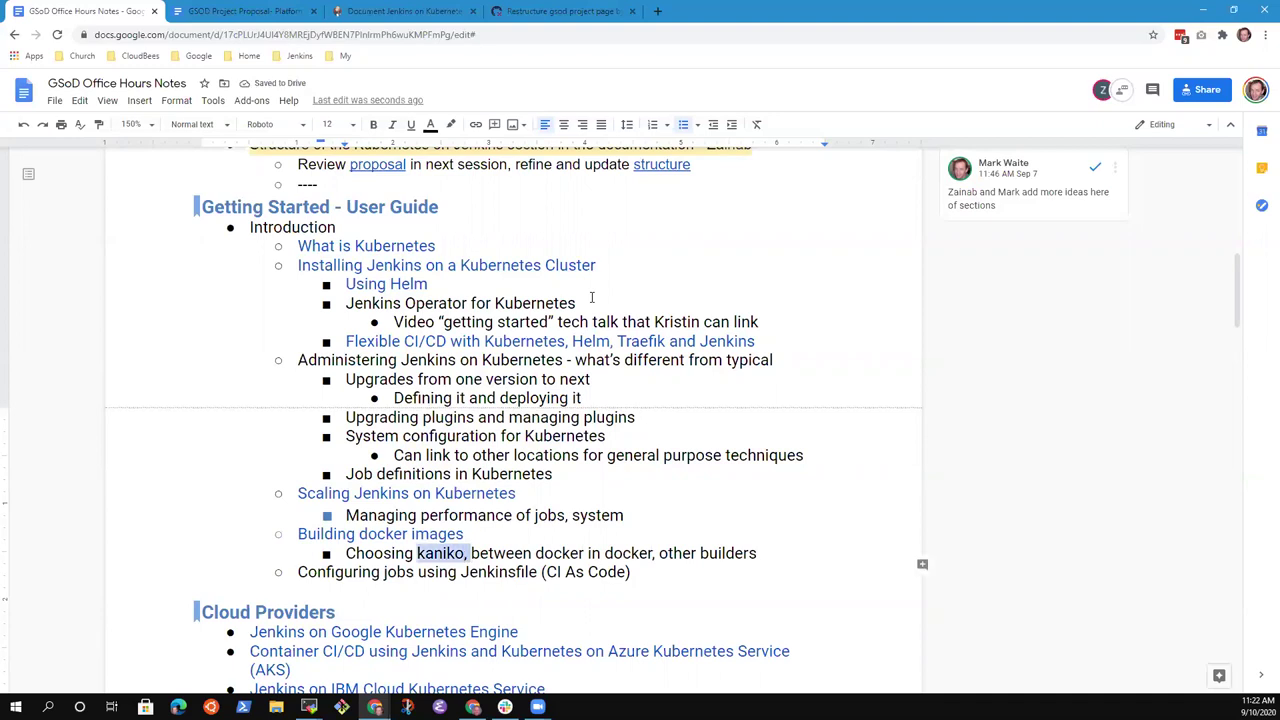
pyautogui.hotkey('ctrl', 'x')
pyautogui.hotkey('ctrl', 'Right')
pyautogui.hotkey('ctrl', 'Right')
pyautogui.hotkey('ctrl', 'Left')
pyautogui.hotkey('ctrl', 'v')
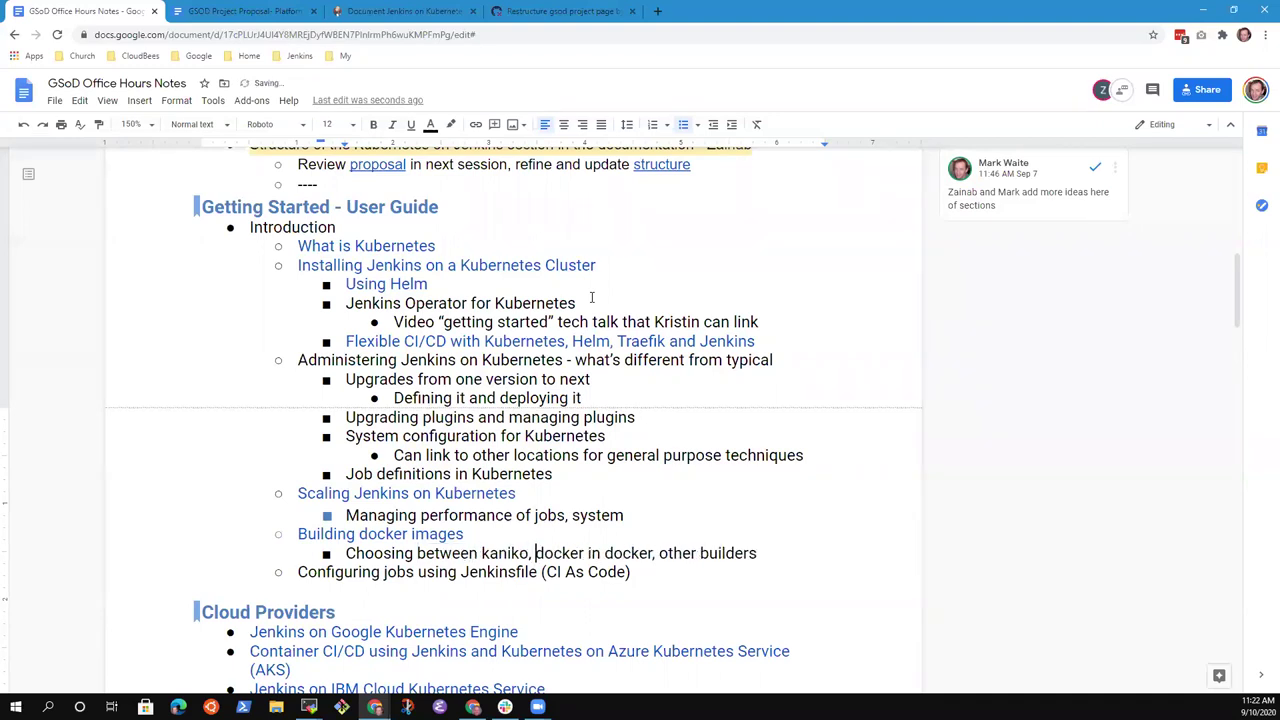
# Insert "builder," directly before "docker in docker" in the "Choosing between kaniko" sub-item
pyautogui.press('End')
pyautogui.hotkey('ctrl', 'Left')
pyautogui.hotkey('ctrl', 'Left')
pyautogui.hotkey('ctrl', 'Left')
pyautogui.hotkey('ctrl', 'Left')
pyautogui.hotkey('ctrl', 'Left')
pyautogui.write('bui')
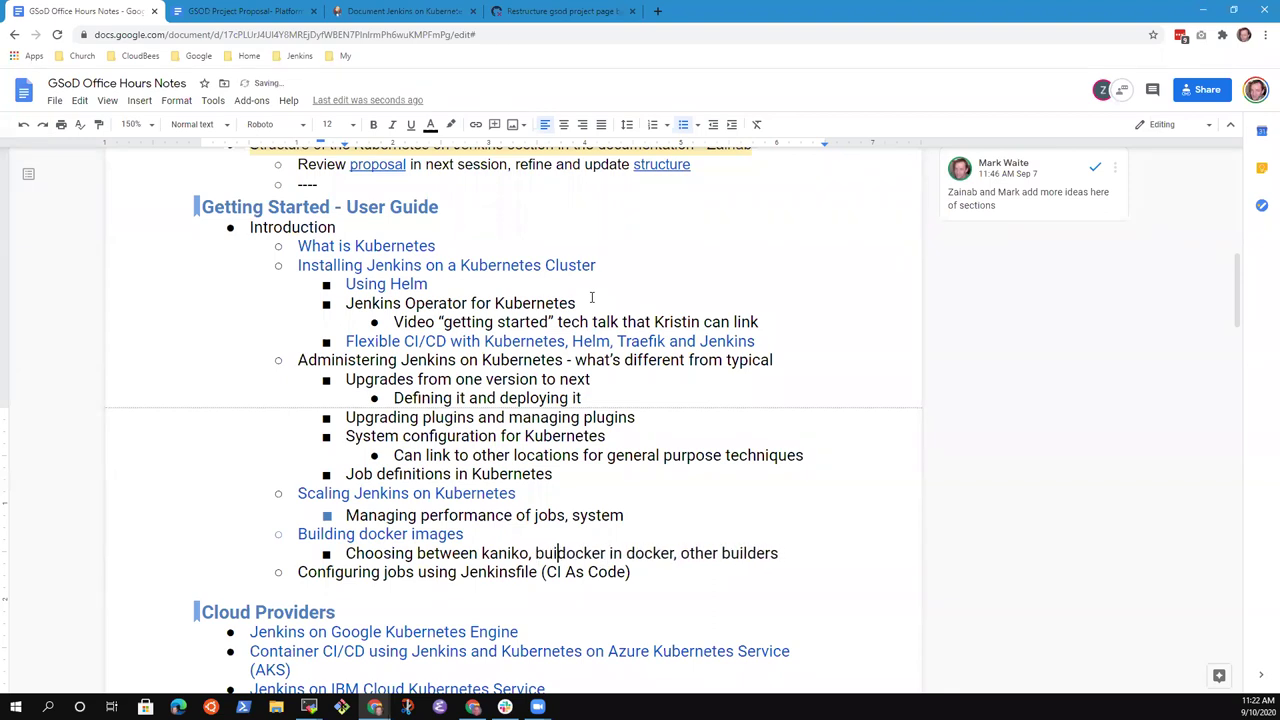
pyautogui.write('lder,')
# Delete ", other builders" from the end of the "Choosing between kaniko" sub-item
pyautogui.press('End')
pyautogui.hotkey('ctrl', 'shift', 'Left')
pyautogui.hotkey('ctrl', 'shift', 'Left')
pyautogui.hotkey('ctrl', 'shift', 'Left')
pyautogui.press('BackSpace')
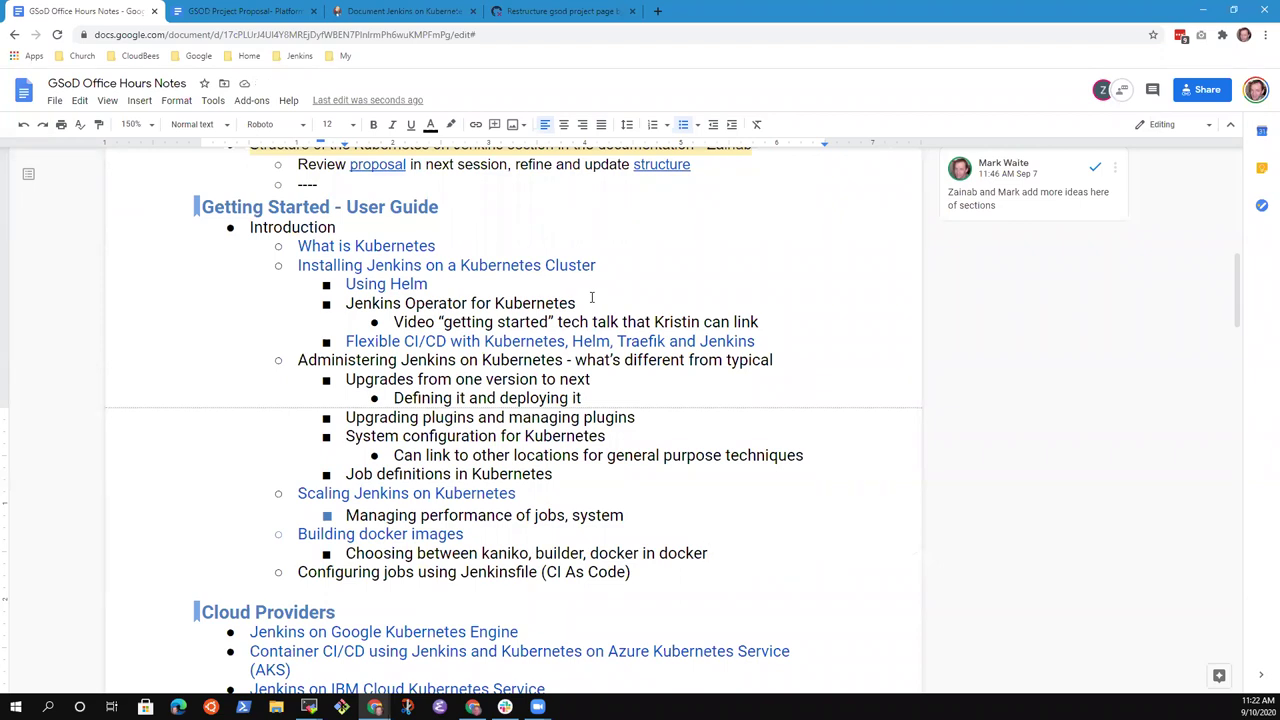
# Add a second sub-item under "Building docker images" reading "Container registry choices (Dockerhub, Artifact repositories, etc.)"
pyautogui.press('Up')
pyautogui.hotkey('shift', 'Home')
pyautogui.press('Left')
pyautogui.press('Down')
pyautogui.press('Down')
pyautogui.press('Up')
pyautogui.press('End')
pyautogui.press('Home')
pyautogui.press('End')
pyautogui.press('Return')
pyautogui.write('Container registri')
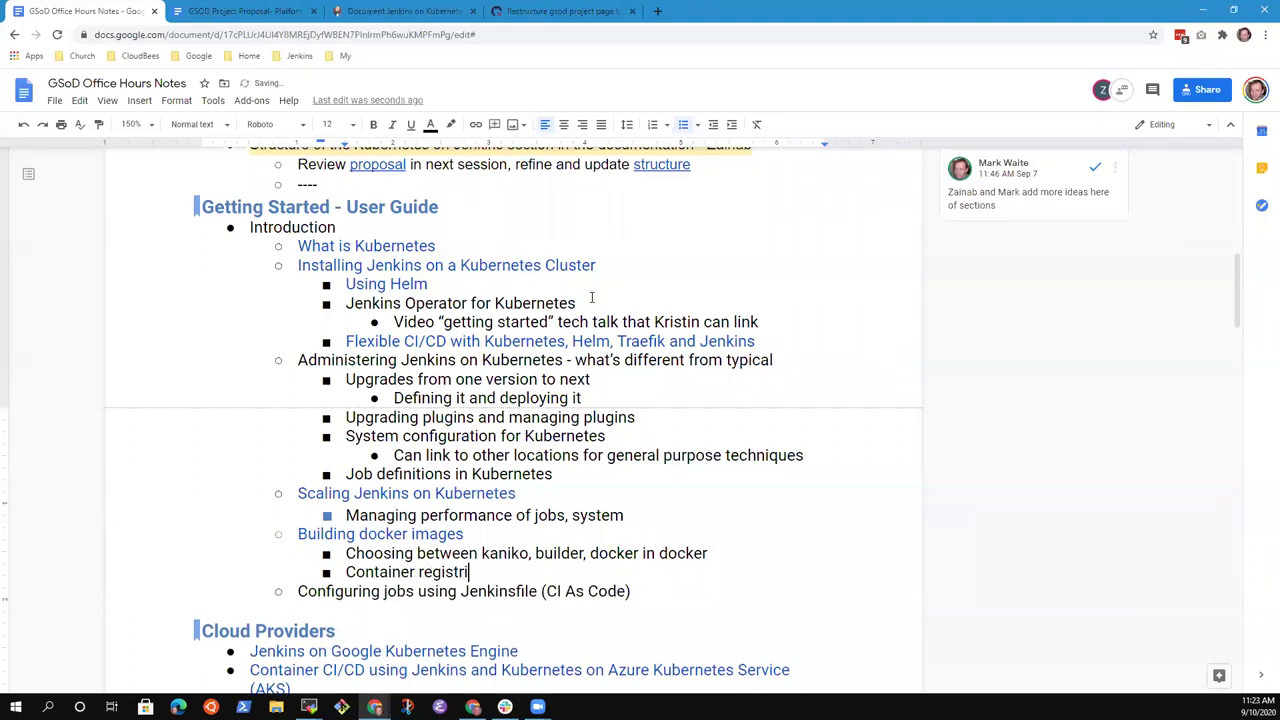
pyautogui.write('es')
pyautogui.press('BackSpace')
pyautogui.press('BackSpace')
pyautogui.press('BackSpace')
pyautogui.write('y choices (Doc')
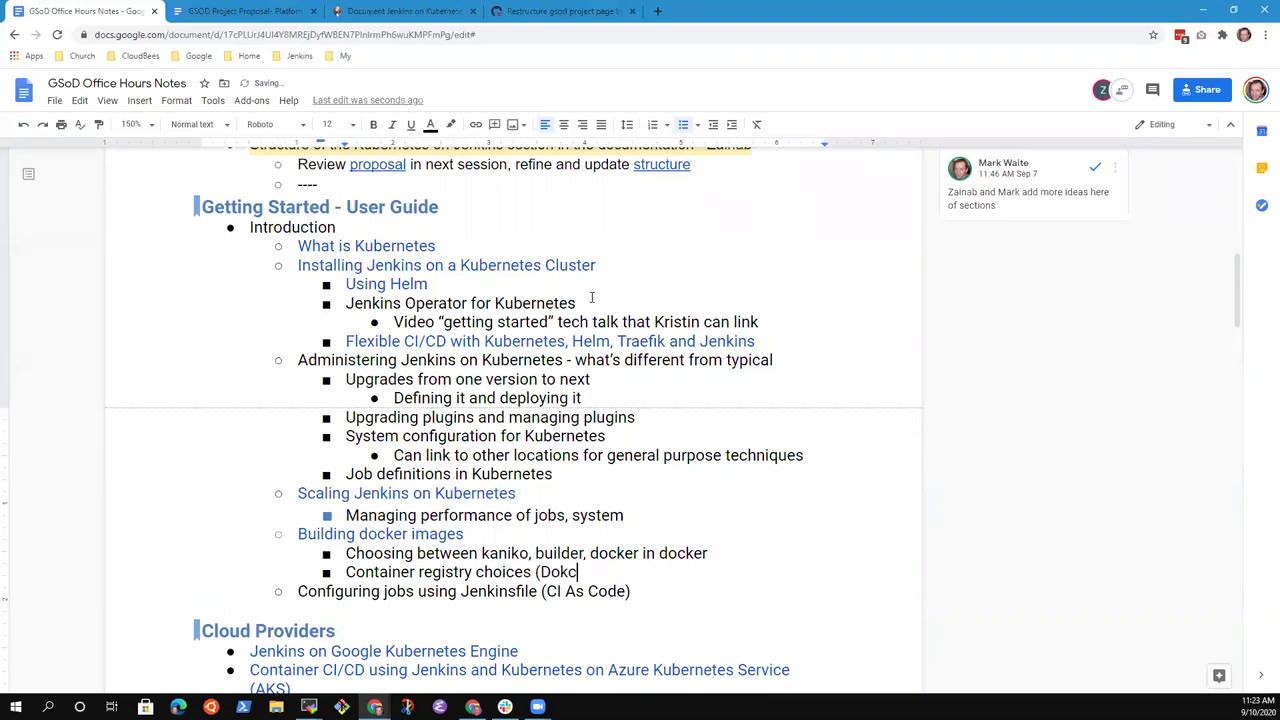
pyautogui.write('kerhub, Art')
pyautogui.write('ifact ')
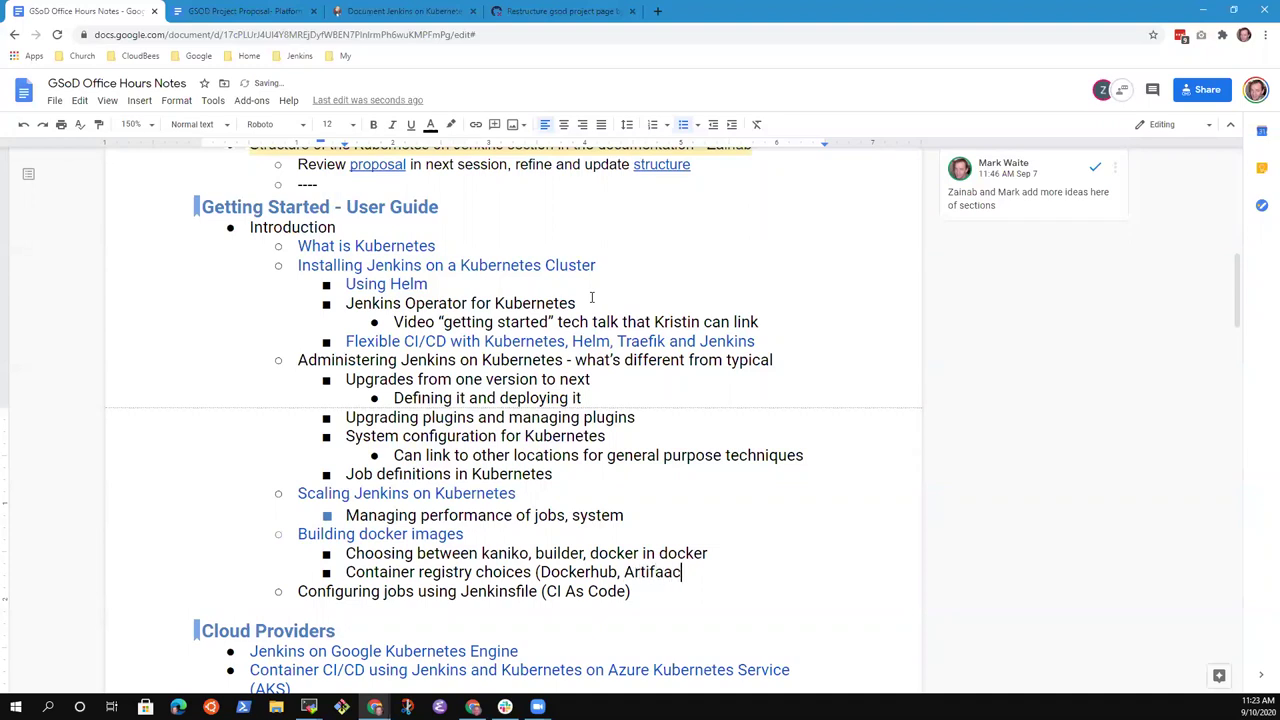
pyautogui.write('repositories')
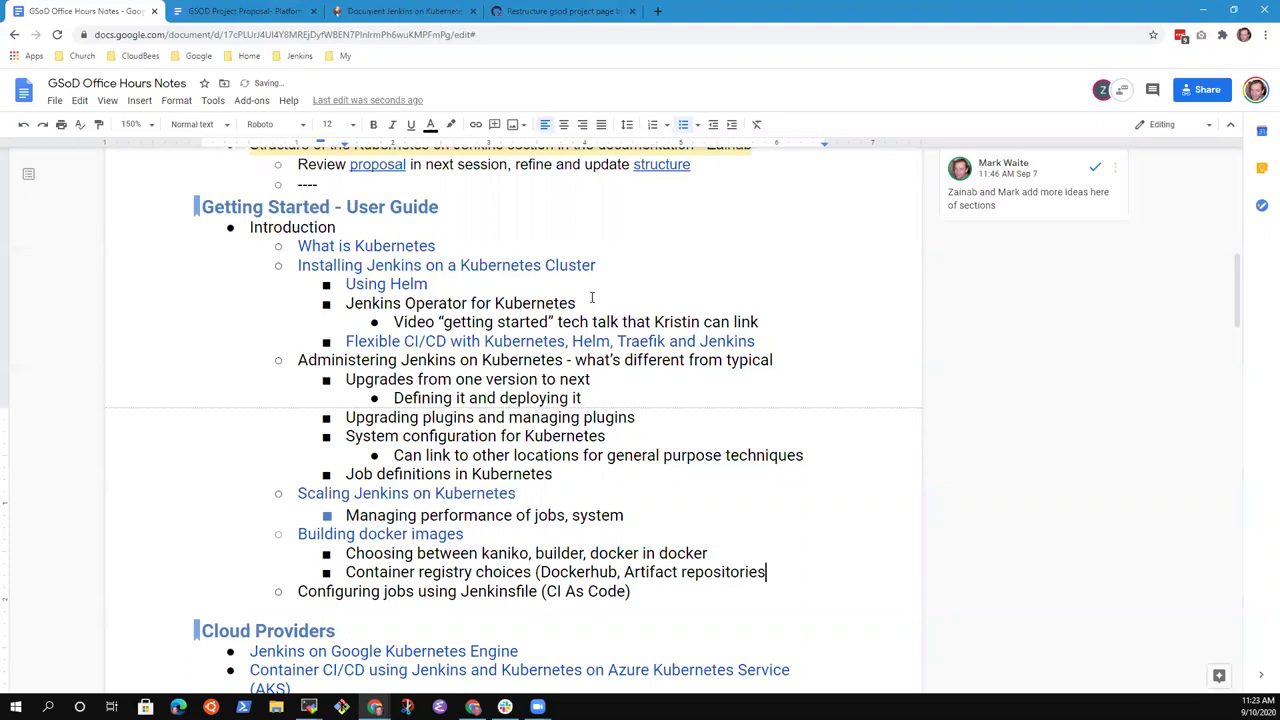
pyautogui.write(', etc.)')
# Add a nested item "Cloud provider dependent" under the container registry choices
pyautogui.press('Return')
pyautogui.press('Tab')
pyautogui.write('Cloud provider de')
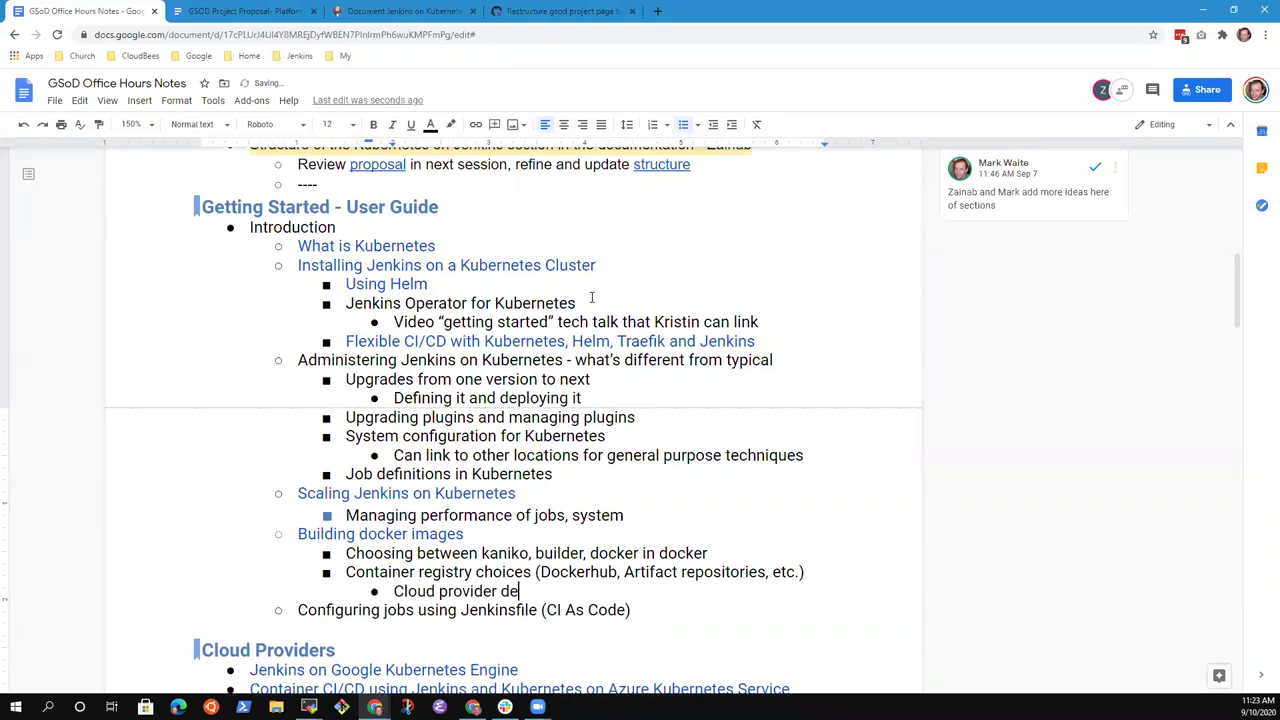
pyautogui.write('pendent')
# Insert "GitHub," before "etc." in the container registry choices sub-item
pyautogui.press('Up')
pyautogui.hotkey('ctrl', 'Right')
pyautogui.hotkey('ctrl', 'Right')
pyautogui.hotkey('ctrl', 'Right')
pyautogui.write('GitHub,')
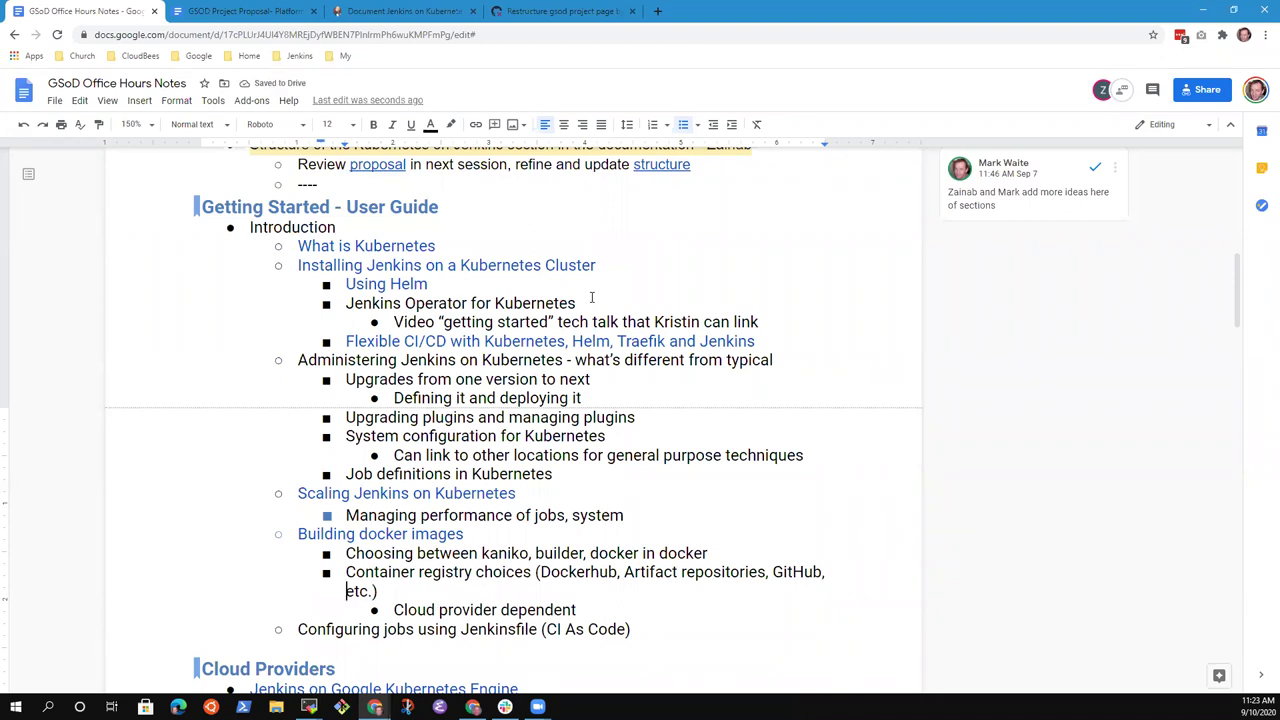
# Shorten "repositories" to "repos" in the container registry choices sub-item
pyautogui.press('Home')
pyautogui.press('End')
pyautogui.press('Left')
pyautogui.press('Left')
pyautogui.press('Left')
pyautogui.press('Left')
pyautogui.press('Left')
pyautogui.press('Left')
pyautogui.press('Left')
pyautogui.press('Left')
pyautogui.press('Left')
pyautogui.hotkey('shift', 'Left')
pyautogui.hotkey('shift', 'Left')
pyautogui.hotkey('shift', 'Left')
pyautogui.hotkey('shift', 'Left')
pyautogui.hotkey('shift', 'Left')
pyautogui.hotkey('shift', 'Left')
pyautogui.hotkey('shift', 'Left')
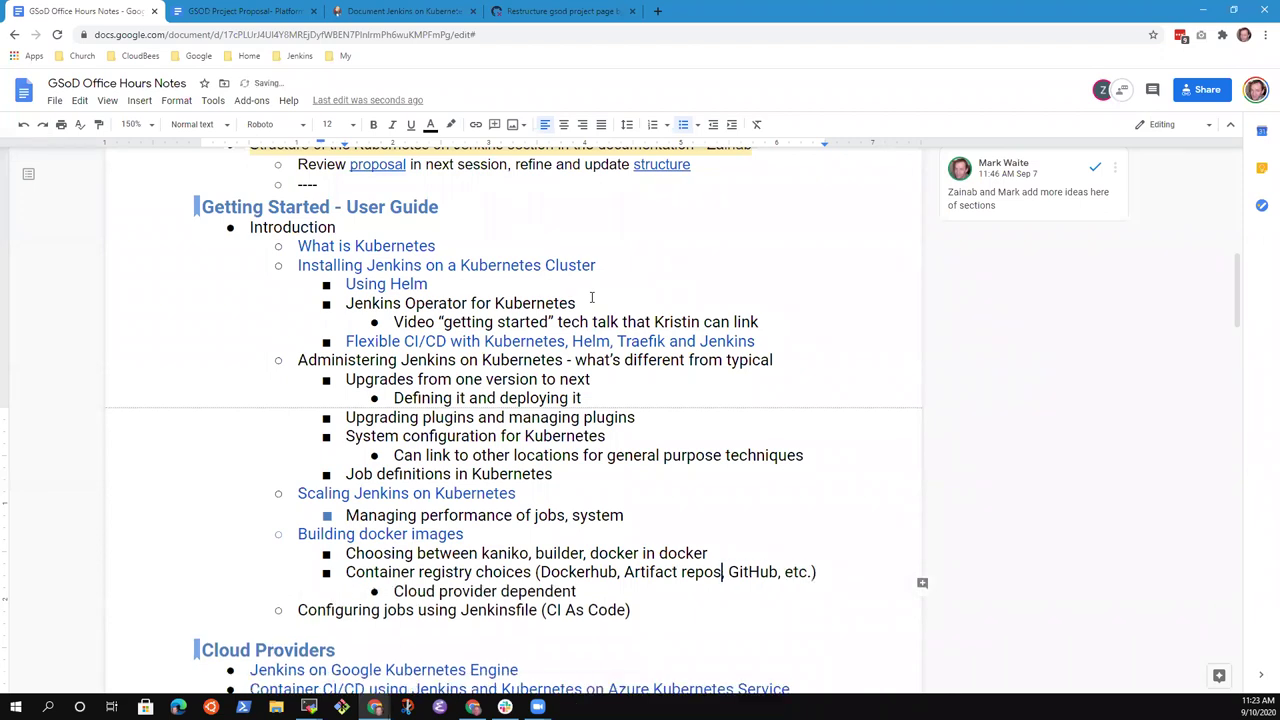
pyautogui.press('BackSpace')
# Extend the "Cloud provider dependent" item with "- point to the cloud specific"
pyautogui.write('- pooint')
pyautogui.press('BackSpace')
pyautogui.press('BackSpace')
pyautogui.press('BackSpace')
pyautogui.press('BackSpace')
pyautogui.press('BackSpace')
pyautogui.press('BackSpace')
pyautogui.write('point to the ')
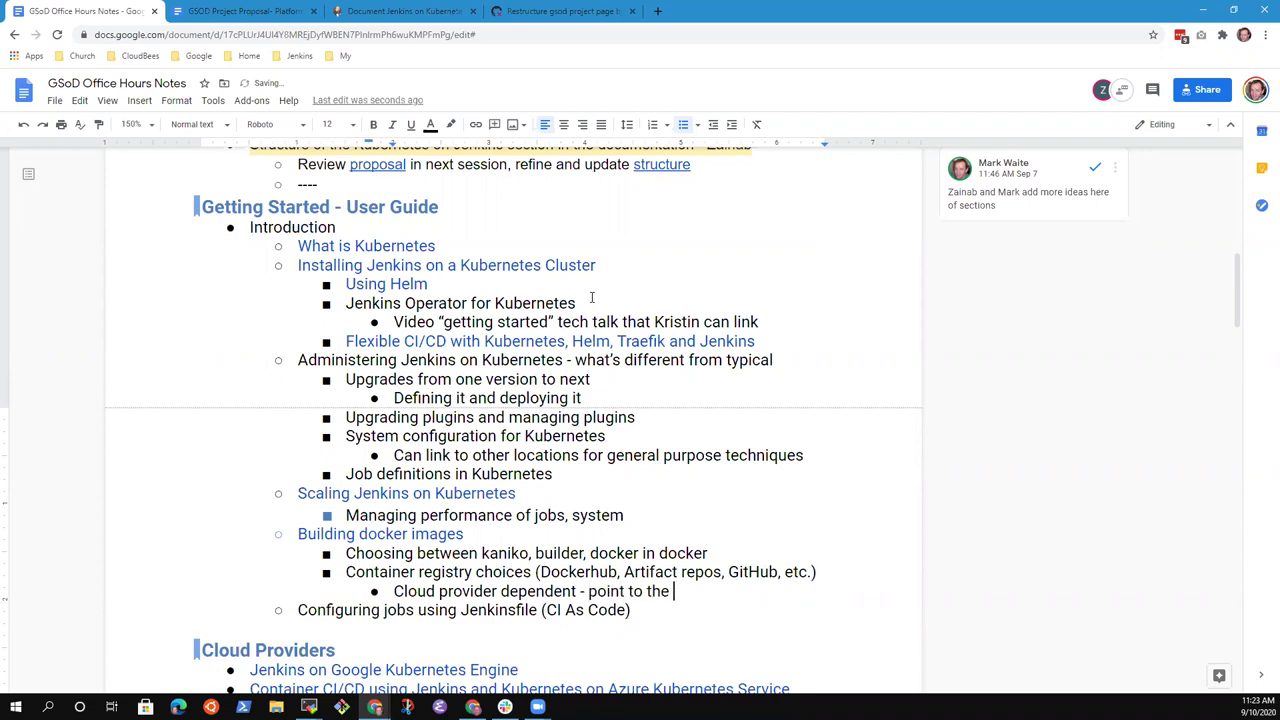
pyautogui.write('cloud specific')
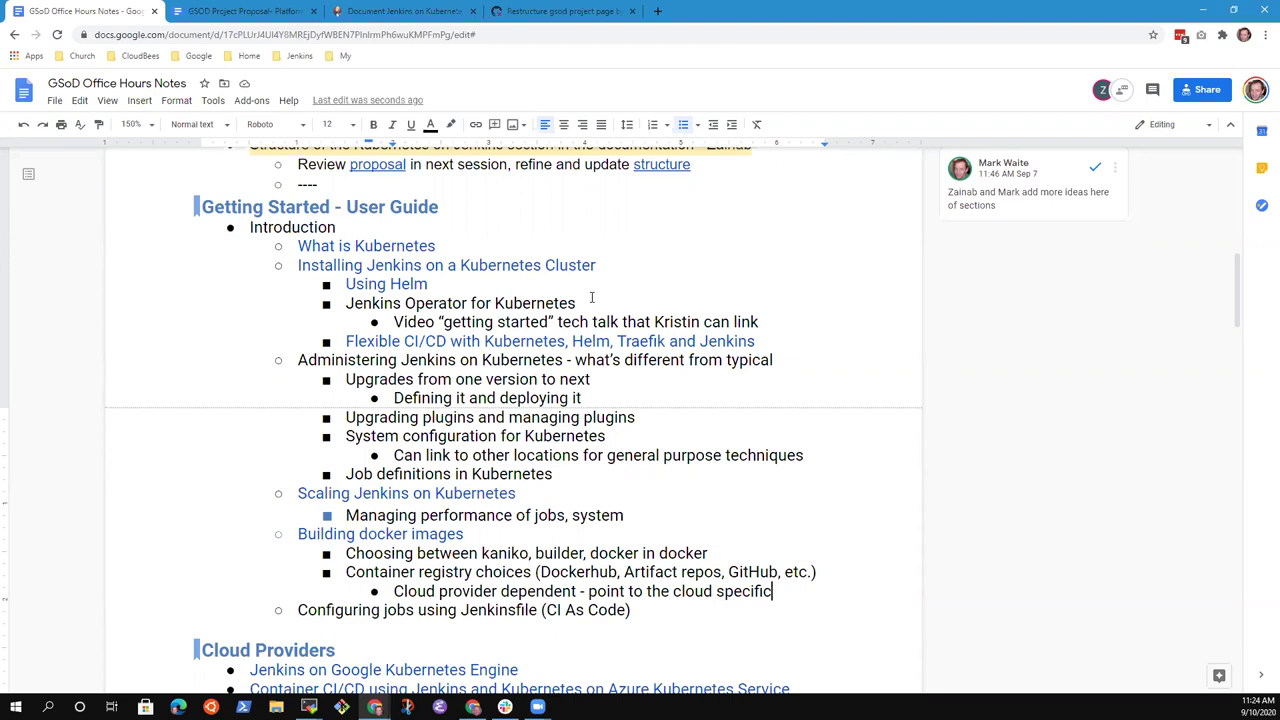
# Look over the Cloud Providers, Demo and Additional Resources sections that follow the user guide outline
pyautogui.press('Down')
pyautogui.press('Down')
pyautogui.press('Down')
pyautogui.press('Down')
pyautogui.press('Down')
pyautogui.press('Down')
pyautogui.press('Down')
pyautogui.press('Down')
pyautogui.press('Down')
pyautogui.press('Down')
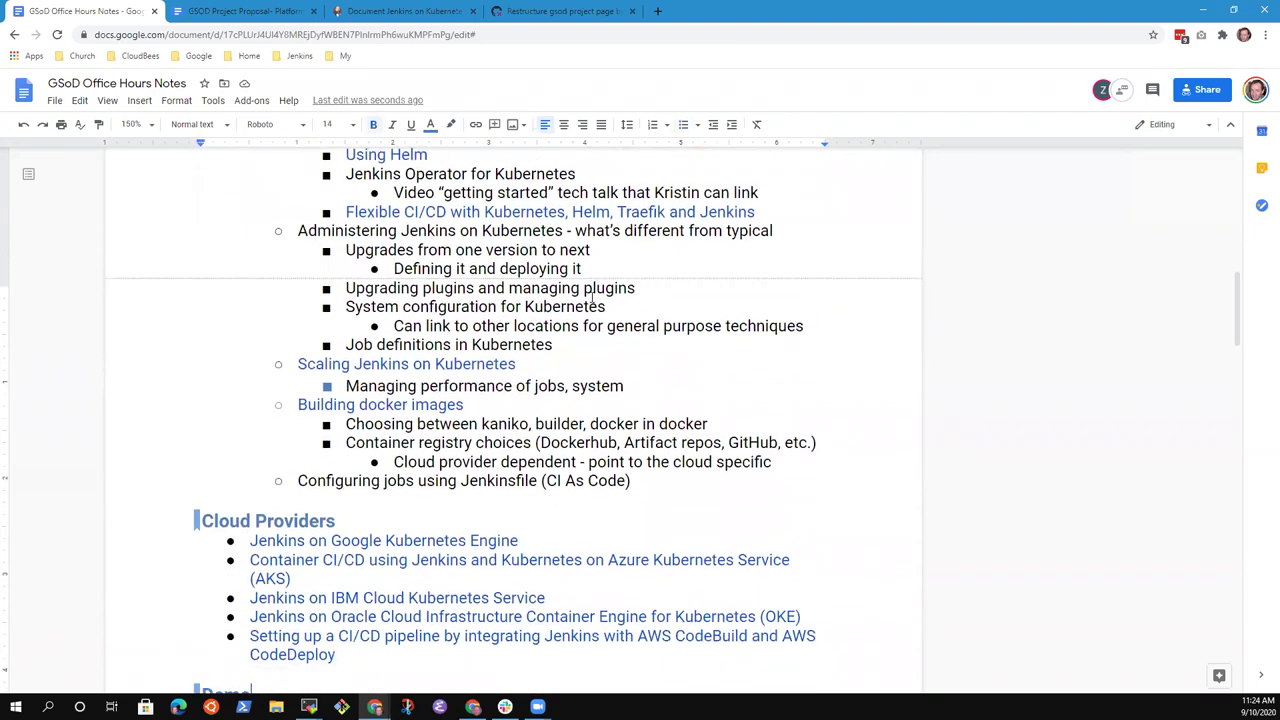
pyautogui.press('Down')
pyautogui.press('Down')
pyautogui.press('Down')
pyautogui.press('Down')
pyautogui.press('Down')
pyautogui.press('Down')
pyautogui.press('Up')
pyautogui.press('Up')
pyautogui.press('Up')
pyautogui.press('Up')
pyautogui.press('Up')
pyautogui.press('Up')
pyautogui.press('Up')
pyautogui.press('Up')
pyautogui.press('Up')
pyautogui.press('Up')
pyautogui.press('Up')
pyautogui.press('Up')
pyautogui.press('Up')
pyautogui.press('Up')
pyautogui.press('Up')
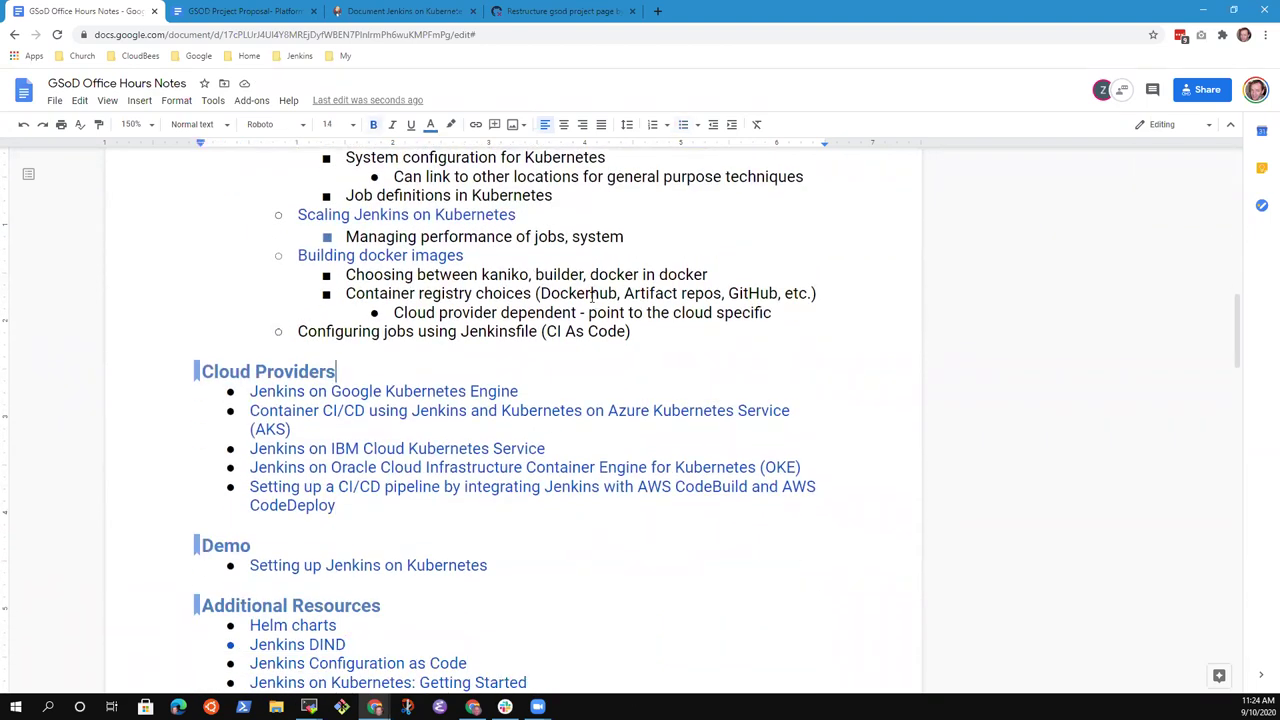
pyautogui.press('Down')
# Add an empty sub-item under each of the Google Kubernetes Engine and Azure Kubernetes Service entries in Cloud Providers
pyautogui.click(386, 392)
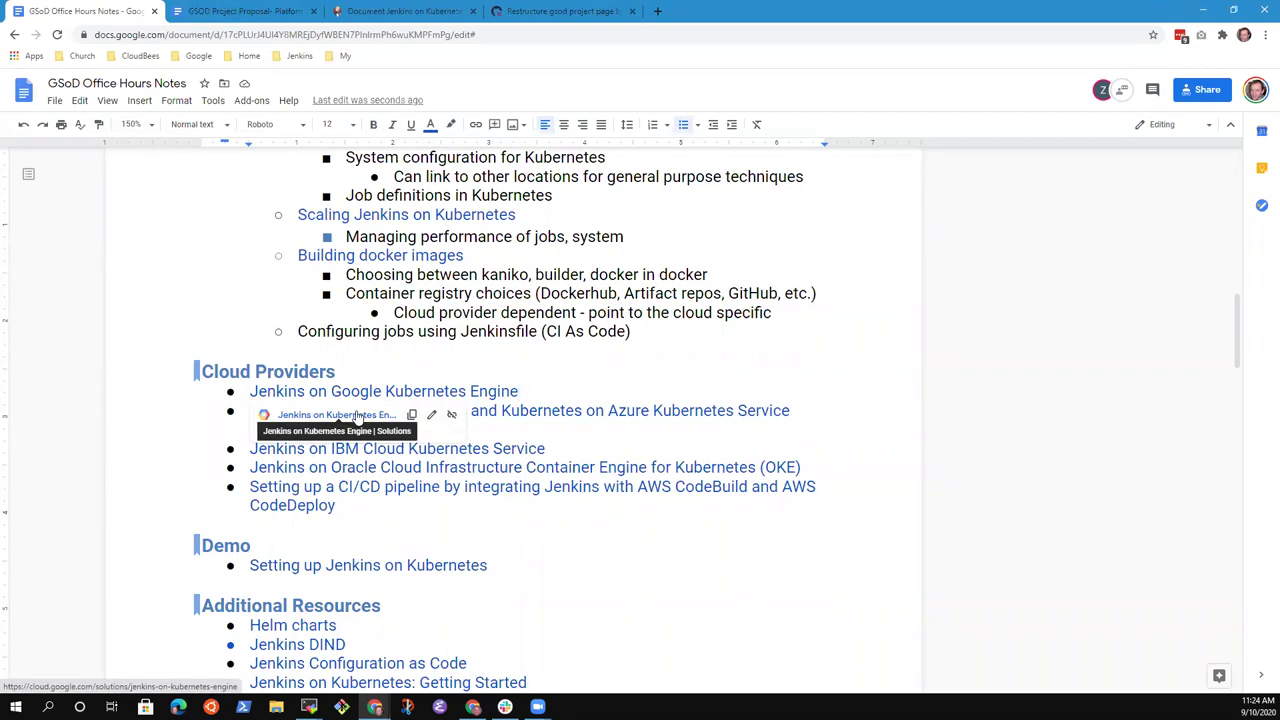
pyautogui.click(536, 389)
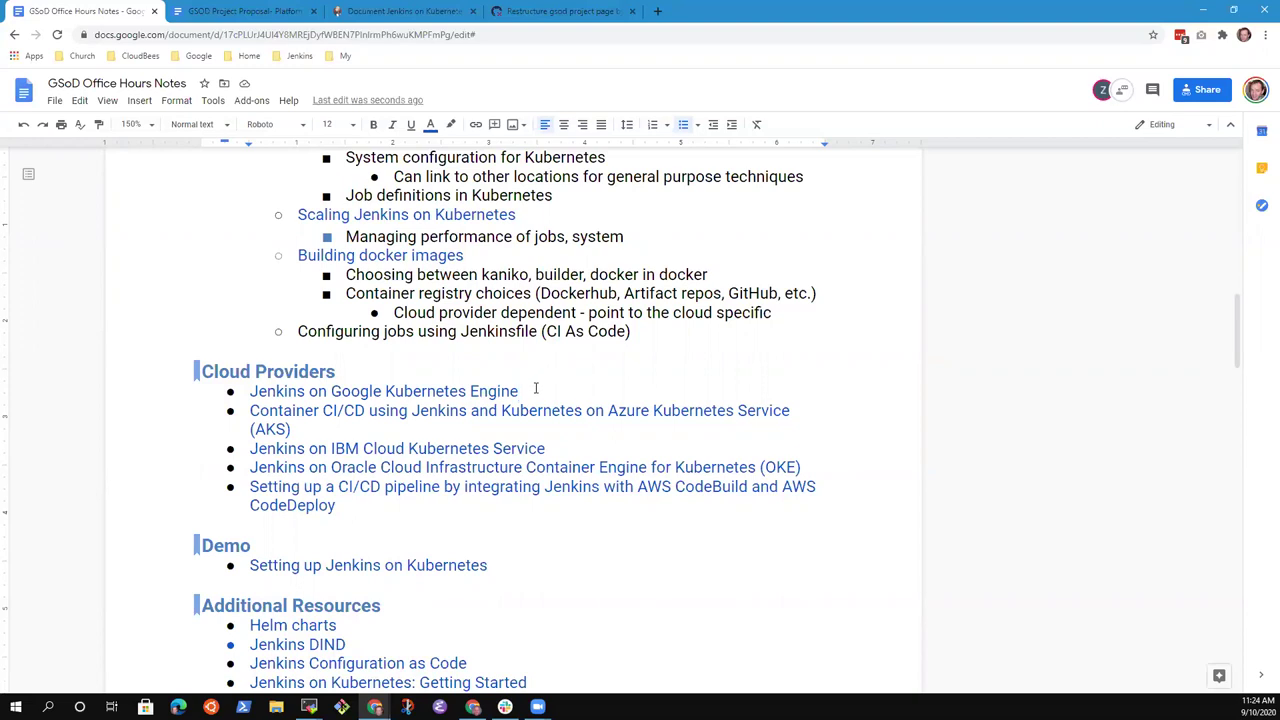
pyautogui.press('Return')
pyautogui.press('Tab')
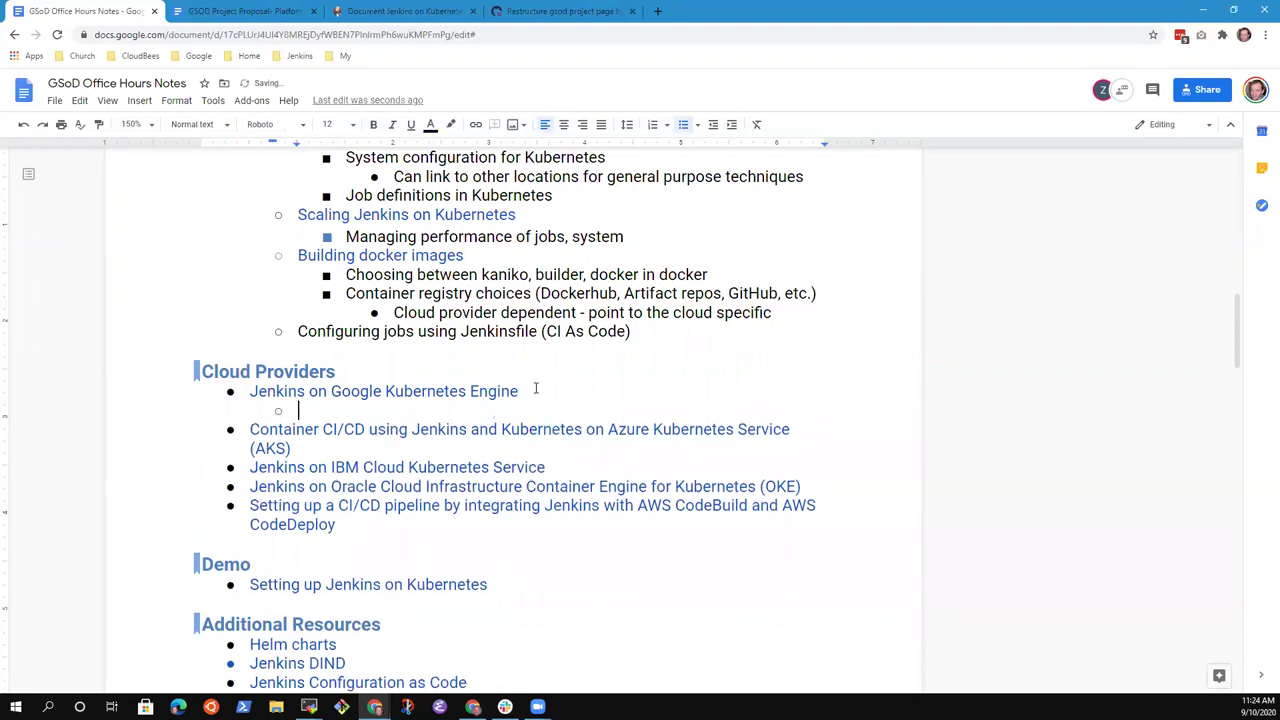
pyautogui.press('Down')
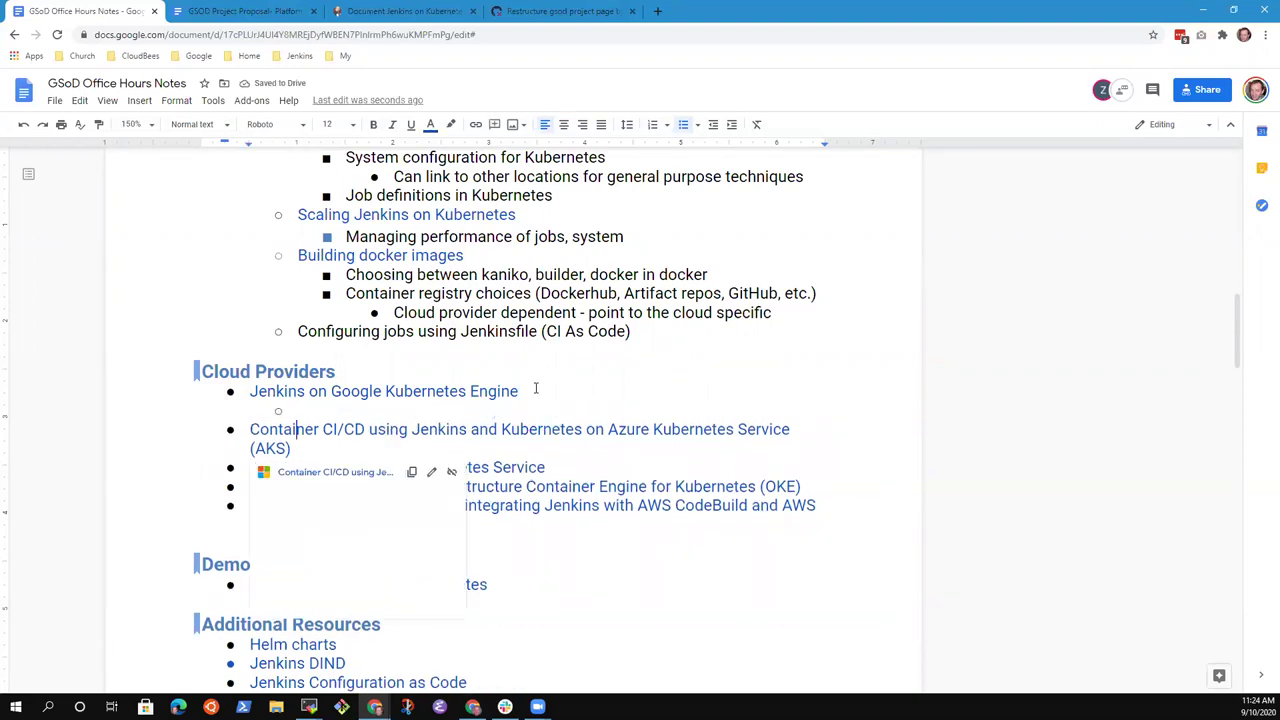
pyautogui.press('Up')
pyautogui.press('Down')
pyautogui.press('Down')
pyautogui.press('End')
pyautogui.press('Return')
pyautogui.press('Tab')
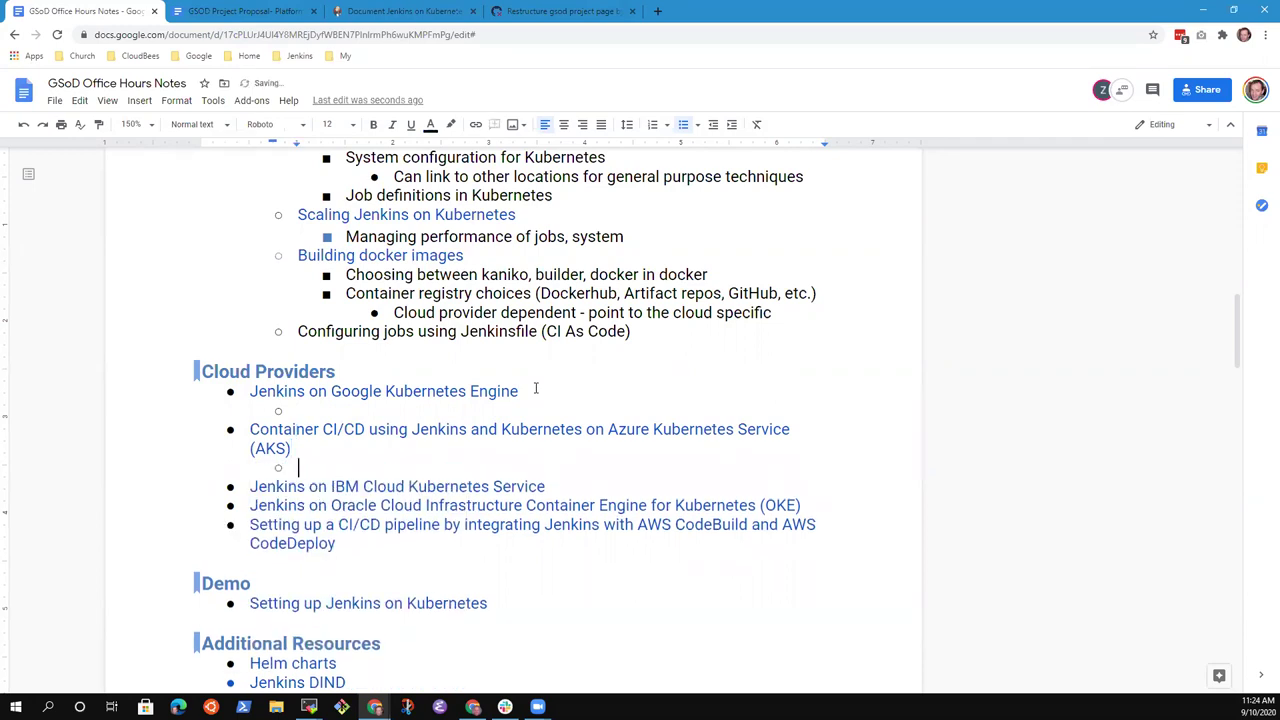
# Fill in the empty sub-items with "GKE" under the Google entry and "AKS" under the Azure entry
pyautogui.press('Up')
pyautogui.press('Up')
pyautogui.write('GJKE')
pyautogui.press('BackSpace')
pyautogui.press('BackSpace')
pyautogui.press('BackSpace')
pyautogui.write('KE')
pyautogui.press('Down')
pyautogui.press('Down')
pyautogui.press('Down')
pyautogui.write('AKS')
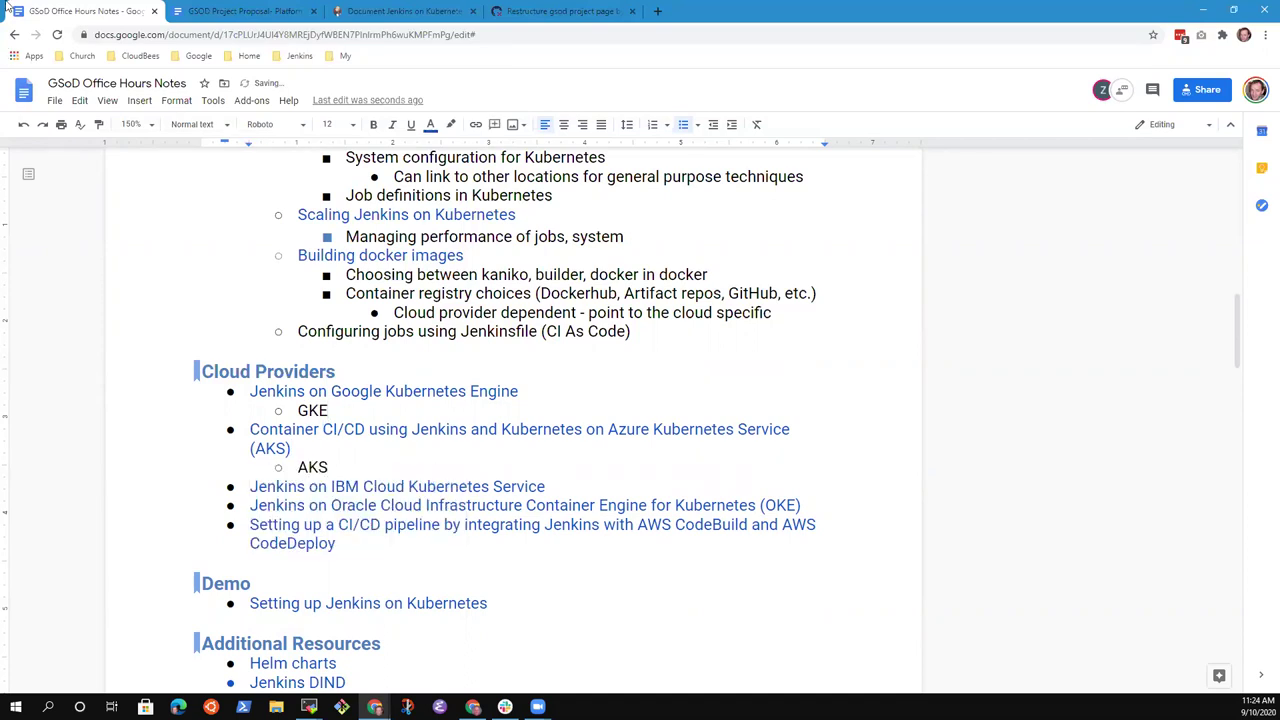
# Open the article linked from "Jenkins on Google Kubernetes Engine", then return to the office hours notes
pyautogui.press('Up')
pyautogui.click(378, 391)
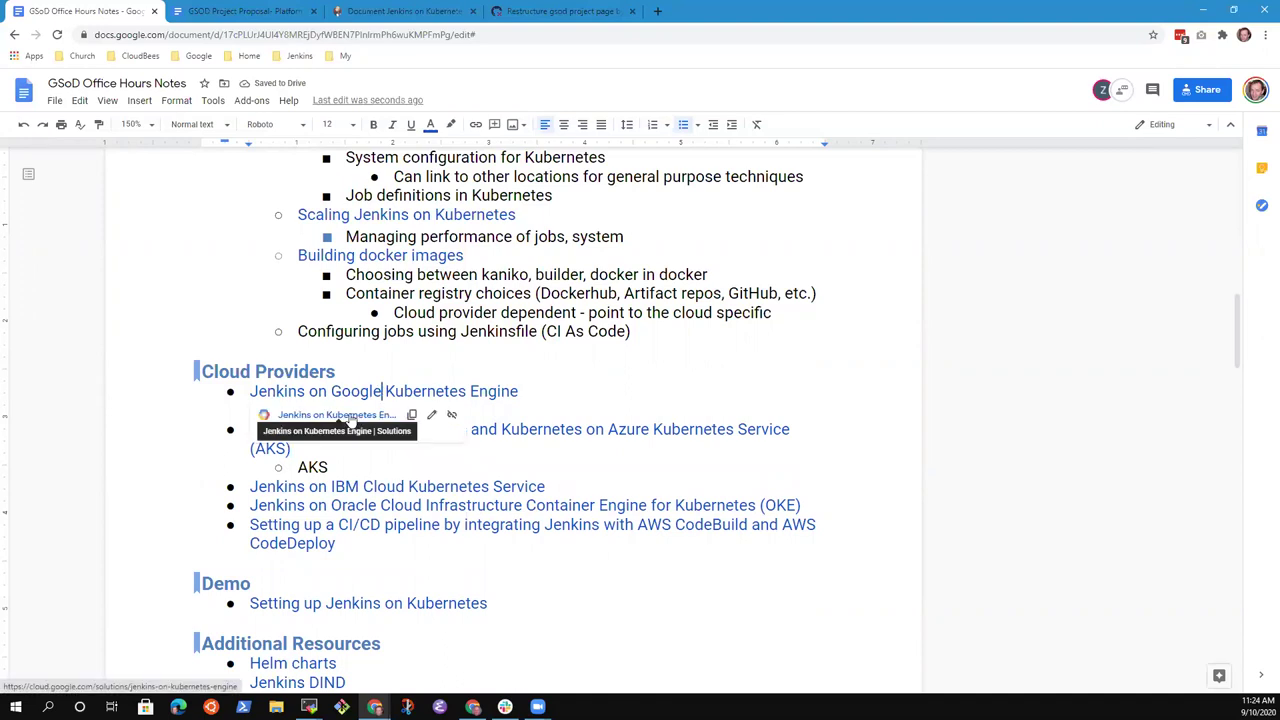
pyautogui.click(347, 416)
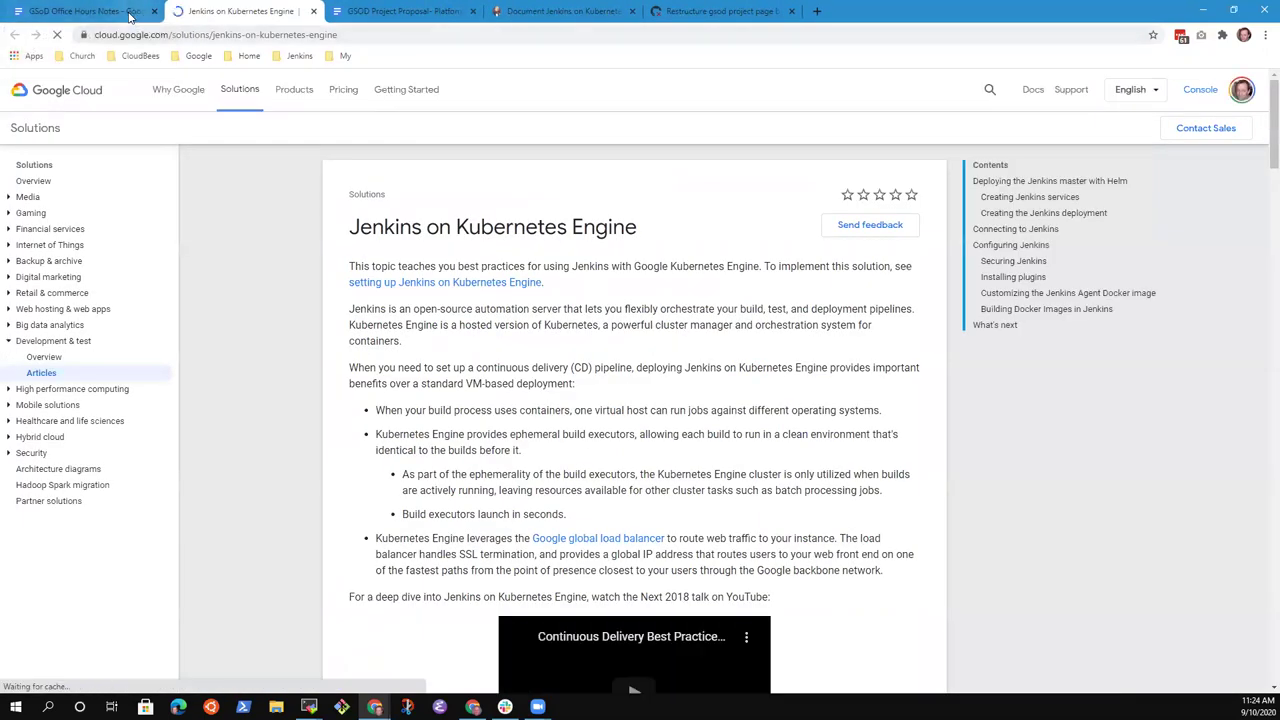
pyautogui.click(130, 13)
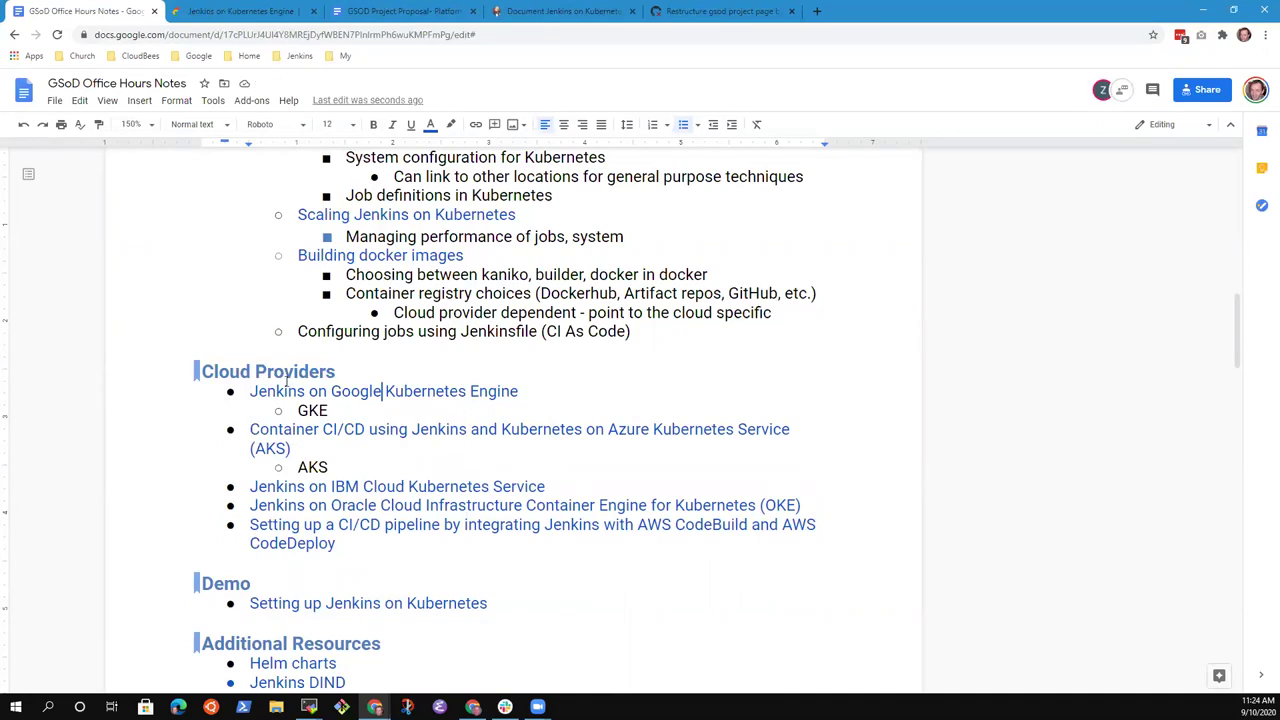
# Open the articles linked from the Azure Kubernetes Service and IBM Cloud Kubernetes Service entries, returning to the notes after viewing them
pyautogui.click(381, 438)
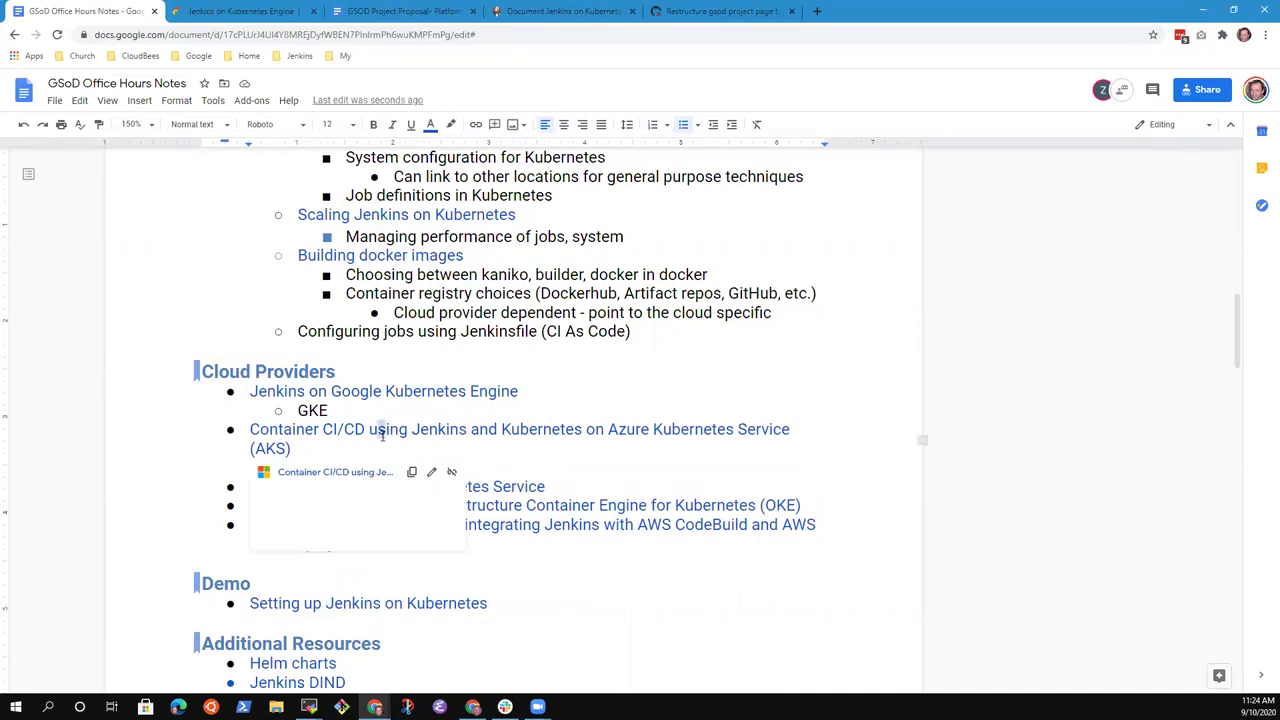
pyautogui.click(350, 477)
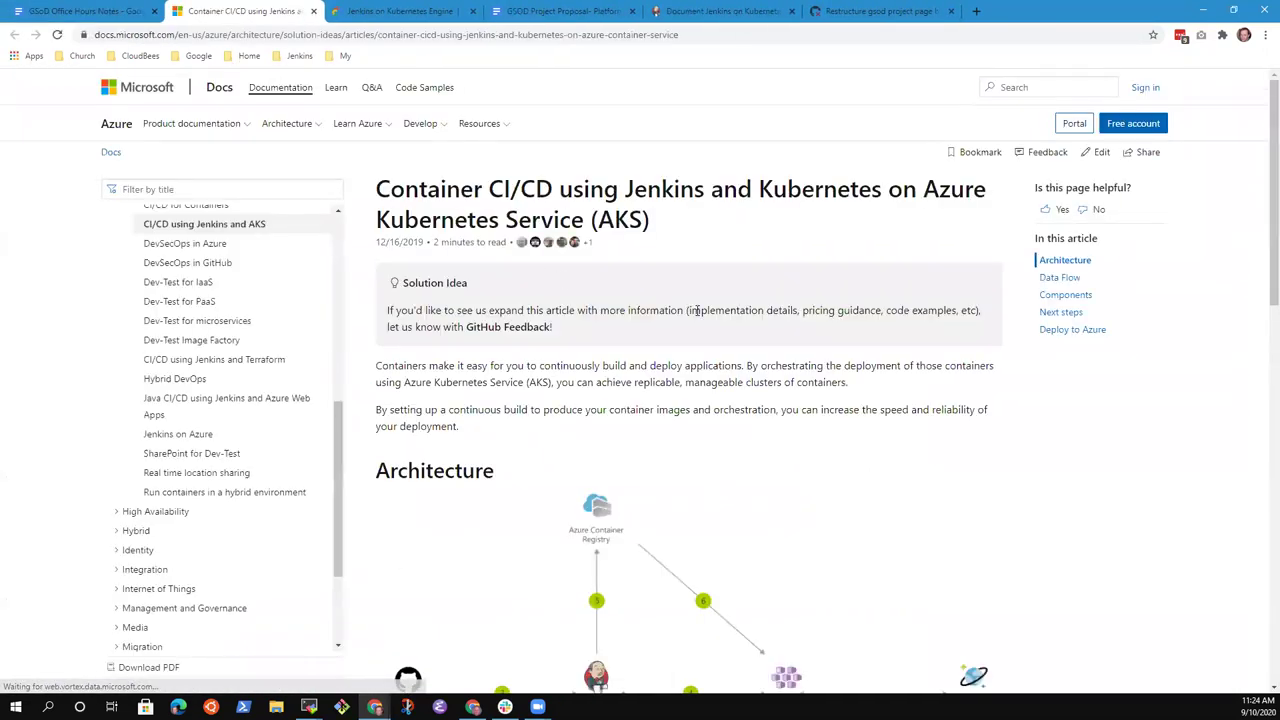
pyautogui.click(406, 13)
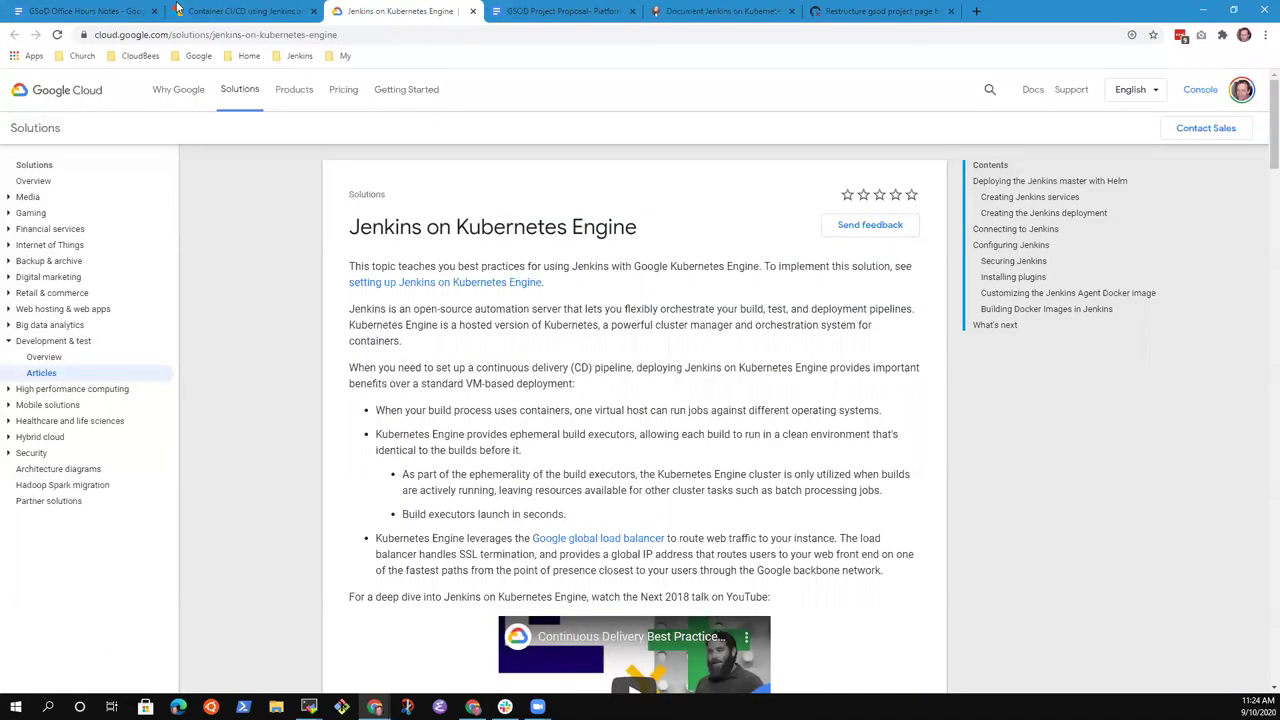
pyautogui.click(222, 12)
pyautogui.click(100, 11)
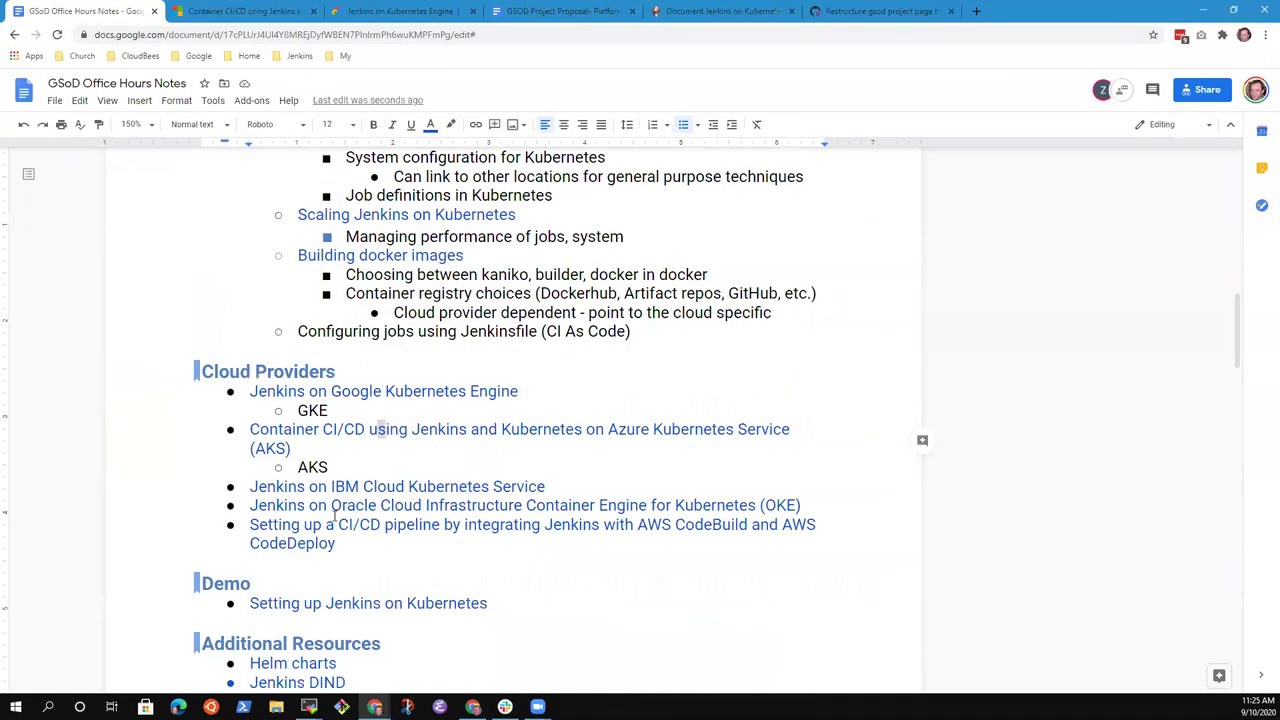
pyautogui.click(395, 487)
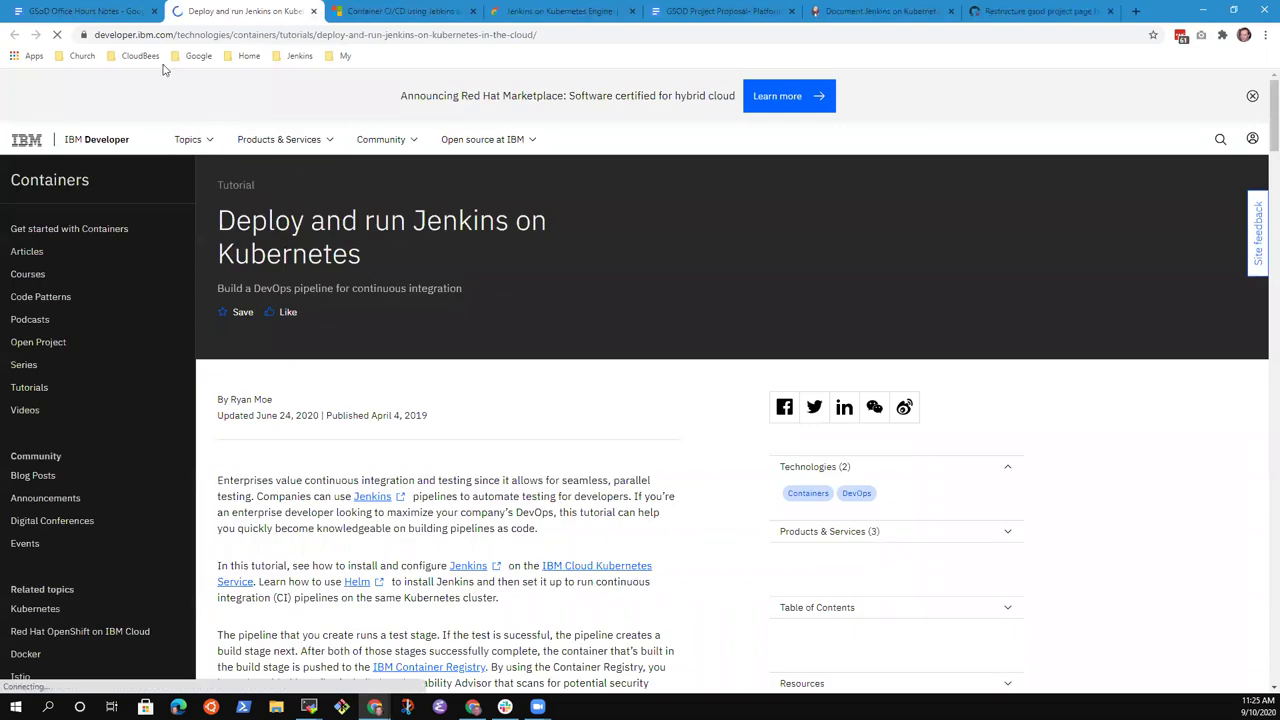
pyautogui.click(75, 12)
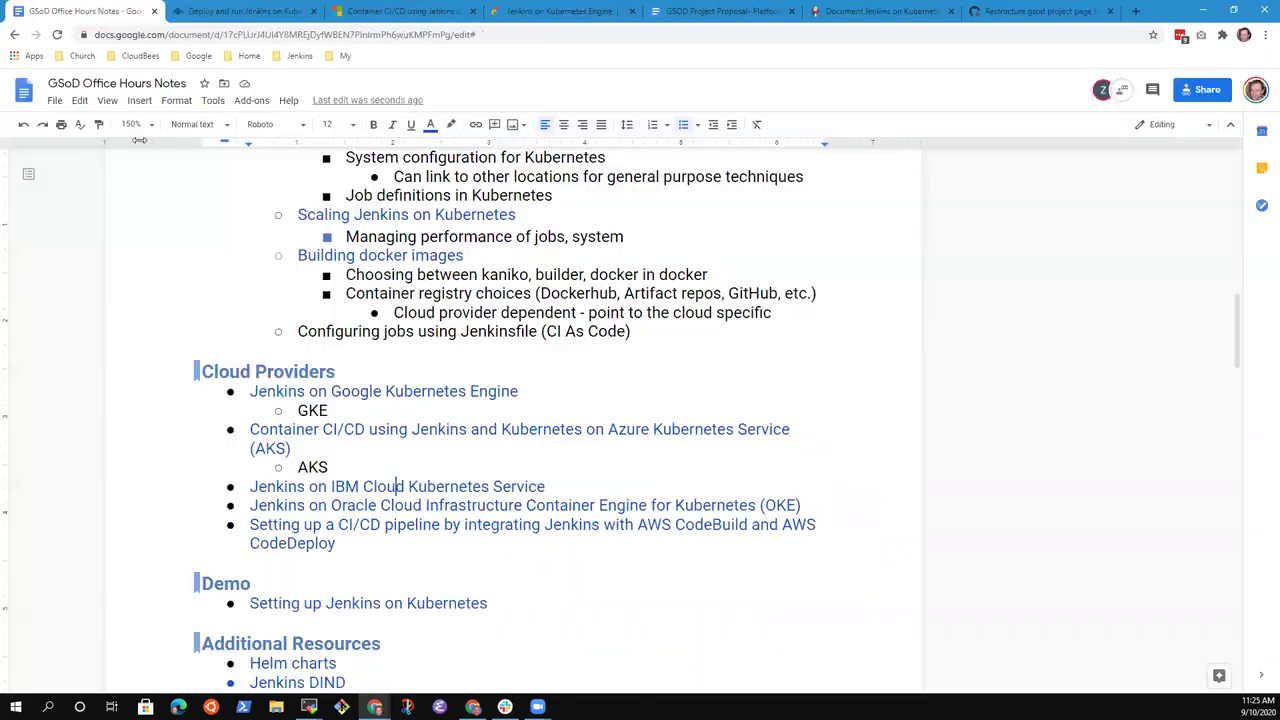
# Add a top-level entry "Jenkins on AWS" below the AKS sub-item in Cloud Providers
pyautogui.click(345, 467)
pyautogui.press('Return')
pyautogui.hotkey('shift', 'Tab')
pyautogui.write('Jen')
pyautogui.press('BackSpace')
pyautogui.write('nk')
pyautogui.press('BackSpace')
pyautogui.press('BackSpace')
pyautogui.write('nkins ')
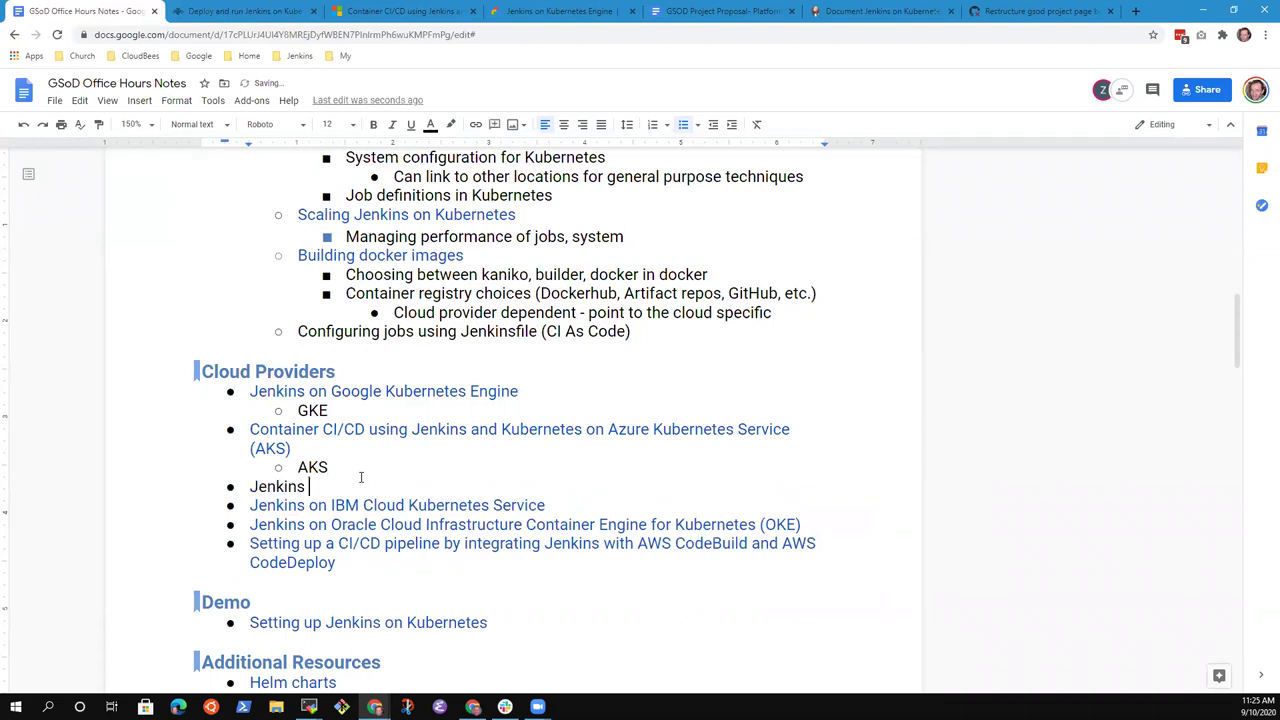
pyautogui.write('on AWS')
# Delete the "Jenkins on AWS" entry together with its empty bullet
pyautogui.press('Up')
pyautogui.press('Down')
pyautogui.press('Down')
pyautogui.press('Down')
pyautogui.press('Down')
pyautogui.click(466, 543)
pyautogui.click(377, 486)
pyautogui.hotkey('shift', 'Home')
pyautogui.press('Delete')
pyautogui.press('Delete')
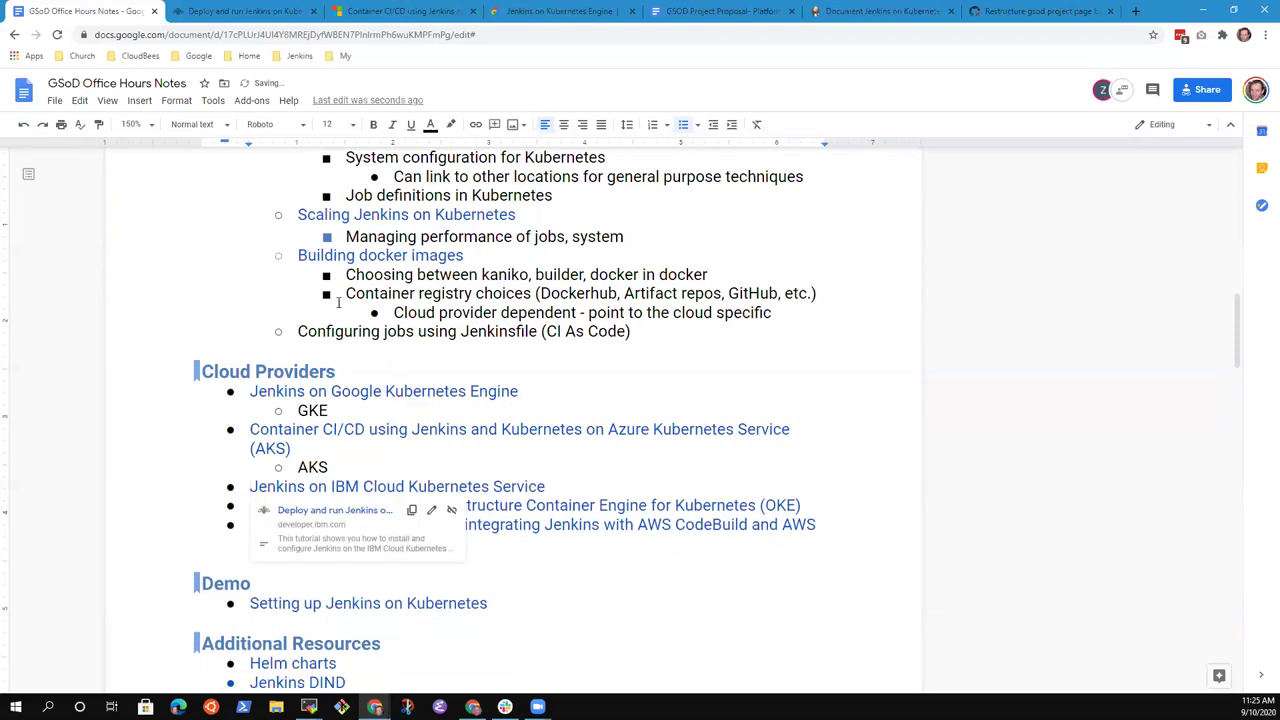
# Open the article linked from the AWS CodeBuild and AWS CodeDeploy entry and skim its walkthrough and solution overview
pyautogui.click(564, 525)
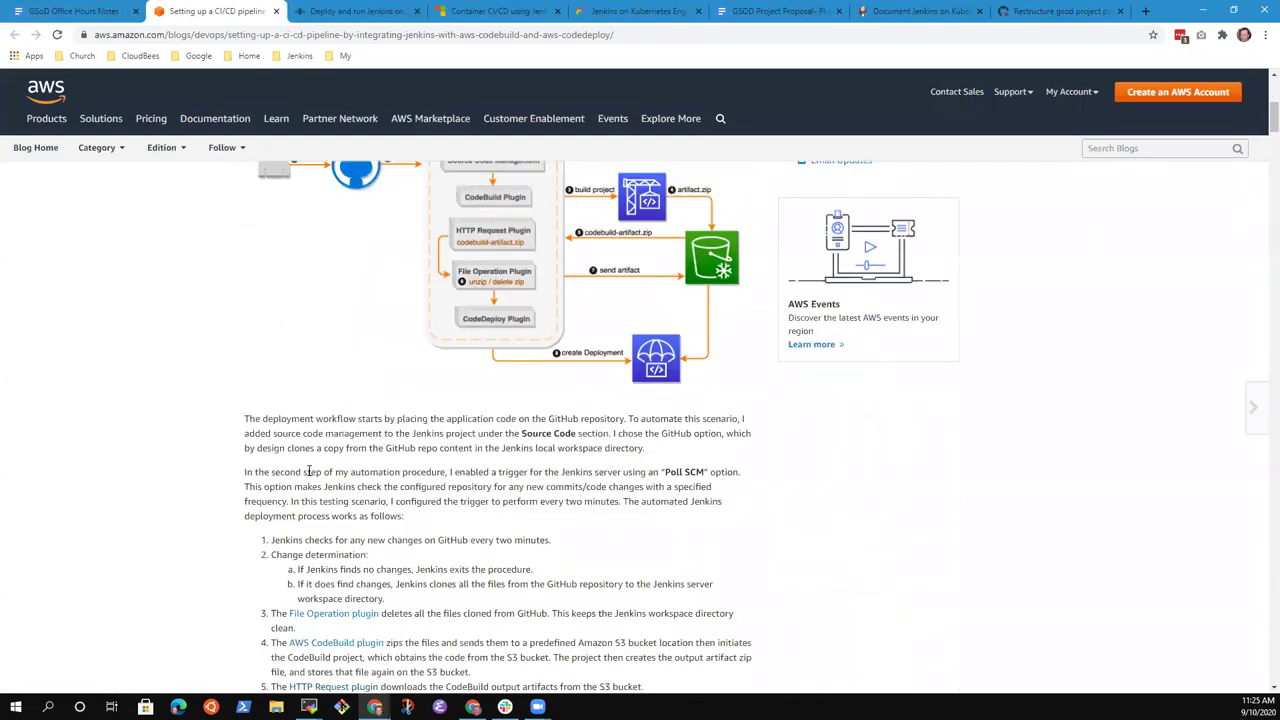
pyautogui.scroll(-12, 343, 478)
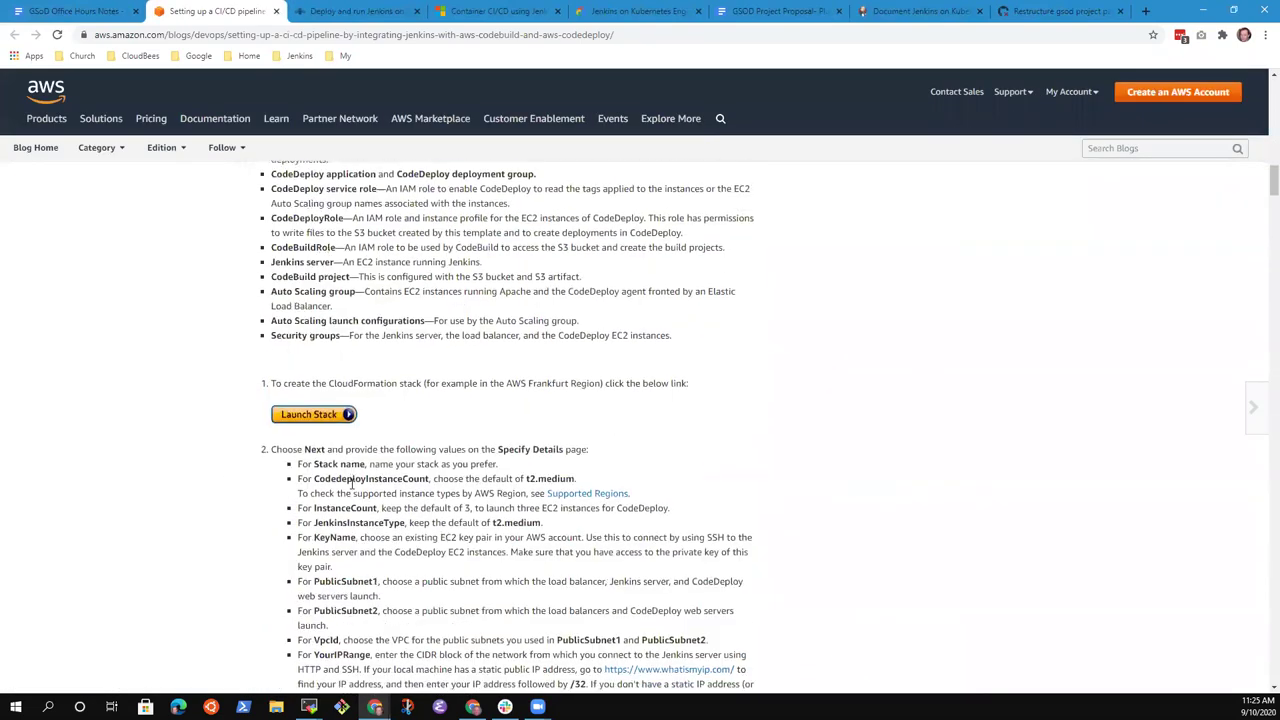
pyautogui.scroll(6, 437, 430)
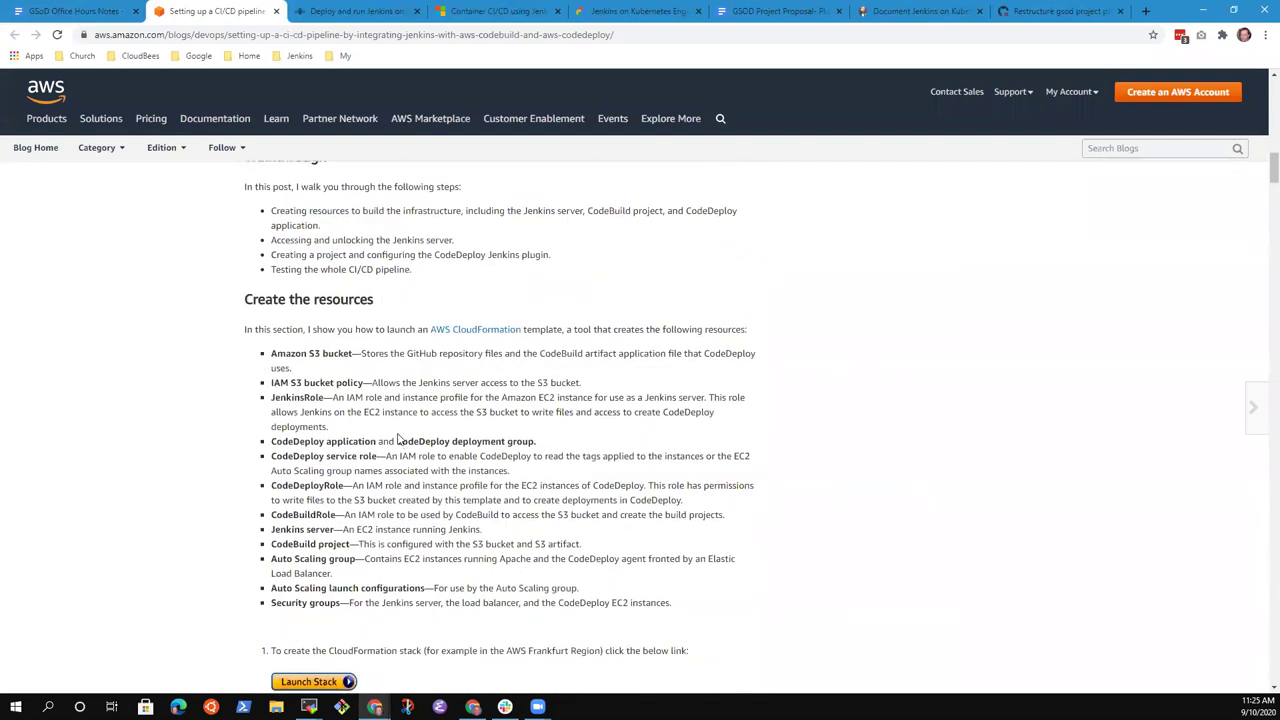
pyautogui.scroll(15, 455, 475)
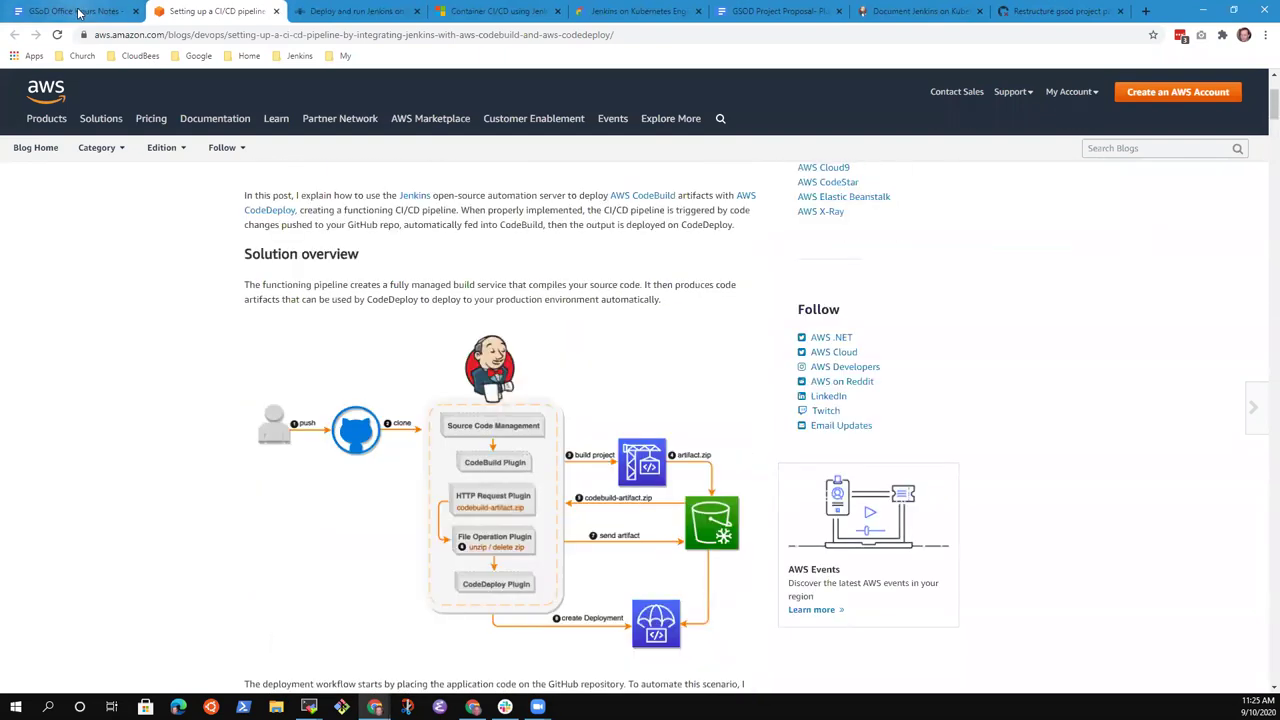
# Return to the GSoD Office Hours Notes and add an "AWS" sub-item under the AWS CodeBuild and AWS CodeDeploy entry
pyautogui.click(78, 11)
pyautogui.click(400, 543)
pyautogui.press('Down')
pyautogui.press('Down')
pyautogui.press('Up')
pyautogui.press('Up')
pyautogui.press('Up')
pyautogui.press('Up')
pyautogui.press('Up')
pyautogui.press('Up')
pyautogui.press('Up')
pyautogui.press('Up')
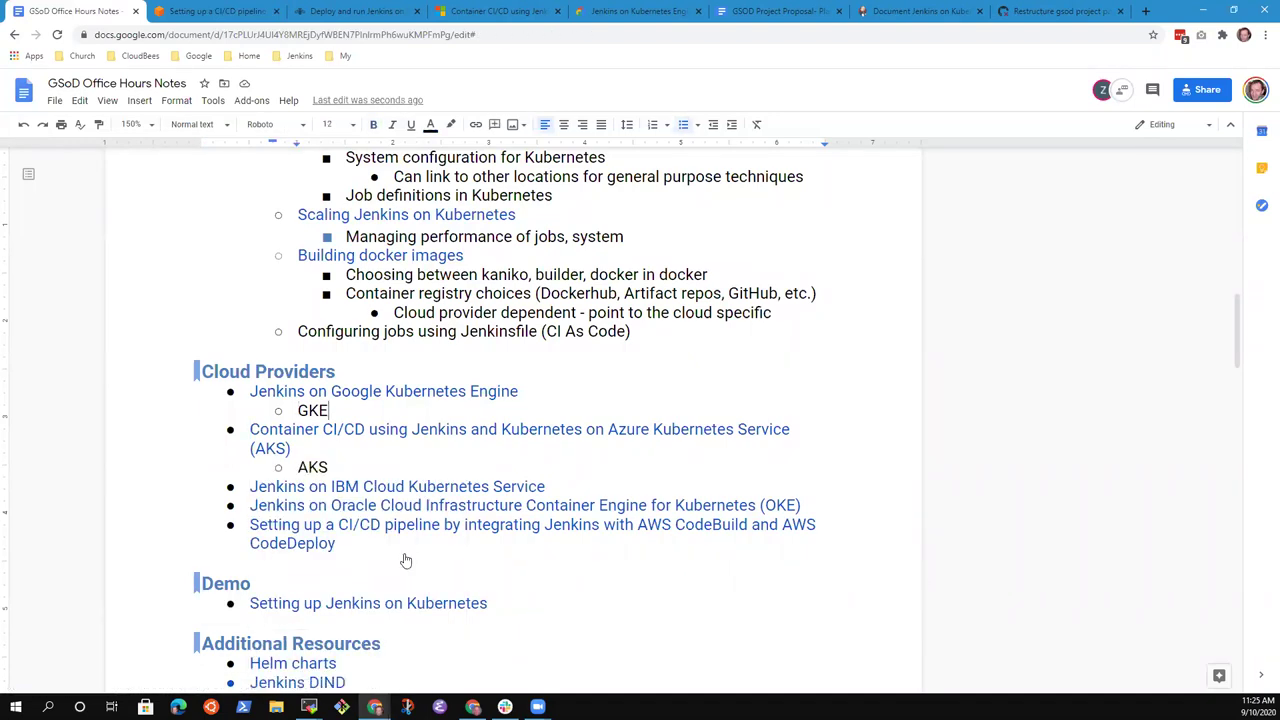
pyautogui.press('Down')
pyautogui.press('Down')
pyautogui.press('Down')
pyautogui.press('Down')
pyautogui.press('Down')
pyautogui.press('Down')
pyautogui.press('Down')
pyautogui.press('Right')
pyautogui.press('Return')
pyautogui.press('Tab')
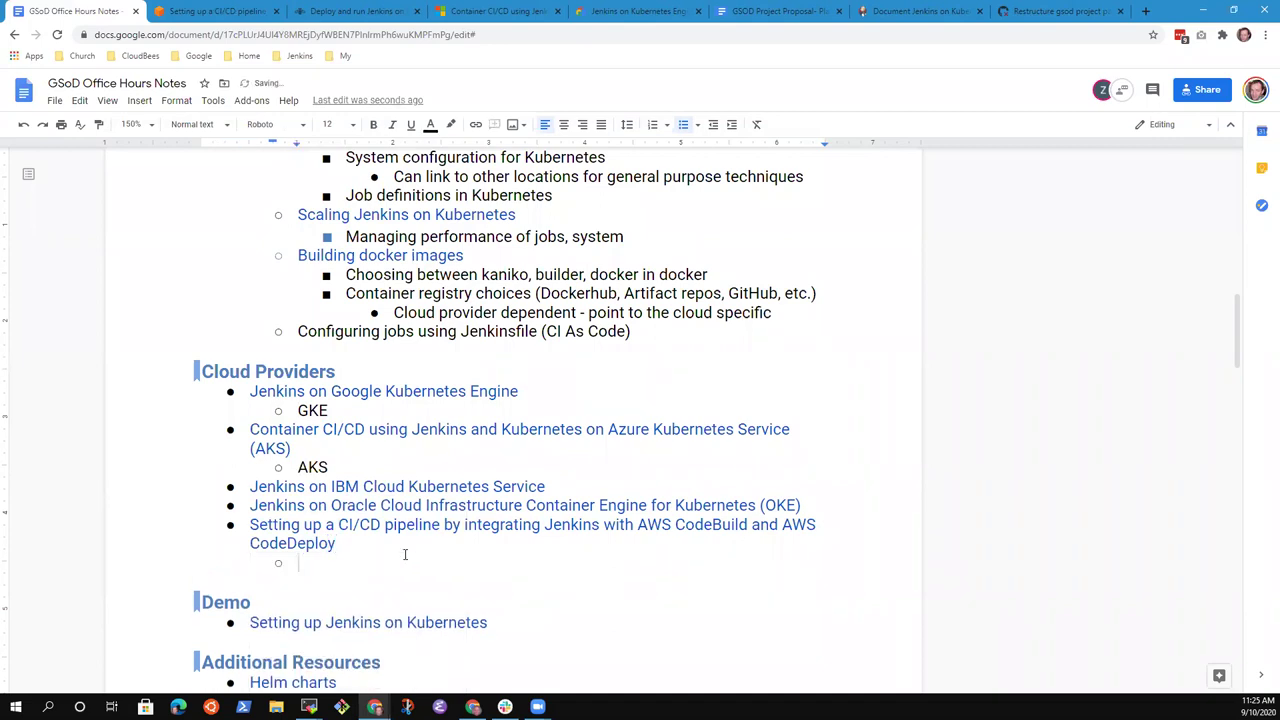
pyautogui.write('AWS')
# Move the AWS CodeBuild and AWS CodeDeploy entry with its AWS sub-item to the start of the Cloud Providers list
pyautogui.press('Up')
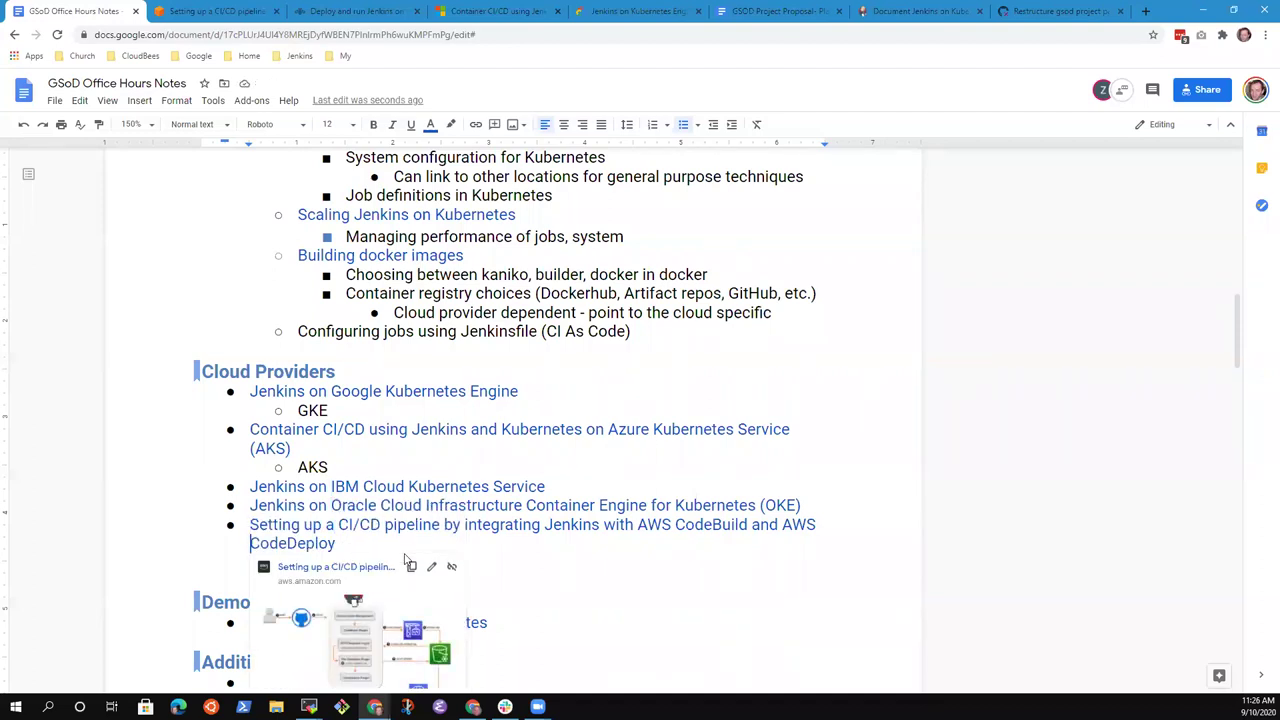
pyautogui.press('Down')
pyautogui.press('Up')
pyautogui.press('Up')
pyautogui.press('Up')
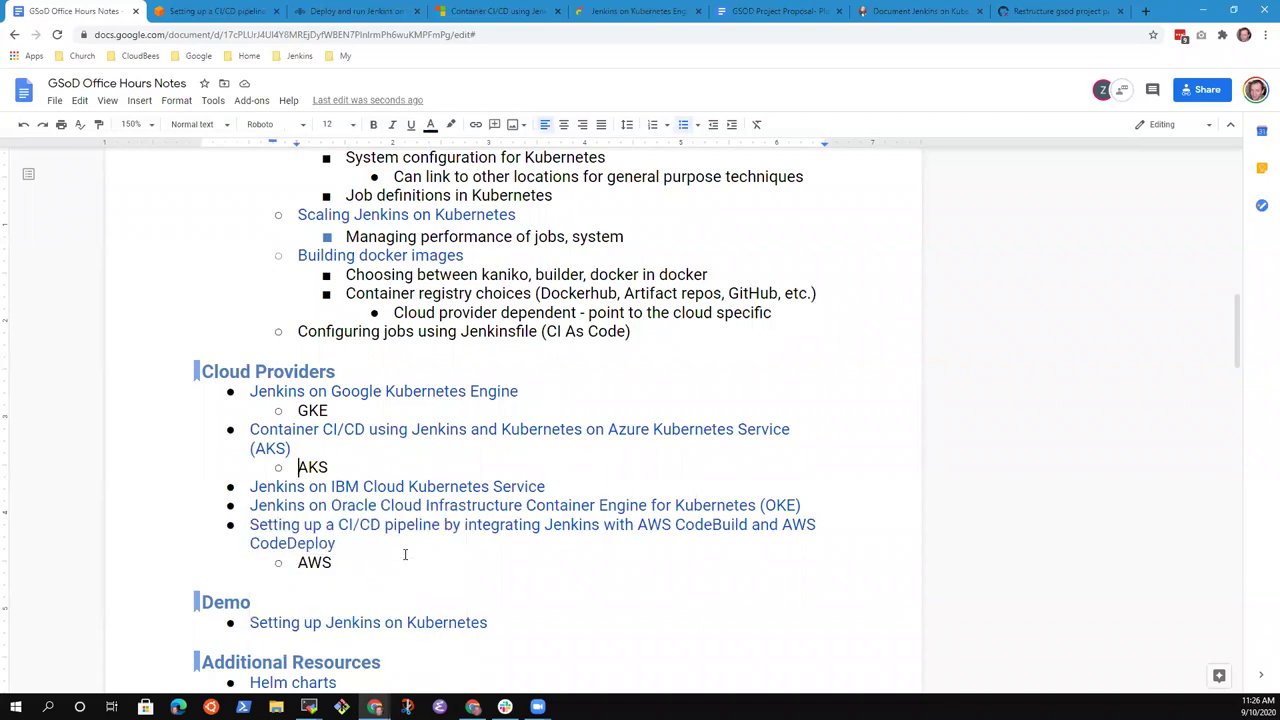
pyautogui.press('Down')
pyautogui.press('Down')
pyautogui.hotkey('shift', 'Down')
pyautogui.hotkey('shift', 'Down')
pyautogui.hotkey('shift', 'Down')
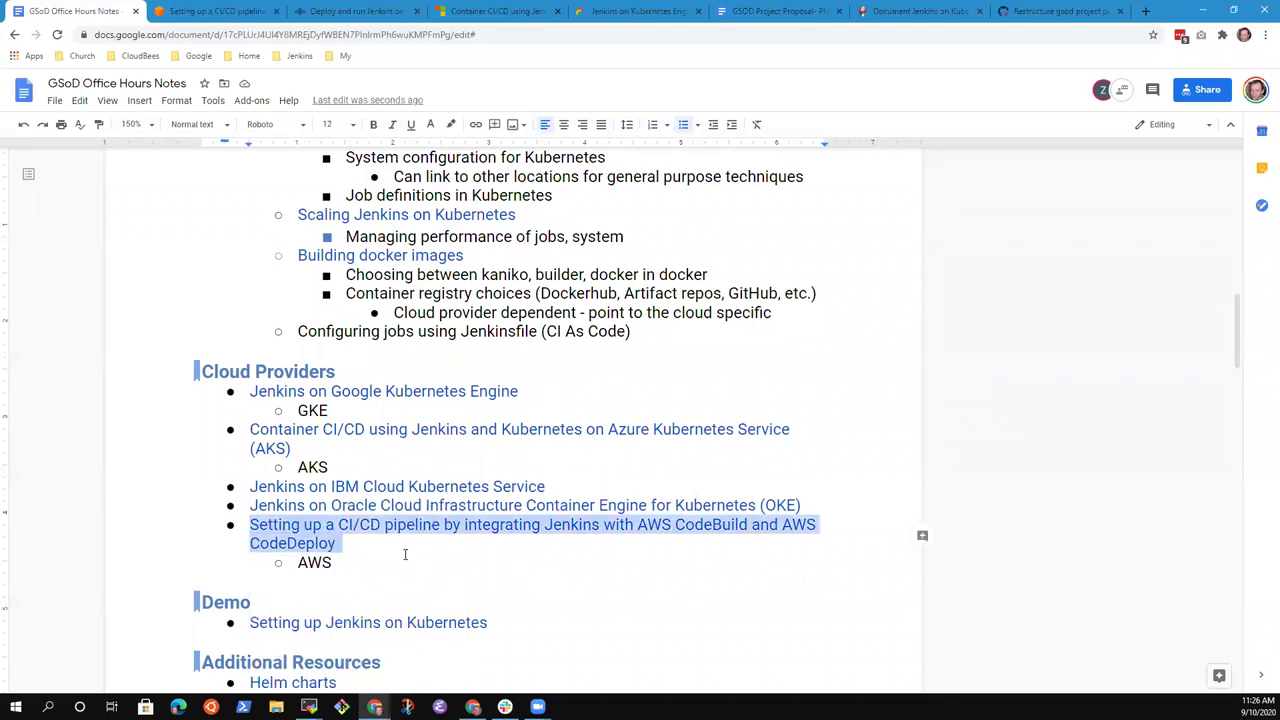
pyautogui.hotkey('ctrl', 'x')
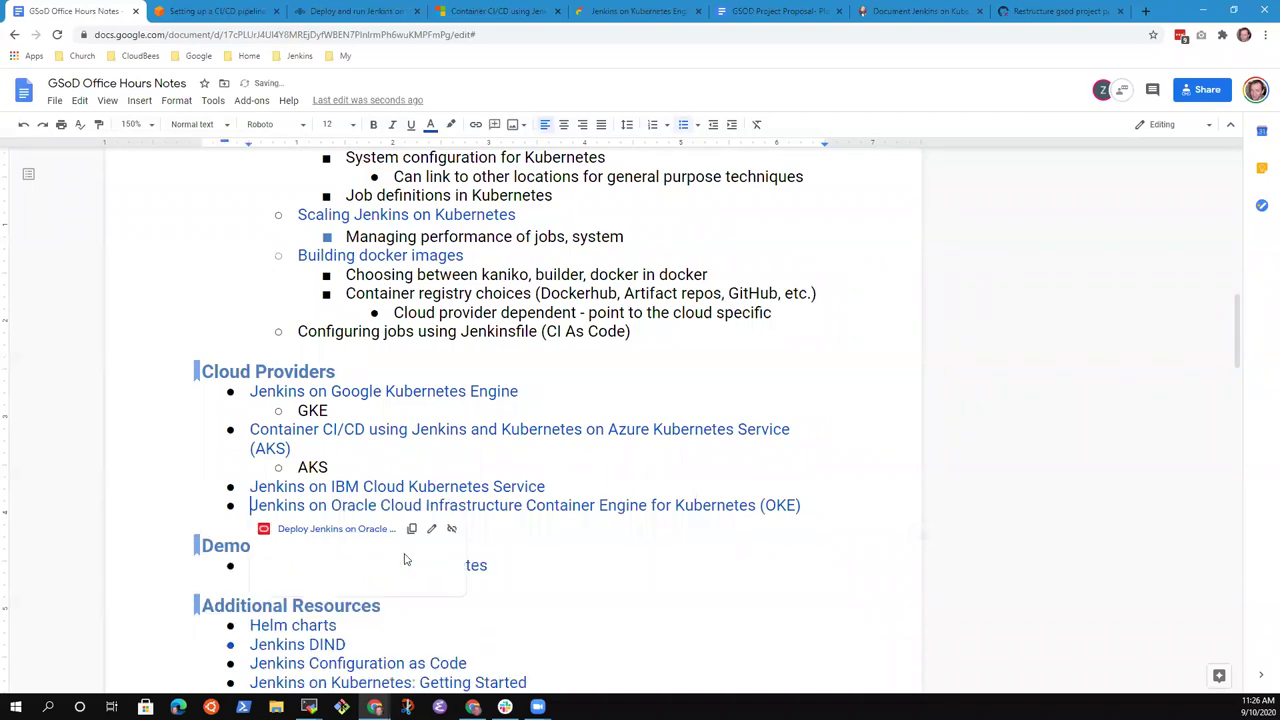
pyautogui.press('Up')
pyautogui.press('Up')
pyautogui.press('Up')
pyautogui.press('Up')
pyautogui.press('Up')
pyautogui.press('Up')
pyautogui.hotkey('ctrl', 'v')
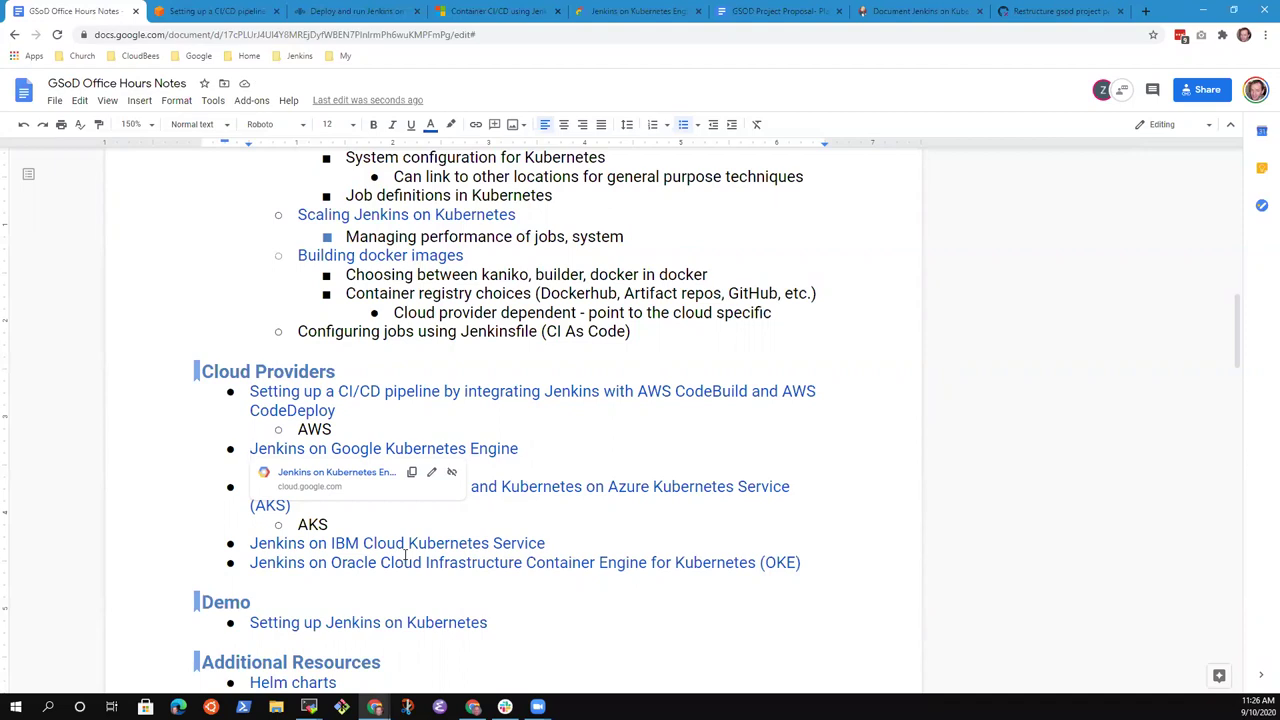
# Shorten the first Cloud Providers entry so its title ends with "integrating Jenkins with CodeBuild & CodeDeploy"
pyautogui.press('Up')
pyautogui.press('Up')
pyautogui.hotkey('ctrl', 'shift', 'Left')
pyautogui.press('BackSpace')
pyautogui.hotkey('ctrl', 'Left')
pyautogui.hotkey('ctrl', 'Left')
pyautogui.hotkey('ctrl', 'shift', 'Left')
pyautogui.press('BackSpace')
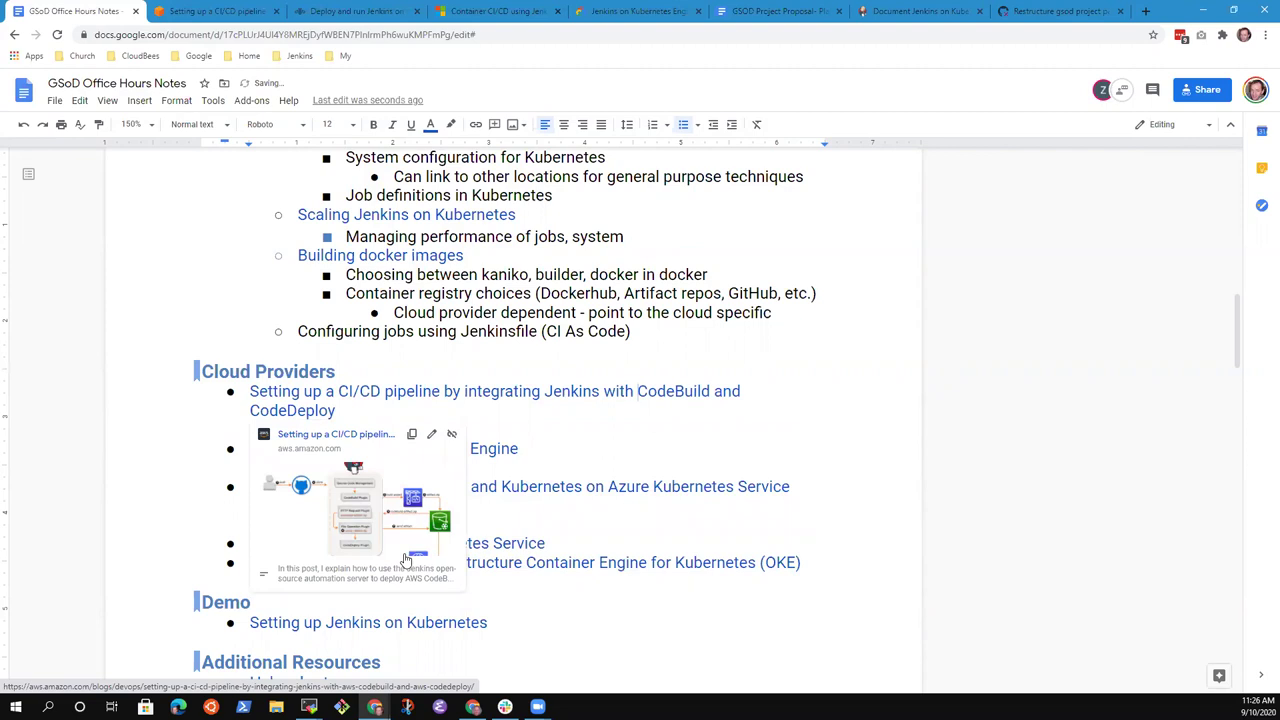
pyautogui.hotkey('ctrl', 'shift', 'Left')
pyautogui.write('&')
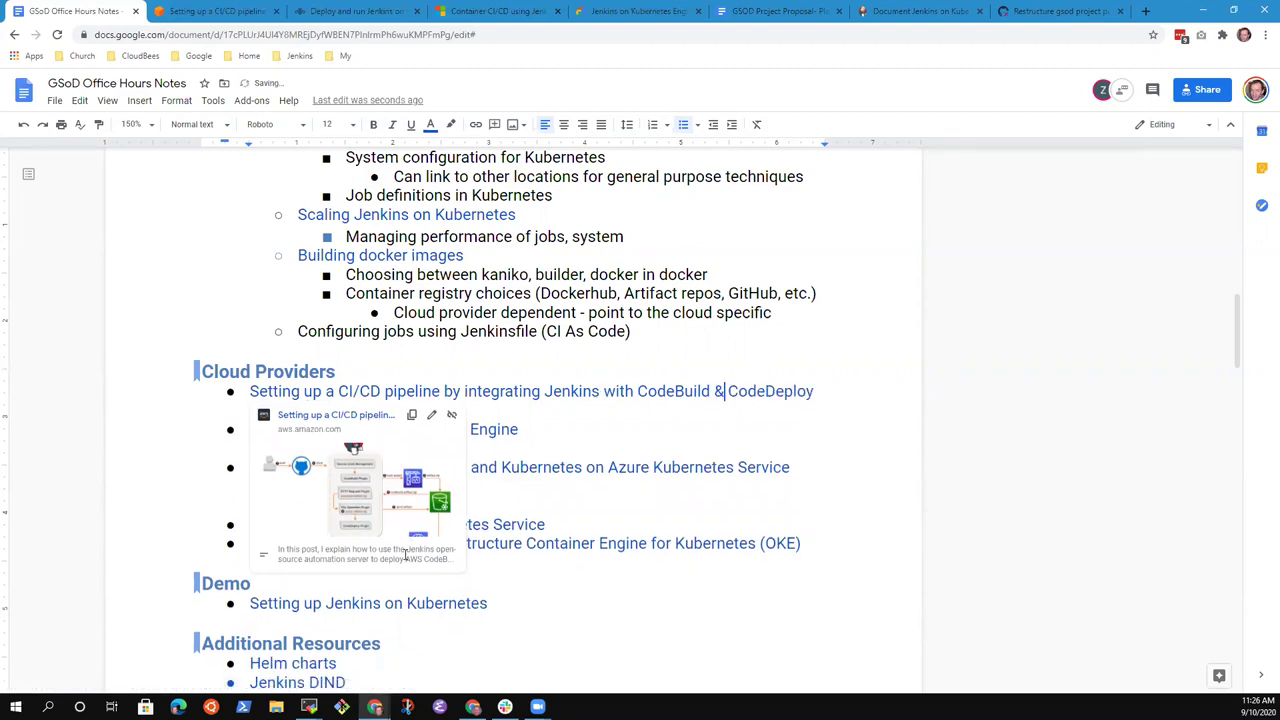
pyautogui.click(600, 391)
pyautogui.click(626, 430)
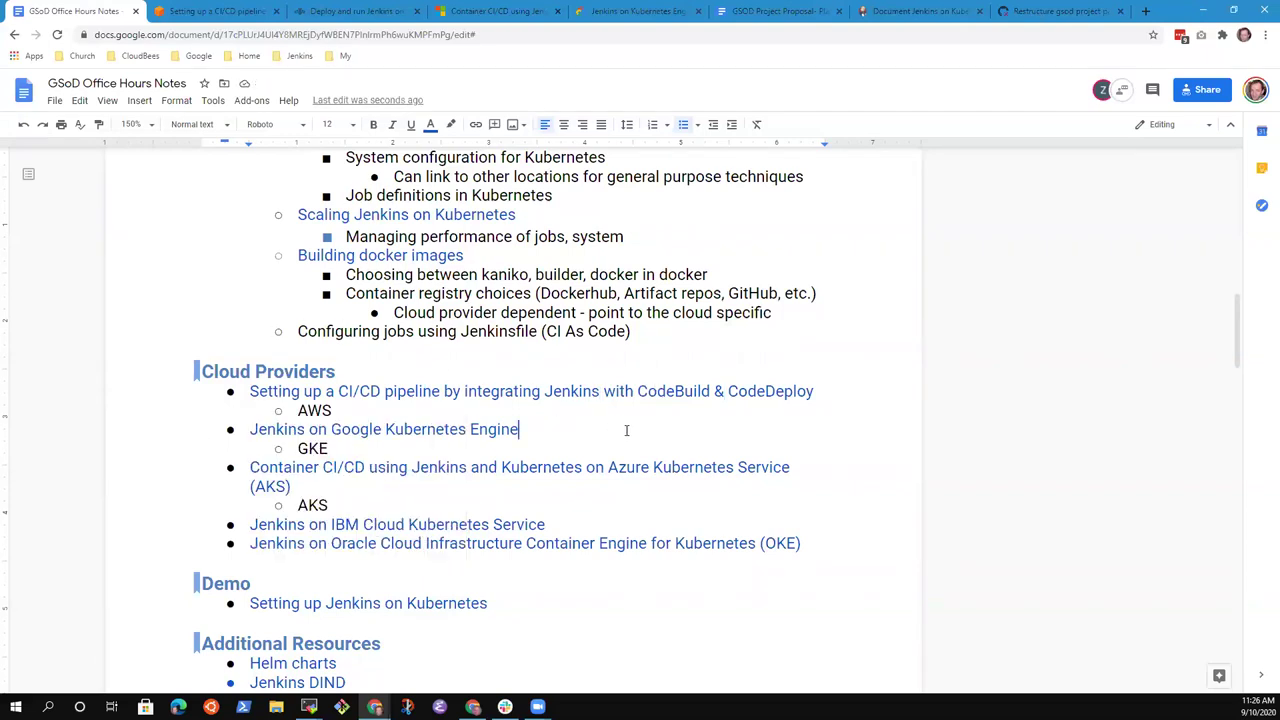
# Move the Azure Kubernetes Service entry with its AKS sub-item above the Jenkins on Google Kubernetes Engine entry
pyautogui.press('Down')
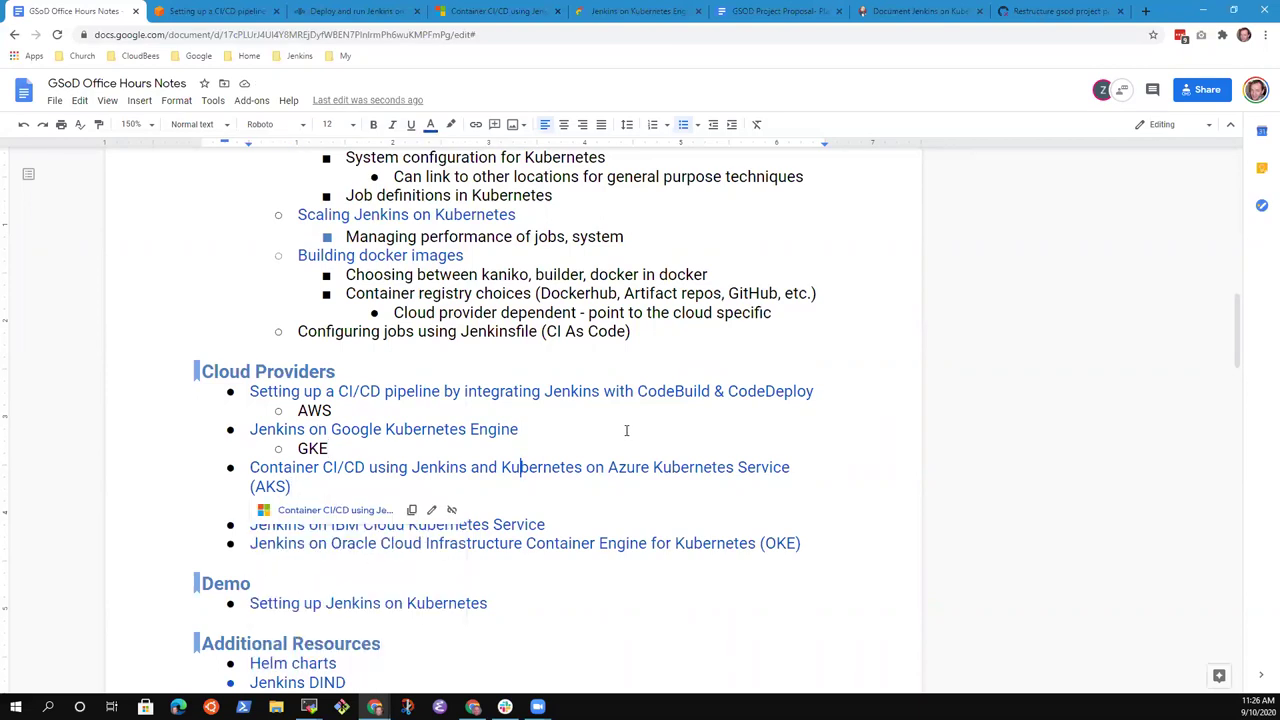
pyautogui.press('Home')
pyautogui.hotkey('shift', 'Down')
pyautogui.hotkey('shift', 'Down')
pyautogui.hotkey('shift', 'Down')
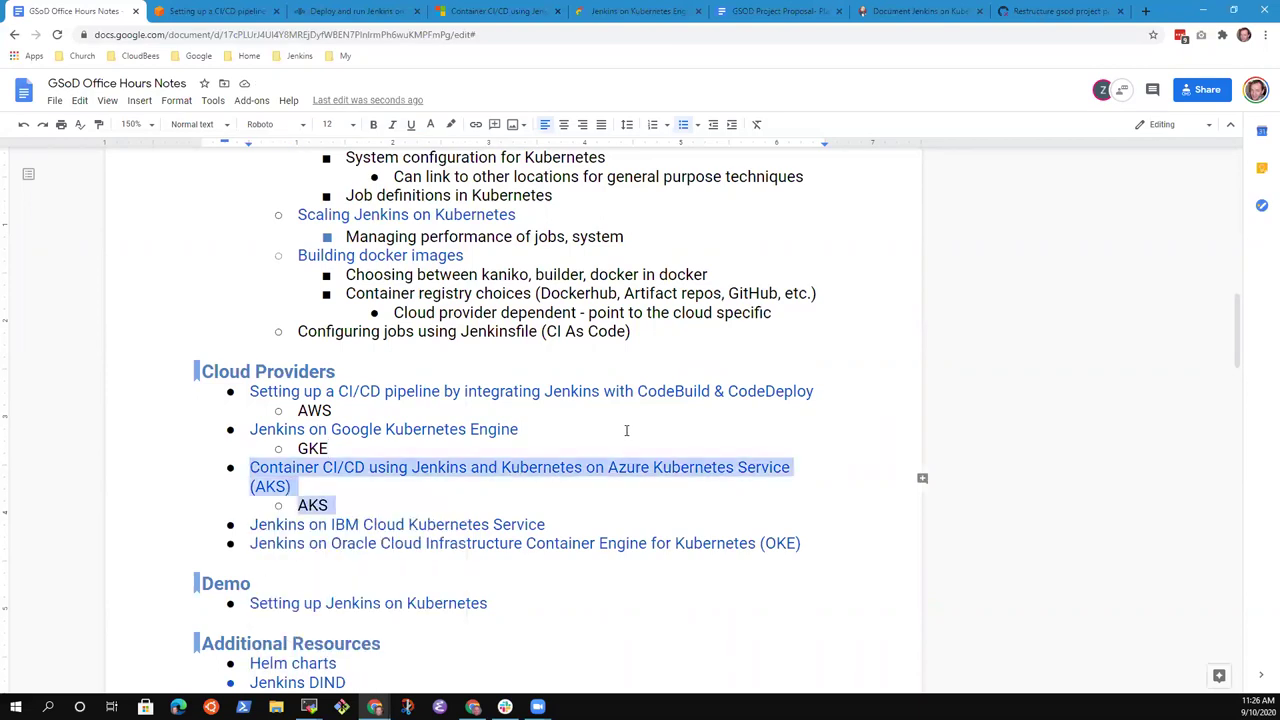
pyautogui.hotkey('ctrl', 'x')
pyautogui.press('Up')
pyautogui.hotkey('ctrl', 'v')
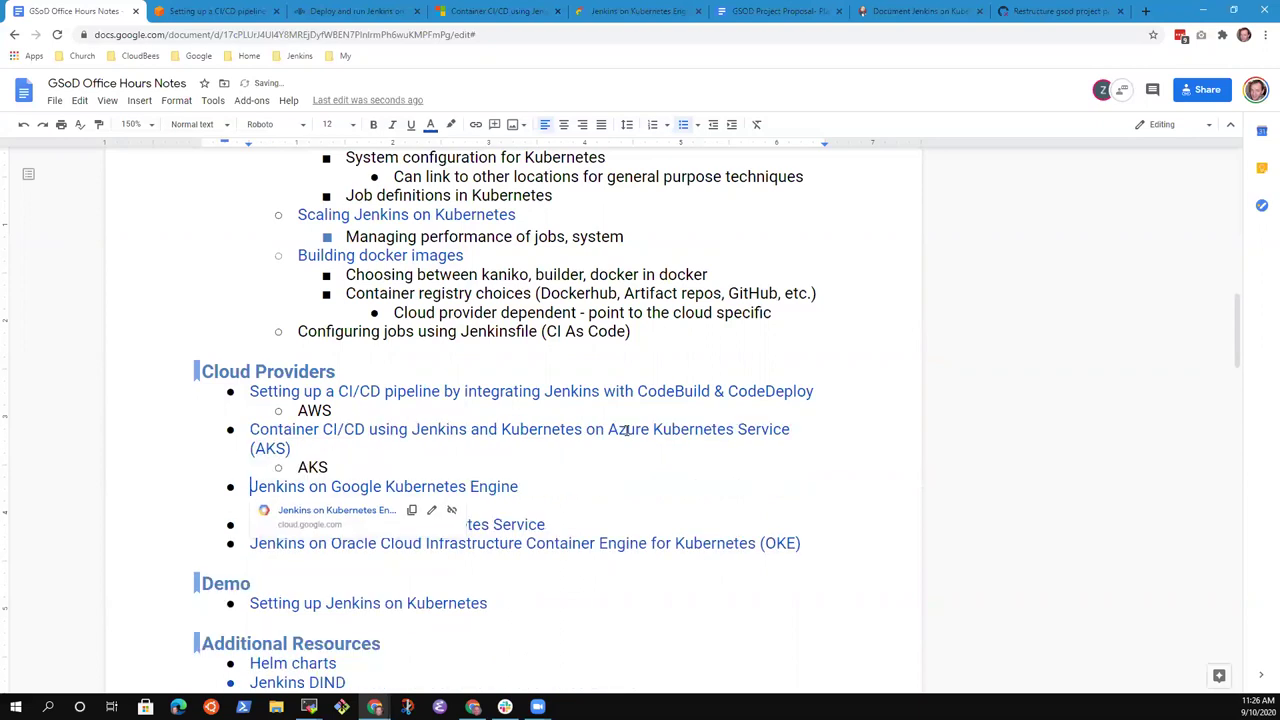
pyautogui.press('Down')
pyautogui.press('Down')
pyautogui.press('Up')
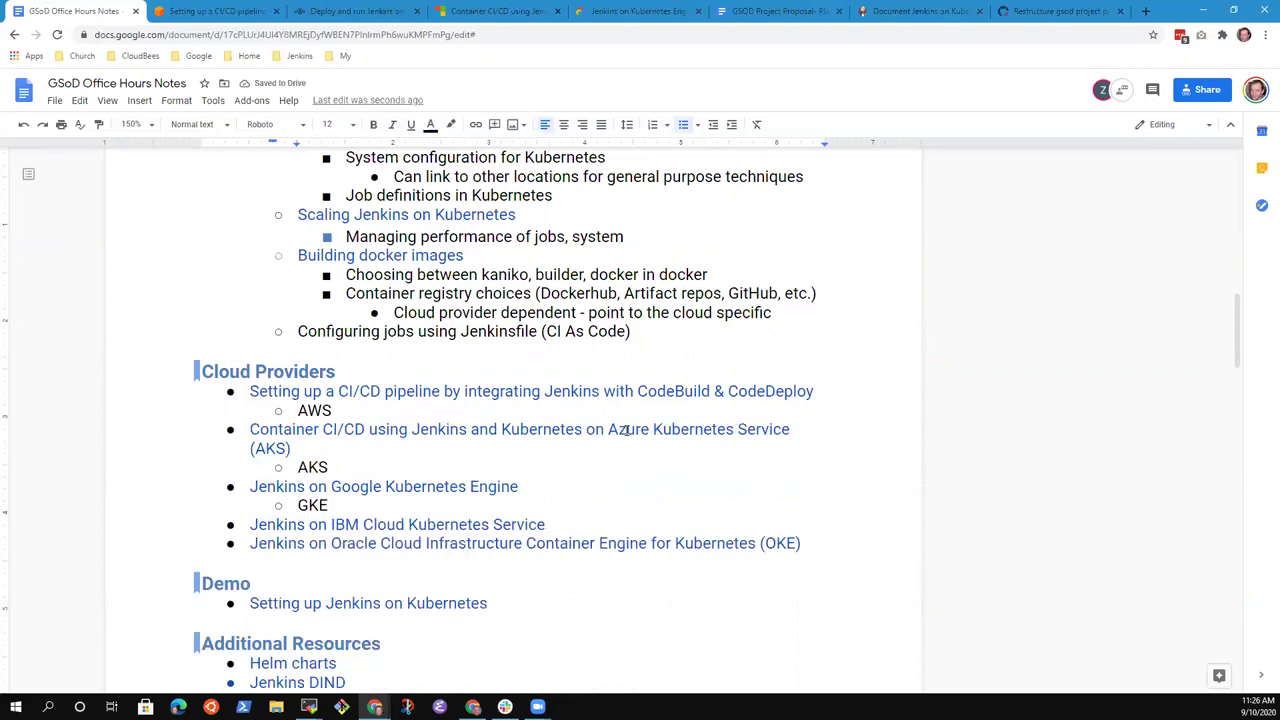
# Replace "and" with "&" between Jenkins and Kubernetes in the Azure Kubernetes Service entry's title
pyautogui.press('Down')
pyautogui.press('Up')
pyautogui.press('Up')
pyautogui.press('Up')
pyautogui.press('Up')
pyautogui.press('Up')
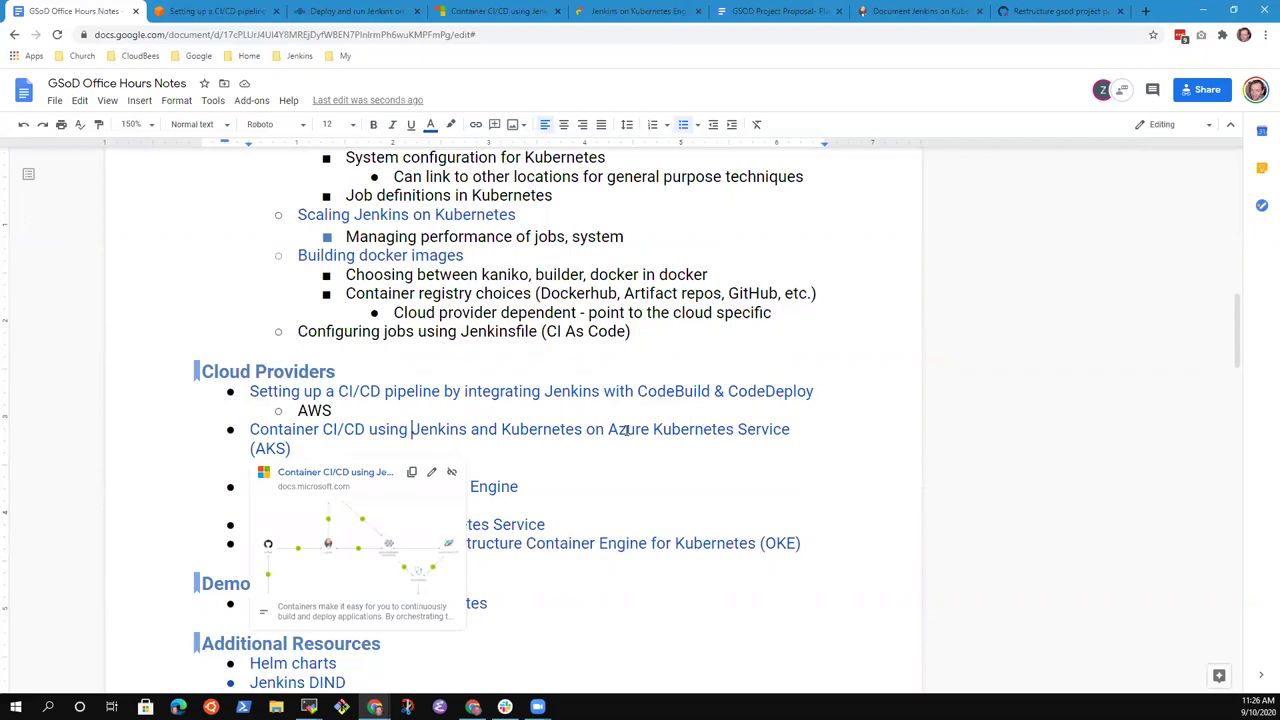
pyautogui.hotkey('ctrl', 'Right')
pyautogui.hotkey('ctrl', 'Right')
pyautogui.hotkey('ctrl', 'shift', 'Left')
pyautogui.write('&')
pyautogui.press('Down')
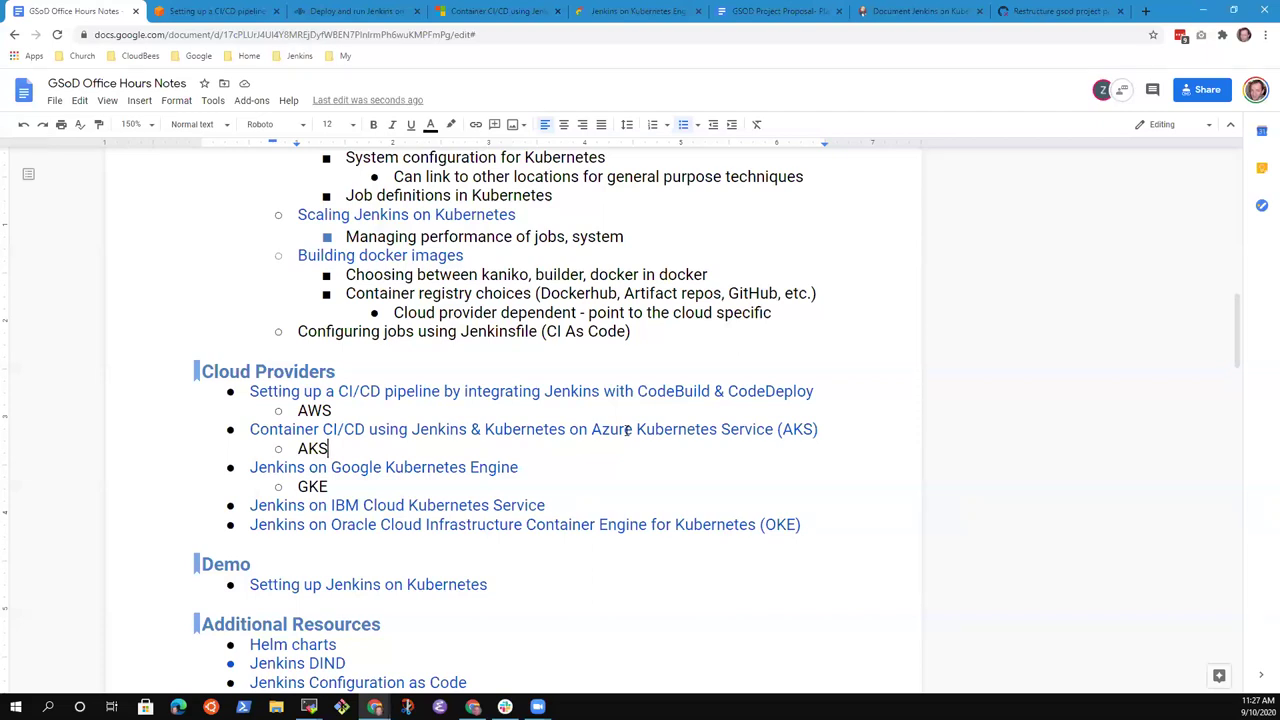
# Replace the AWS sub-item's text with "EKS on AWS - needs account on AWS"
pyautogui.press('Up')
pyautogui.press('Up')
pyautogui.hotkey('shift', 'Home')
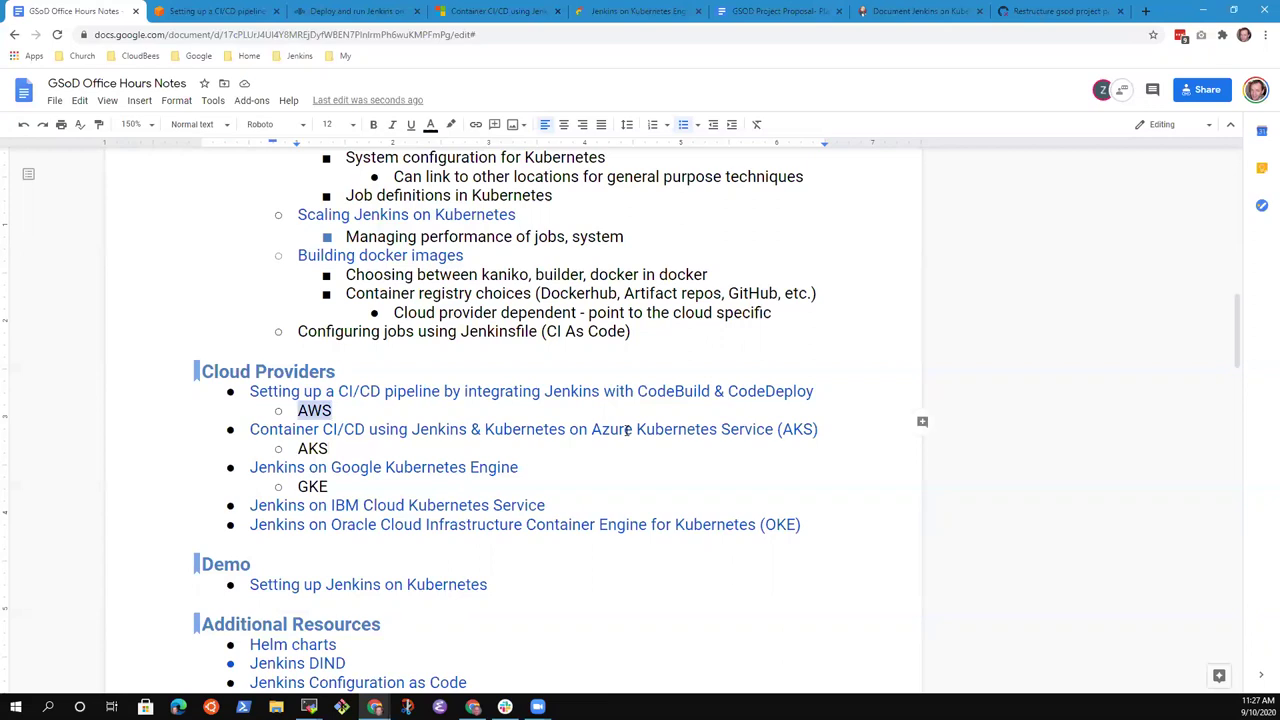
pyautogui.write('EKS on A')
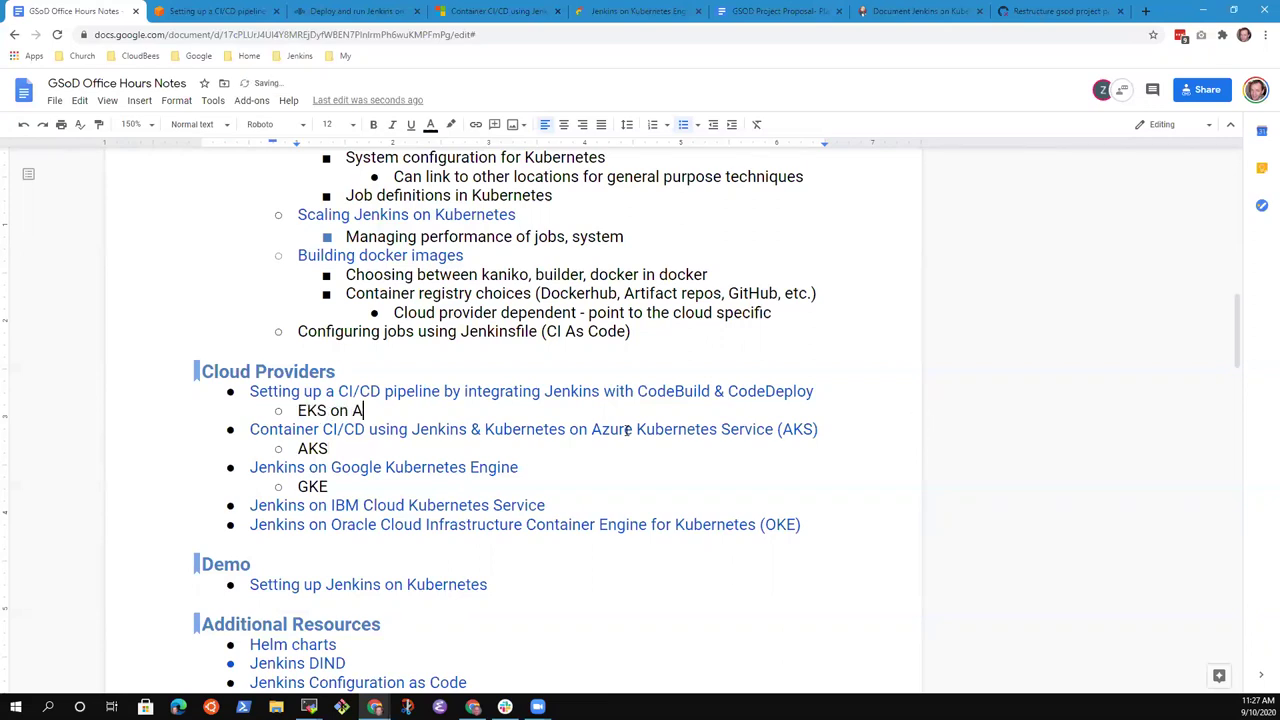
pyautogui.write('WS')
pyautogui.hotkey('ctrl', 'shift', 'Left')
pyautogui.hotkey('ctrl', 'shift', 'Left')
pyautogui.hotkey('ctrl', 'shift', 'Left')
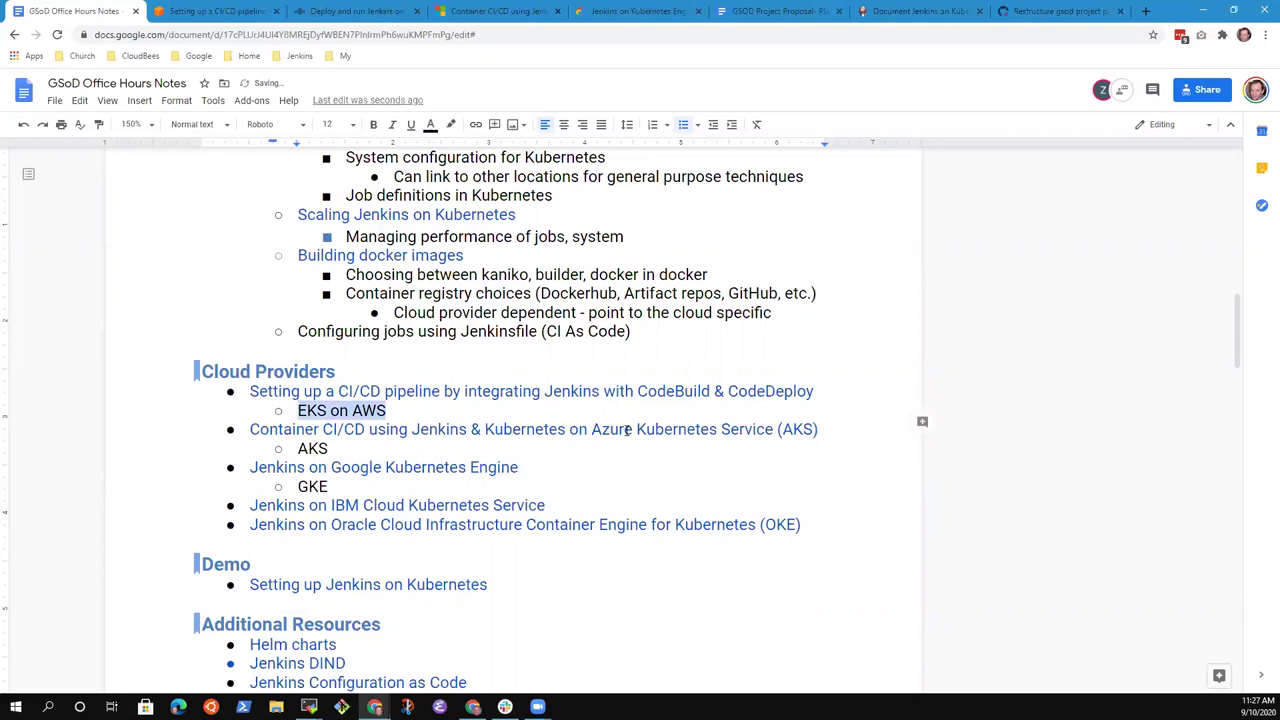
pyautogui.press('Right')
pyautogui.press('Up')
pyautogui.press('Down')
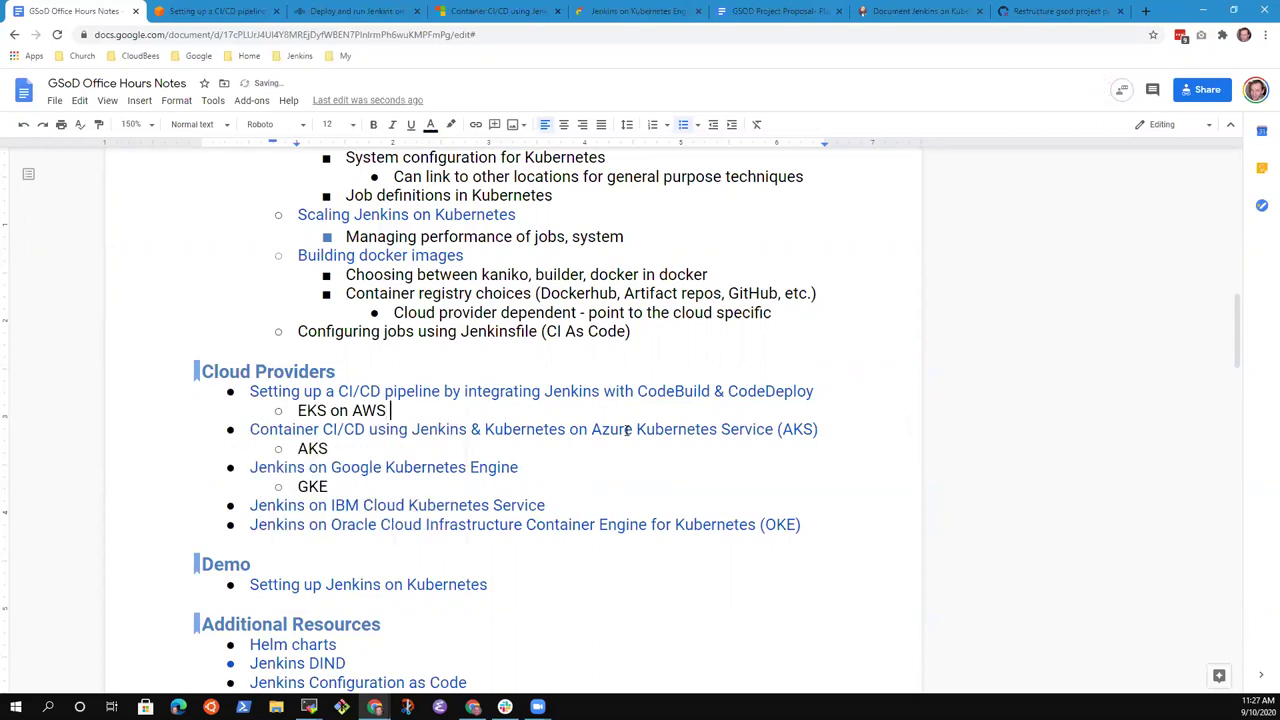
pyautogui.write('- needs account on AWS')
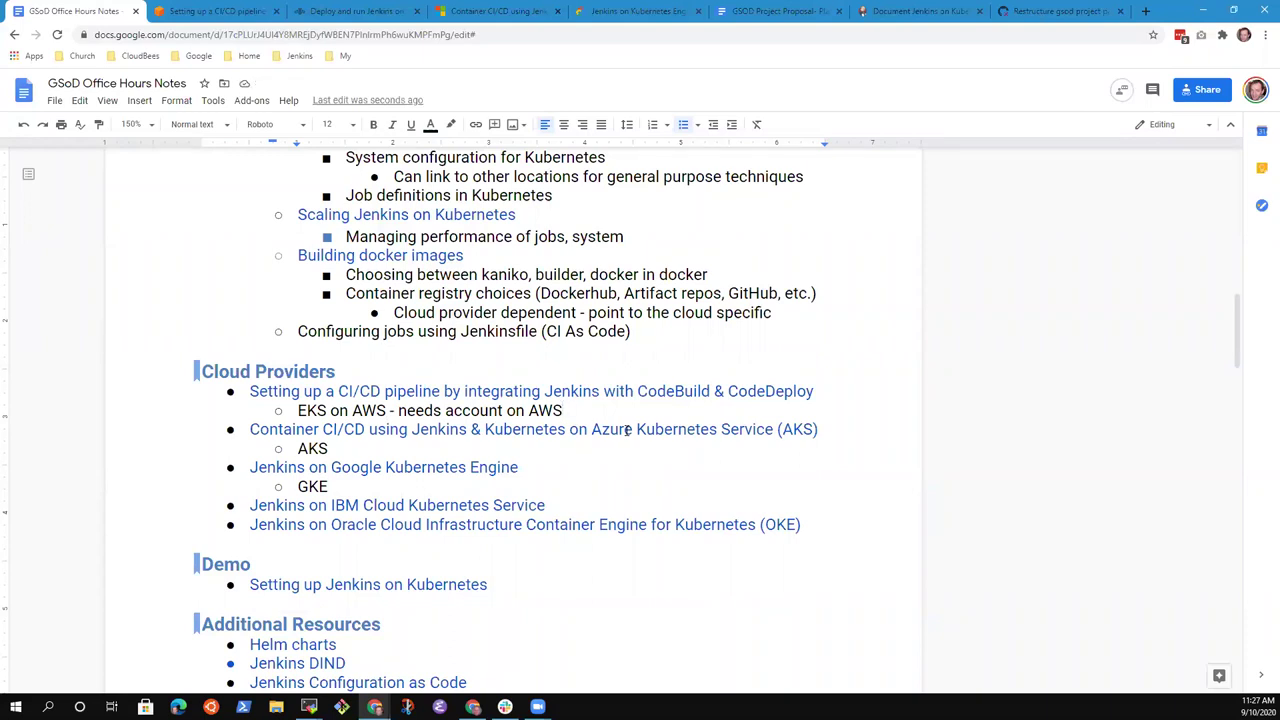
# Append "- needs account on Azure" to the AKS sub-item and "- needs account on Google Cloud Platform" to the GKE sub-item
pyautogui.press('Down')
pyautogui.press('Down')
pyautogui.write('- needs acocu')
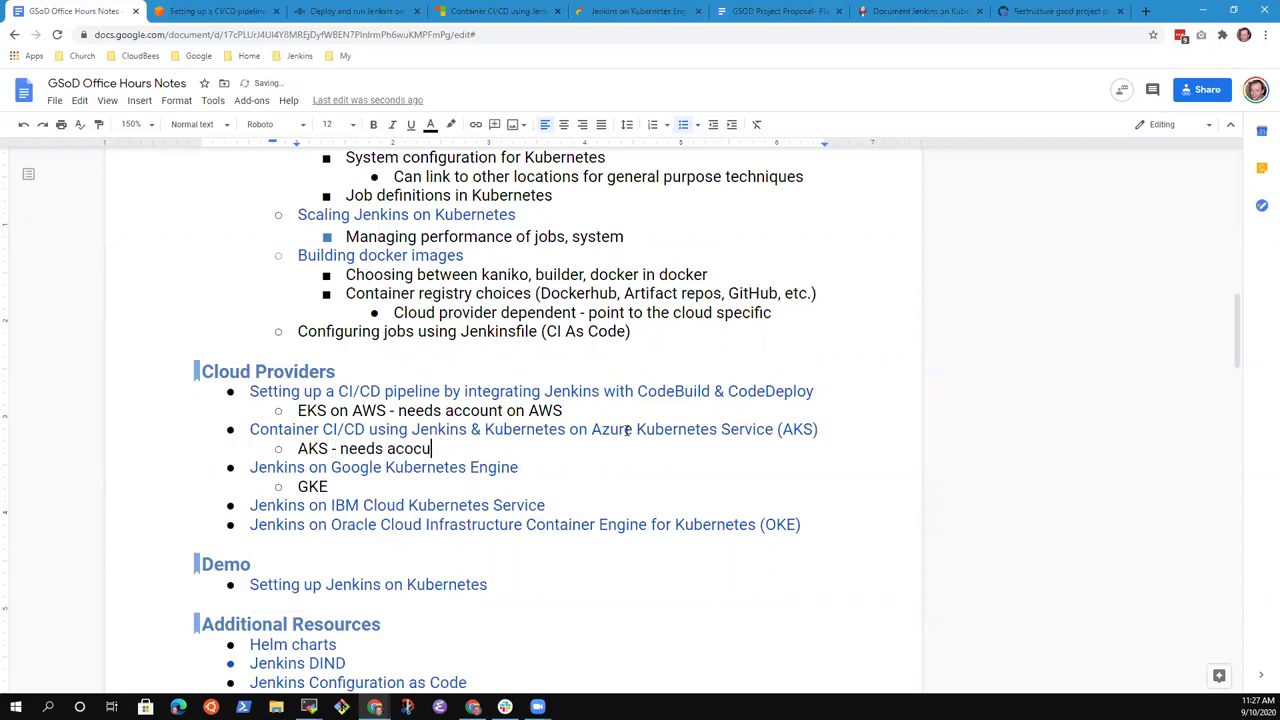
pyautogui.write('nt on Azure')
pyautogui.press('Down')
pyautogui.press('Down')
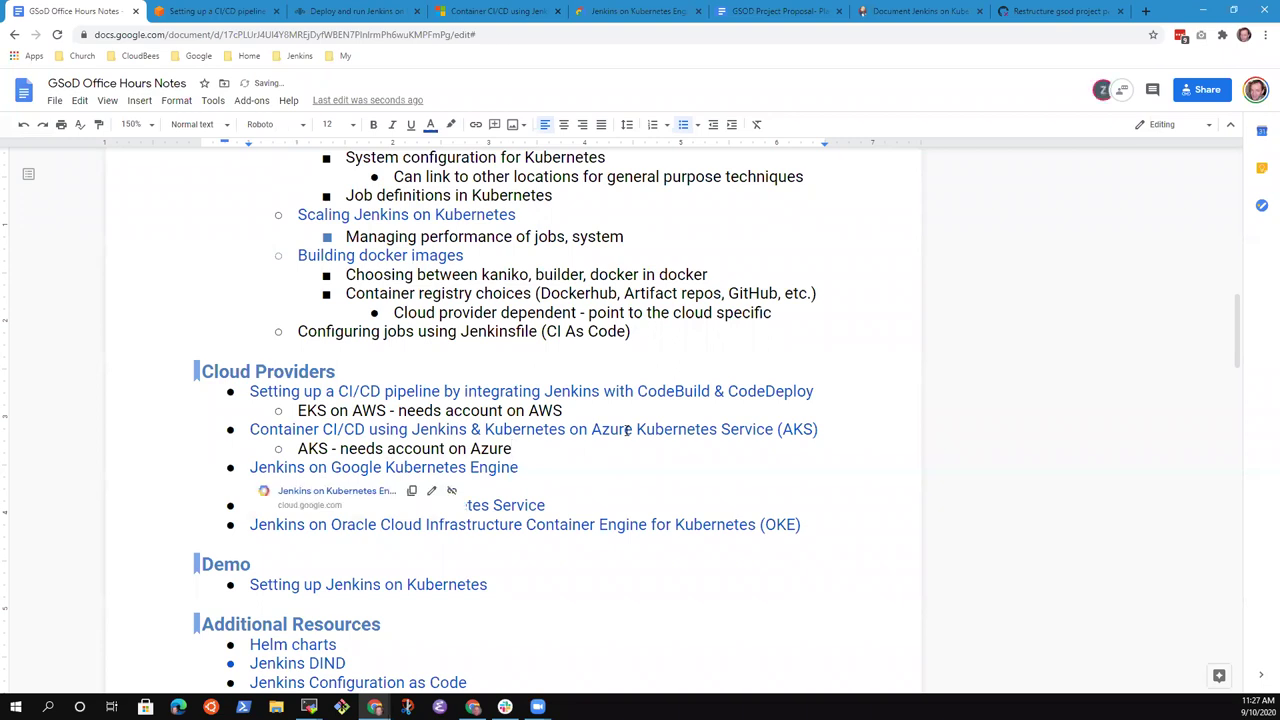
pyautogui.write('- needs account on ')
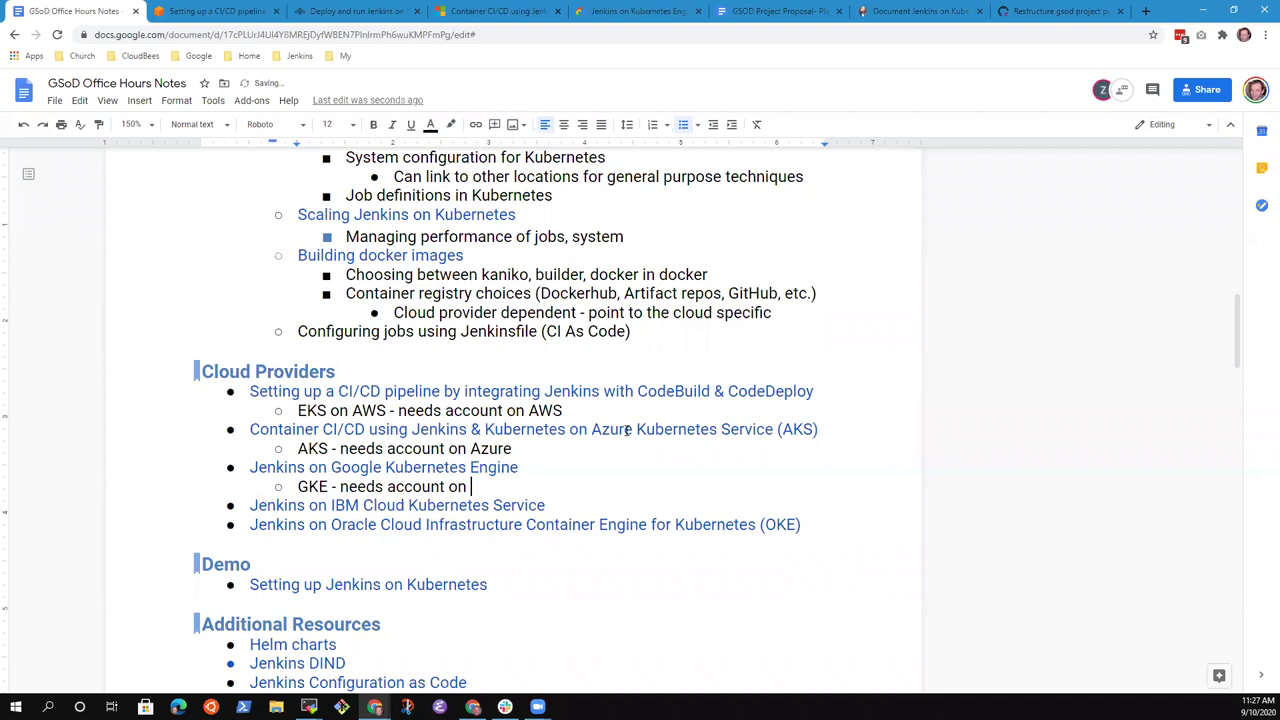
pyautogui.write('Google Cloud Platform')
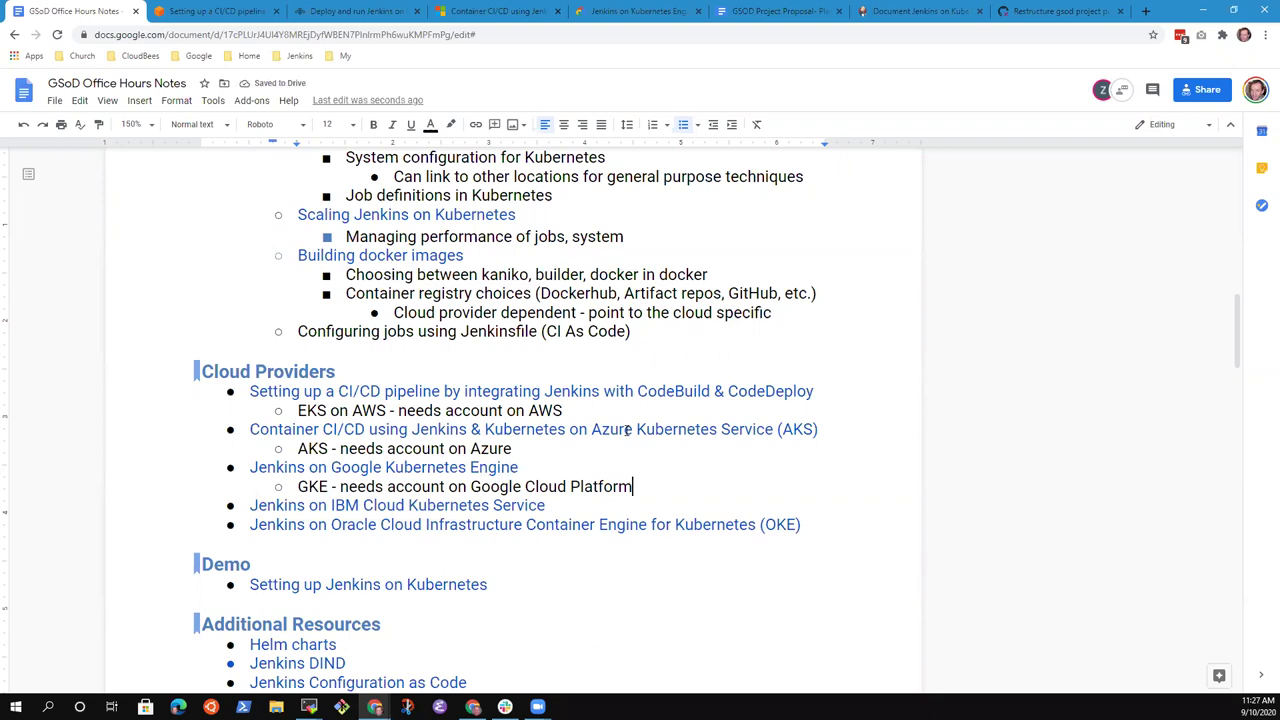
pyautogui.press('Up')
pyautogui.press('Up')
pyautogui.press('Up')
pyautogui.press('Up')
pyautogui.press('Down')
pyautogui.press('Down')
pyautogui.press('Down')
pyautogui.press('Down')
pyautogui.press('Down')
pyautogui.click(384, 372)
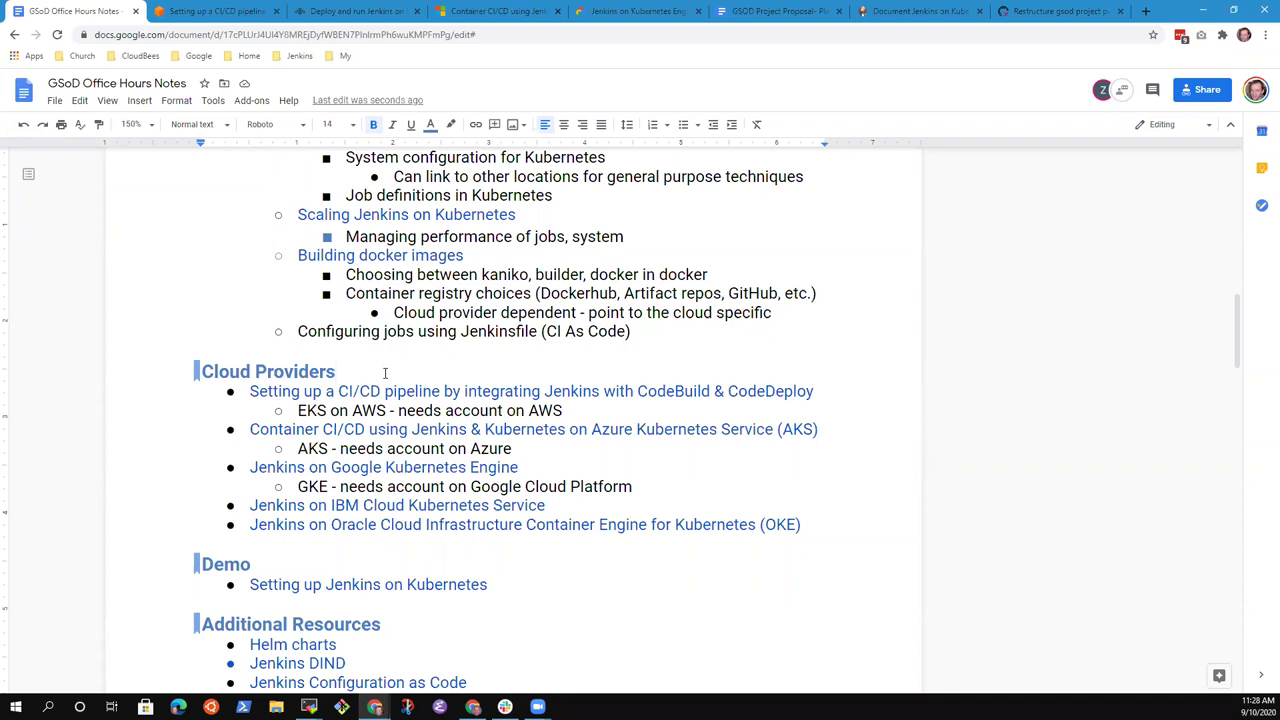
pyautogui.press('Down')
pyautogui.press('Down')
pyautogui.press('End')
pyautogui.press('Return')
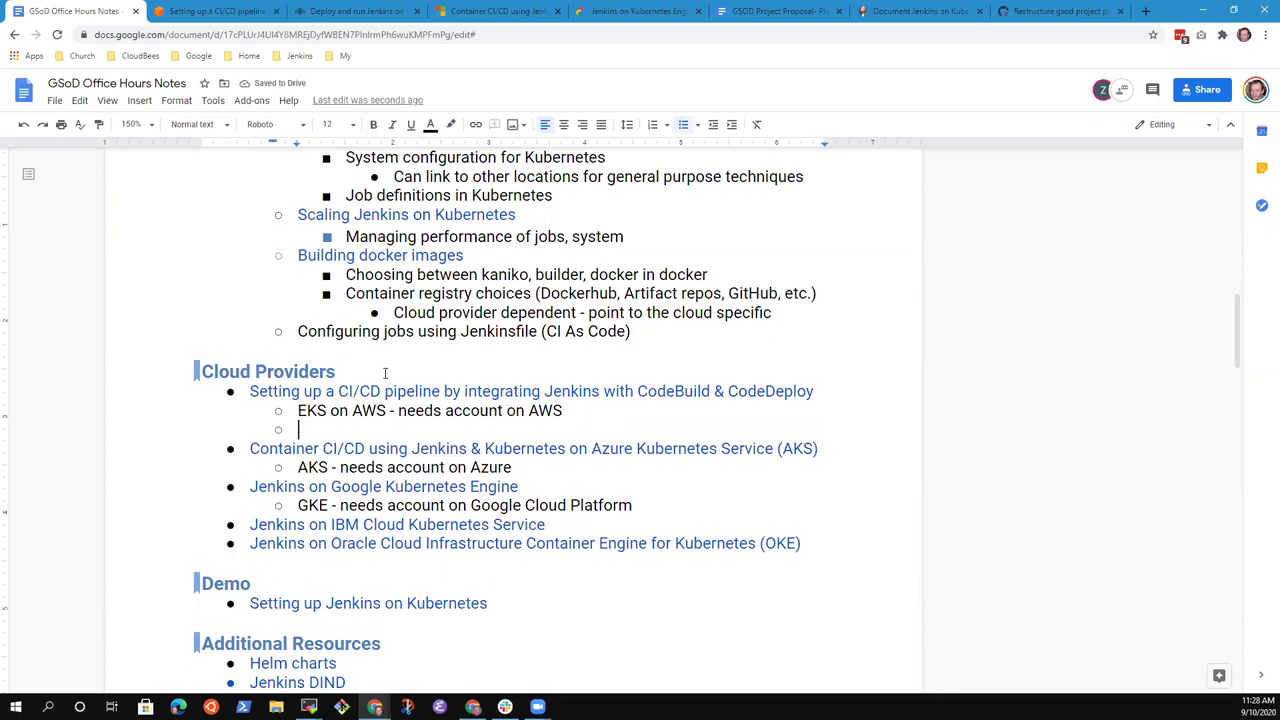
pyautogui.press('BackSpace')
pyautogui.press('BackSpace')
# Add the sub-item "ACI - Azure container instances" below the AKS sub-item
pyautogui.press('Down')
pyautogui.press('Down')
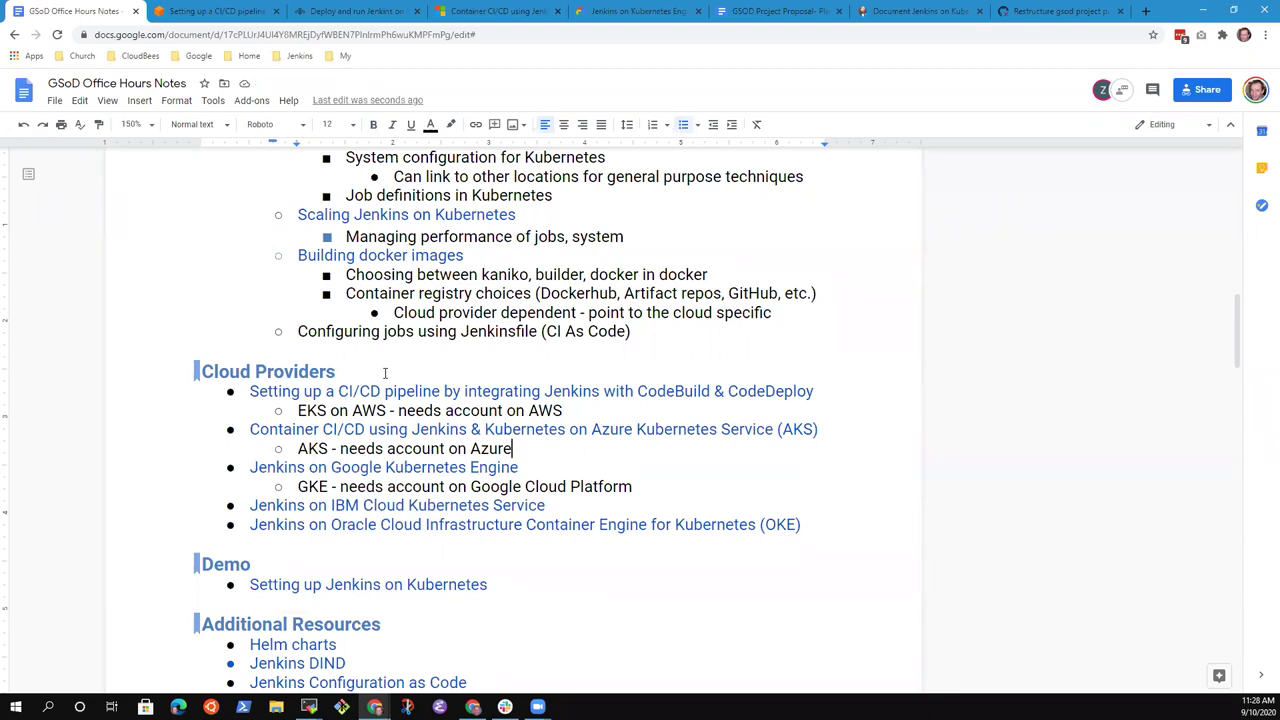
pyautogui.press('Return')
pyautogui.write('ACI ')
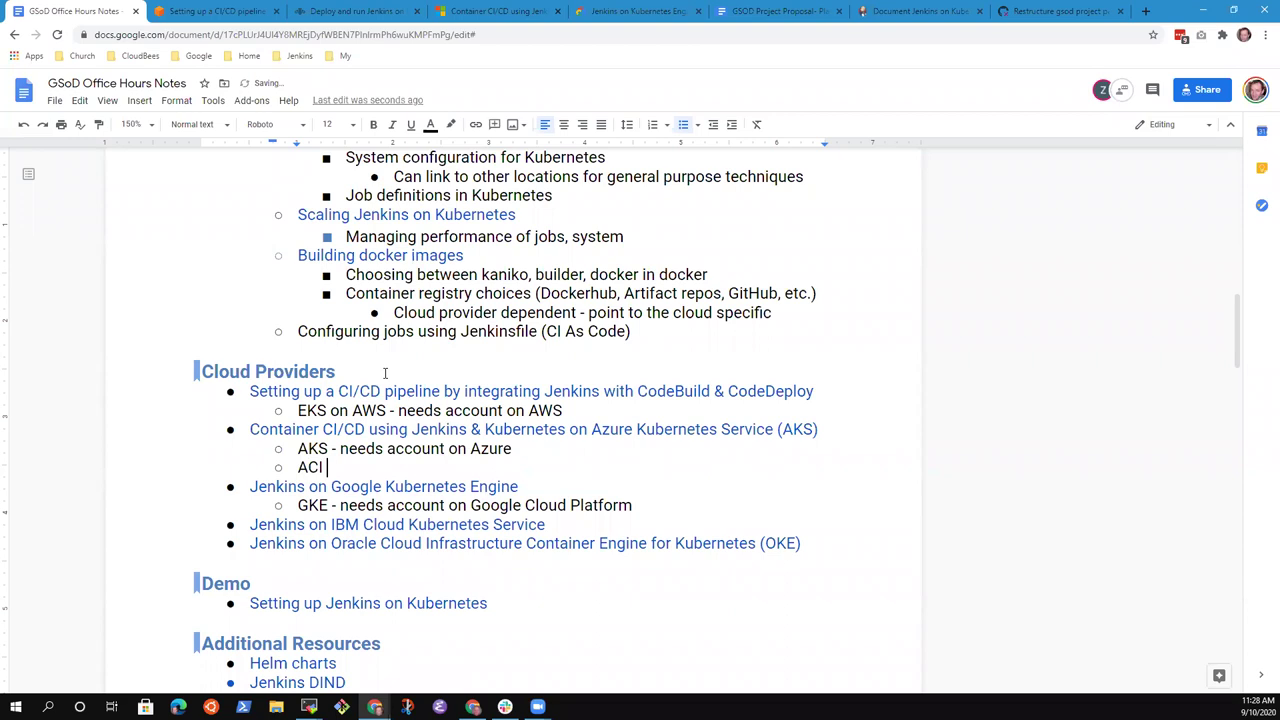
pyautogui.write('- Azure container instances')
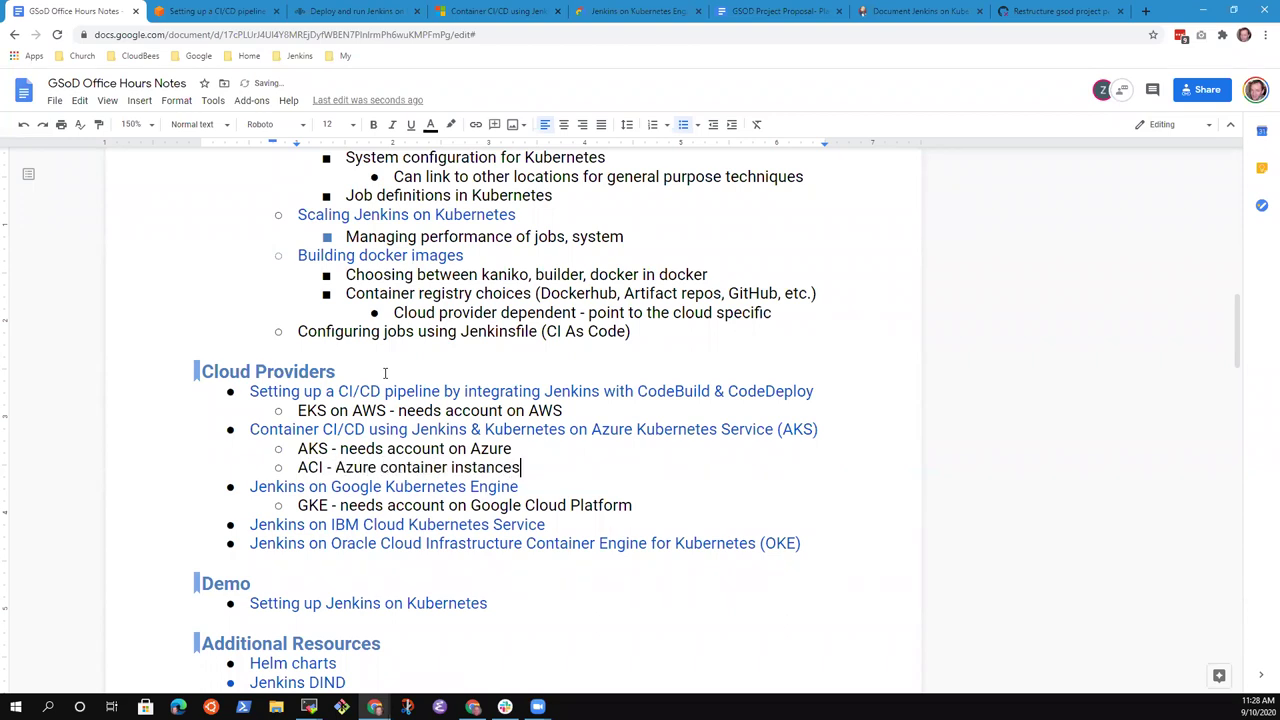
# Add the sub-item "Fargate - container instances" below the EKS on AWS sub-item
pyautogui.press('Up')
pyautogui.press('Up')
pyautogui.press('Return')
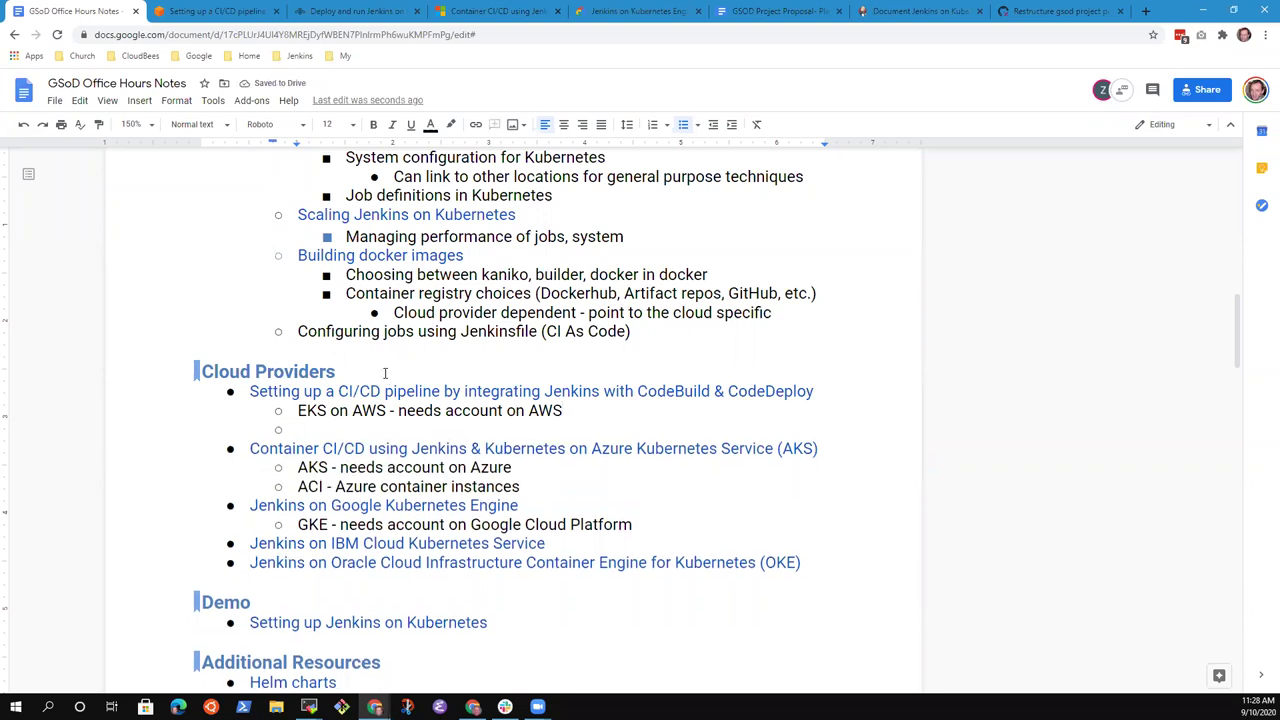
pyautogui.write('Fargate -')
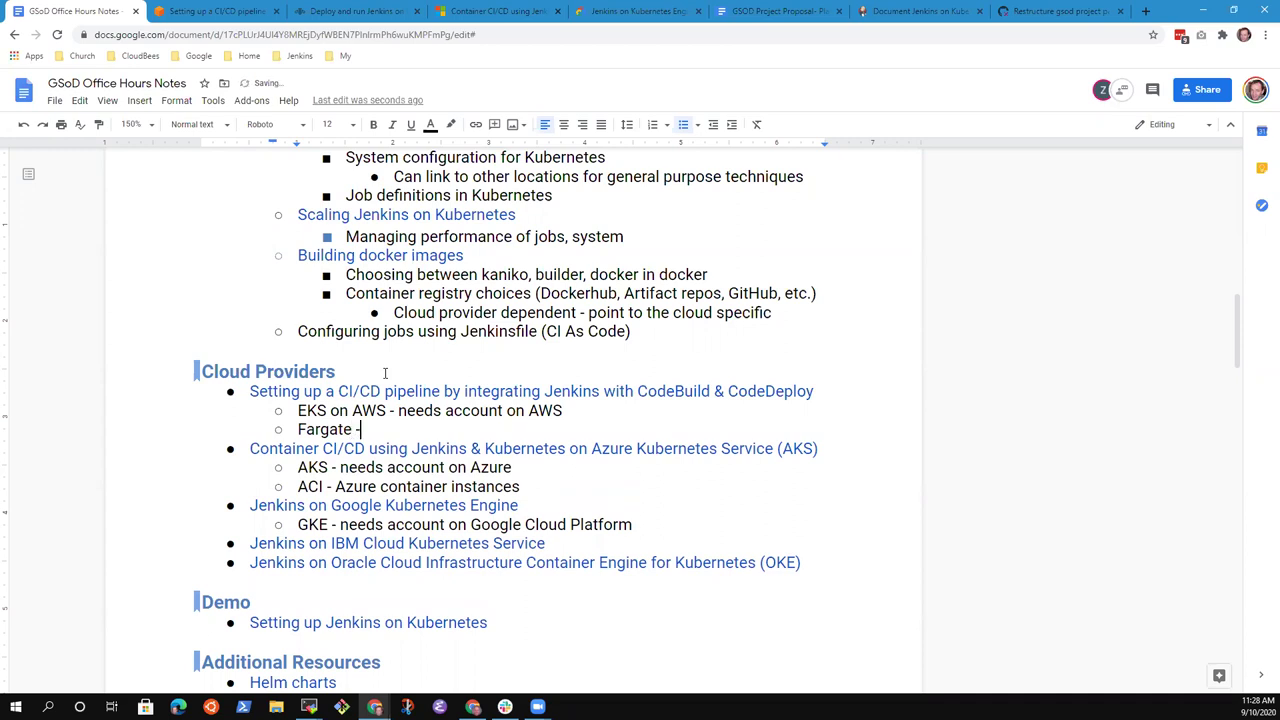
pyautogui.press('Home')
pyautogui.hotkey('ctrl', 'shift', 'Right')
pyautogui.press('End')
pyautogui.write('conta')
pyautogui.hotkey('ctrl', 'BackSpace')
pyautogui.press('Down')
pyautogui.press('Down')
pyautogui.press('Home')
pyautogui.hotkey('shift', 'End')
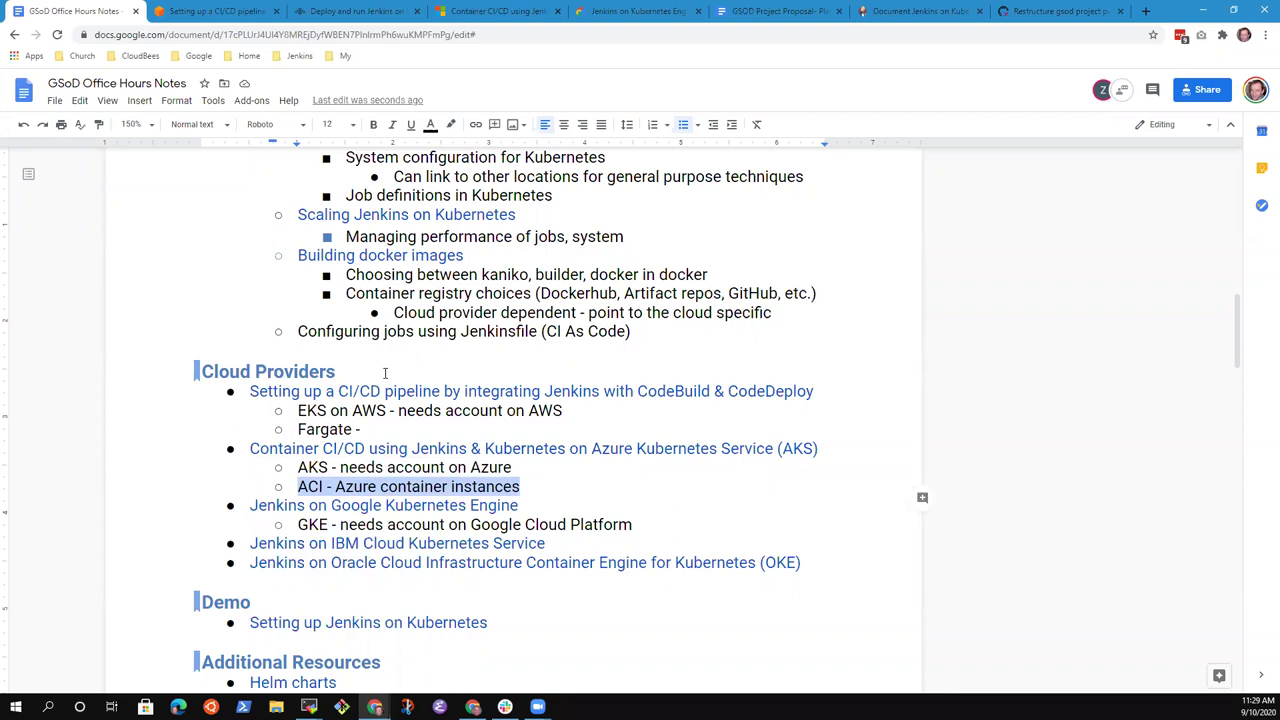
pyautogui.press('Up')
pyautogui.press('Up')
pyautogui.press('Up')
pyautogui.press('Up')
pyautogui.press('Down')
pyautogui.press('End')
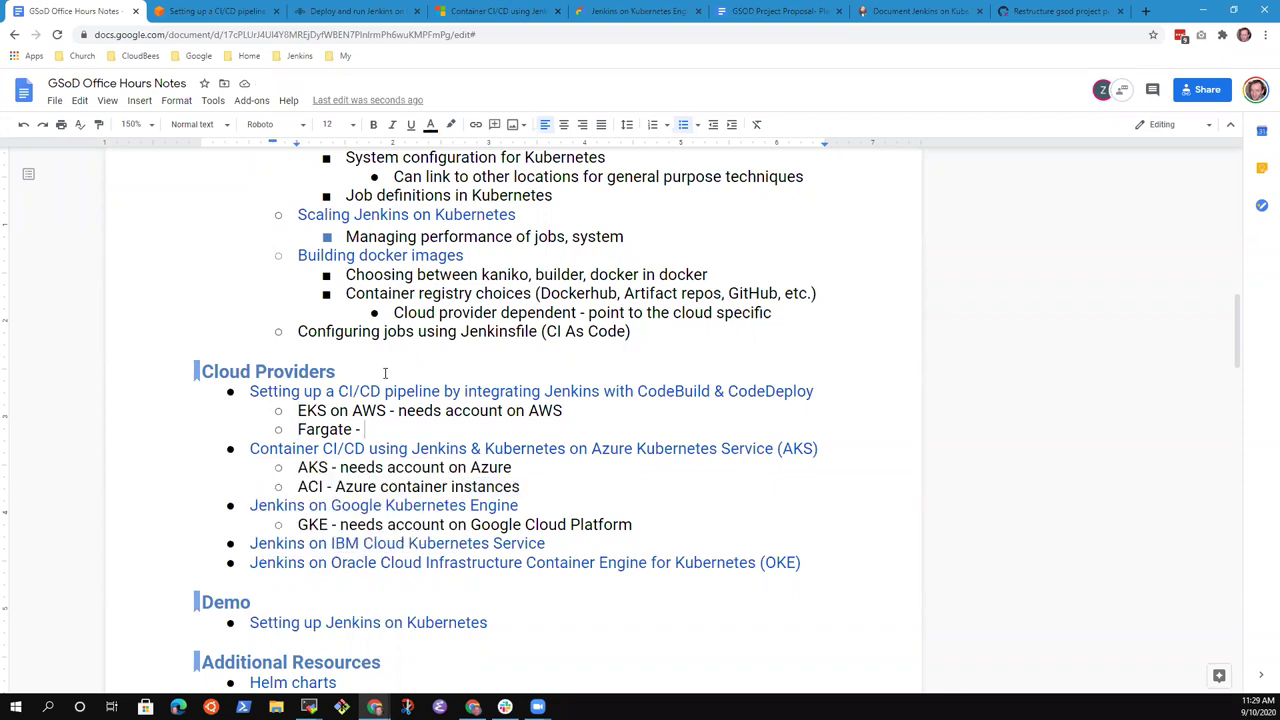
pyautogui.write('container instances')
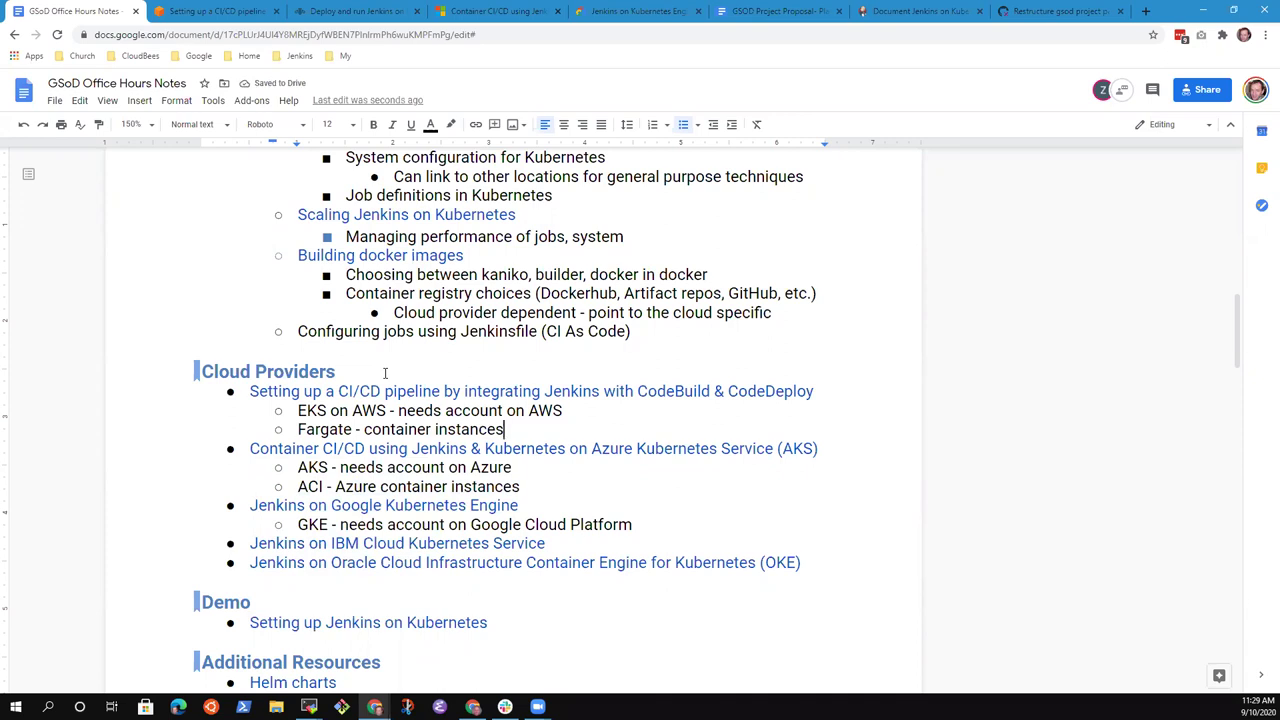
# Append "(not in scope)" to the Fargate container instances sub-item
pyautogui.write('(out of')
pyautogui.press('BackSpace')
pyautogui.press('BackSpace')
pyautogui.press('BackSpace')
pyautogui.press('BackSpace')
pyautogui.press('BackSpace')
pyautogui.press('BackSpace')
pyautogui.press('BackSpace')
pyautogui.write('not in ss')
pyautogui.press('BackSpace')
pyautogui.write('cope)')
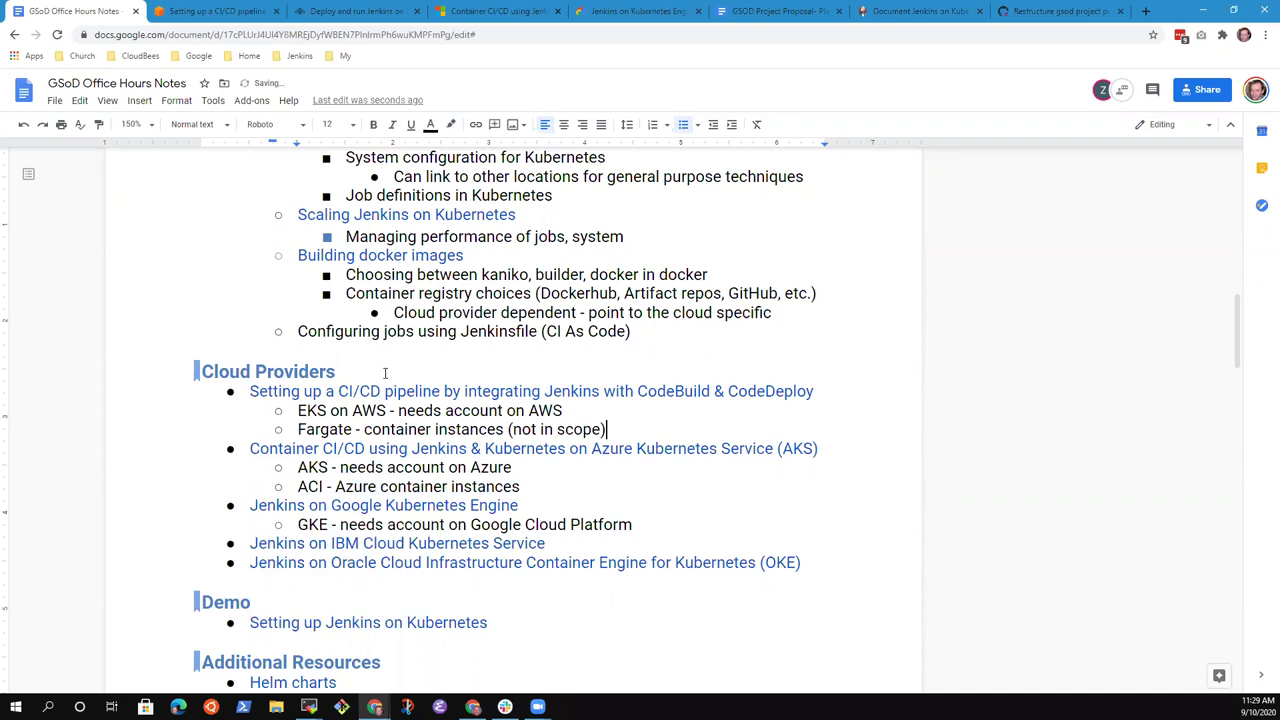
# Reword the Fargate note as "(out of scope?)" and start a "(not" note on the ACI sub-item
pyautogui.press('Home')
pyautogui.hotkey('shift', 'End')
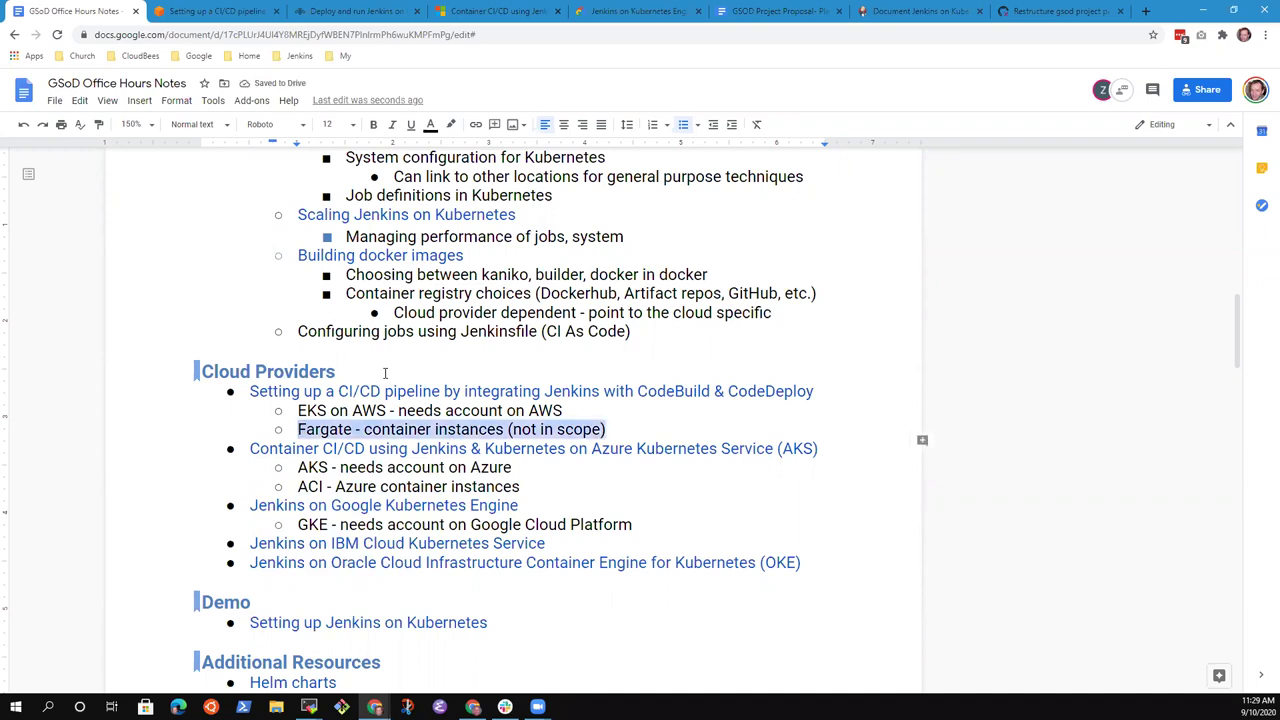
pyautogui.press('End')
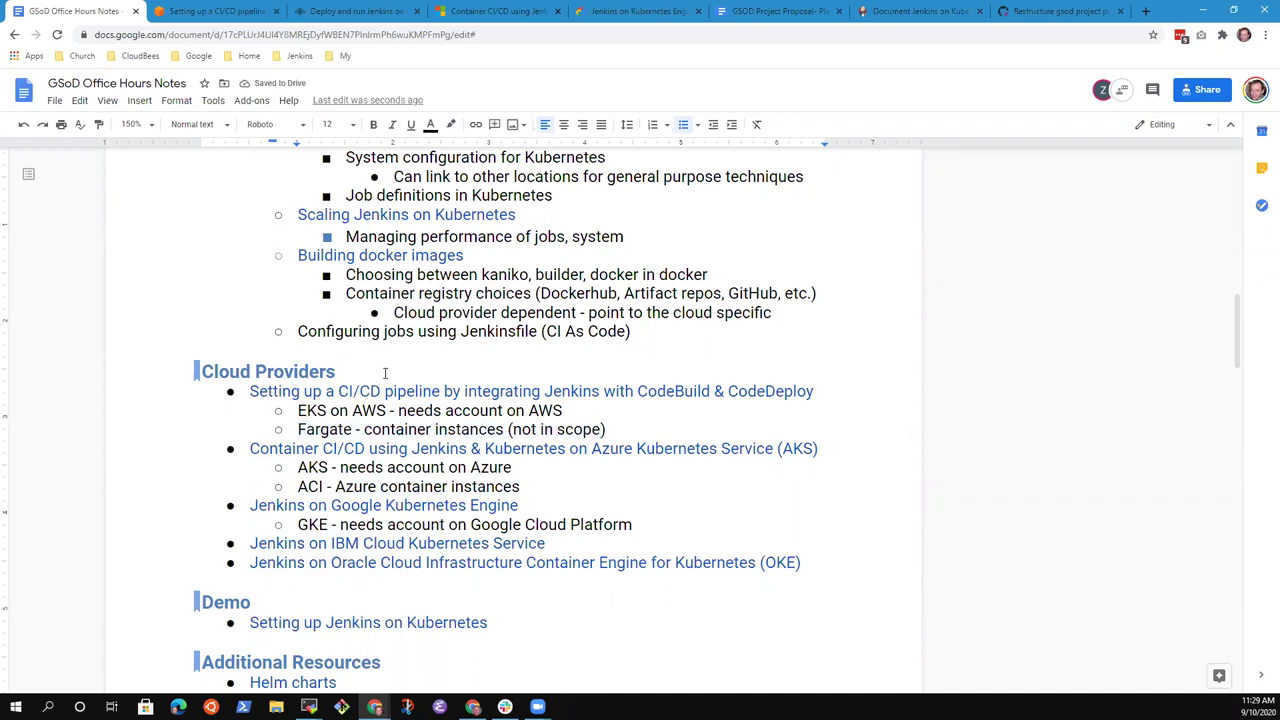
pyautogui.write('?')
pyautogui.press('Down')
pyautogui.press('Down')
pyautogui.press('Down')
pyautogui.write('(not')
pyautogui.press('Up')
pyautogui.press('Up')
pyautogui.hotkey('ctrl', 'shift', 'Left')
pyautogui.hotkey('ctrl', 'shift', 'Left')
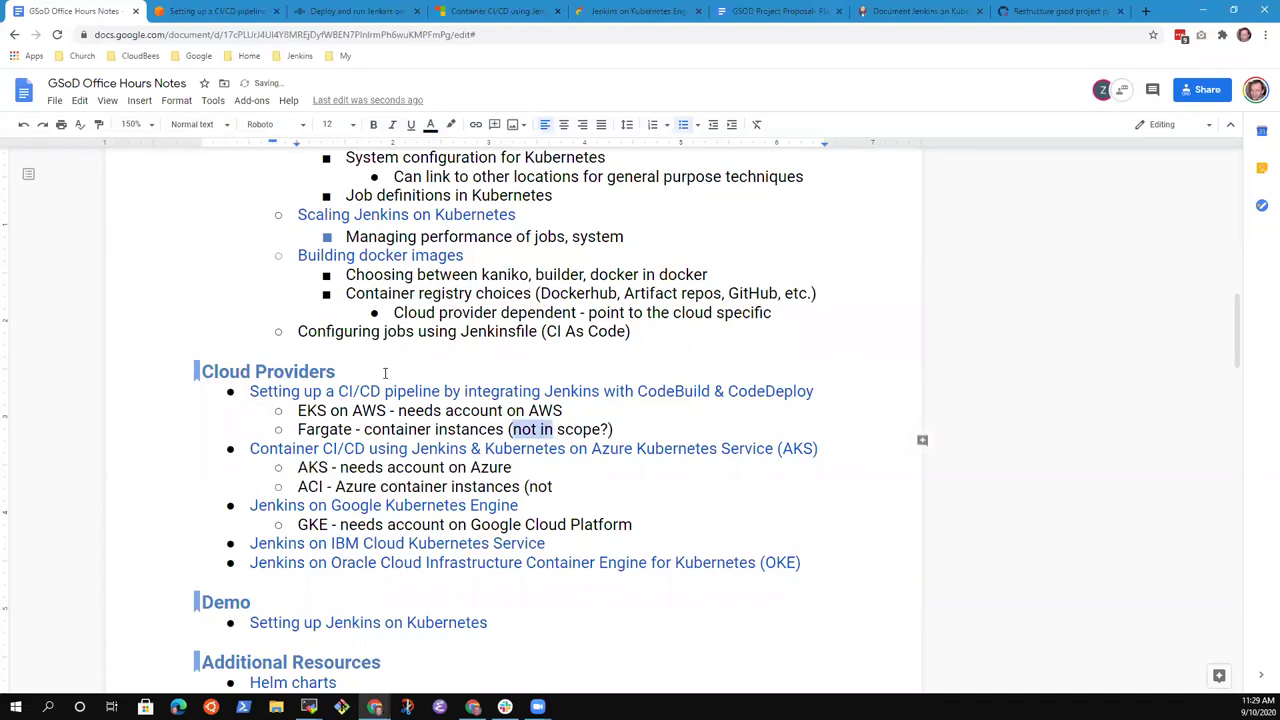
pyautogui.write('out of')
# Change the unfinished note on the ACI sub-item to "(out of scope?)"
pyautogui.press('Down')
pyautogui.press('Down')
pyautogui.hotkey('ctrl', 'shift', 'Left')
pyautogui.write('out of ')
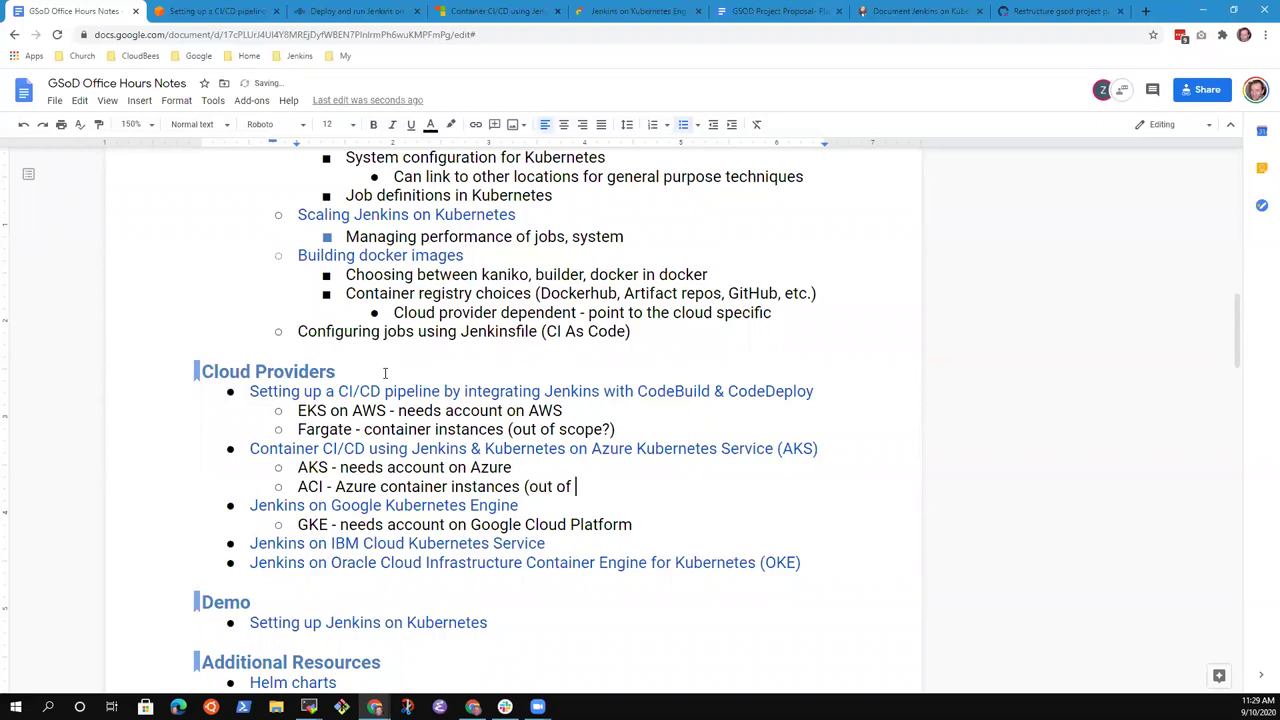
pyautogui.write('ccope?)')
# Delete the ACI sub-item with its bullet from the Azure entry
pyautogui.hotkey('shift', 'Home')
pyautogui.press('BackSpace')
pyautogui.press('BackSpace')
pyautogui.press('BackSpace')
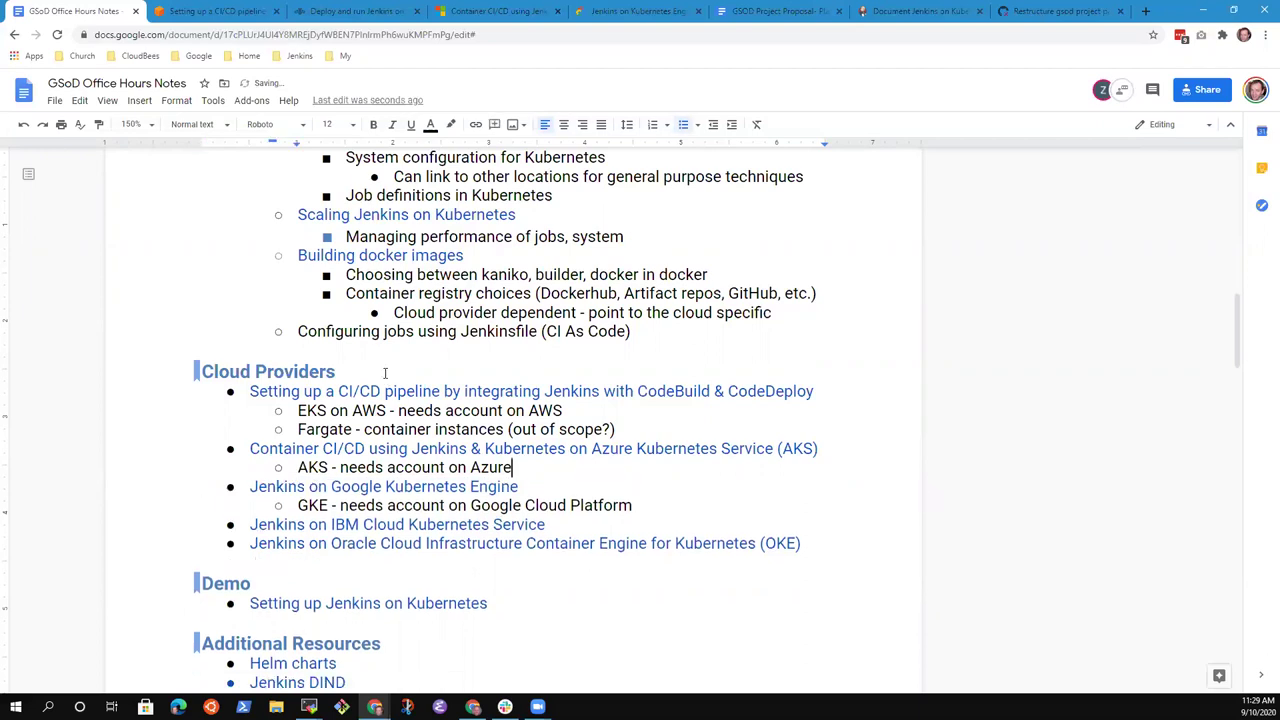
pyautogui.press('Up')
pyautogui.press('End')
pyautogui.press('Home')
pyautogui.hotkey('shift', 'End')
pyautogui.press('BackSpace')
pyautogui.hotkey('ctrl', 'z')
# Add the sub-item "ACI" below the AKS sub-item
pyautogui.press('Down')
pyautogui.press('Down')
pyautogui.press('Return')
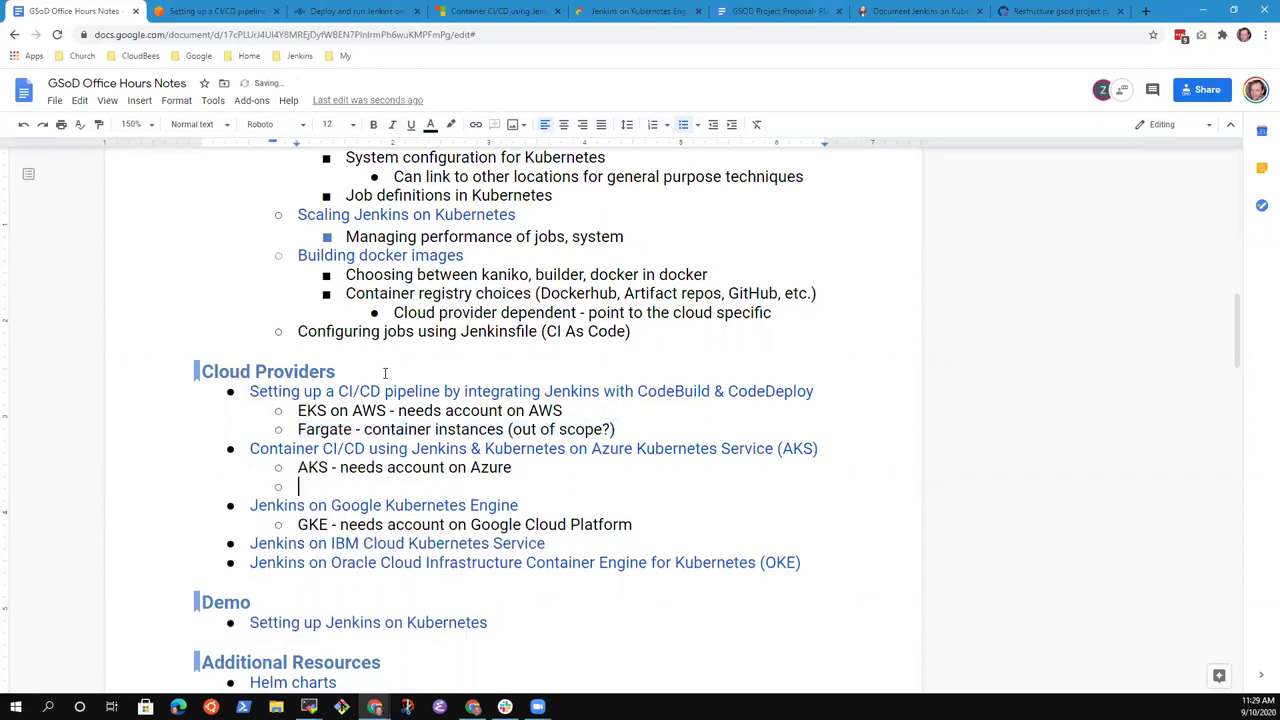
pyautogui.write('ACI')
pyautogui.press('BackSpace')
pyautogui.write('O')
pyautogui.press('BackSpace')
pyautogui.write('OO')
pyautogui.press('BackSpace')
pyautogui.press('BackSpace')
pyautogui.write('I')
# Delete the Fargate sub-item with its bullet from the AWS entry
pyautogui.press('Up')
pyautogui.press('Up')
pyautogui.press('Home')
pyautogui.hotkey('shift', 'End')
pyautogui.press('BackSpace')
pyautogui.press('BackSpace')
pyautogui.press('BackSpace')
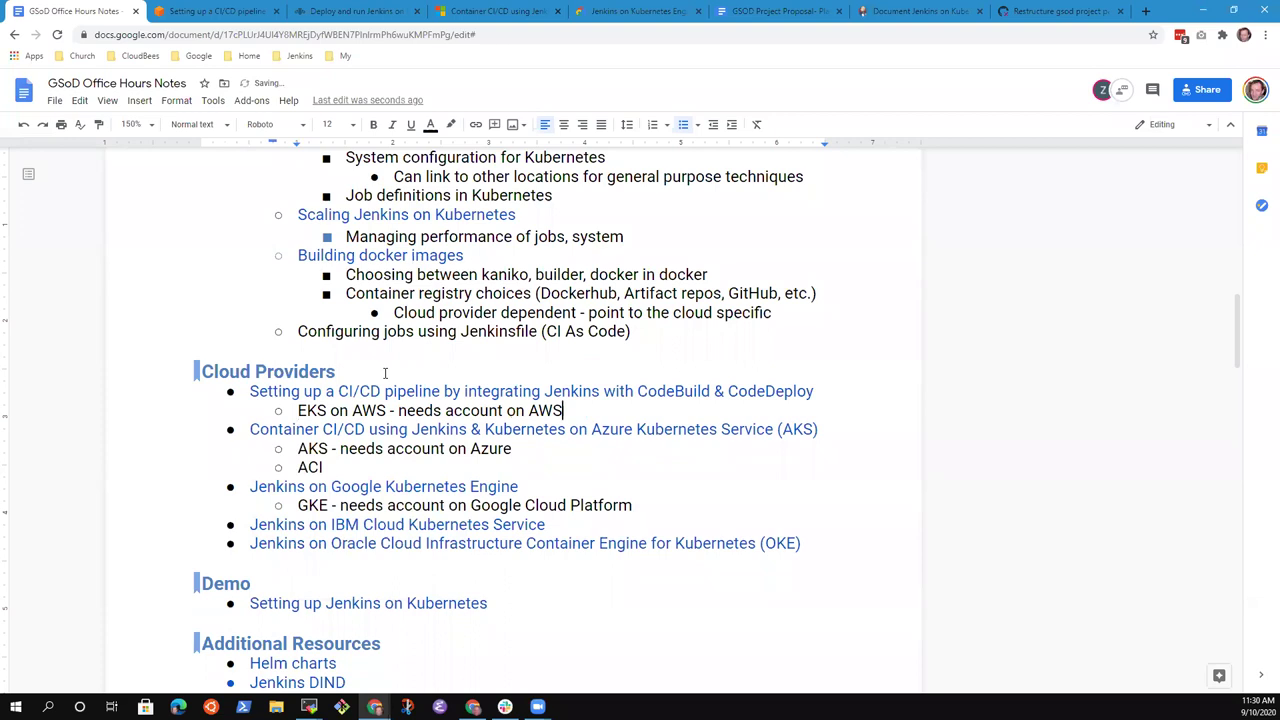
# Remove the short "ACI" sub-item and its bullet below the AKS sub-item
pyautogui.press('Down')
pyautogui.press('Down')
pyautogui.press('Down')
pyautogui.hotkey('shift', 'Home')
pyautogui.press('BackSpace')
pyautogui.press('BackSpace')
pyautogui.press('BackSpace')
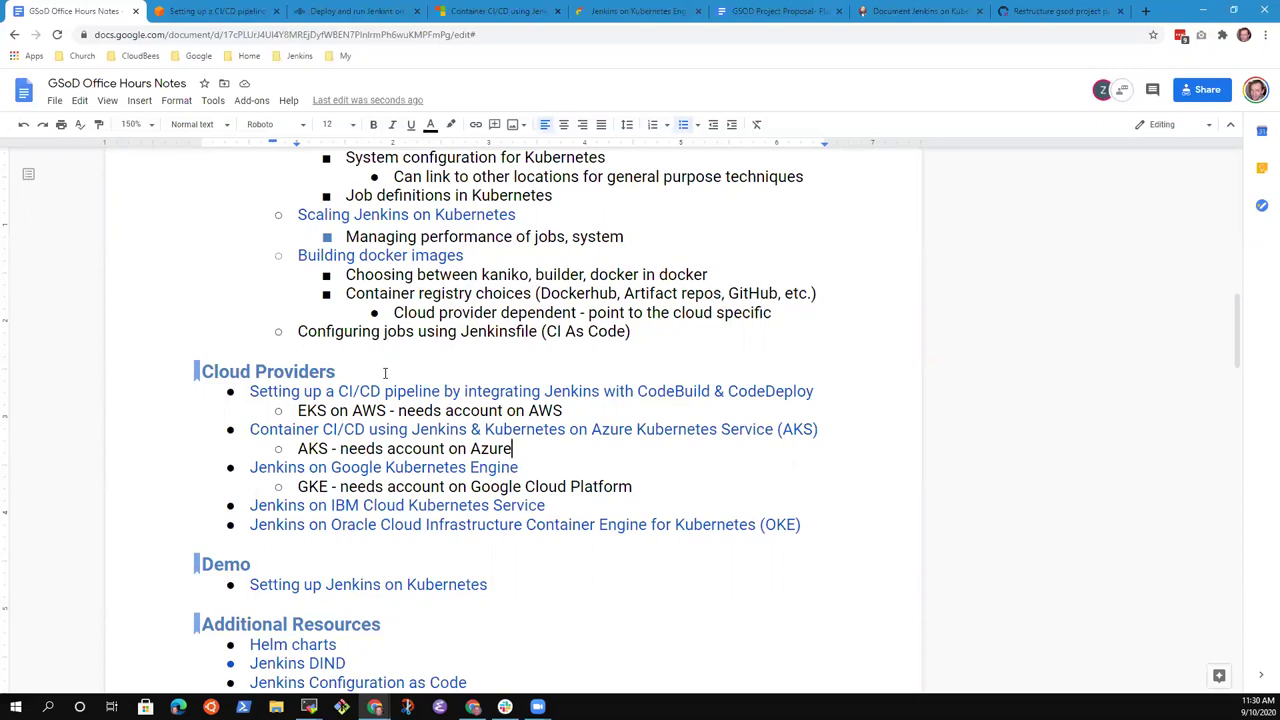
# Add the nested sub-item "Using the kubernetes plugin" below "Job definitions in Kubernetes"
pyautogui.press('Up')
pyautogui.press('Up')
pyautogui.press('Up')
pyautogui.press('Up')
pyautogui.press('Up')
pyautogui.press('Up')
pyautogui.press('Up')
pyautogui.press('Up')
pyautogui.press('Up')
pyautogui.press('Up')
pyautogui.press('Up')
pyautogui.press('Up')
pyautogui.press('Up')
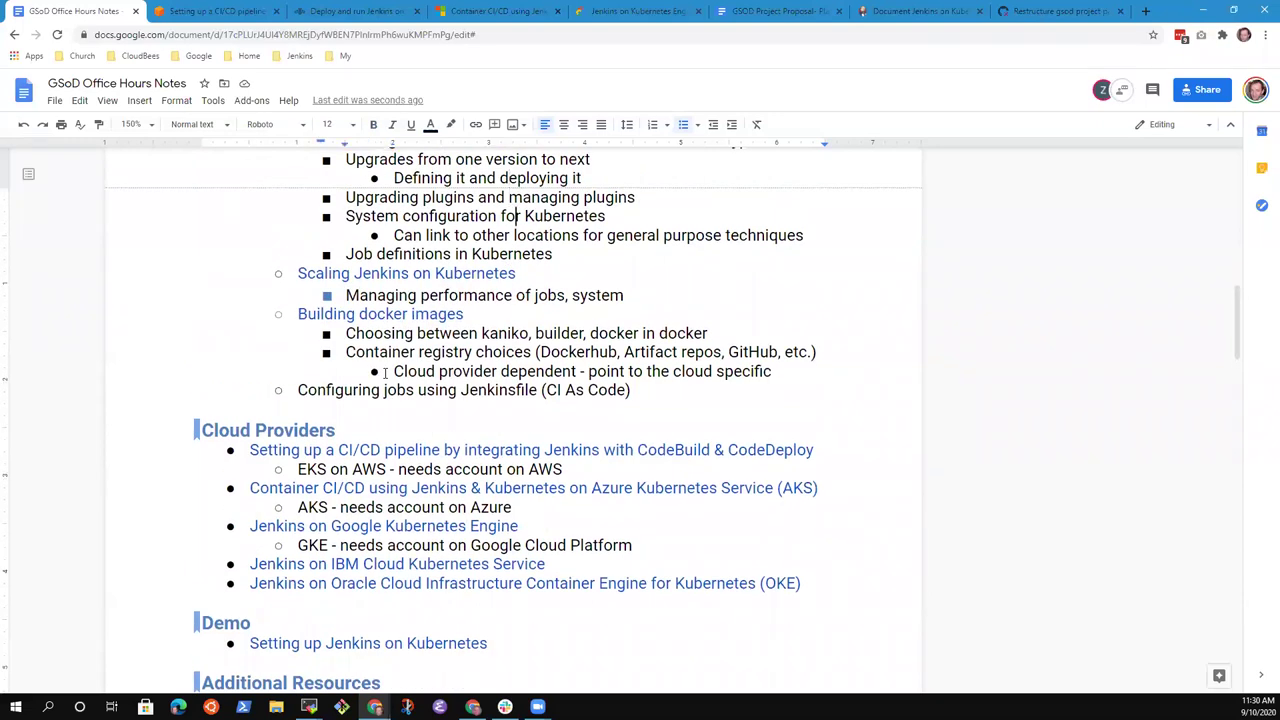
pyautogui.press('Down')
pyautogui.press('Down')
pyautogui.press('Down')
pyautogui.press('Up')
pyautogui.press('Up')
pyautogui.press('Up')
pyautogui.press('Up')
pyautogui.press('Up')
pyautogui.press('Up')
pyautogui.press('Up')
pyautogui.press('Up')
pyautogui.press('Up')
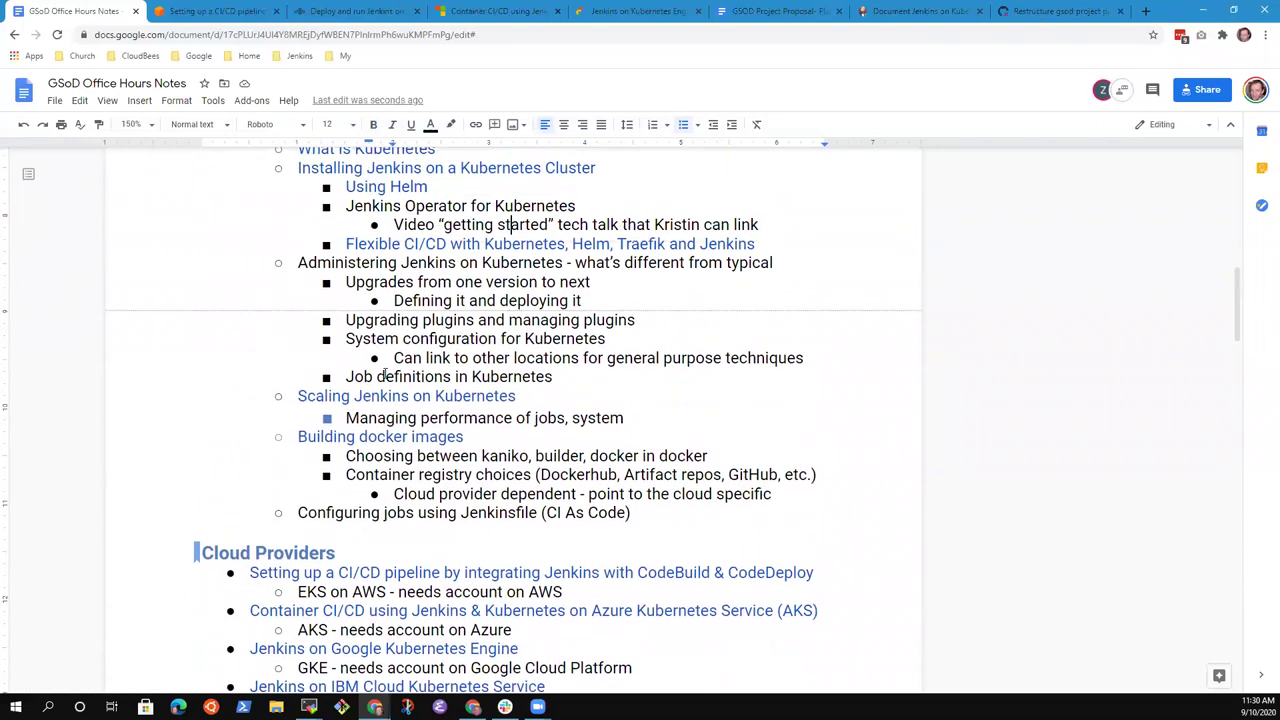
pyautogui.press('Down')
pyautogui.press('Down')
pyautogui.press('Down')
pyautogui.press('Down')
pyautogui.press('Down')
pyautogui.press('Down')
pyautogui.press('Down')
pyautogui.press('Down')
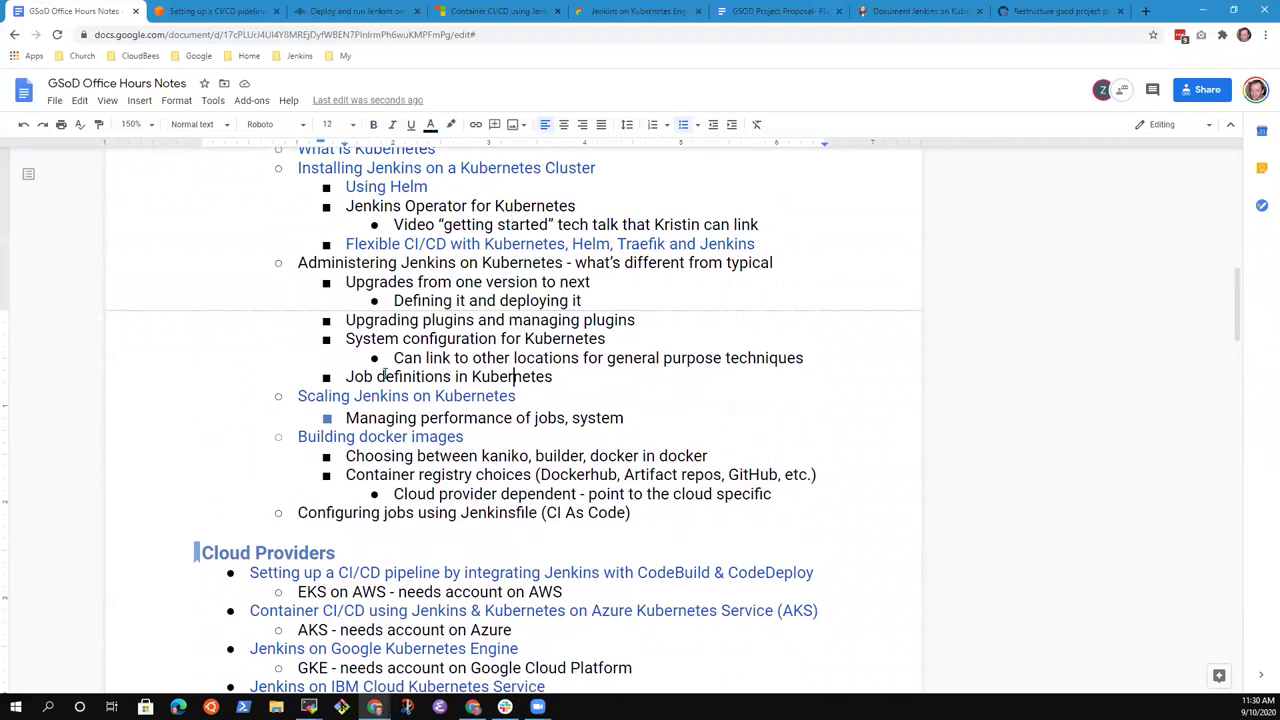
pyautogui.press('End')
pyautogui.press('Return')
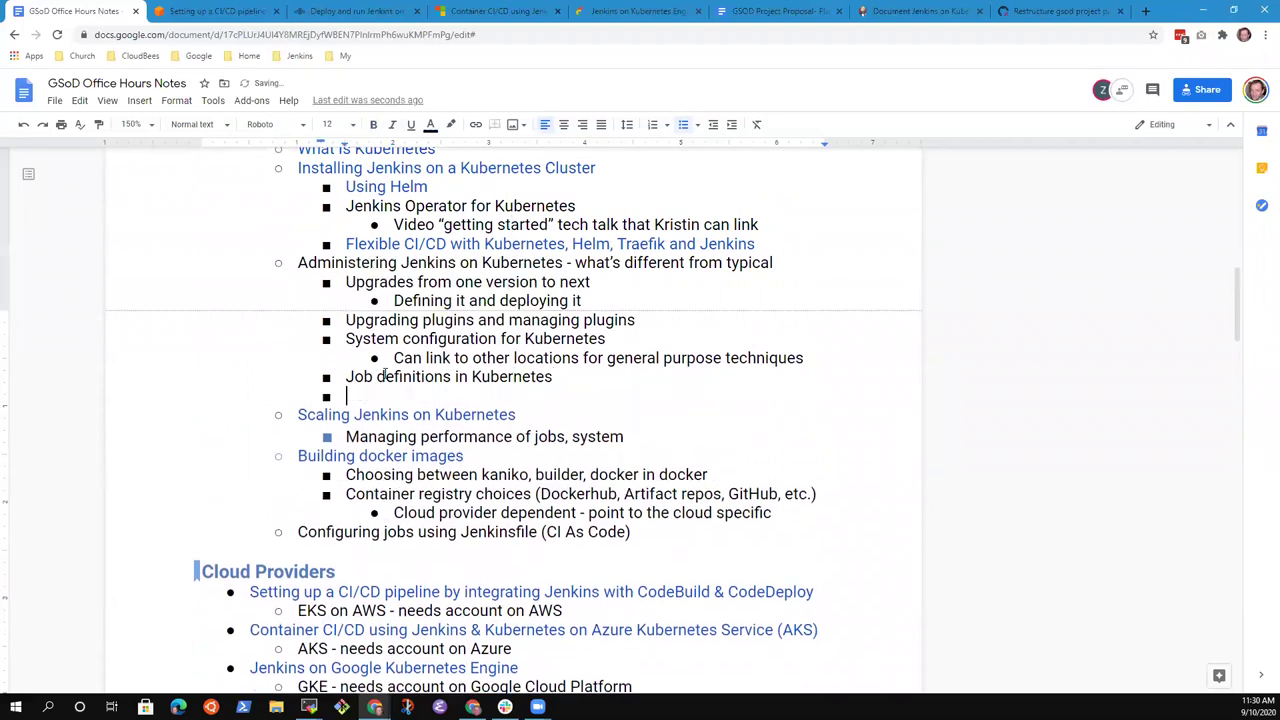
pyautogui.press('Tab')
pyautogui.write('Using the kub')
pyautogui.press('BackSpace')
pyautogui.write('bernetes plugin')
# Add the sub-item "Using multiple containers in a single job" below the kubernetes plugin sub-item
pyautogui.press('Return')
pyautogui.write('Using ')
pyautogui.write('container')
pyautogui.hotkey('ctrl', 'BackSpace')
pyautogui.write('multiple containers in a single job')
# Review the Cloud Providers section's entries and the Demo and Additional Resources sections that follow
pyautogui.press('Down')
pyautogui.press('Down')
pyautogui.press('Down')
pyautogui.press('Down')
pyautogui.press('Down')
pyautogui.press('Down')
pyautogui.press('Down')
pyautogui.press('Down')
pyautogui.press('Down')
pyautogui.press('Down')
pyautogui.press('Down')
pyautogui.press('Down')
pyautogui.press('Down')
pyautogui.press('Down')
pyautogui.press('Down')
pyautogui.press('Down')
pyautogui.press('Down')
pyautogui.press('Up')
pyautogui.press('Up')
pyautogui.press('End')
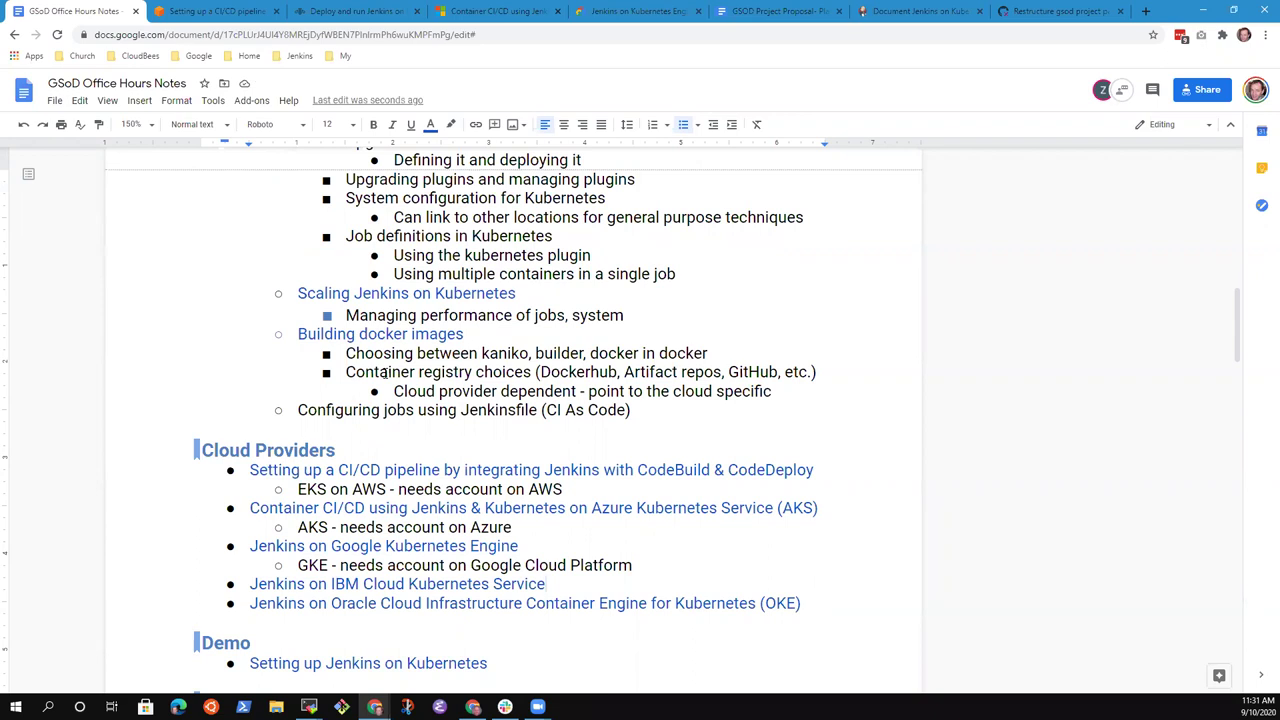
pyautogui.press('Down')
pyautogui.press('Up')
pyautogui.press('Up')
pyautogui.press('Up')
pyautogui.press('Up')
pyautogui.press('Up')
pyautogui.press('Up')
pyautogui.press('Up')
pyautogui.press('Up')
pyautogui.hotkey('shift', 'Home')
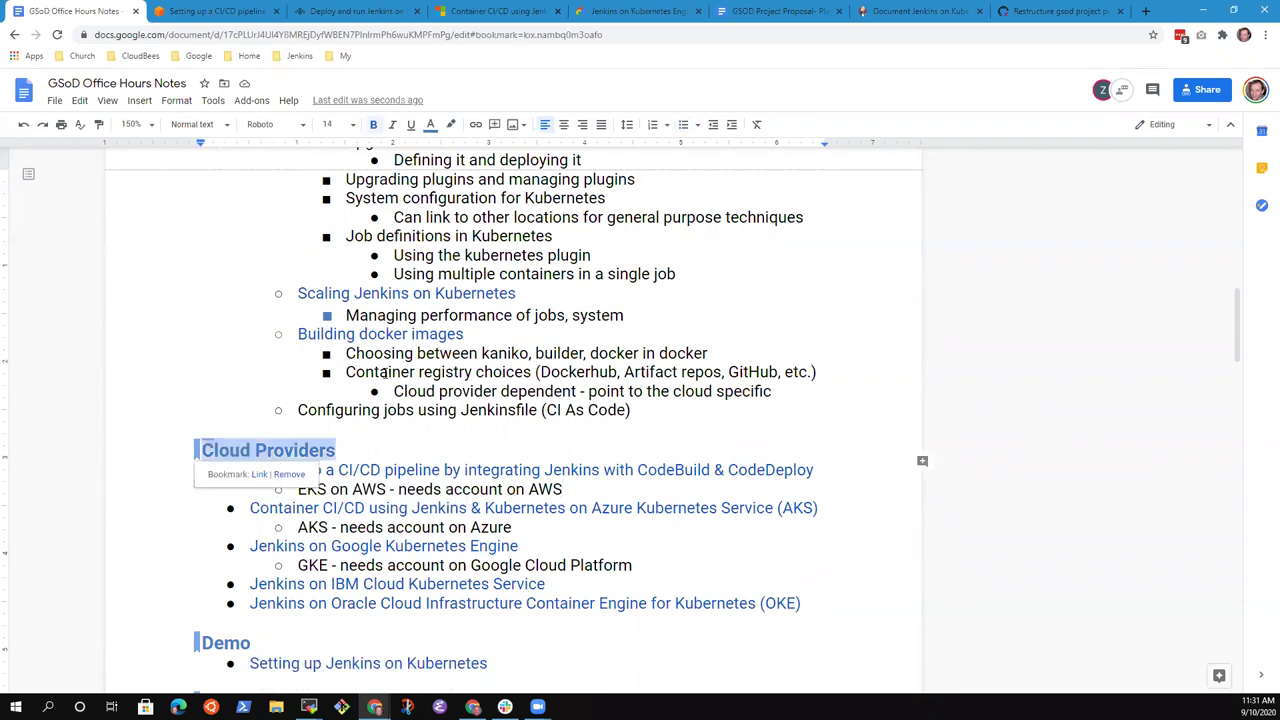
pyautogui.scroll(-3, 335, 289)
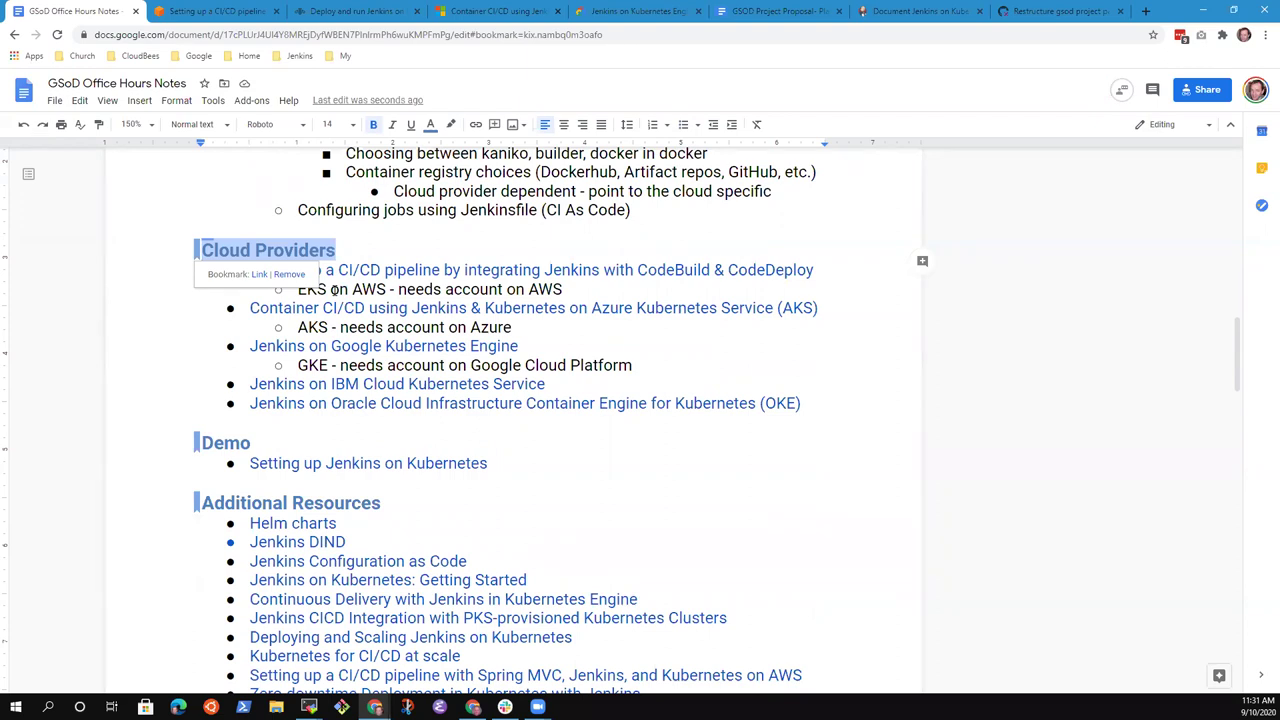
# Add the sub-item "Video tutorial that shows how to configure Jenkins on Kubernetes" below the Demo section's "Setting up Jenkins on Kubernetes"
pyautogui.click(448, 448)
pyautogui.click(466, 463)
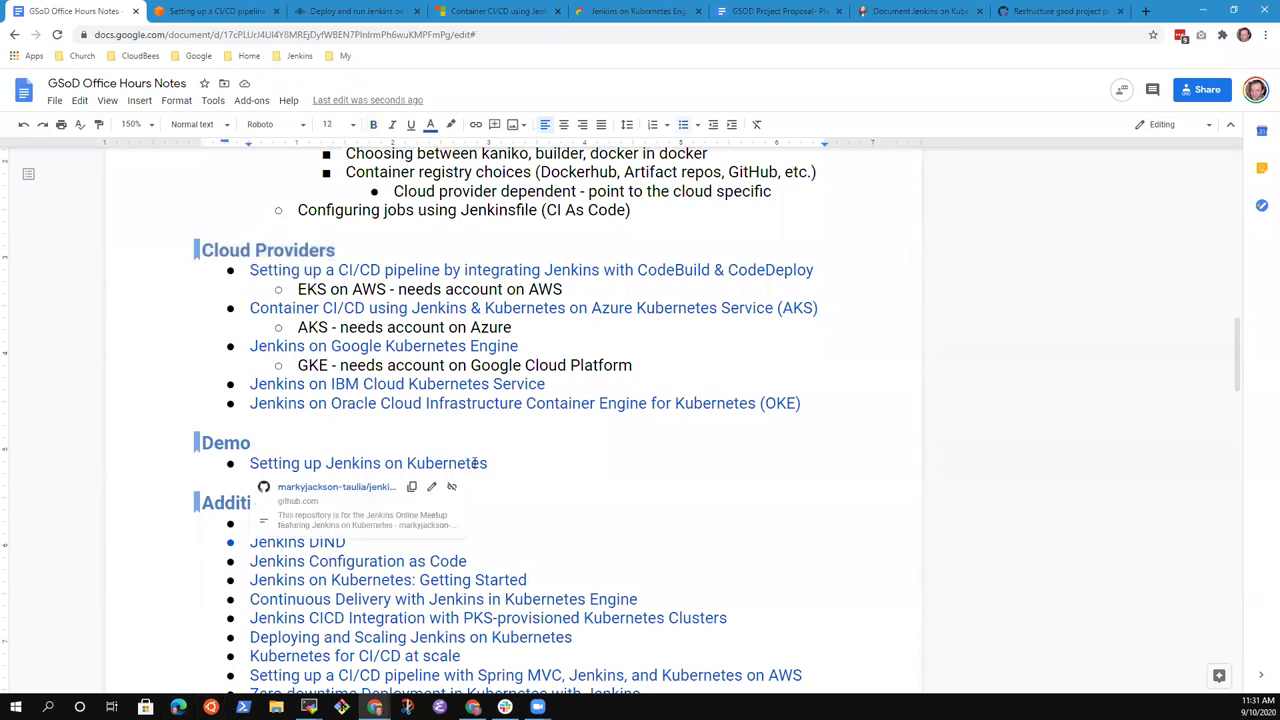
pyautogui.click(402, 462)
pyautogui.click(491, 469)
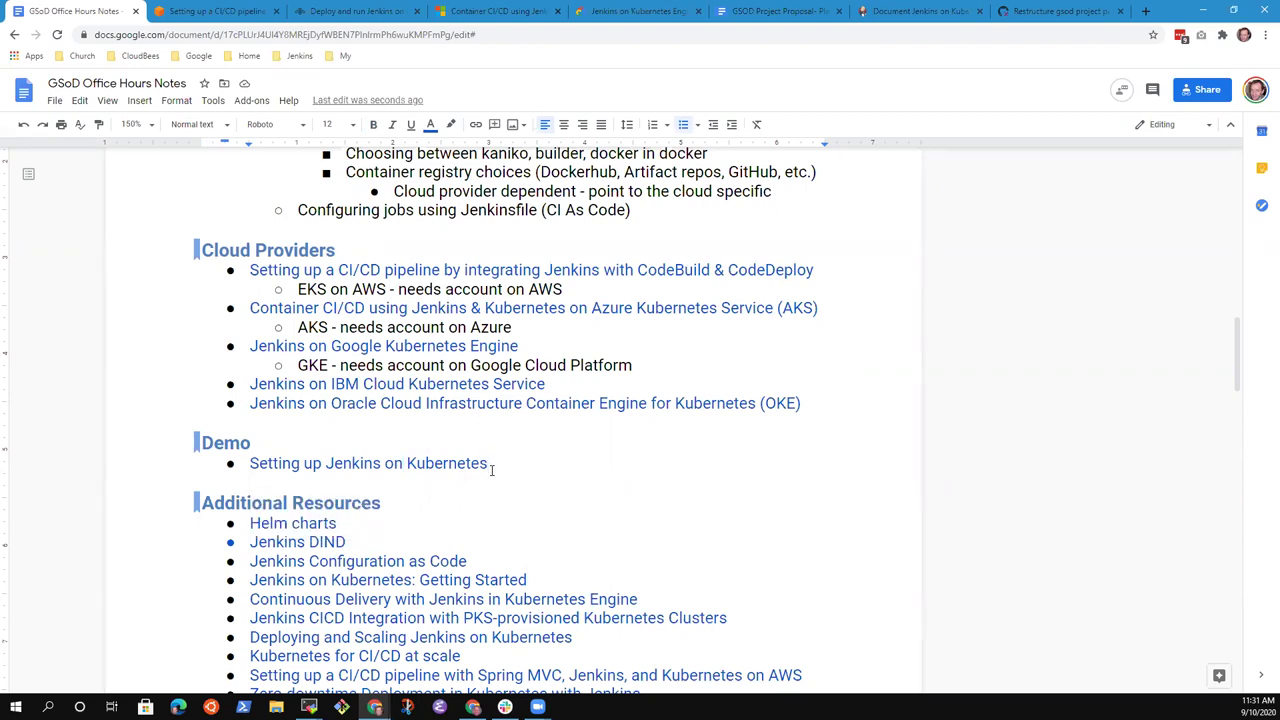
pyautogui.press('Home')
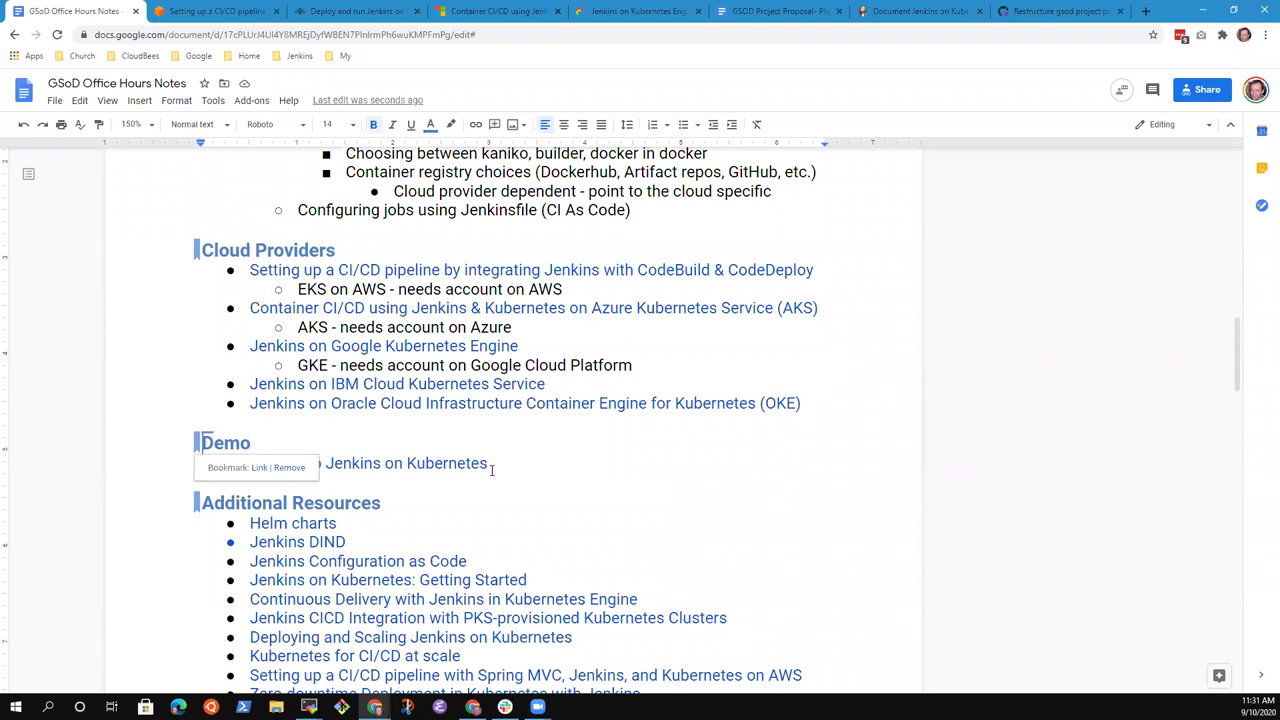
pyautogui.press('End')
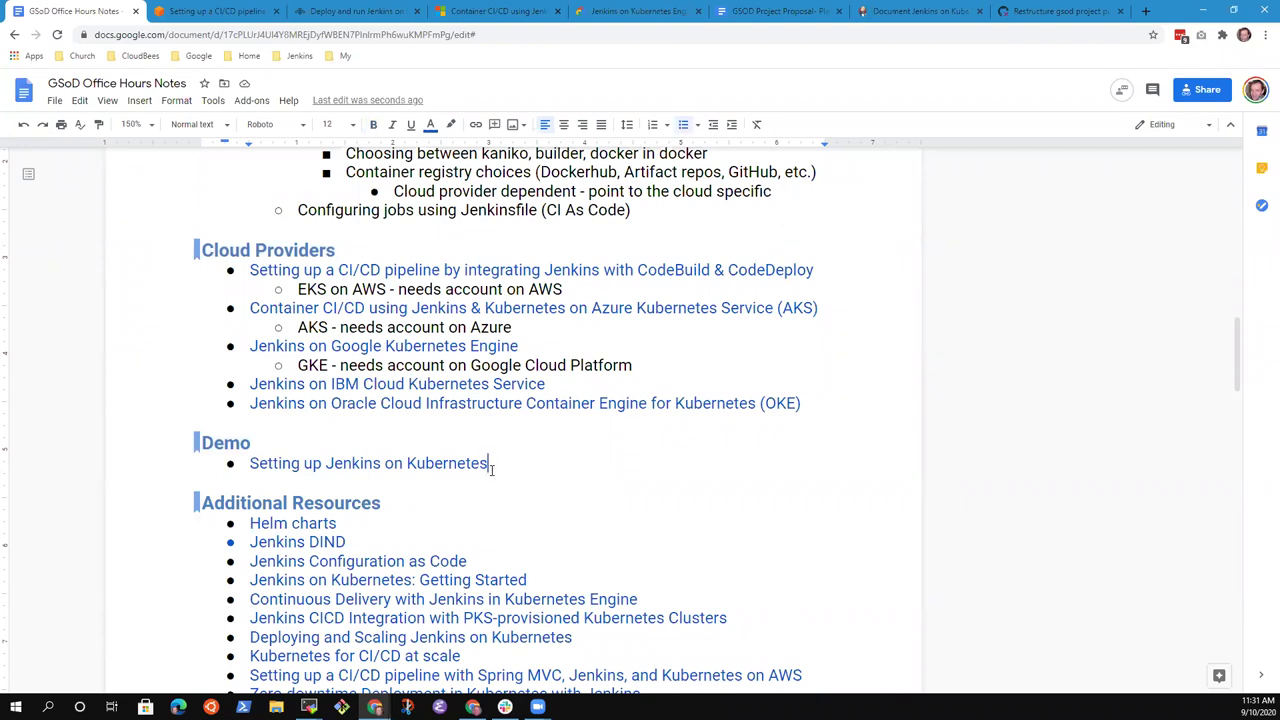
pyautogui.press('Return')
pyautogui.press('Tab')
pyautogui.write('Video ')
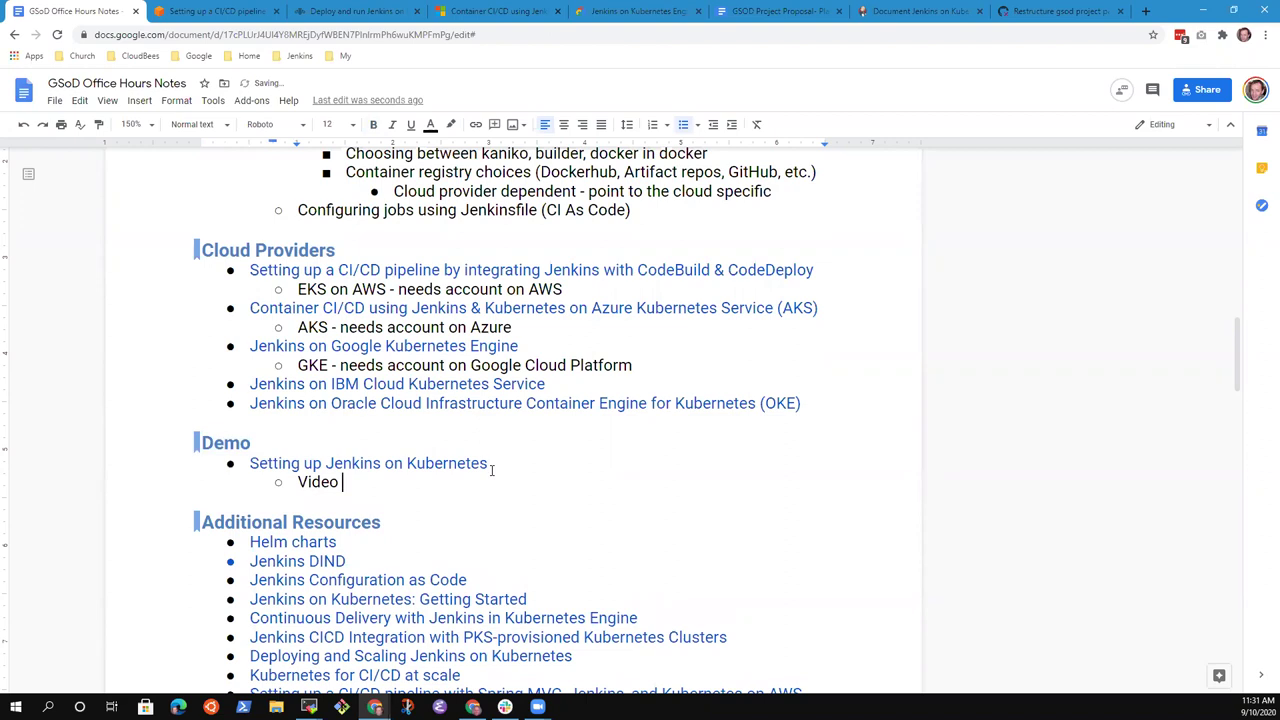
pyautogui.write('tutorial that shows')
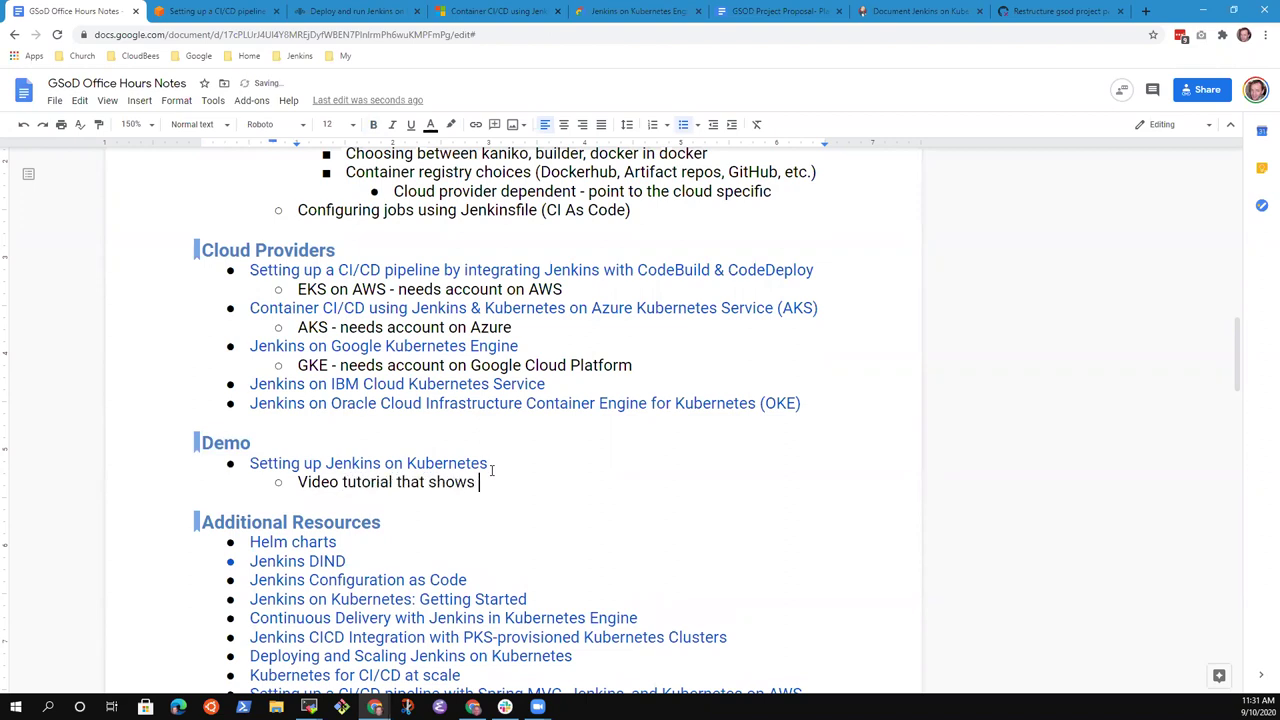
pyautogui.write(' how to configure Jenkins on K')
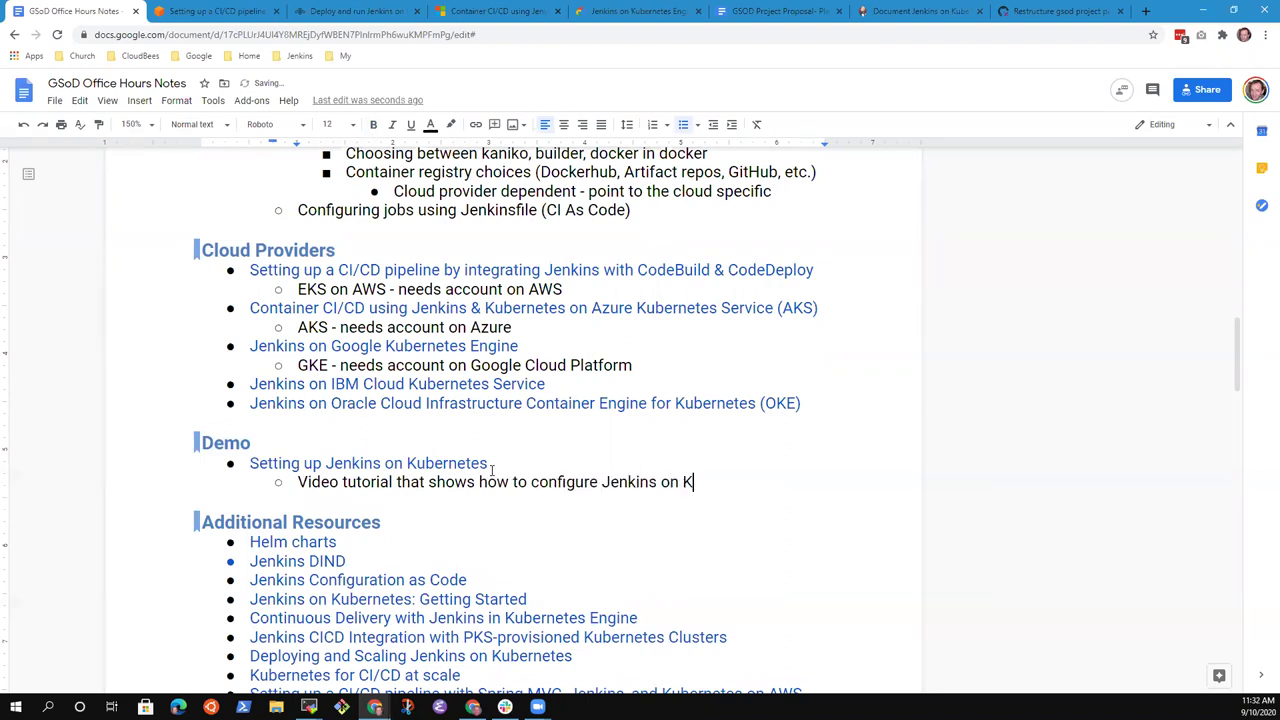
pyautogui.write('ubernetes')
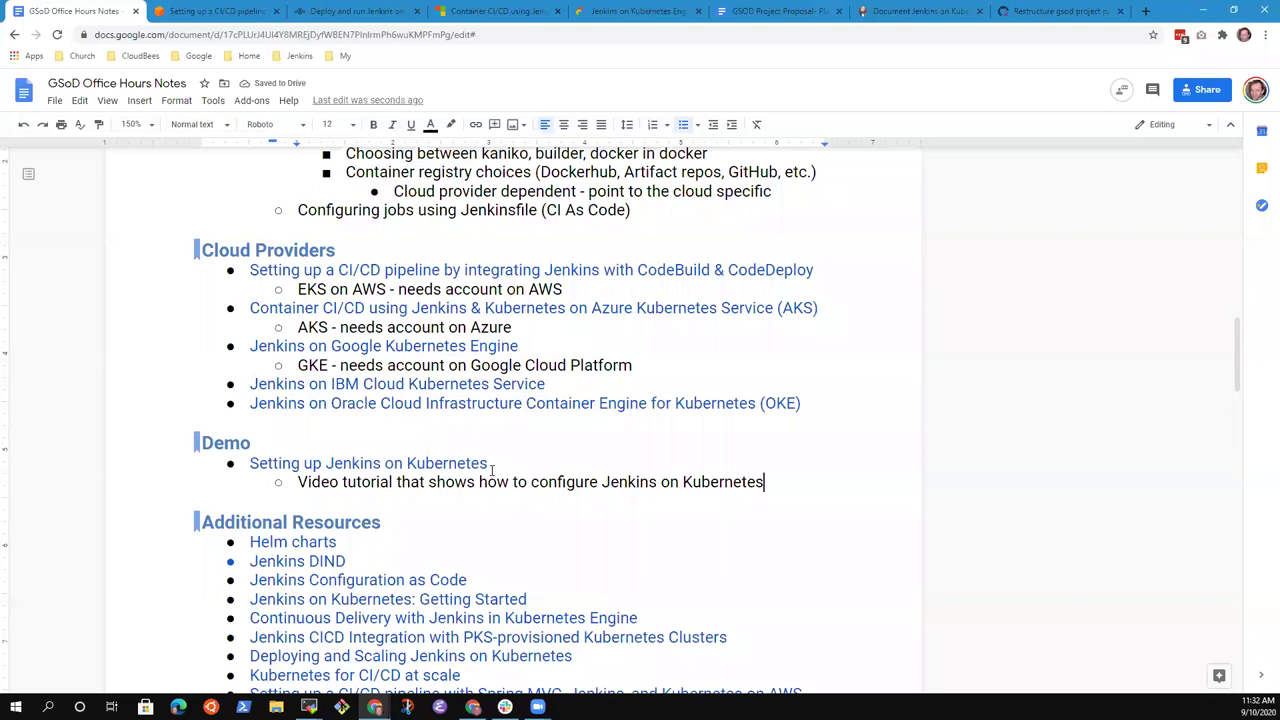
# Add the bullet "Katacoda Jenkins tutorial" to the Demo section, at the same level as "Setting up Jenkins on Kubernetes"
pyautogui.press('Return')
pyautogui.write('Cons')
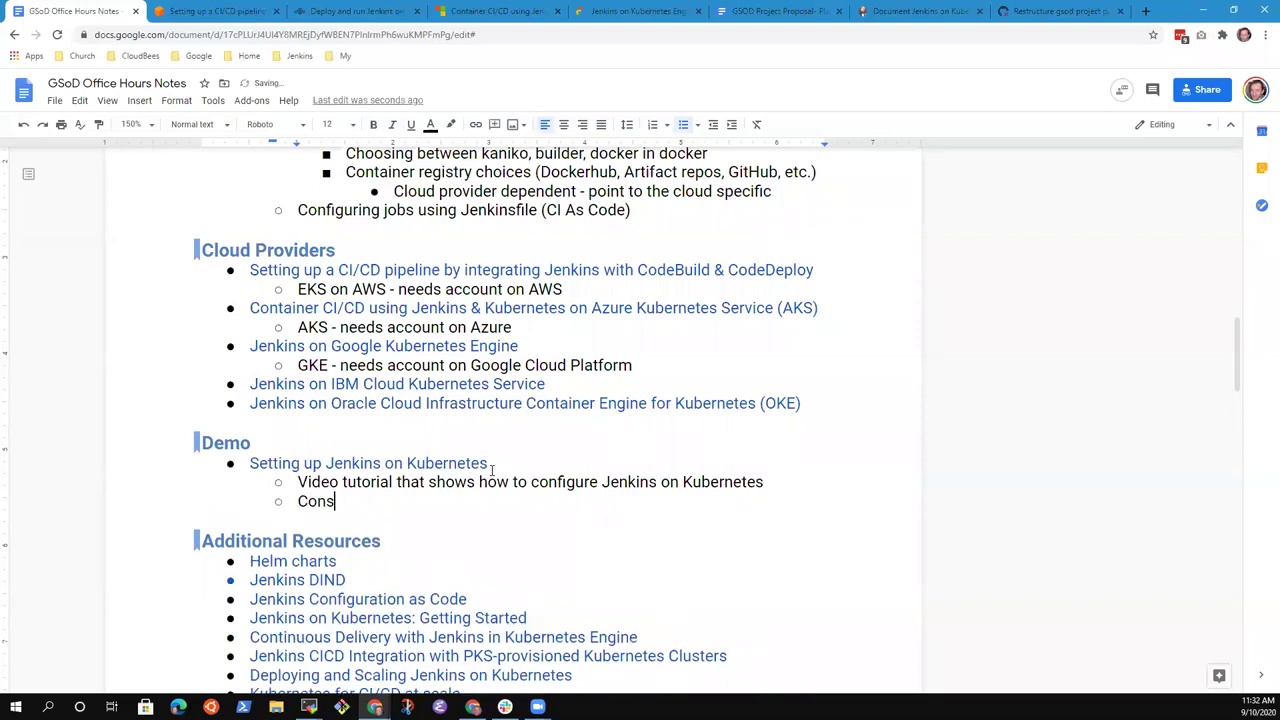
pyautogui.press('BackSpace')
pyautogui.press('BackSpace')
pyautogui.press('BackSpace')
pyautogui.press('BackSpace')
pyautogui.hotkey('shift', 'Tab')
pyautogui.write('C')
pyautogui.press('BackSpace')
pyautogui.write('Good location')
pyautogui.hotkey('ctrl', 'BackSpace')
pyautogui.hotkey('ctrl', 'BackSpace')
pyautogui.write('Katacoda')
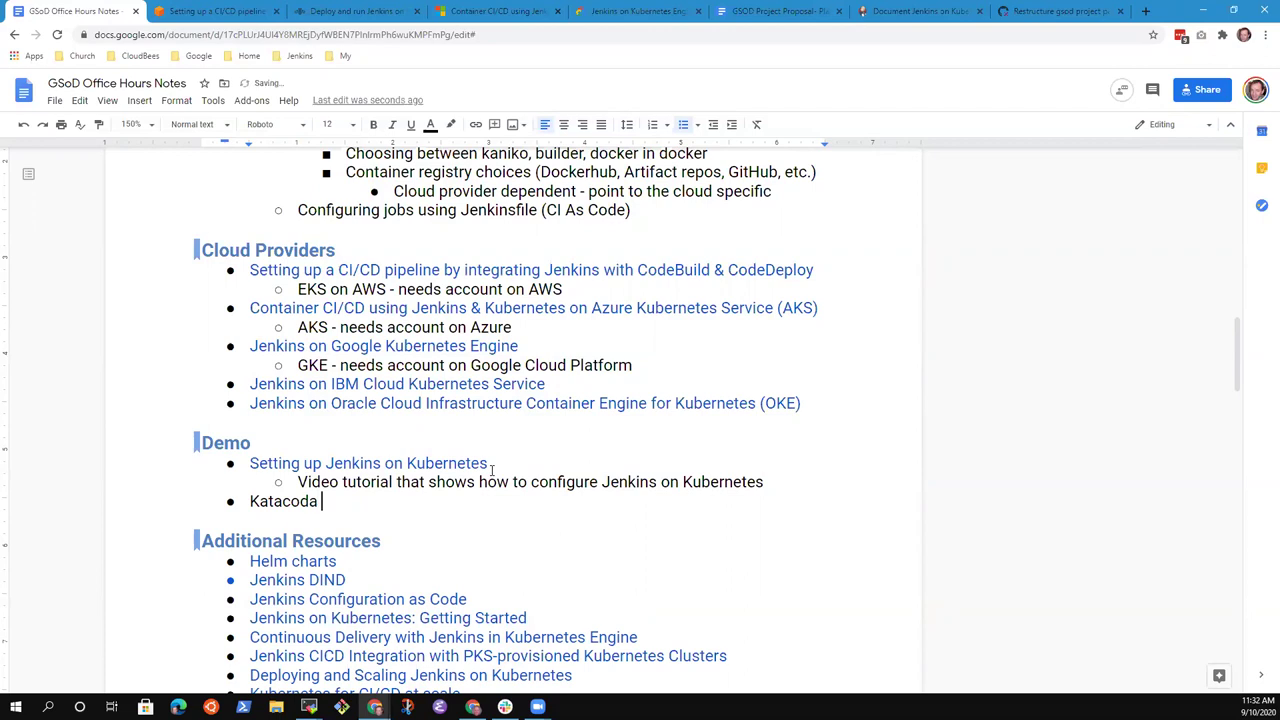
pyautogui.write('Jenkins tutori')
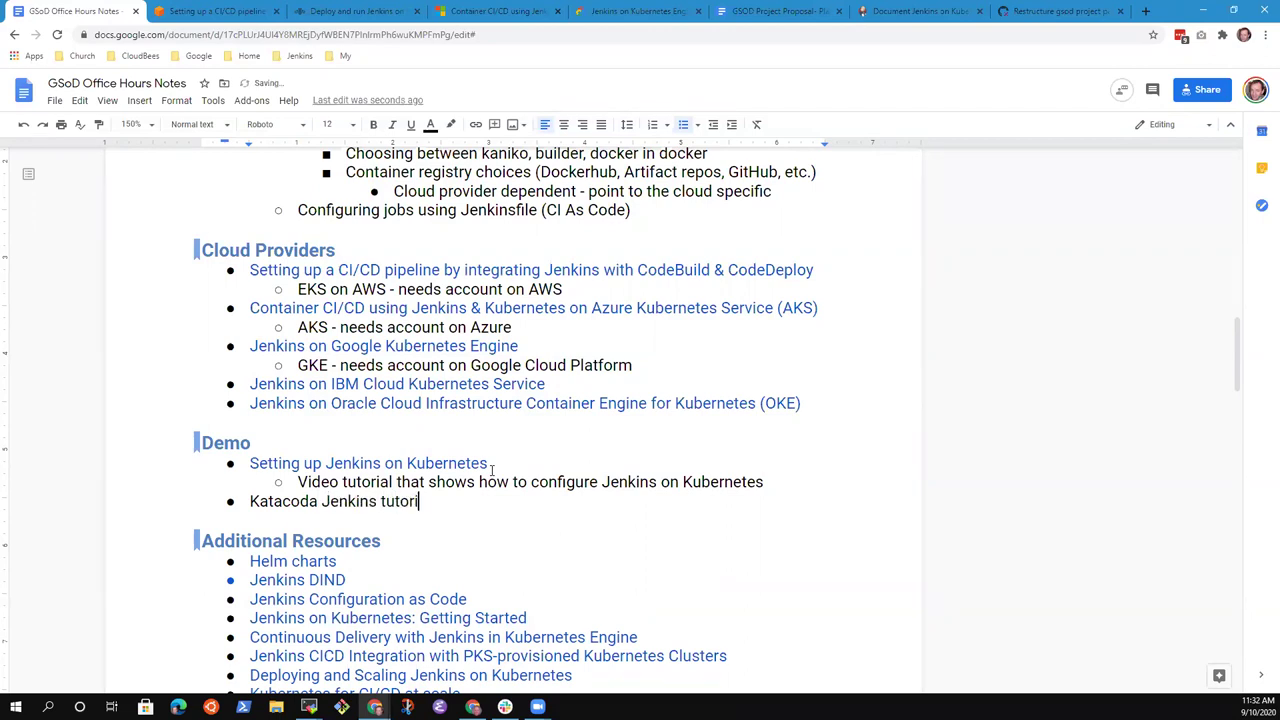
pyautogui.write('al')
# Add a sub-item under the Katacoda tutorial noting that it needs a tutorial session from the named colleague on using Katacoda
pyautogui.press('Return')
pyautogui.press('Tab')
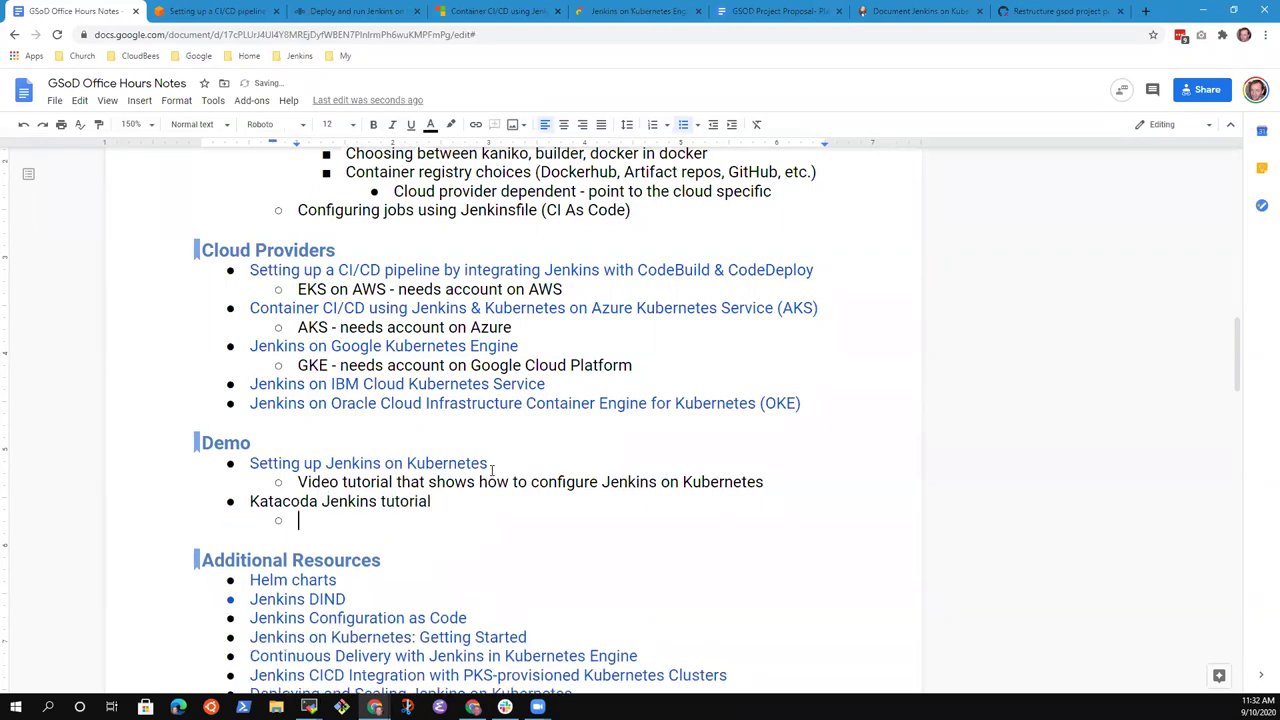
pyautogui.write('Needs tutorial sess')
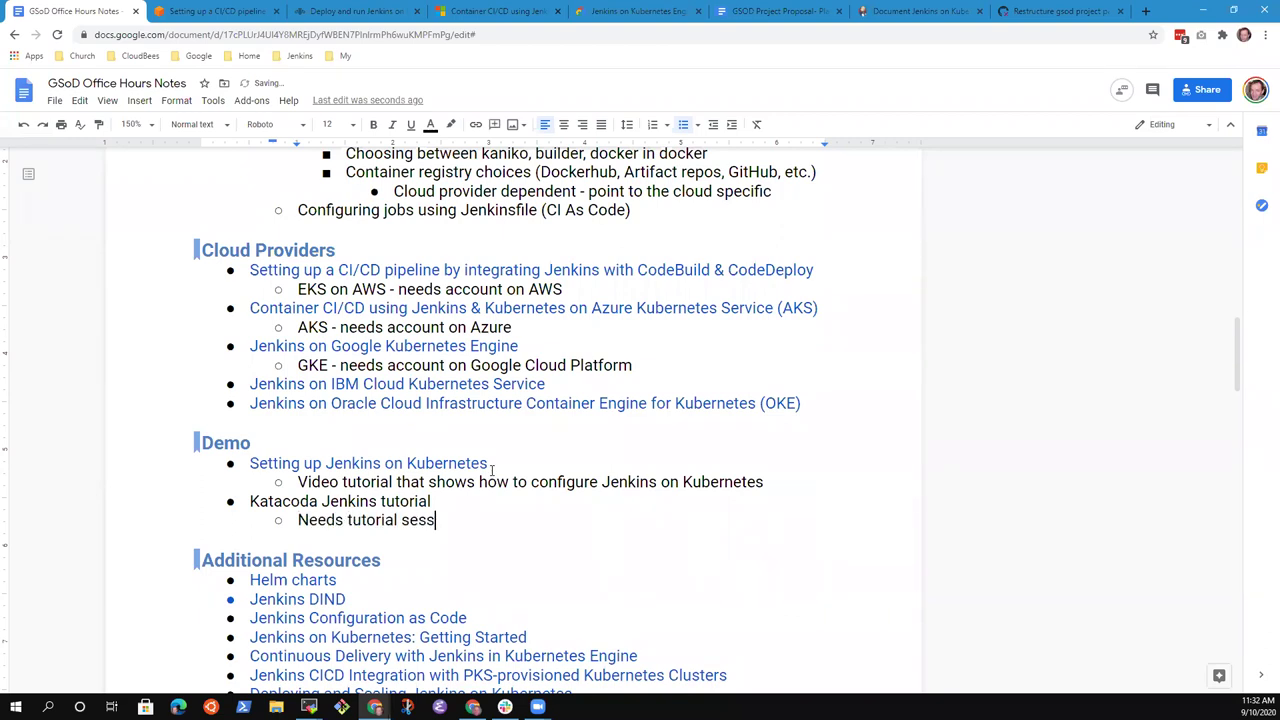
pyautogui.write('ion from Marky')
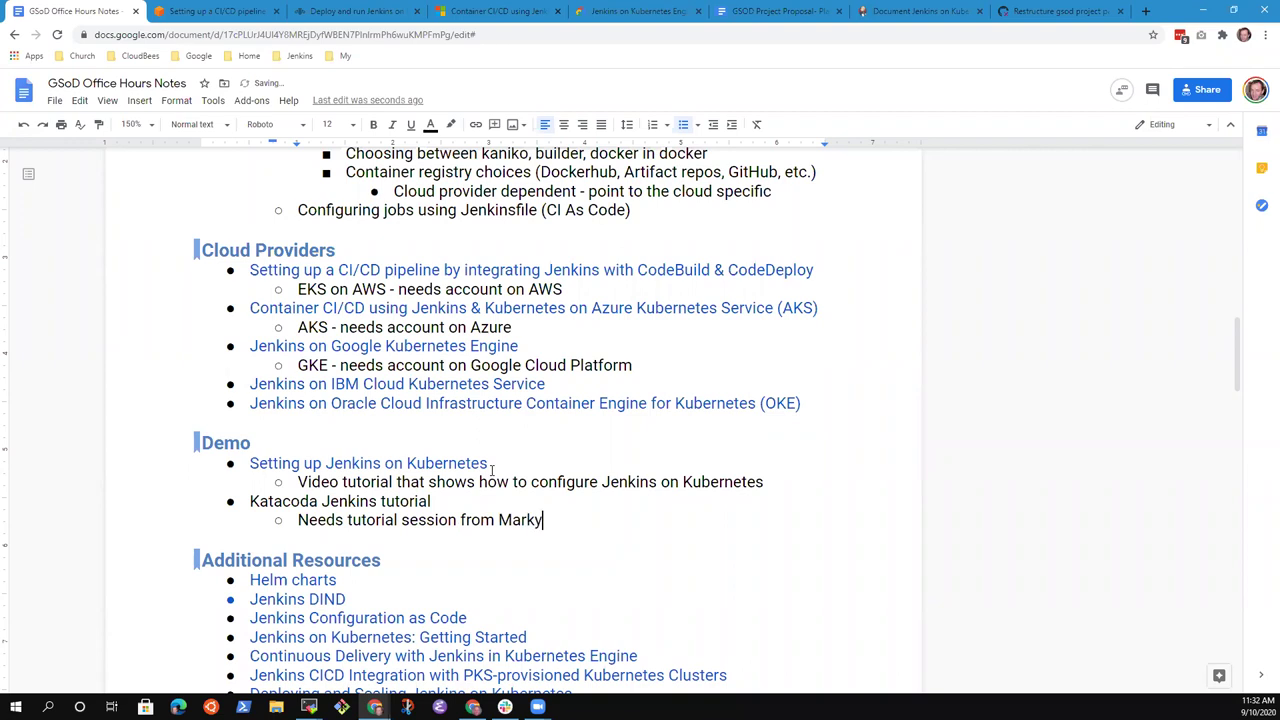
pyautogui.write(' on the ')
pyautogui.write('Katacoda')
pyautogui.hotkey('ctrl', 'BackSpace')
pyautogui.hotkey('ctrl', 'BackSpace')
pyautogui.write('using k')
pyautogui.press('BackSpace')
pyautogui.write('Katacoda')
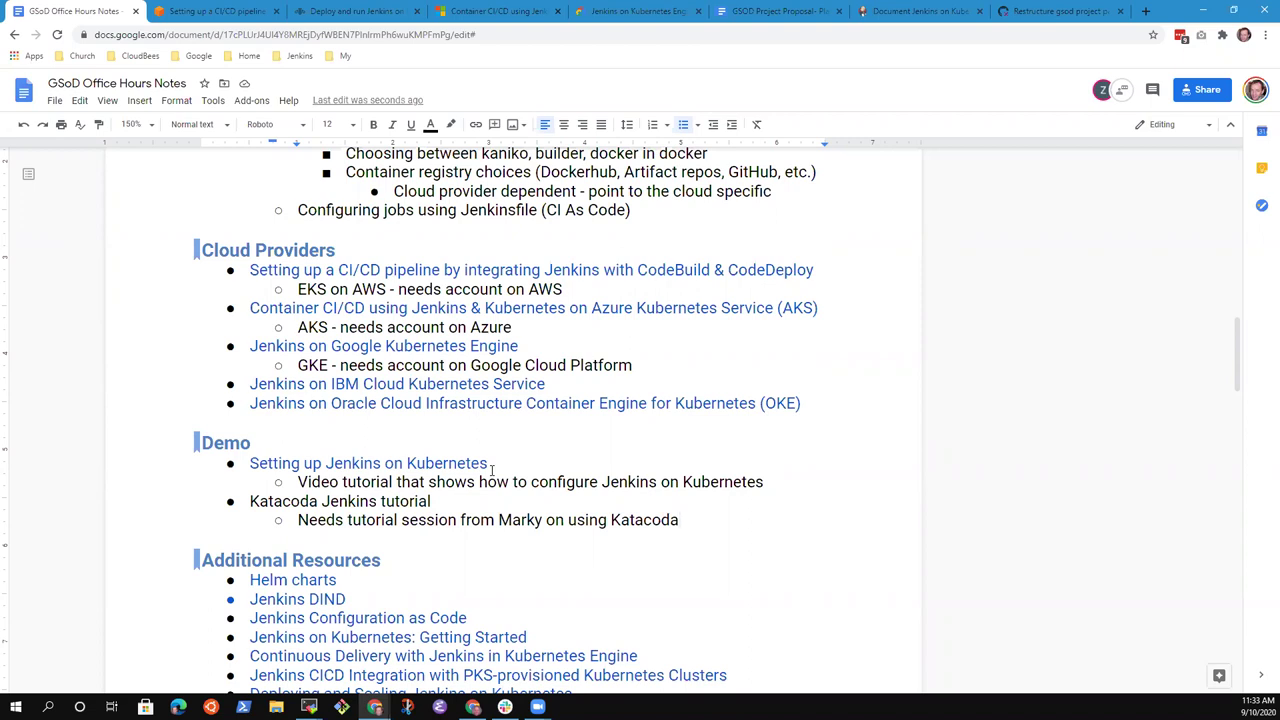
# Add the sub-item "Simple steps (don't tire the learner)" under the Katacoda Jenkins tutorial
pyautogui.press('Return')
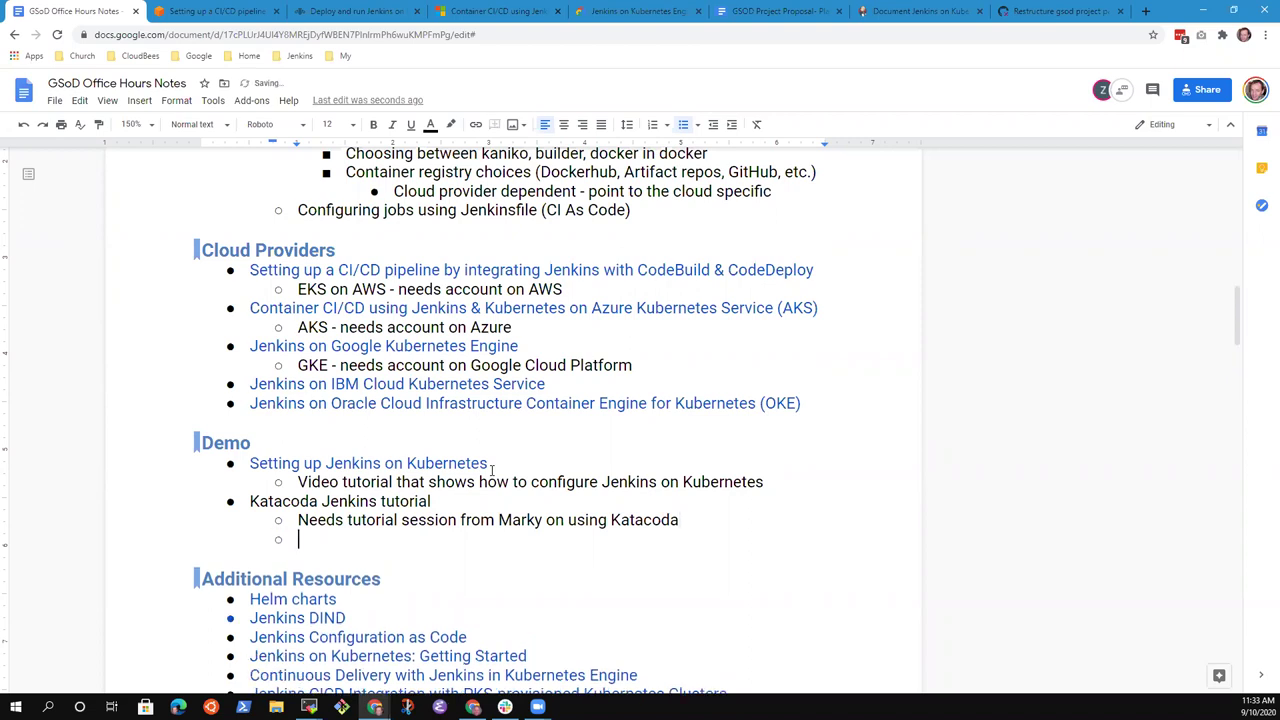
pyautogui.write("Simple steps (don't")
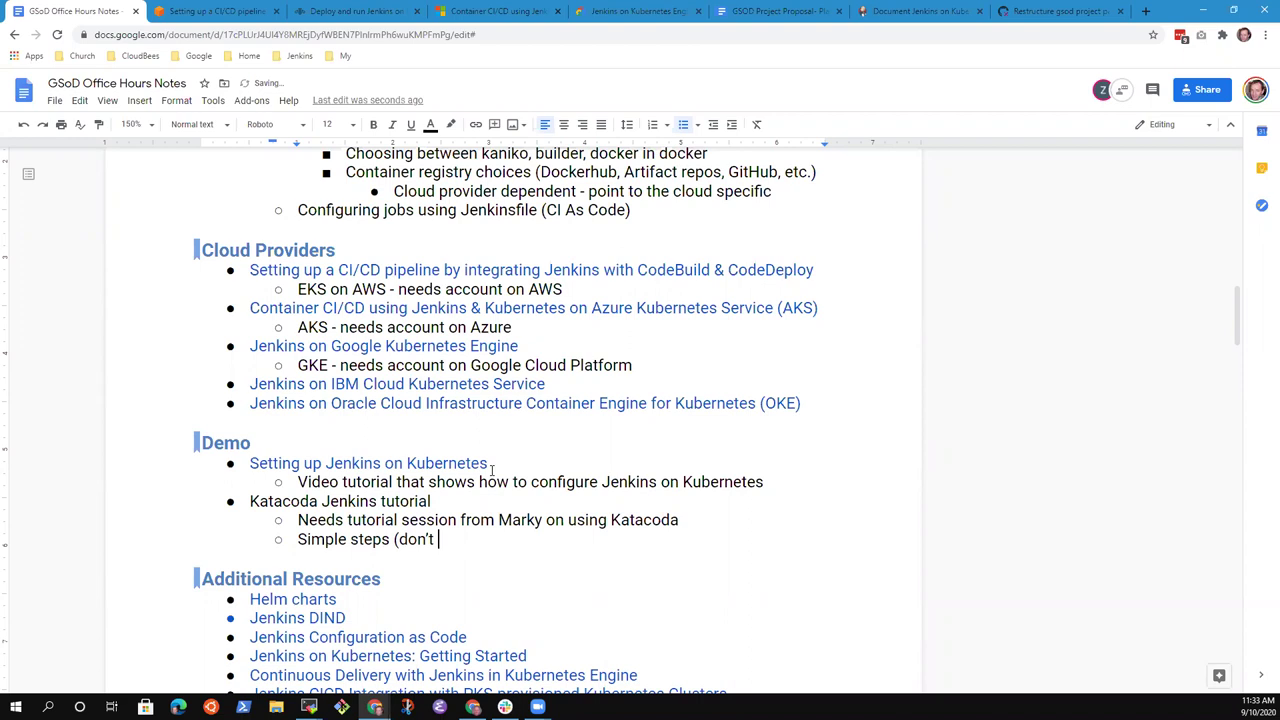
pyautogui.write(' tire the learner)')
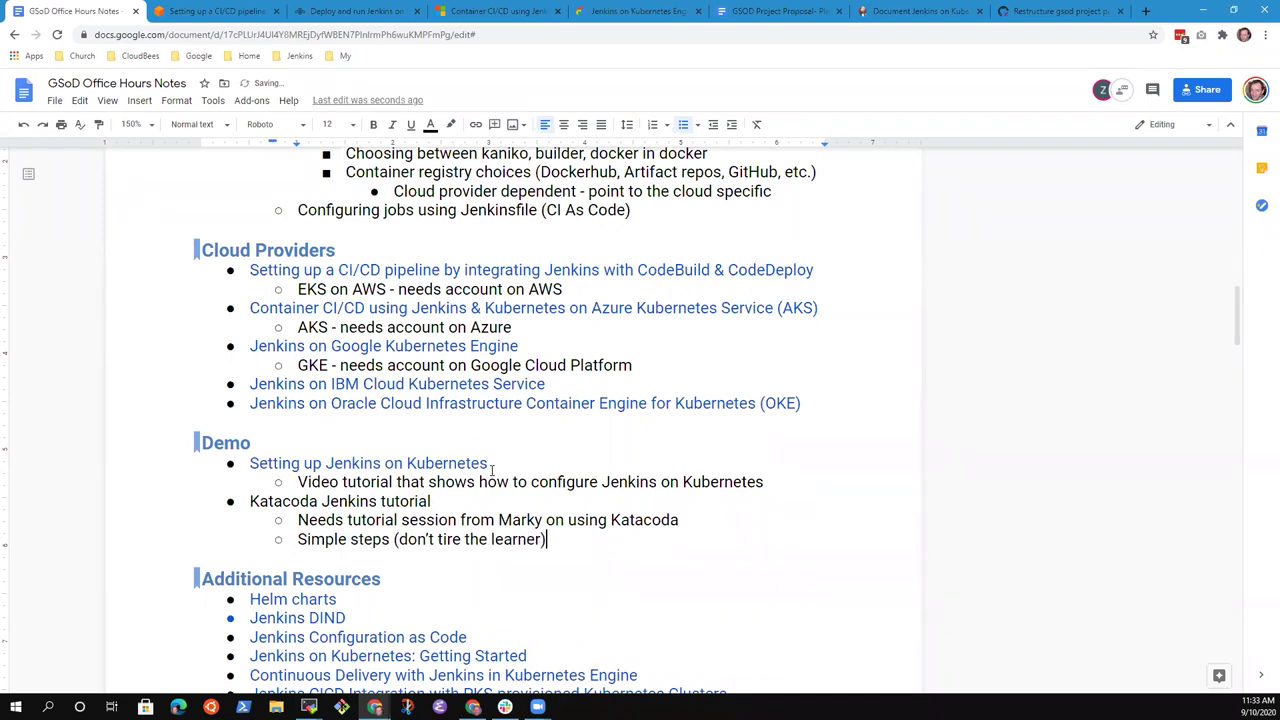
# Nest "Not deeply technical" and "Not long (don't exhaust them)" as items under "Simple steps"
pyautogui.press('Return')
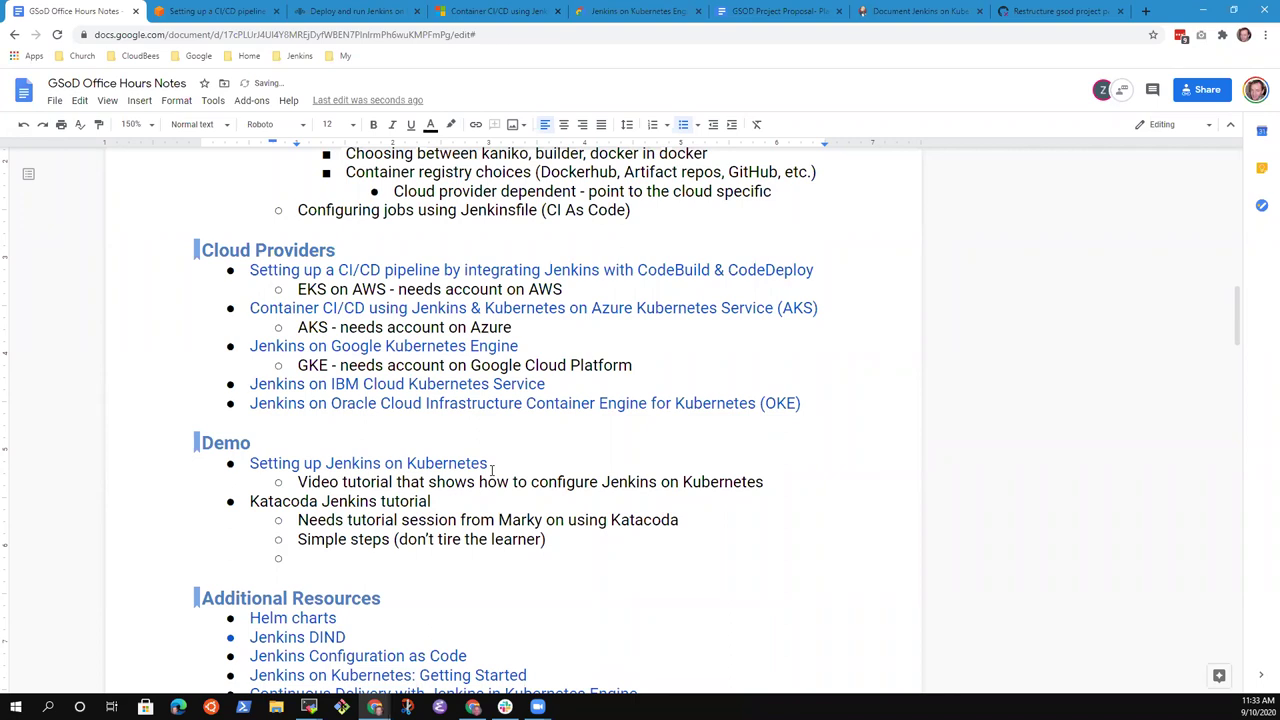
pyautogui.write('Not deeply technic')
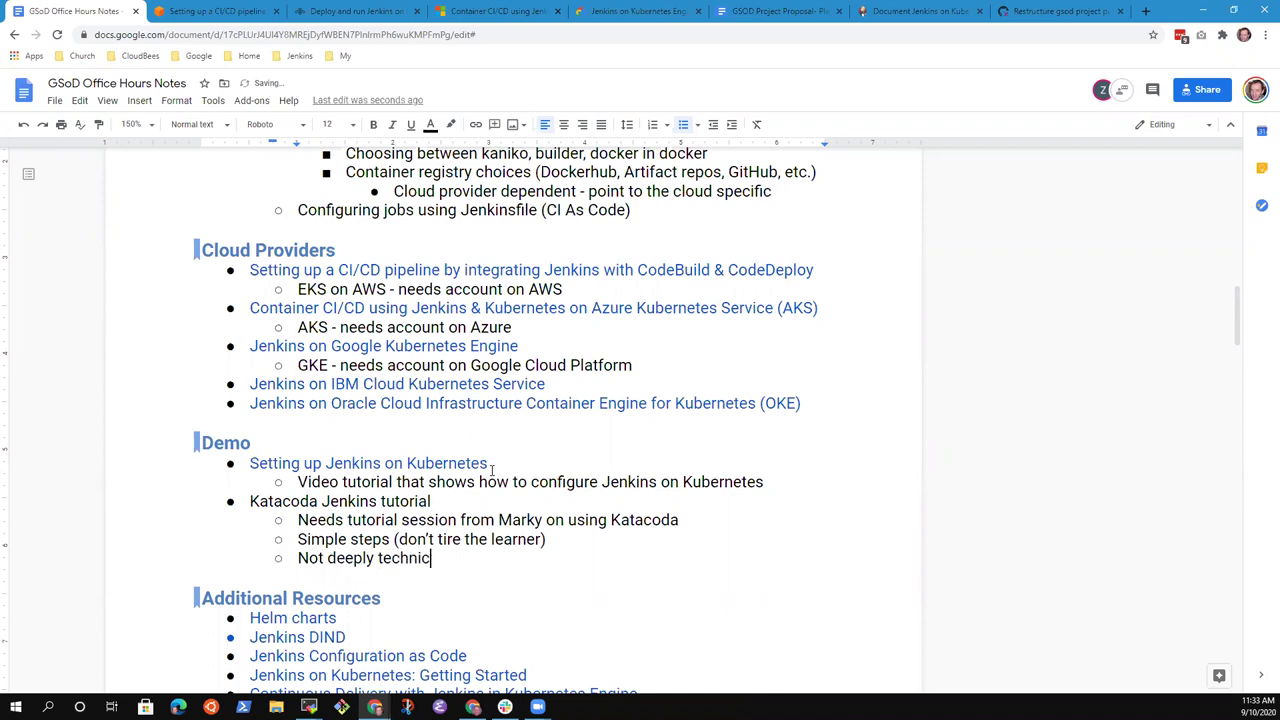
pyautogui.write('al')
pyautogui.press('Tab')
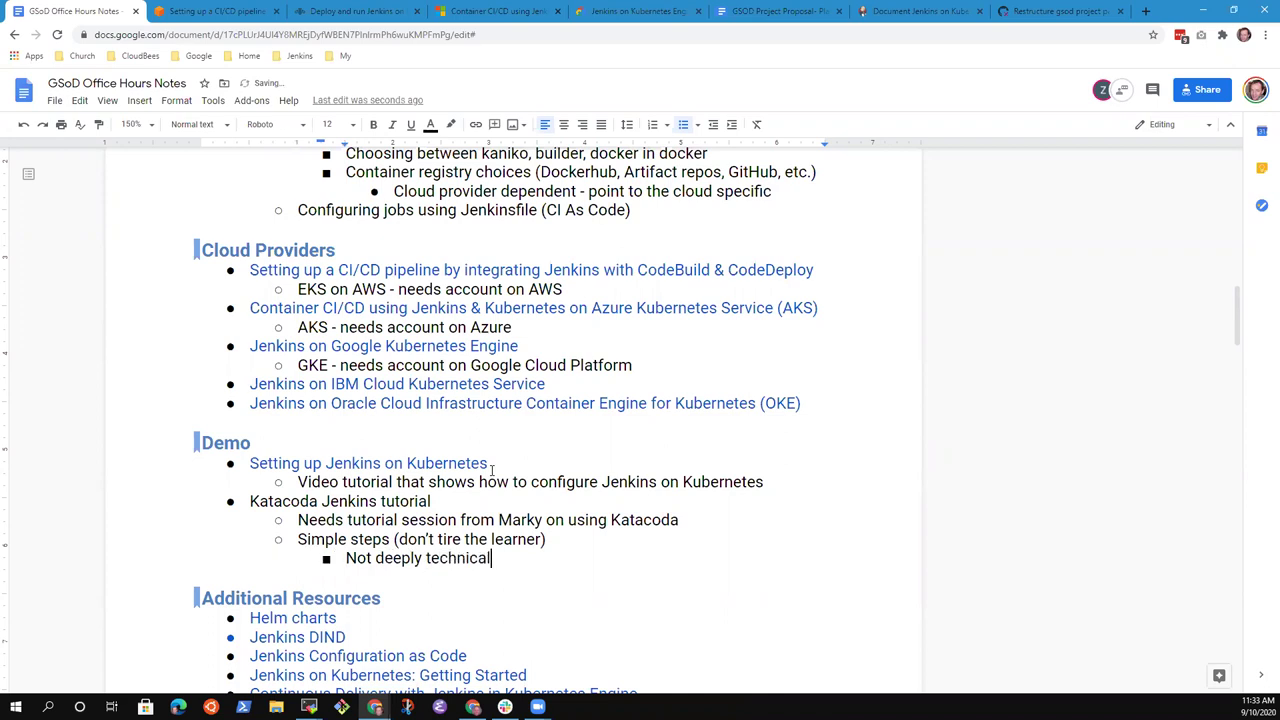
pyautogui.press('Return')
pyautogui.write('Not ')
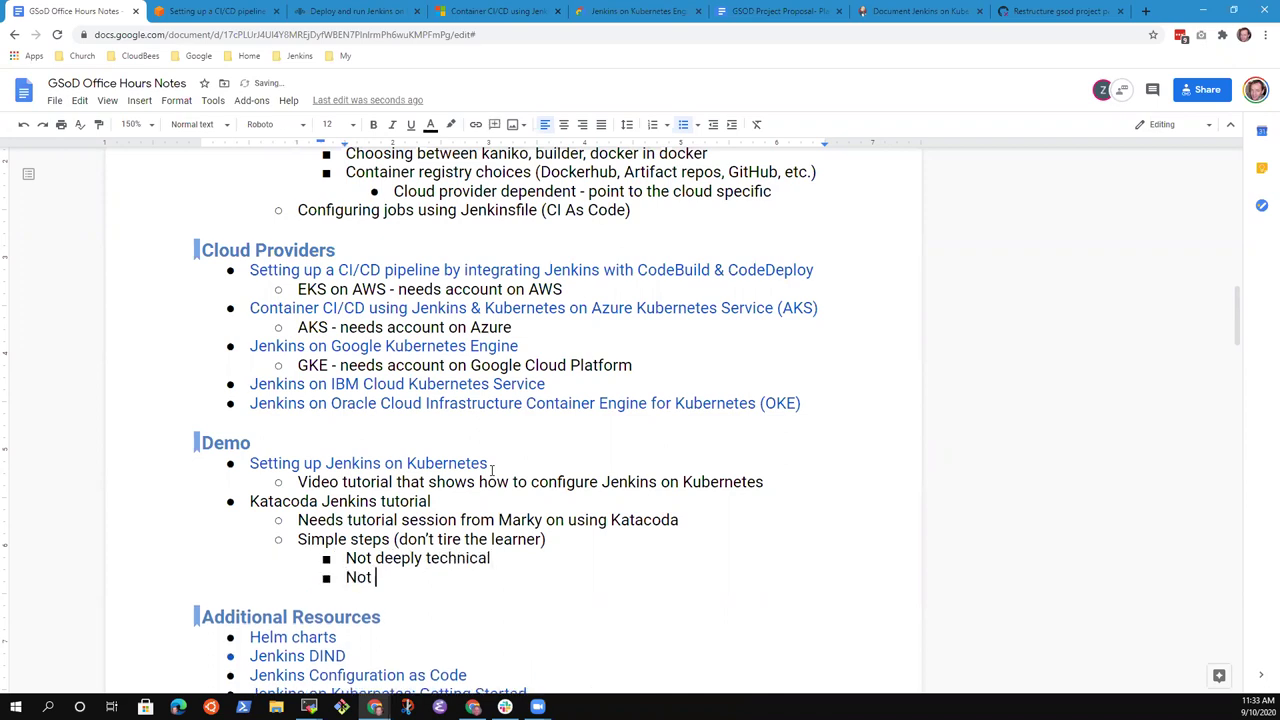
pyautogui.write('long (doon')
pyautogui.press('BackSpace')
pyautogui.press('BackSpace')
pyautogui.write("n't exhaust them)")
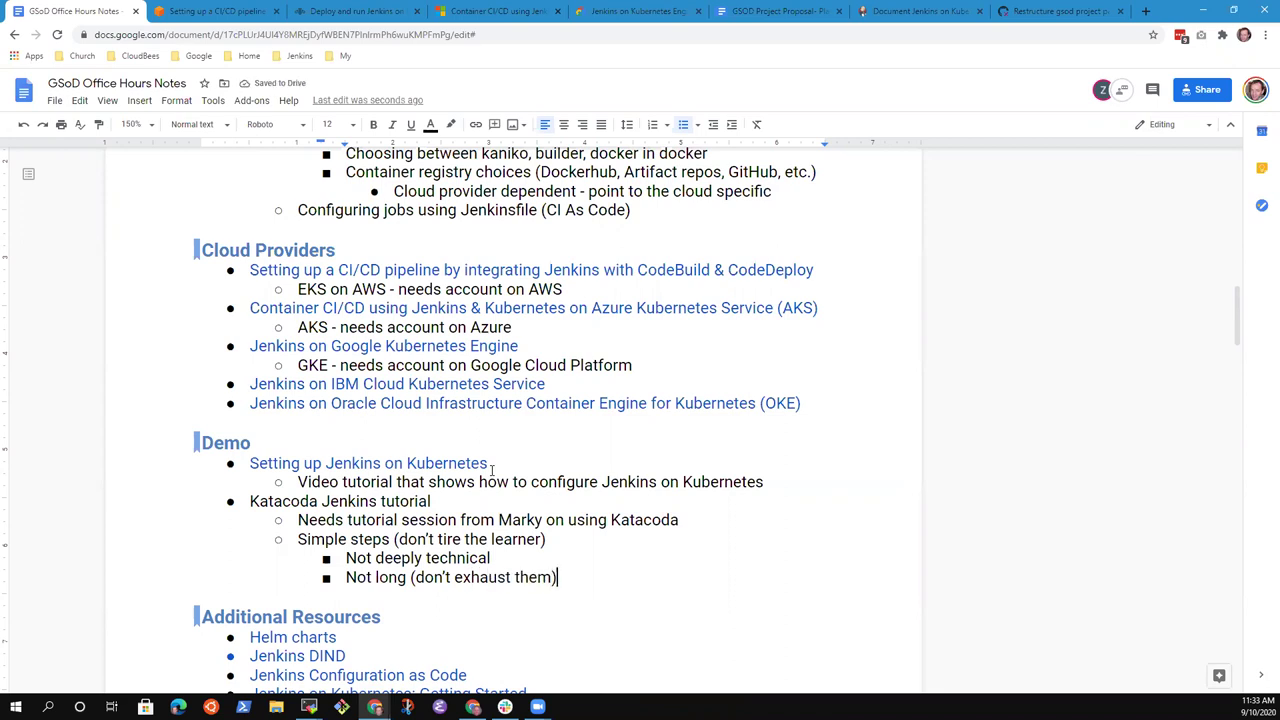
# Add the nested item "Relate to people at different levels (beginner and beyond)" under "Simple steps"
pyautogui.press('Return')
pyautogui.write('Relate t')
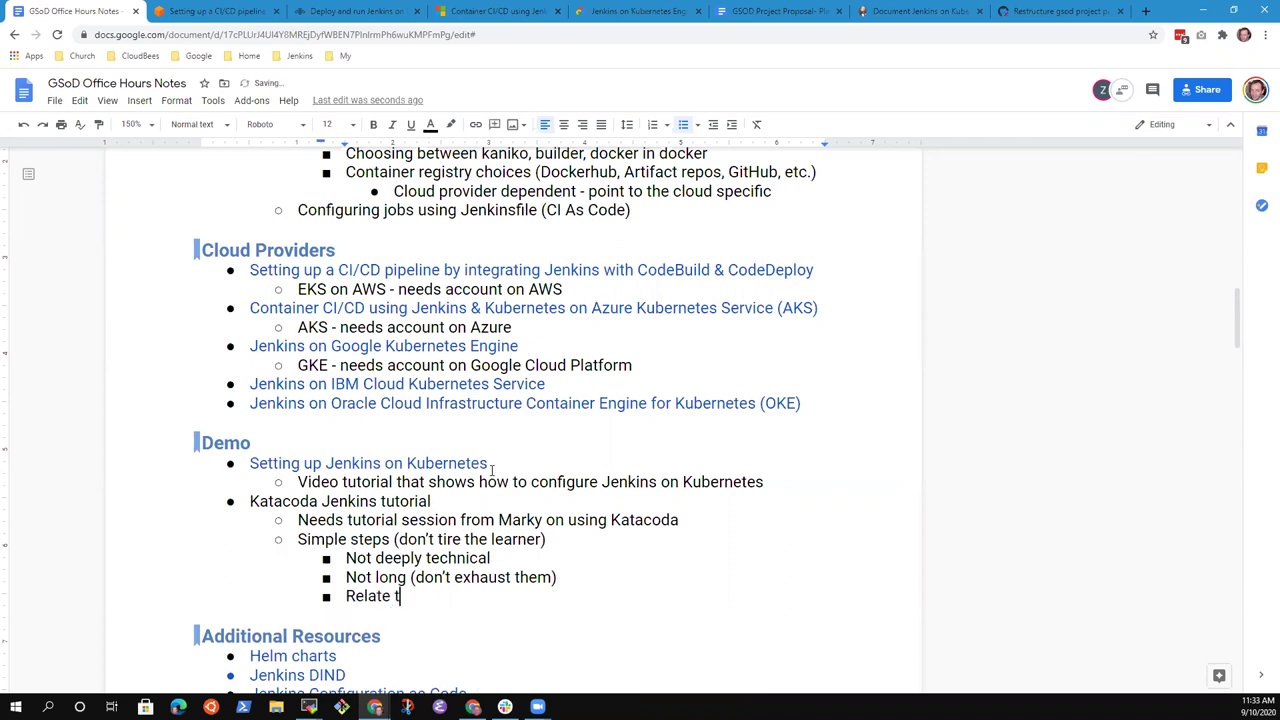
pyautogui.write('o people at different levels (')
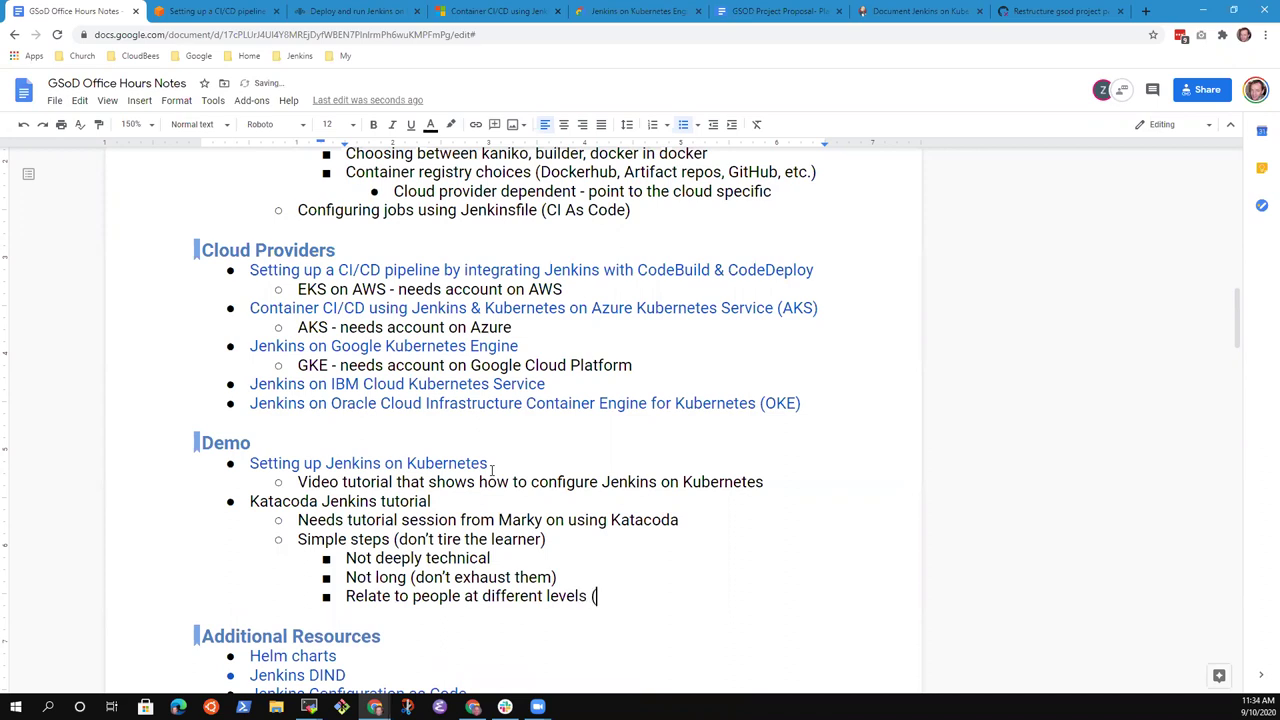
pyautogui.write('b')
pyautogui.write('eginner and be')
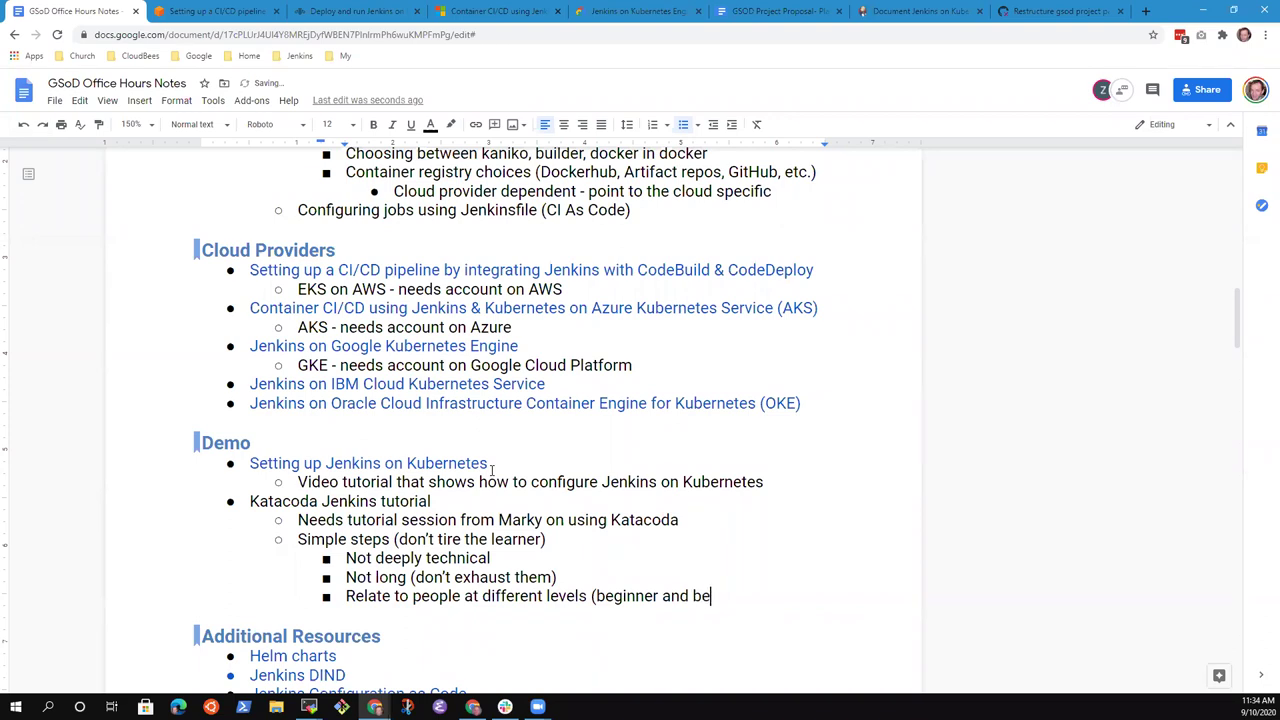
pyautogui.write('yond)')
pyautogui.press('Return')
pyautogui.write('High')
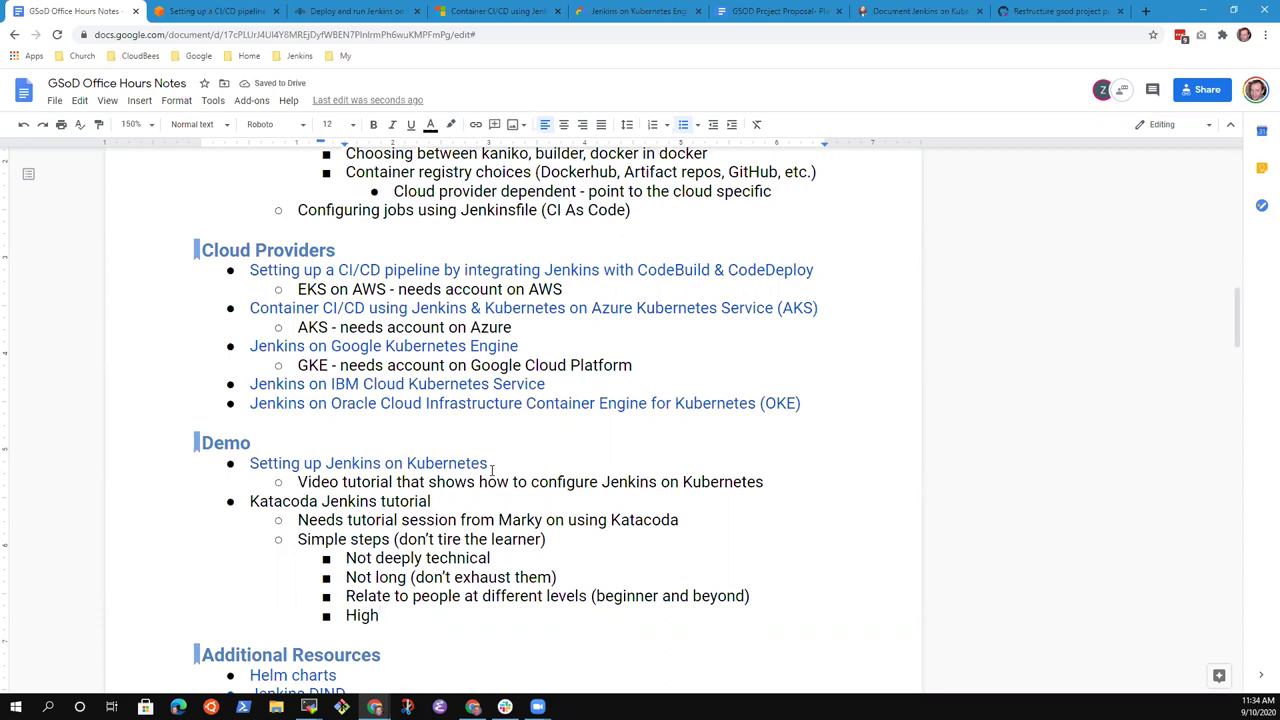
pyautogui.hotkey('ctrl', 'shift', 'Left')
pyautogui.press('BackSpace')
pyautogui.press('BackSpace')
pyautogui.press('BackSpace')
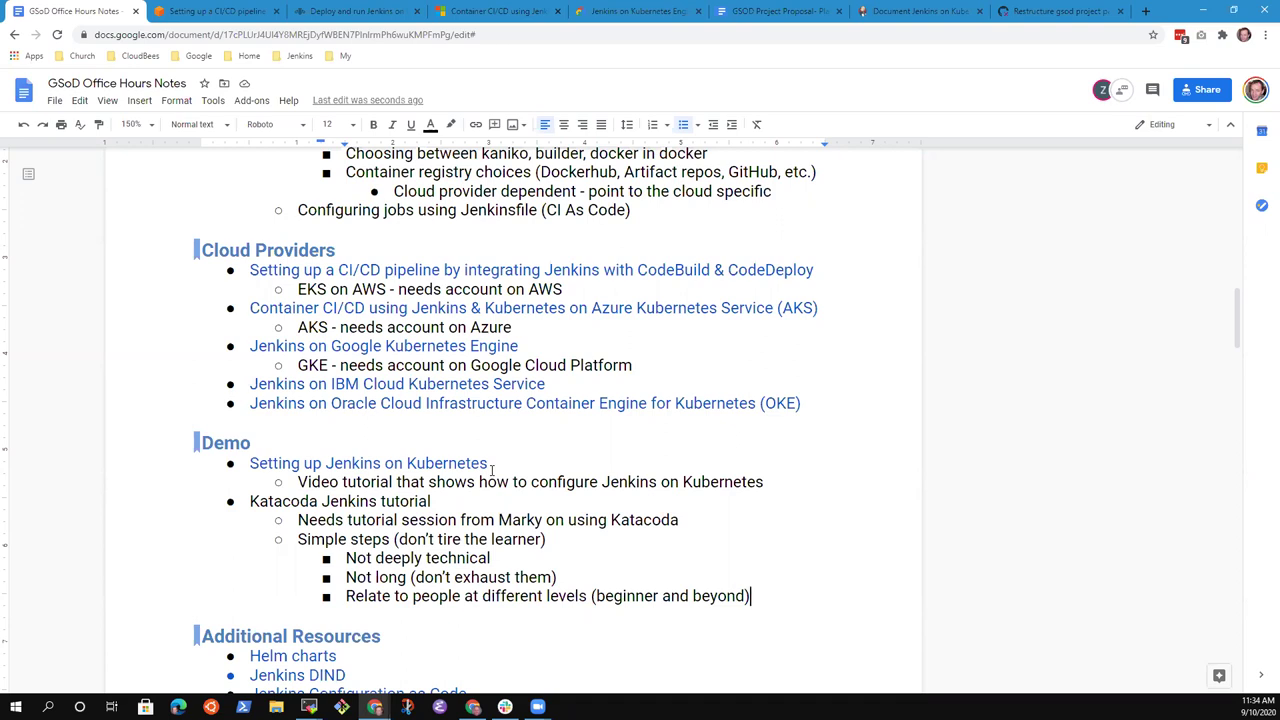
# Add the nested item "High probability of success (must succeed or they grumble)" under "Simple steps"
pyautogui.press('Return')
pyautogui.write('High probab')
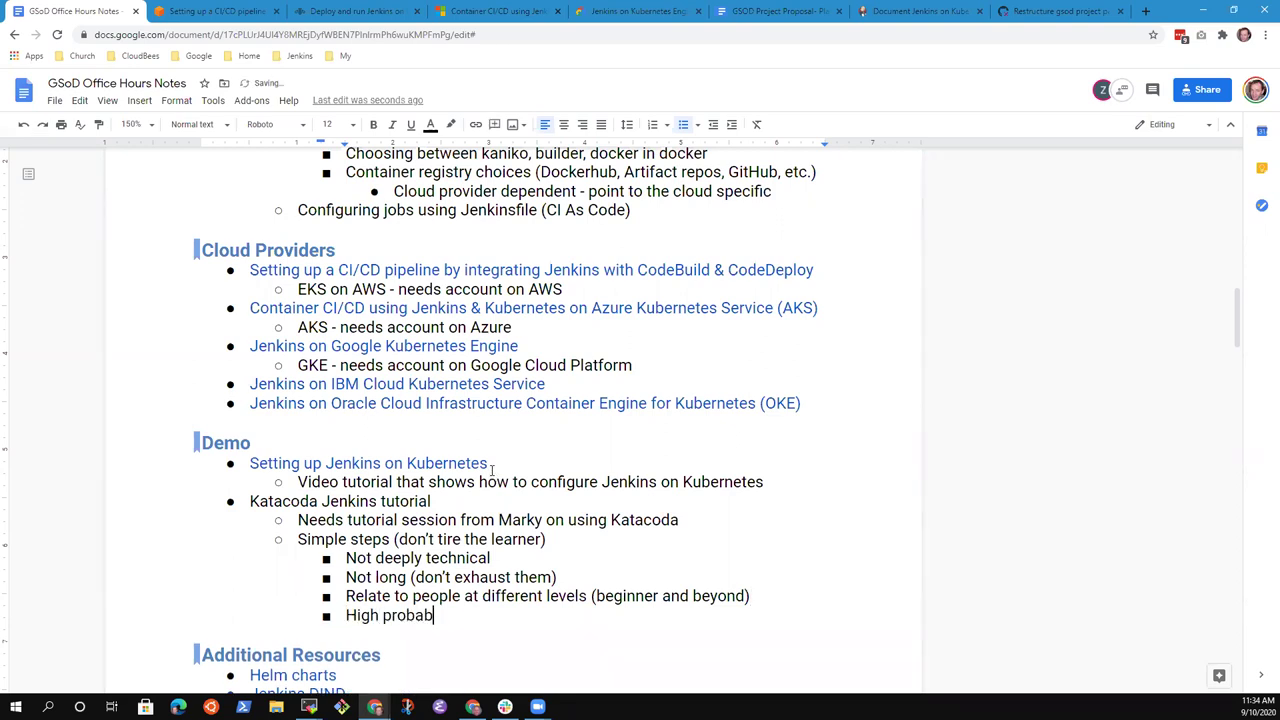
pyautogui.write('ility of us')
pyautogui.press('BackSpace')
pyautogui.press('BackSpace')
pyautogui.write('succees')
pyautogui.press('BackSpace')
pyautogui.press('BackSpace')
pyautogui.write('ss')
pyautogui.press('BackSpace')
pyautogui.write('(must ')
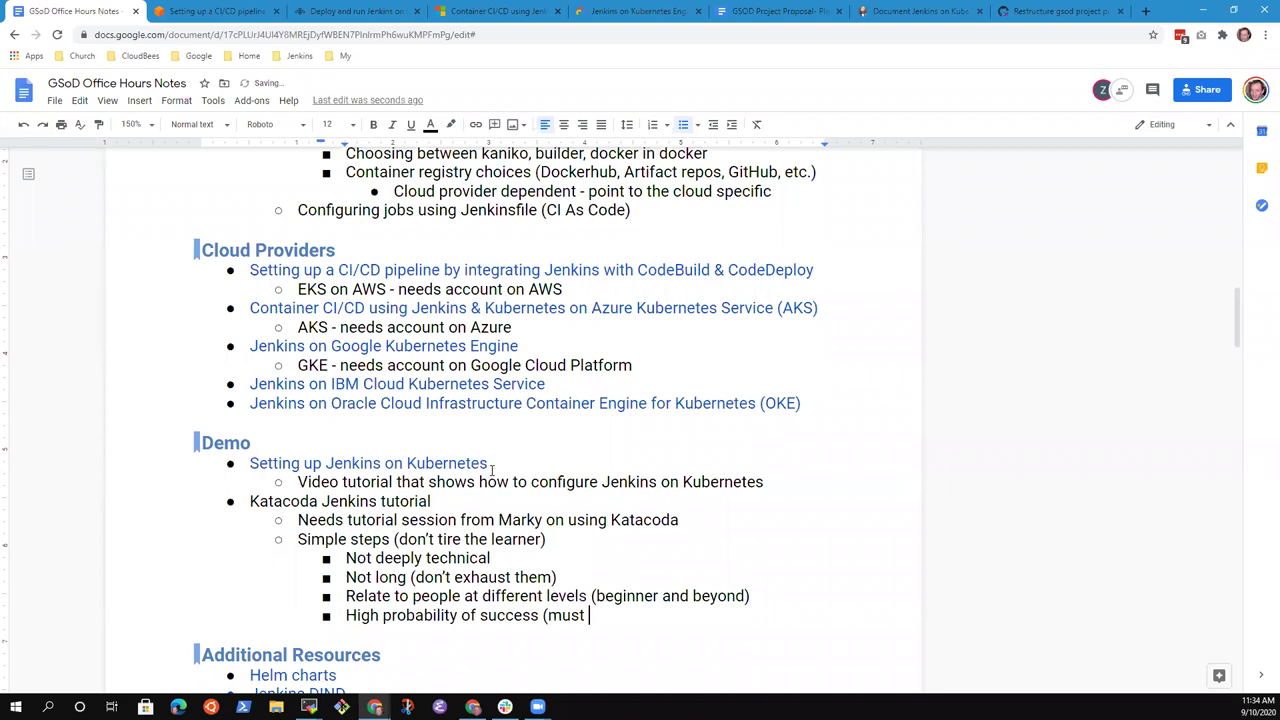
pyautogui.write('succeed or they grumn')
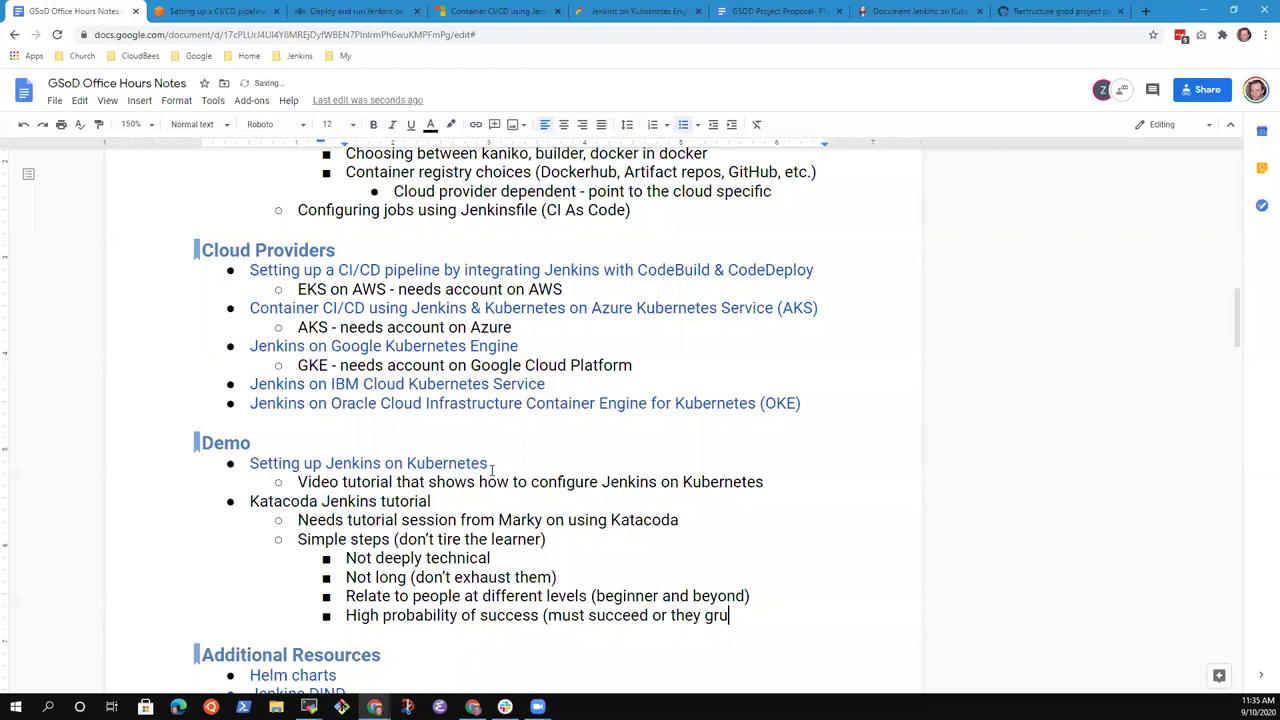
pyautogui.press('BackSpace')
pyautogui.write('ble)')
pyautogui.press('Up')
pyautogui.press('Up')
pyautogui.press('Up')
pyautogui.press('Home')
pyautogui.hotkey('shift', 'End')
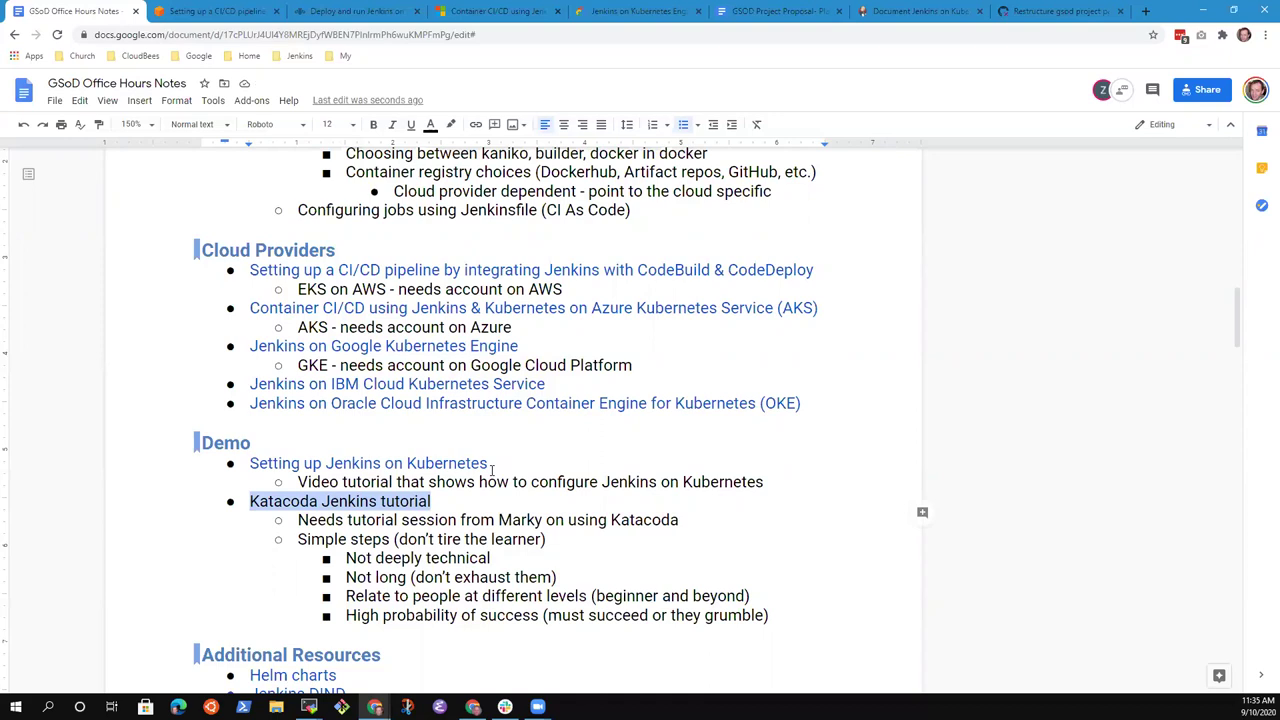
pyautogui.press('Up')
pyautogui.press('Down')
pyautogui.press('Down')
pyautogui.press('Down')
pyautogui.press('Down')
pyautogui.press('Down')
pyautogui.press('Down')
pyautogui.press('Down')
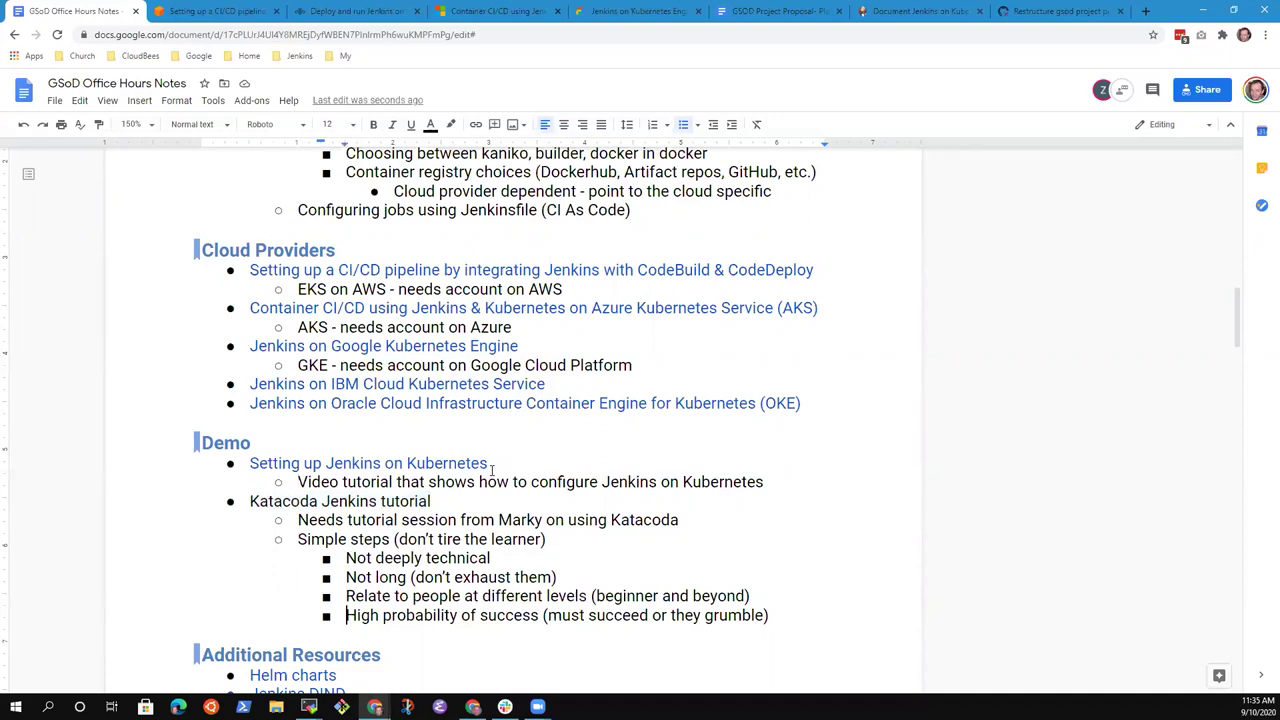
# Add the main-level bullet "Additional topics as we learn more during the writing" at the end of the Demo list
pyautogui.press('End')
pyautogui.press('Return')
pyautogui.hotkey('shift', 'Tab')
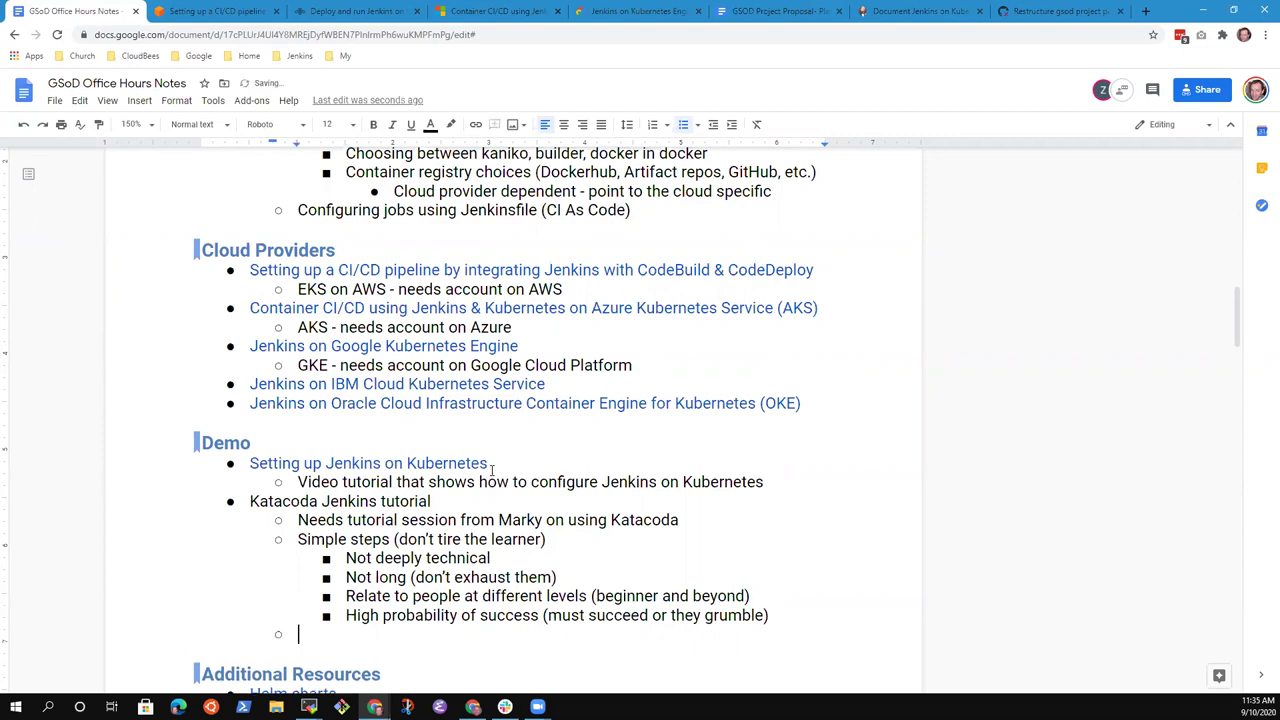
pyautogui.hotkey('shift', 'Tab')
pyautogui.write('Additional ')
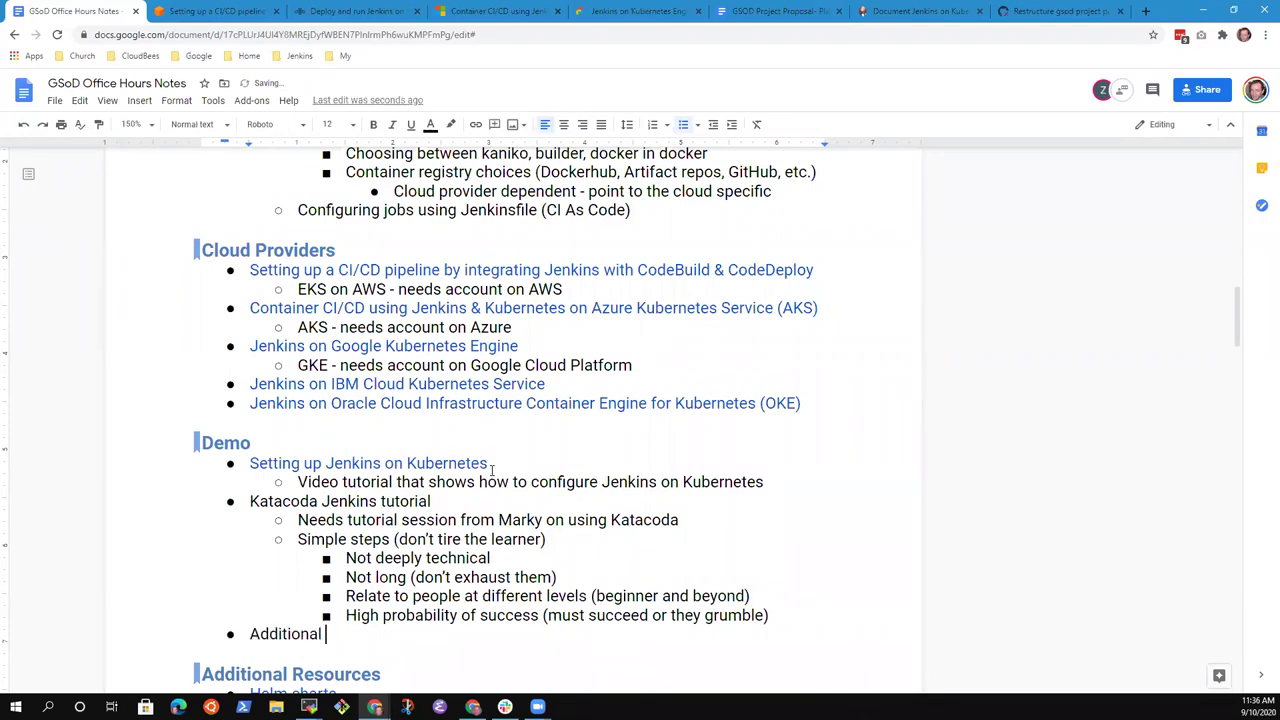
pyautogui.write('topics as we learn more diur')
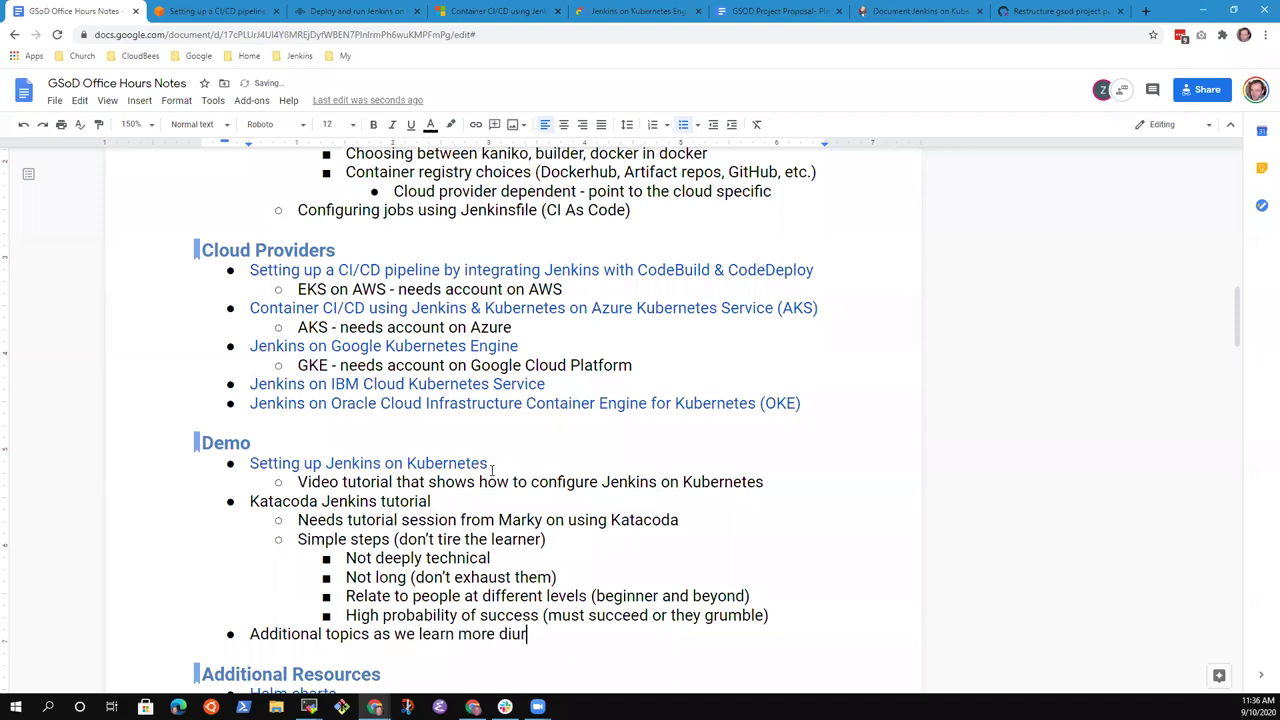
pyautogui.press('BackSpace')
pyautogui.press('BackSpace')
pyautogui.press('BackSpace')
pyautogui.write('during the writing')
# Add the sub-item "Prefer multiple brief demos instead of few larger demos" under the additional topics bullet
pyautogui.press('Return')
pyautogui.press('Tab')
pyautogui.write('Prefer ')
pyautogui.write('brief')
pyautogui.press('BackSpace')
pyautogui.press('BackSpace')
pyautogui.press('BackSpace')
pyautogui.press('BackSpace')
pyautogui.press('BackSpace')
pyautogui.write('mul')
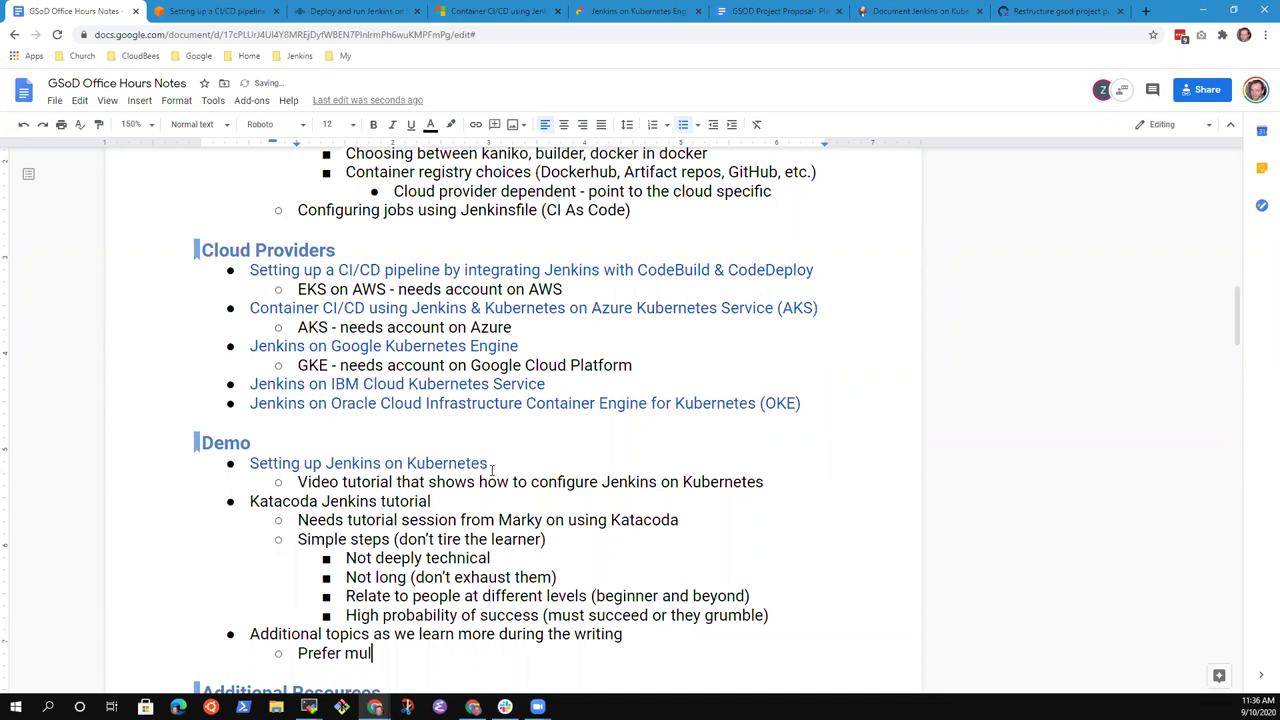
pyautogui.write('tiple d')
pyautogui.press('BackSpace')
pyautogui.write('brief demos instead of')
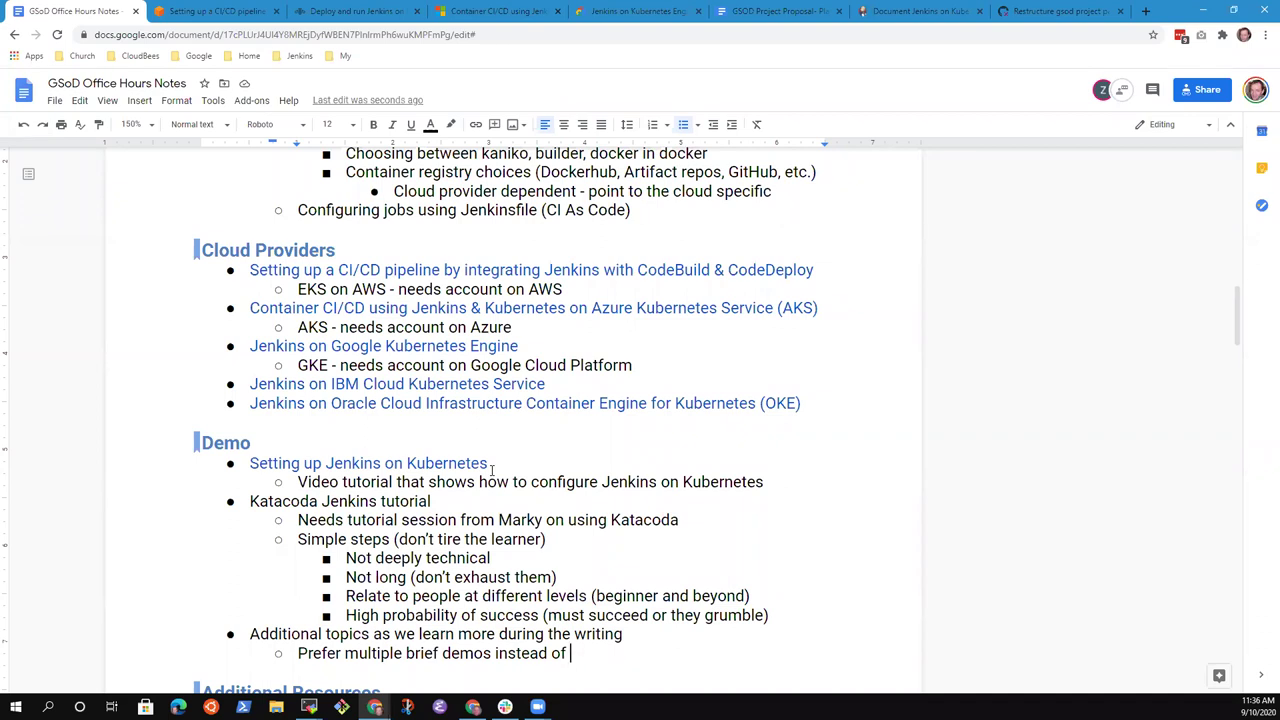
pyautogui.write('few larger demos')
pyautogui.press('Down')
pyautogui.press('Up')
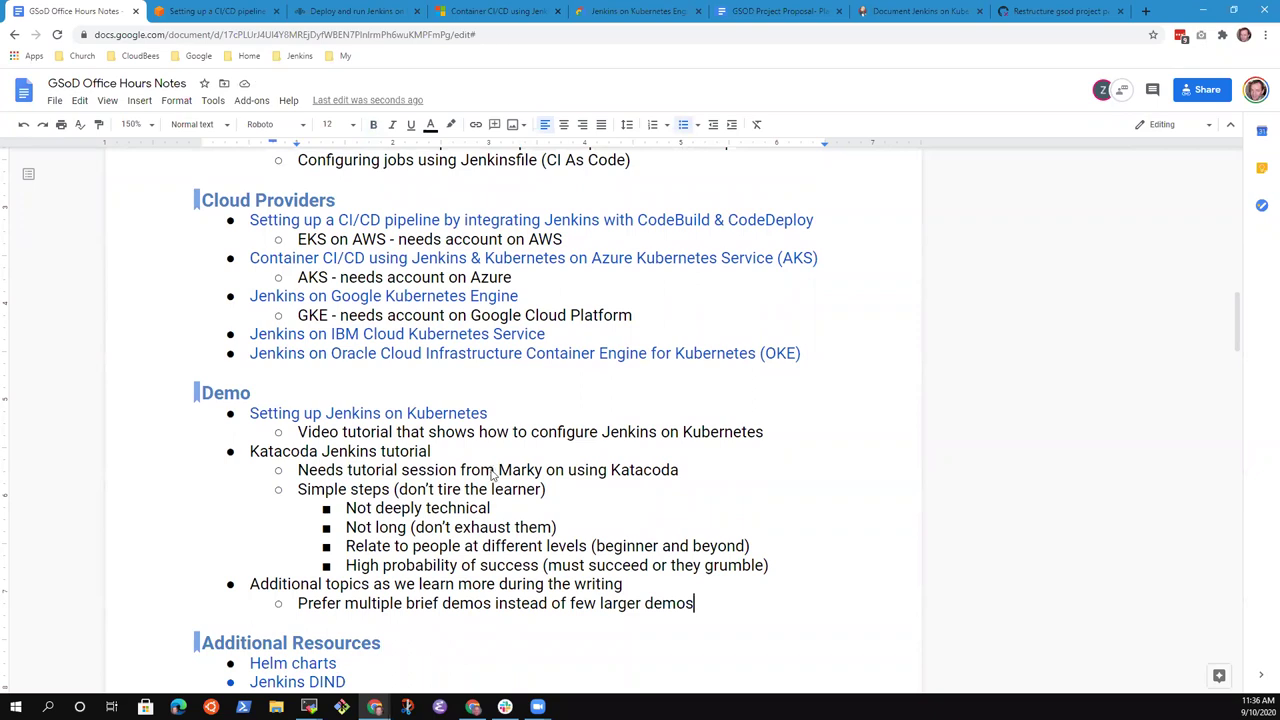
# Add the main-level bullet "Demonstrate to interested SIGs" at the end of the Demo list
pyautogui.press('Return')
pyautogui.hotkey('shift', 'Tab')
pyautogui.write('Demons')
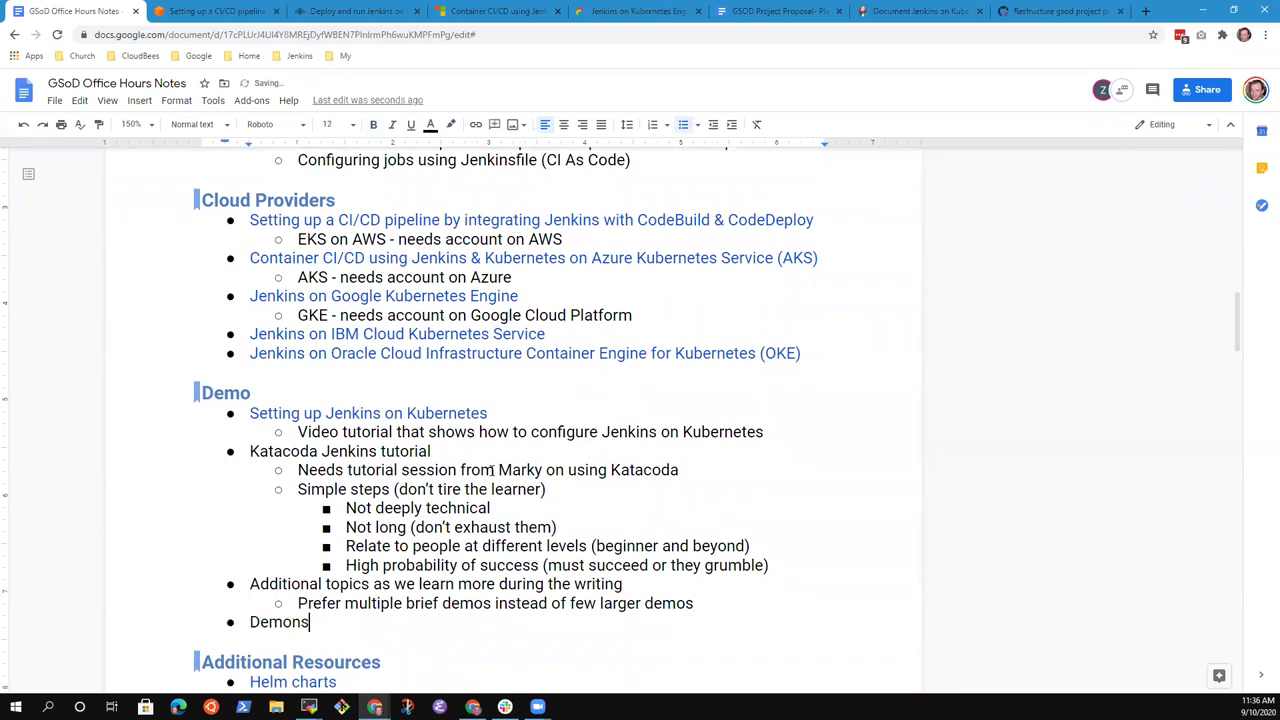
pyautogui.write('trate to')
pyautogui.write('interes')
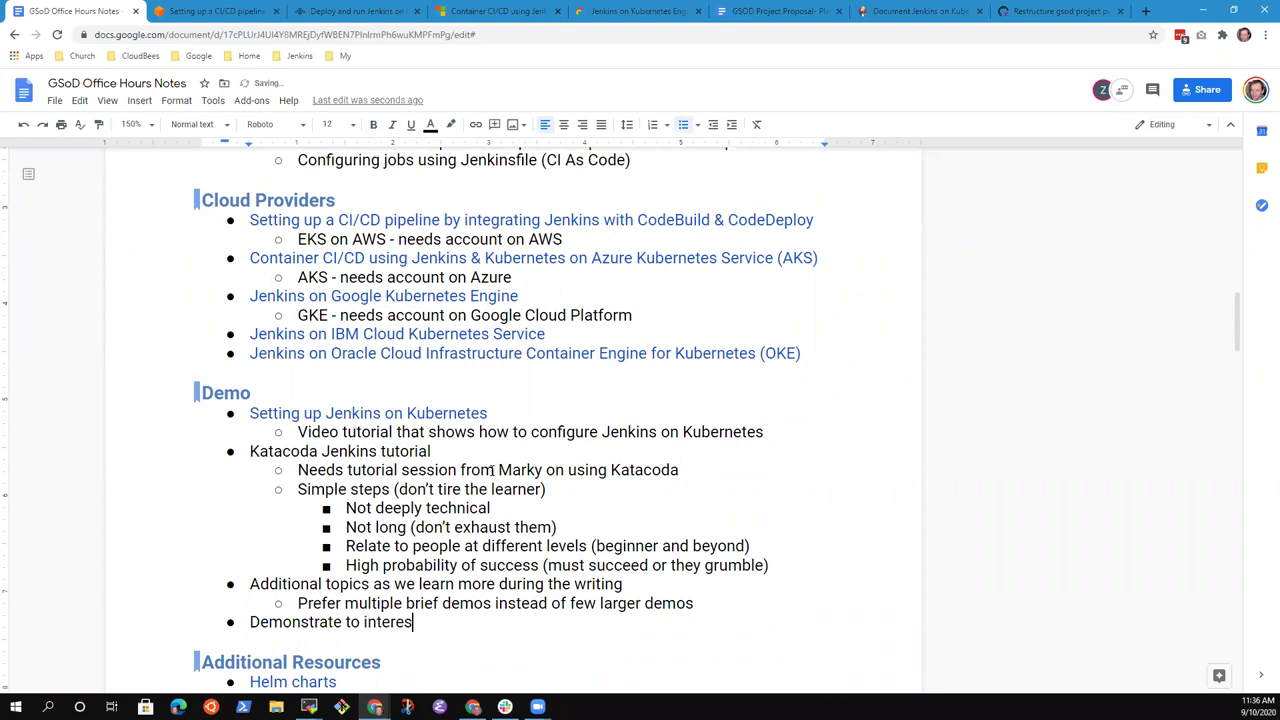
pyautogui.write('ted SIGs')
# Add the sub-item "Cloud Native SIG - deeply interested in Kubernetes" under "Demonstrate to interested SIGs"
pyautogui.press('Return')
pyautogui.press('Tab')
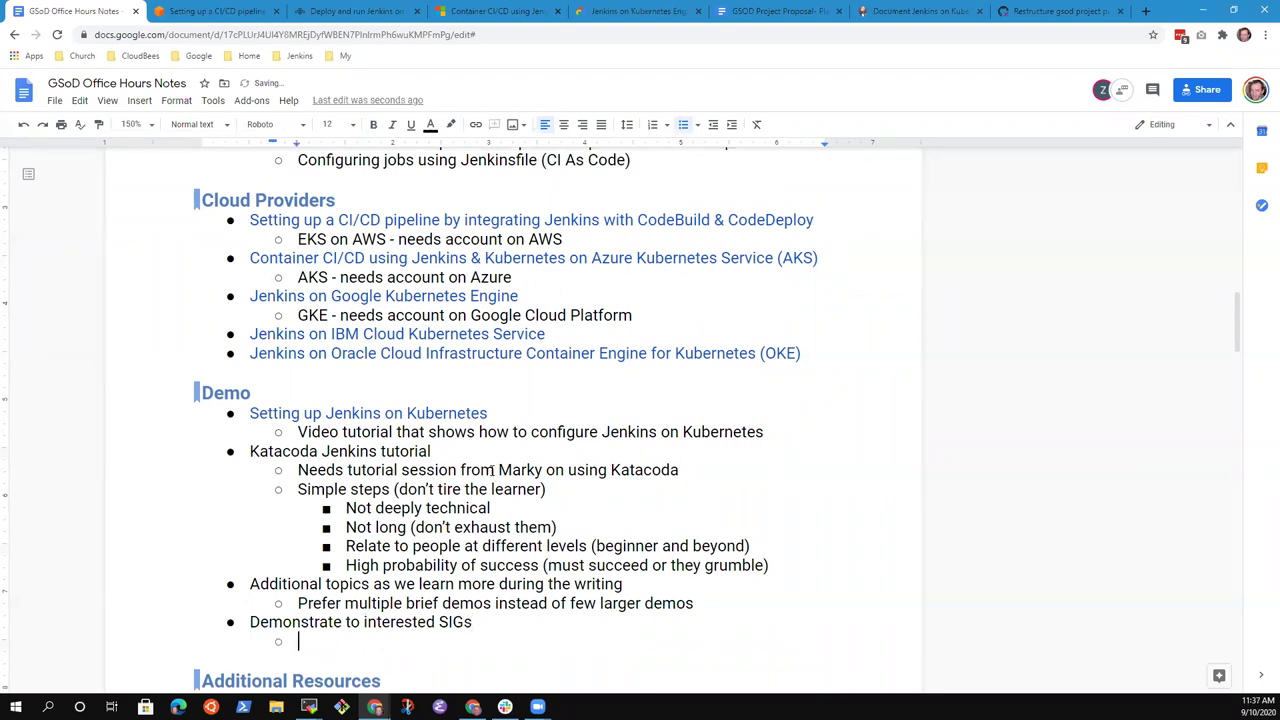
pyautogui.write('Cloud Native SIG - ')
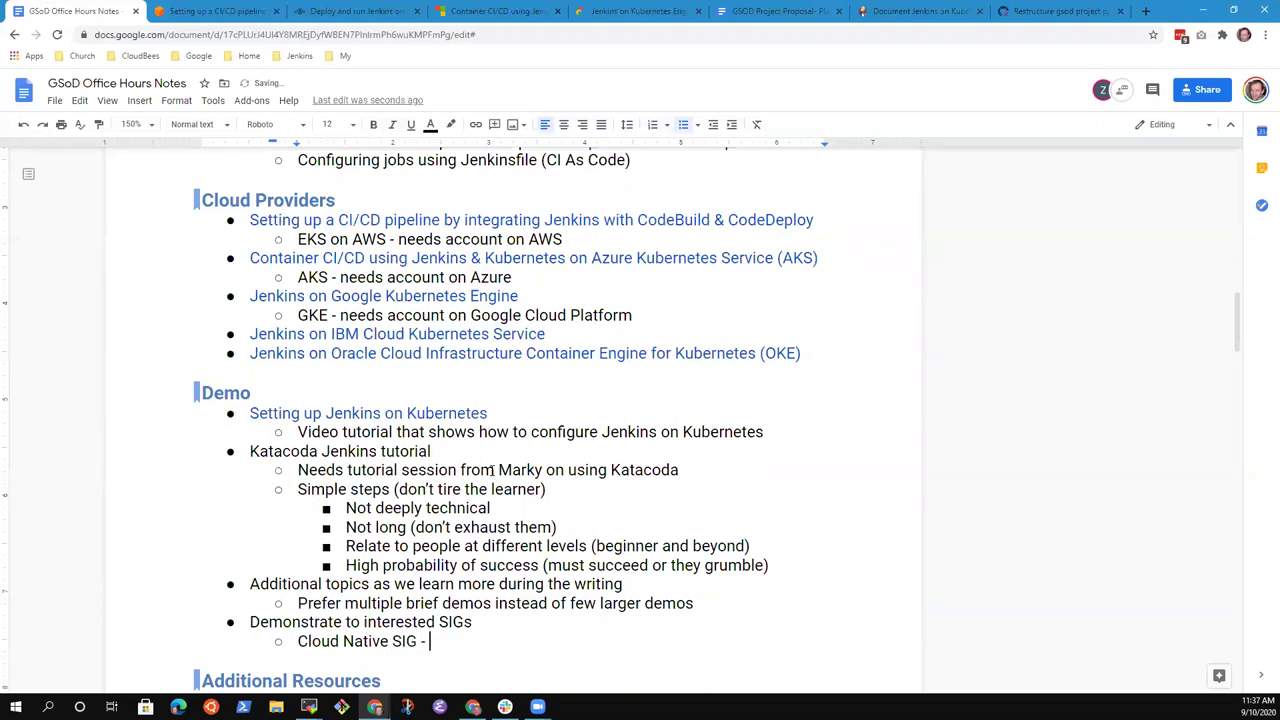
pyautogui.write('deeply interes')
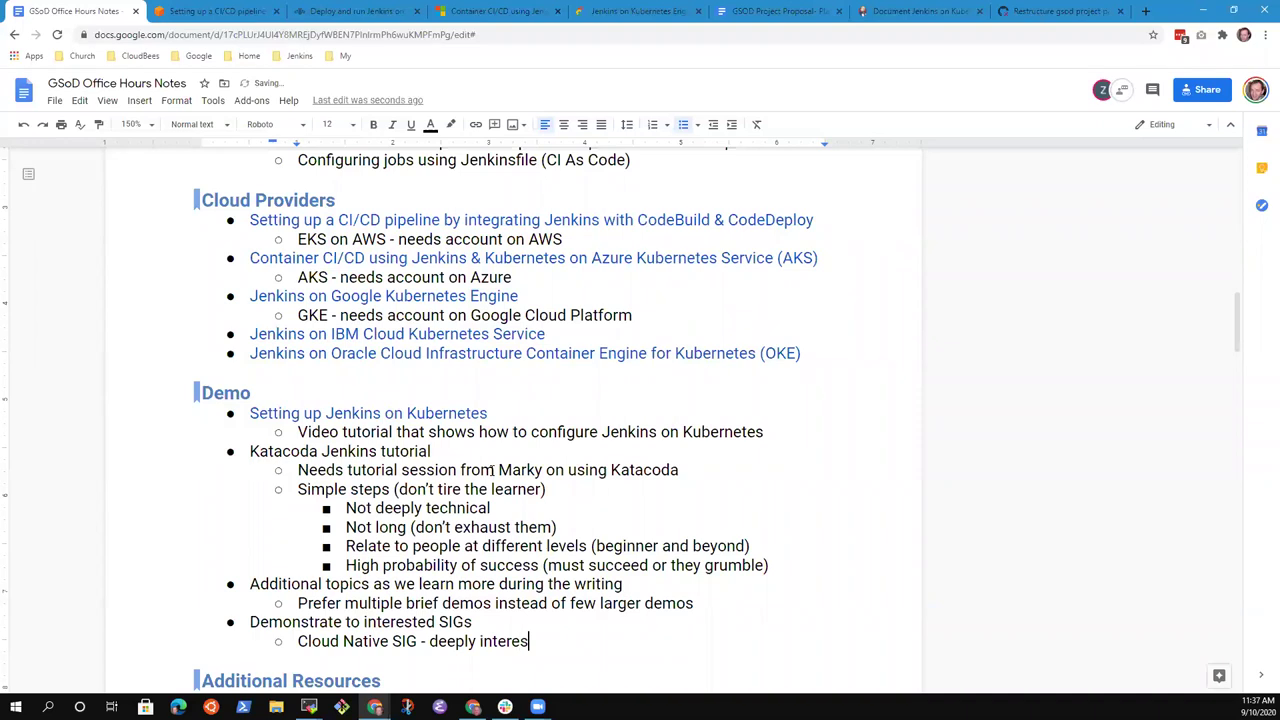
pyautogui.write('ted in Kubernetes')
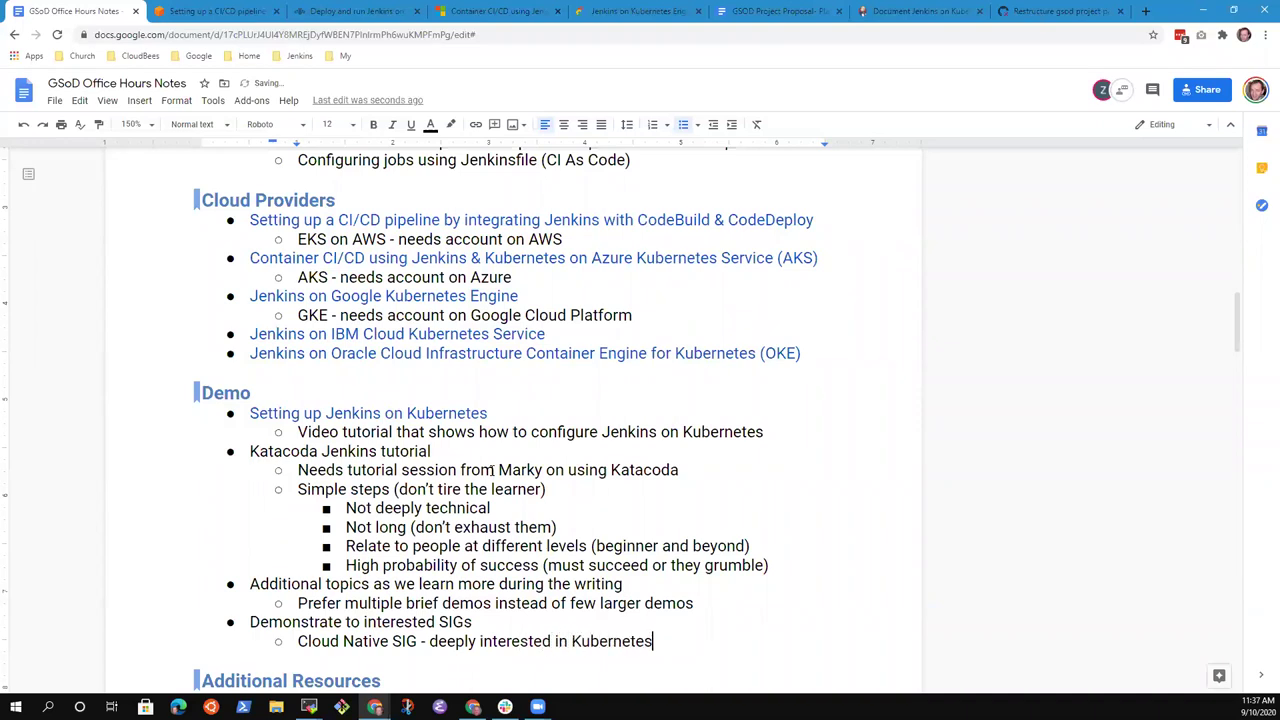
# Add the sub-item "Platform SIG - deeply interested in platform specific topics" below the Cloud Native SIG item
pyautogui.press('Return')
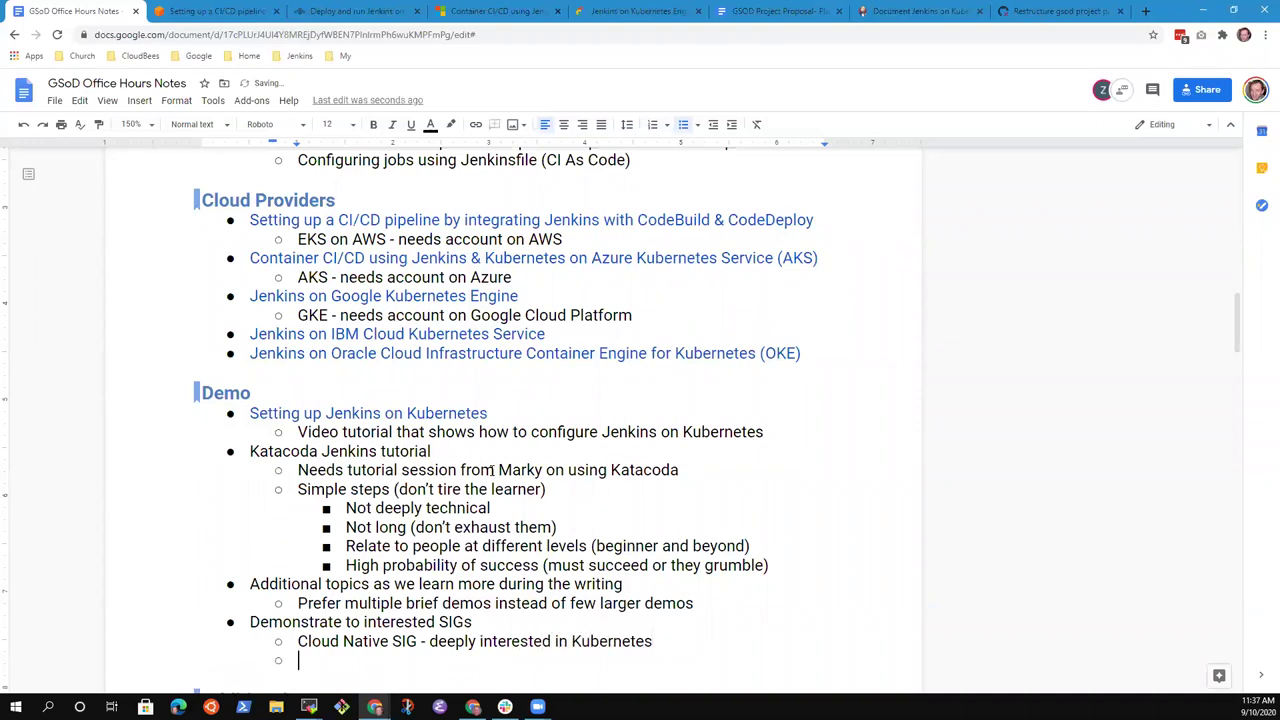
pyautogui.write('Platform SIG ')
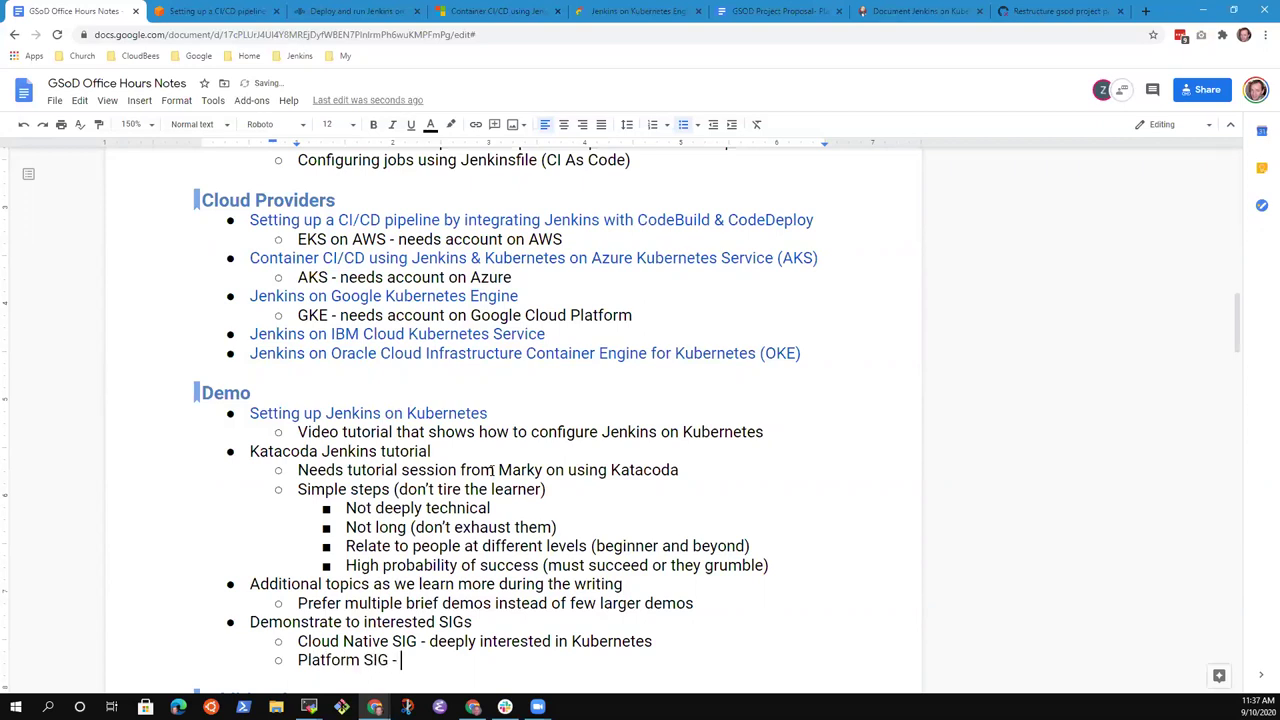
pyautogui.write('- deeply inters')
pyautogui.write('ted')
pyautogui.press('BackSpace')
pyautogui.press('BackSpace')
pyautogui.press('BackSpace')
pyautogui.press('BackSpace')
pyautogui.write('ested')
pyautogui.write('in platf')
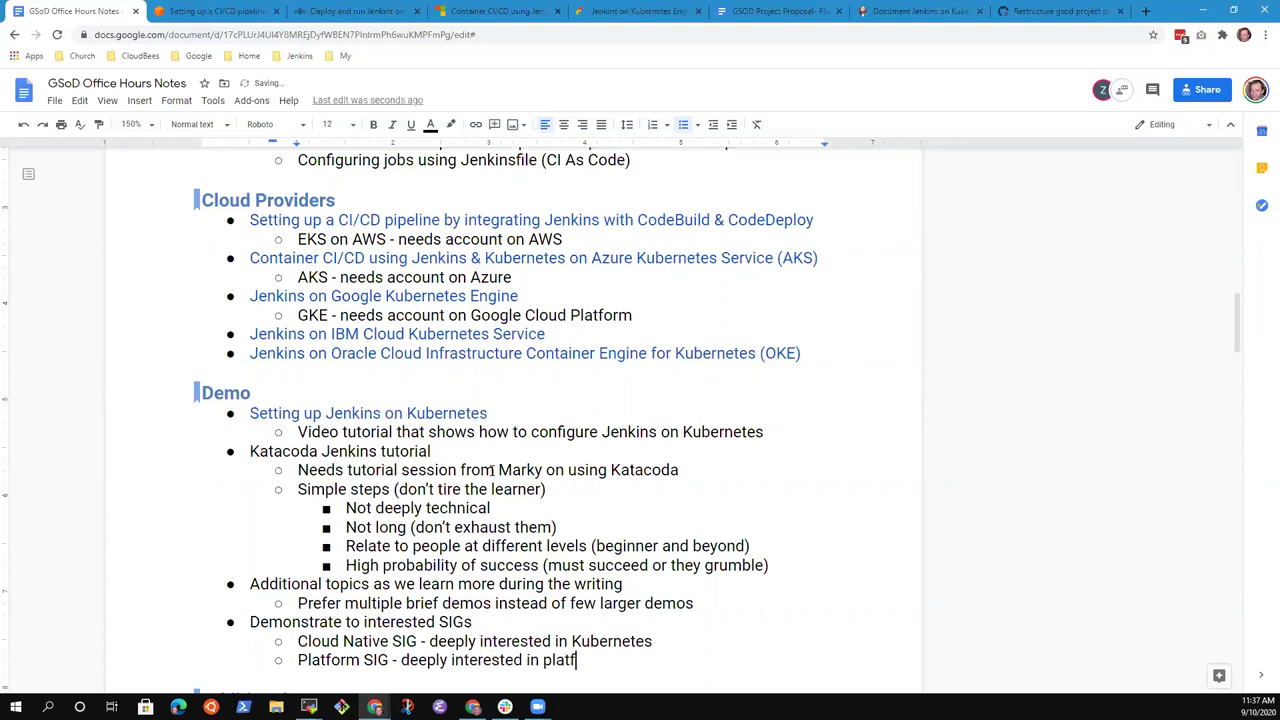
pyautogui.write('orm specific topics')
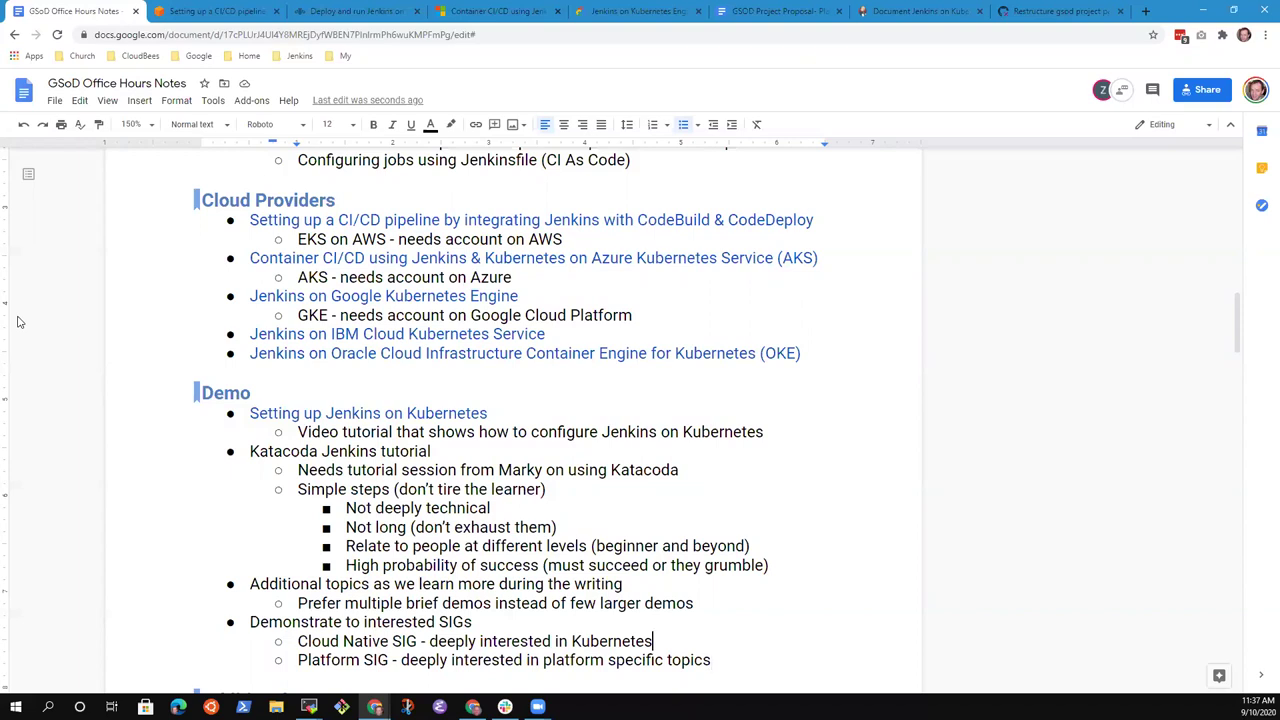
# Append "(cloud providers)" to the Cloud Native SIG item and "(IBM)" to the Platform SIG item
pyautogui.hotkey('shift', 'End')
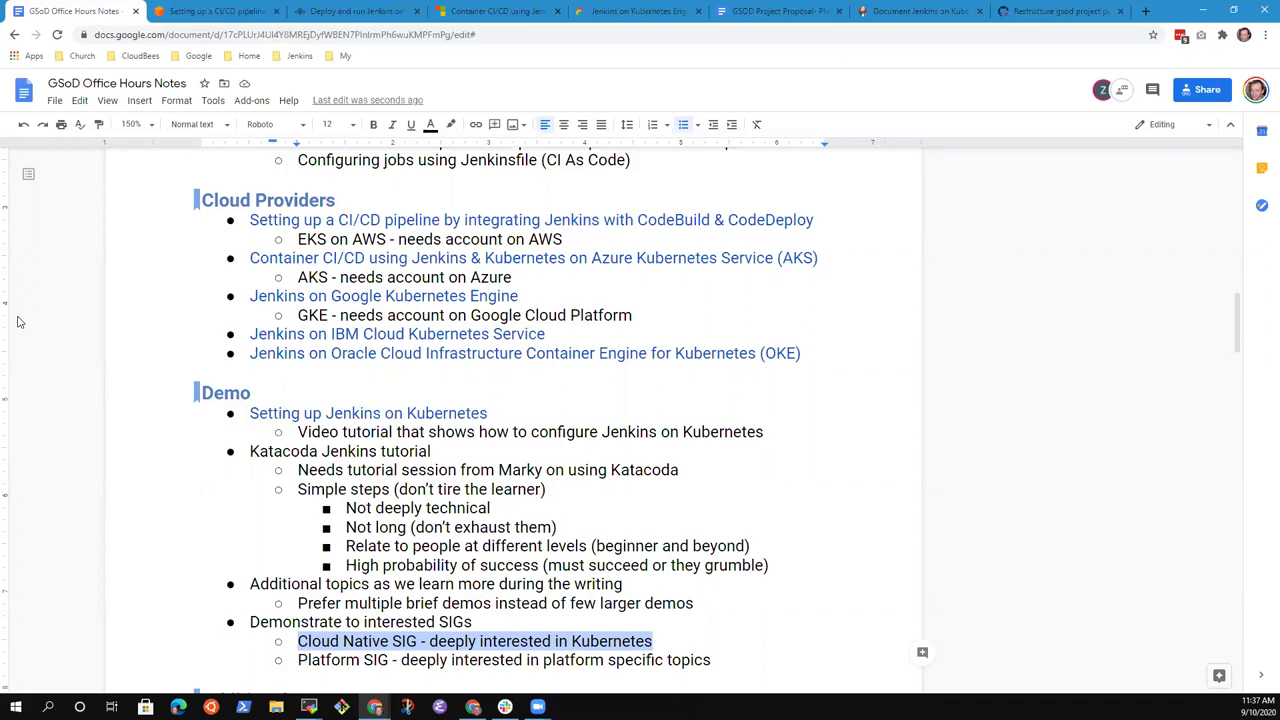
pyautogui.press('Right')
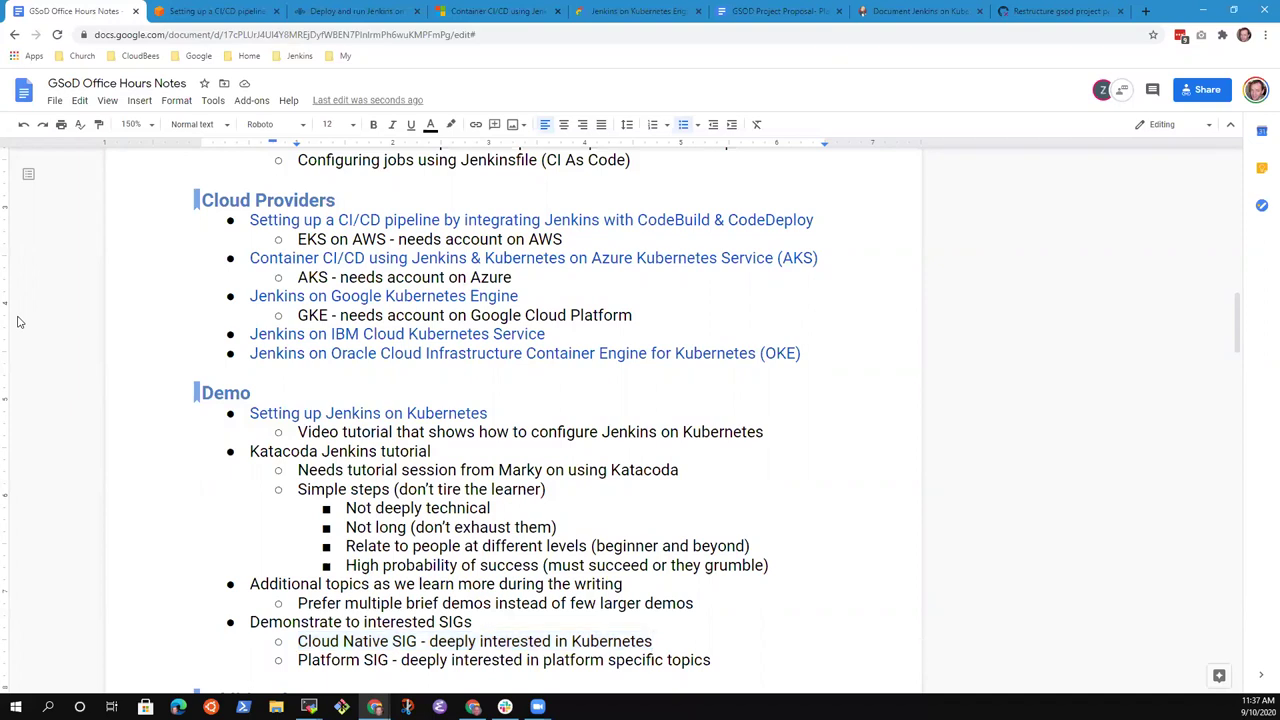
pyautogui.write('(cloud provi')
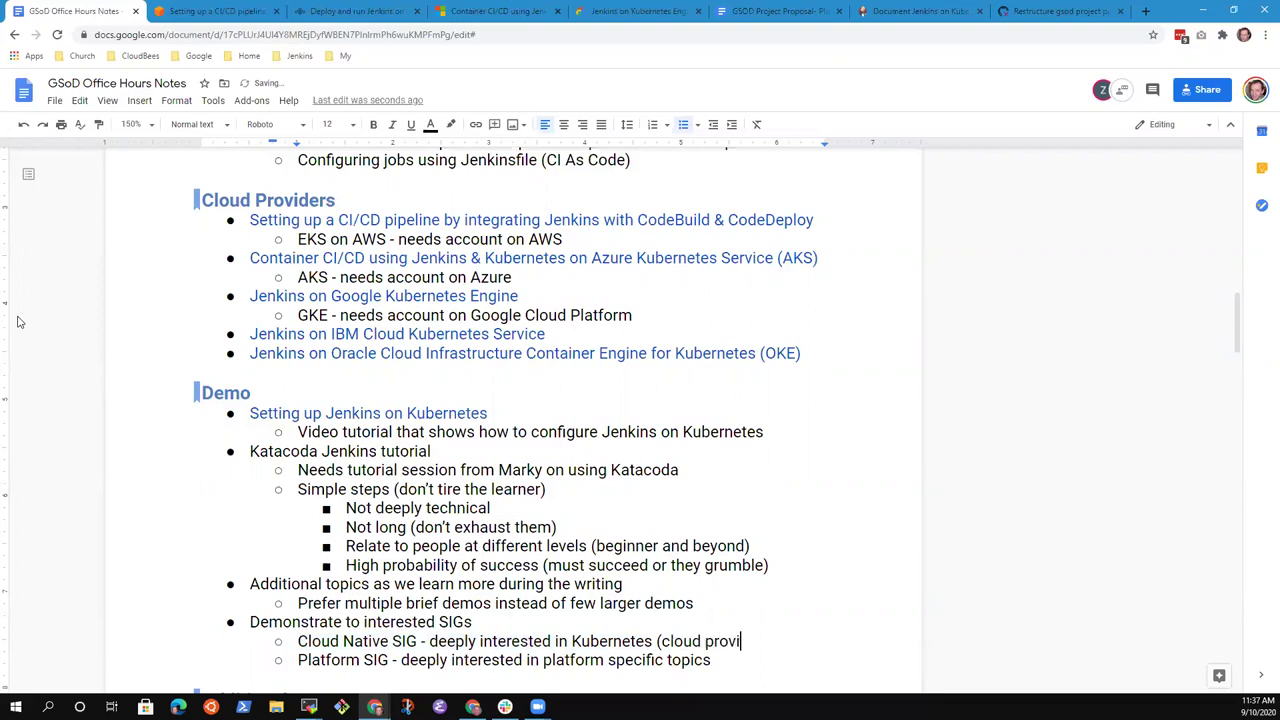
pyautogui.write('ders)')
pyautogui.press('Down')
pyautogui.write('(IBM)')
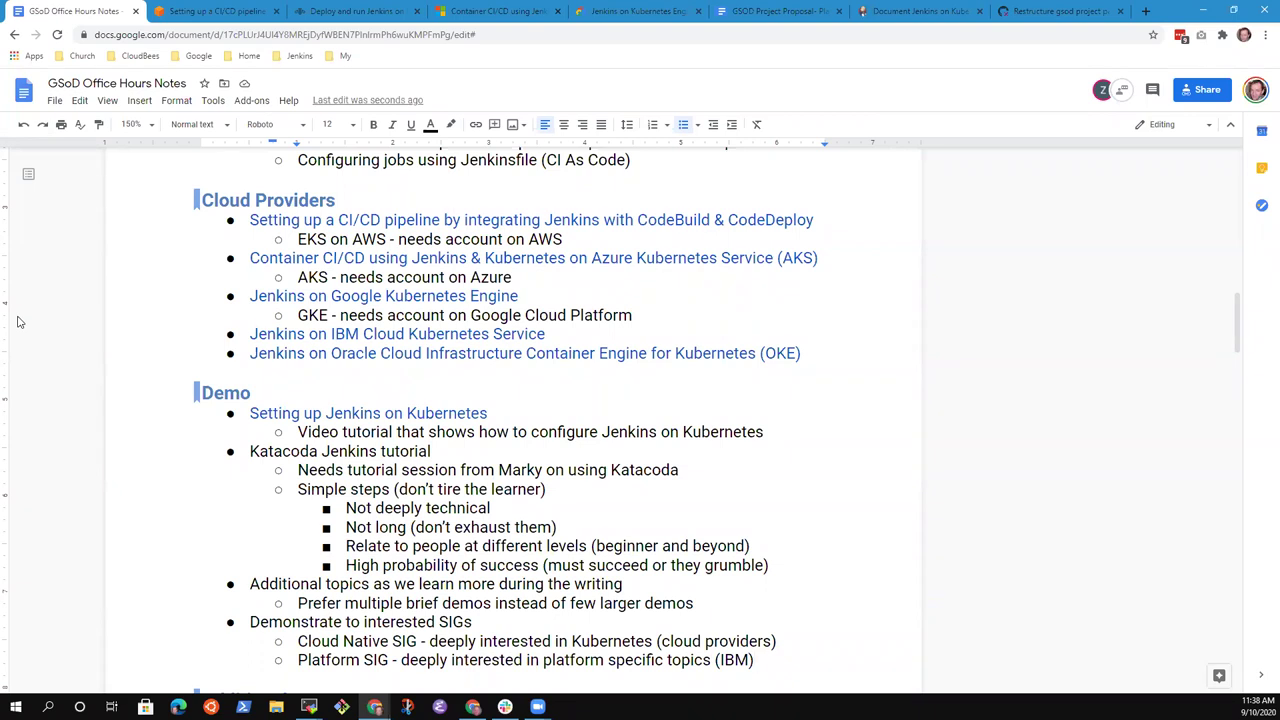
# Add the sub-item "Docs SIG - interested in structure and how to make it all work" below the Platform SIG item
pyautogui.press('Down')
pyautogui.press('Up')
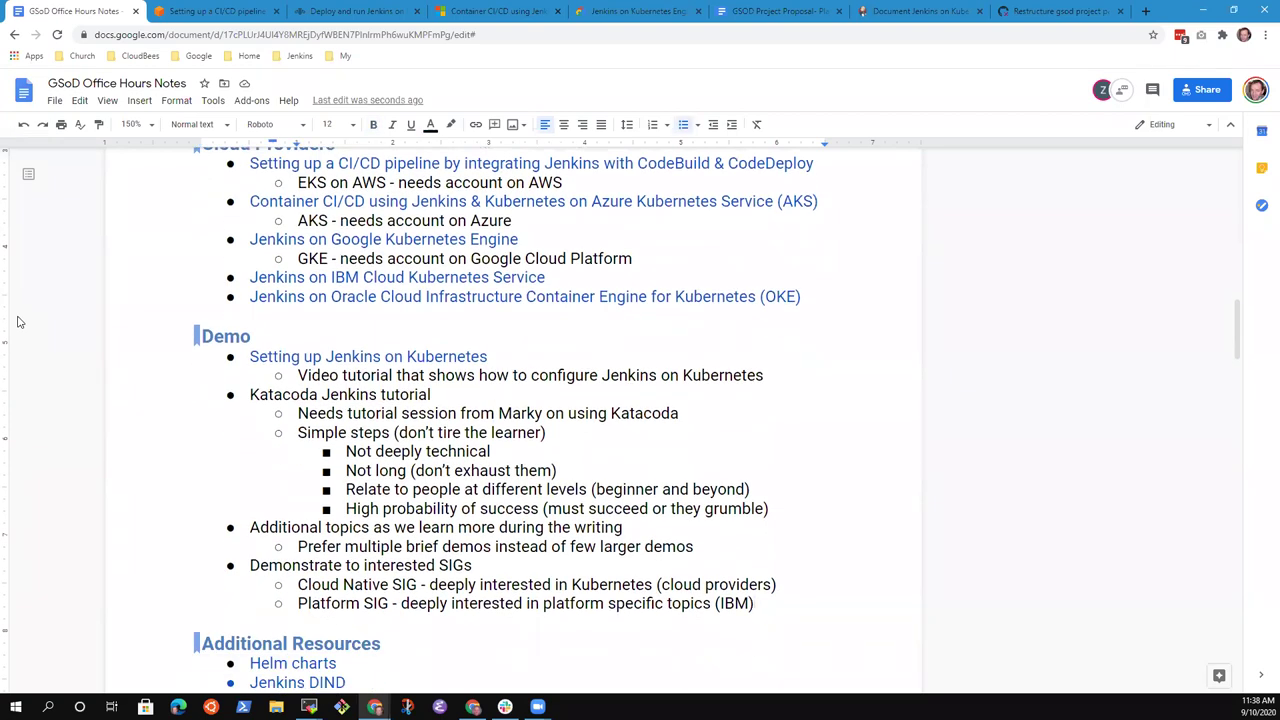
pyautogui.press('Return')
pyautogui.write('Docs SIG -')
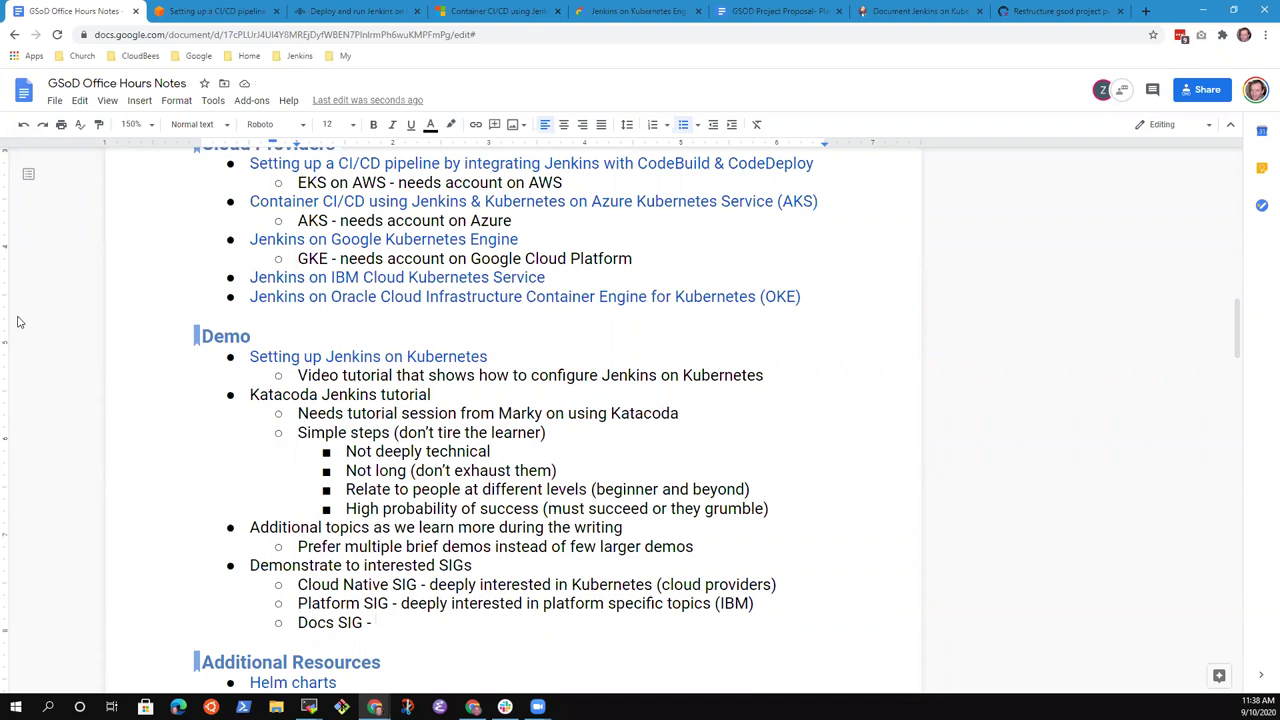
pyautogui.write('inst')
pyautogui.press('BackSpace')
pyautogui.press('BackSpace')
pyautogui.write('terested in')
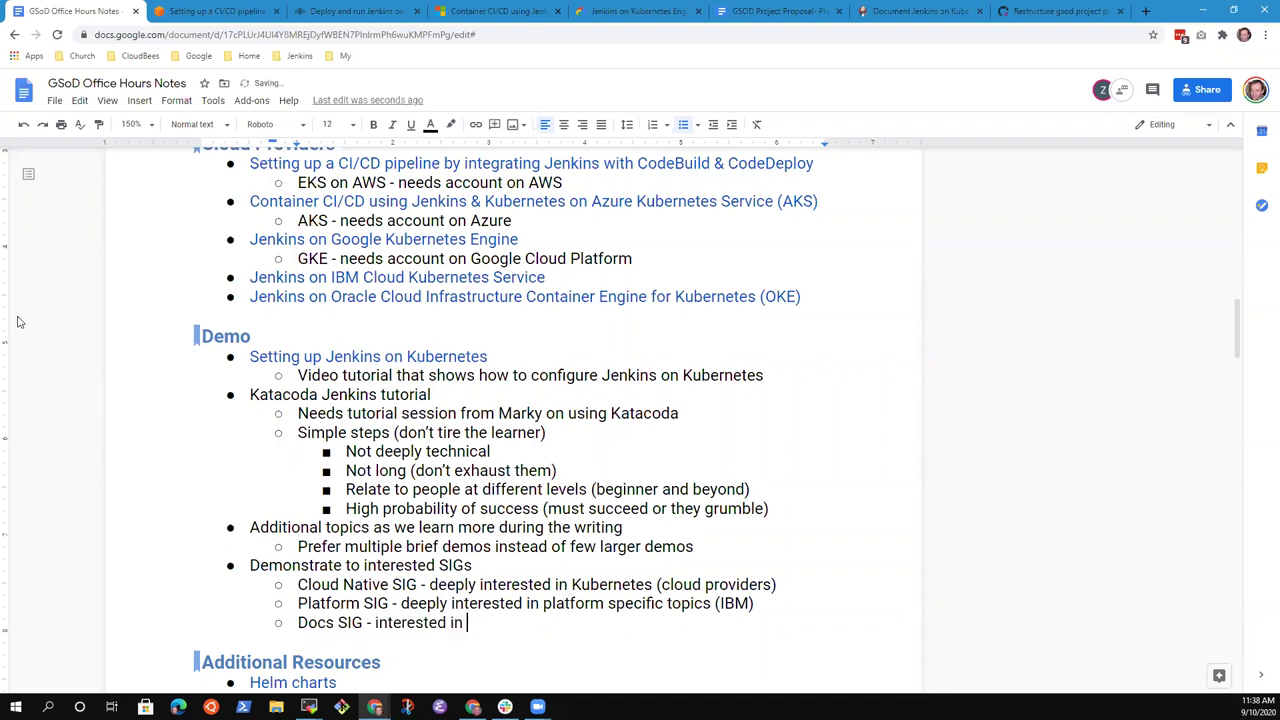
pyautogui.write(' structure and how to ')
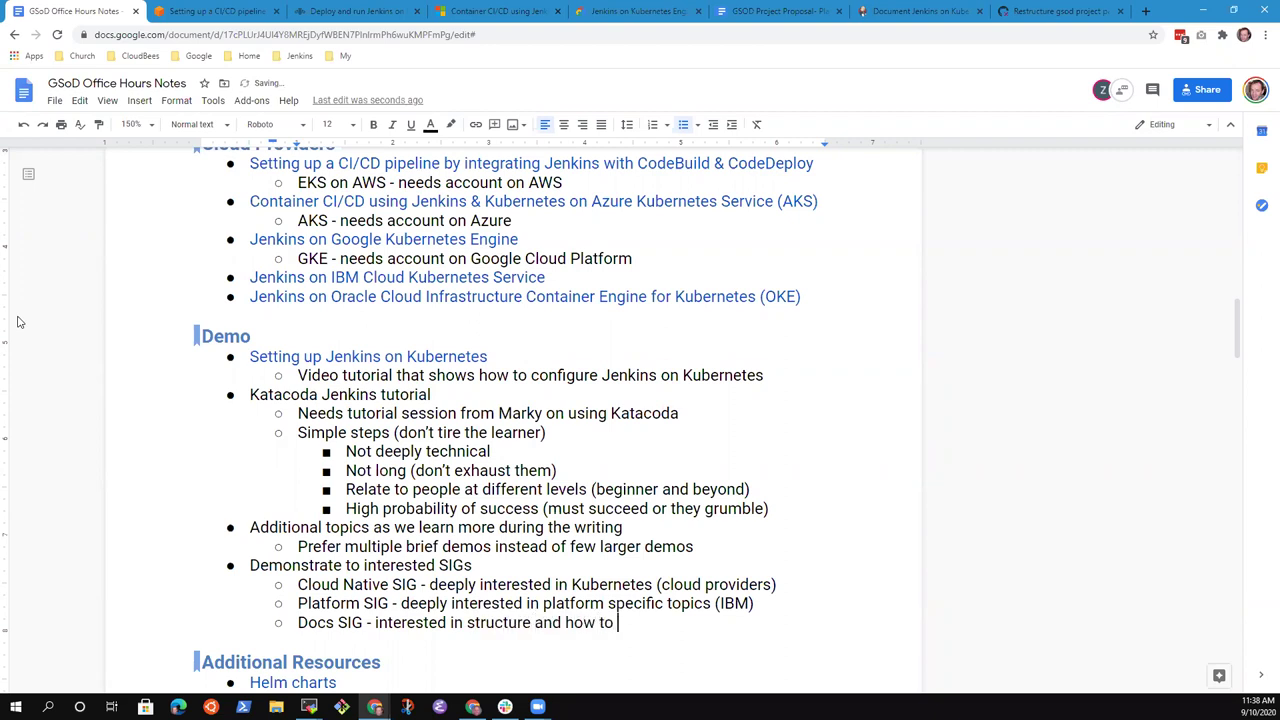
pyautogui.write('make it all work')
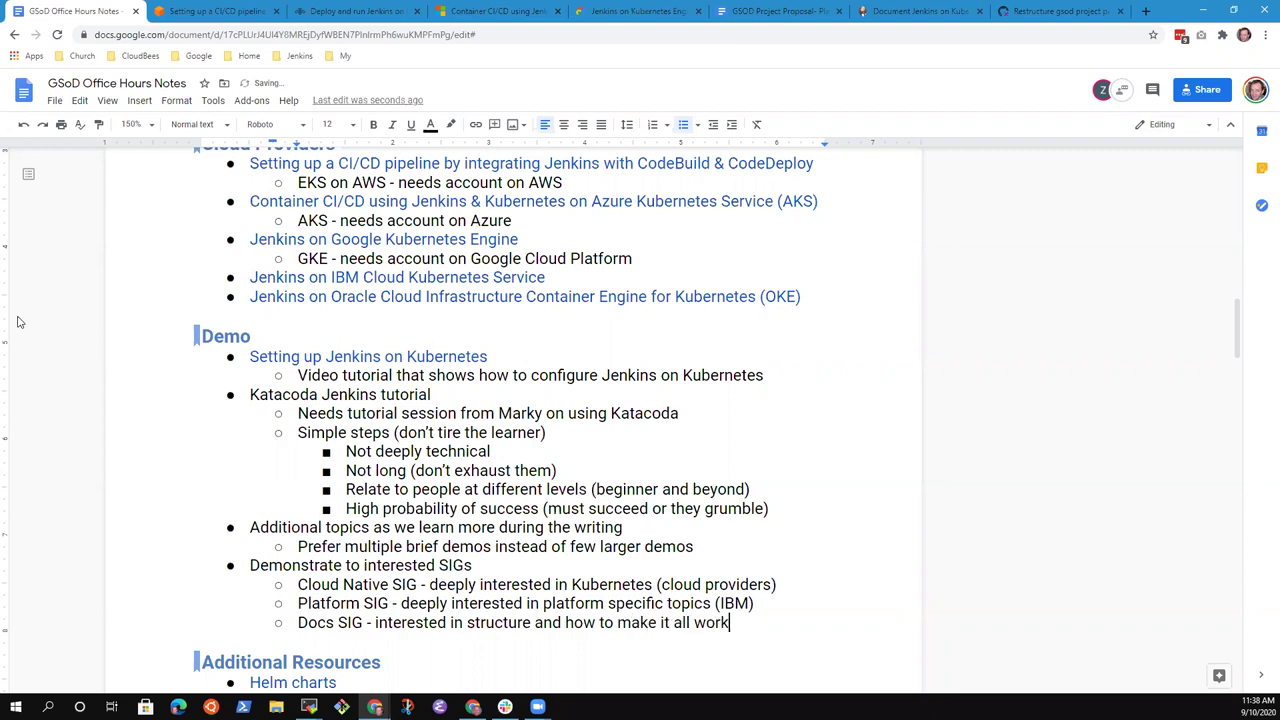
# Add the nested item "Monthly near end of each month" under the Docs SIG item
pyautogui.press('Up')
pyautogui.press('Down')
pyautogui.press('Return')
pyautogui.press('Tab')
pyautogui.write('Moonthly')
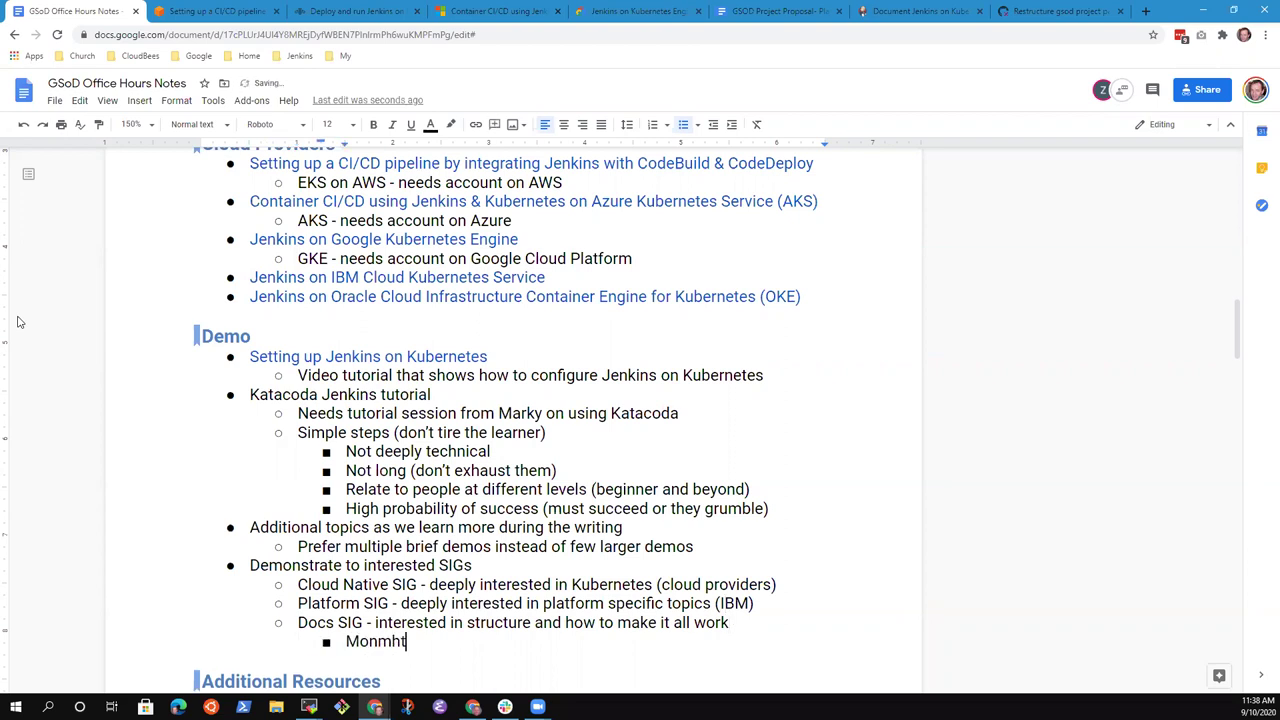
pyautogui.hotkey('ctrl', 'BackSpace')
pyautogui.write('Monthly near end of each month')
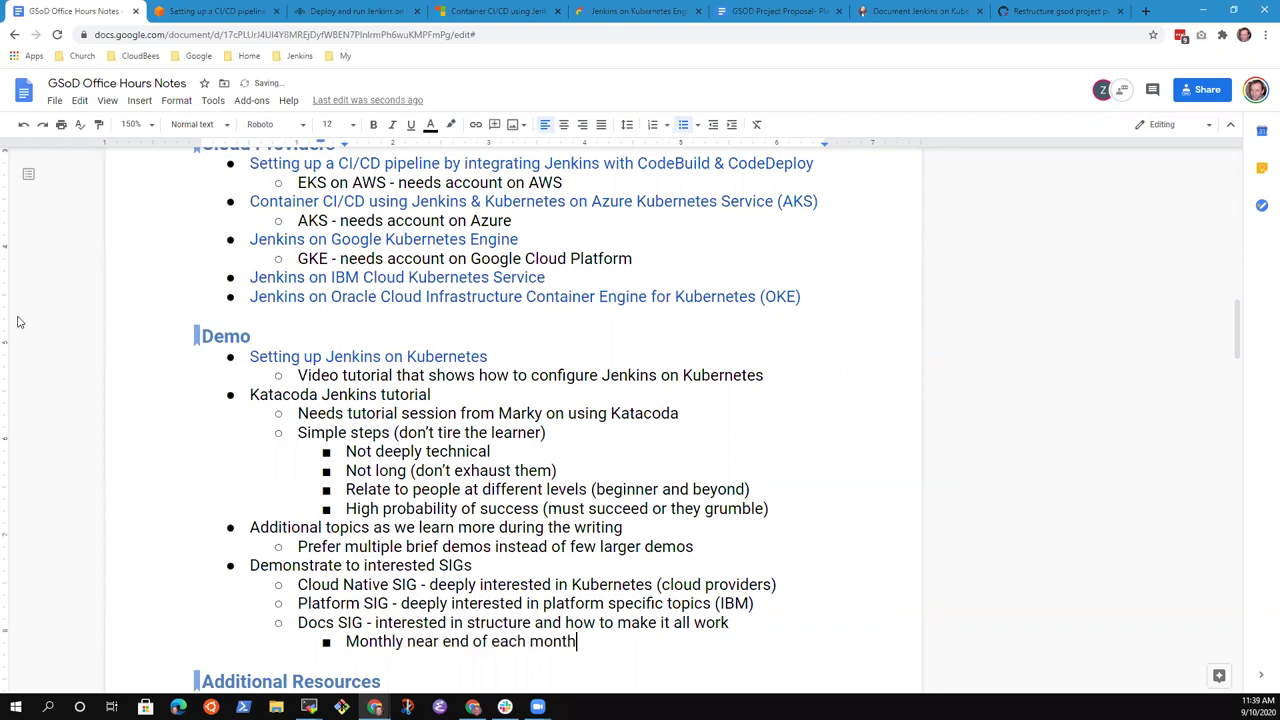
# Add the nested item "Every two weeks on Thursday" under the Platform SIG item
pyautogui.press('Up')
pyautogui.press('Up')
pyautogui.press('End')
pyautogui.press('Return')
pyautogui.press('Tab')
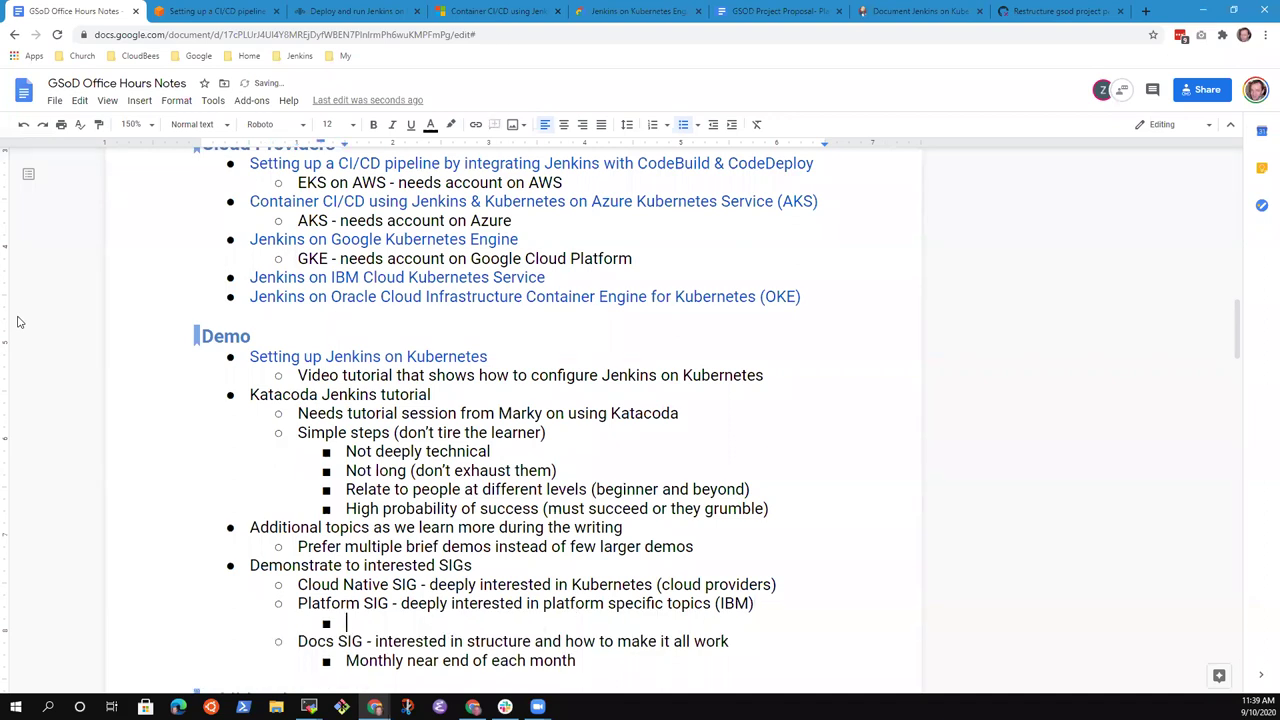
pyautogui.write('Every two we')
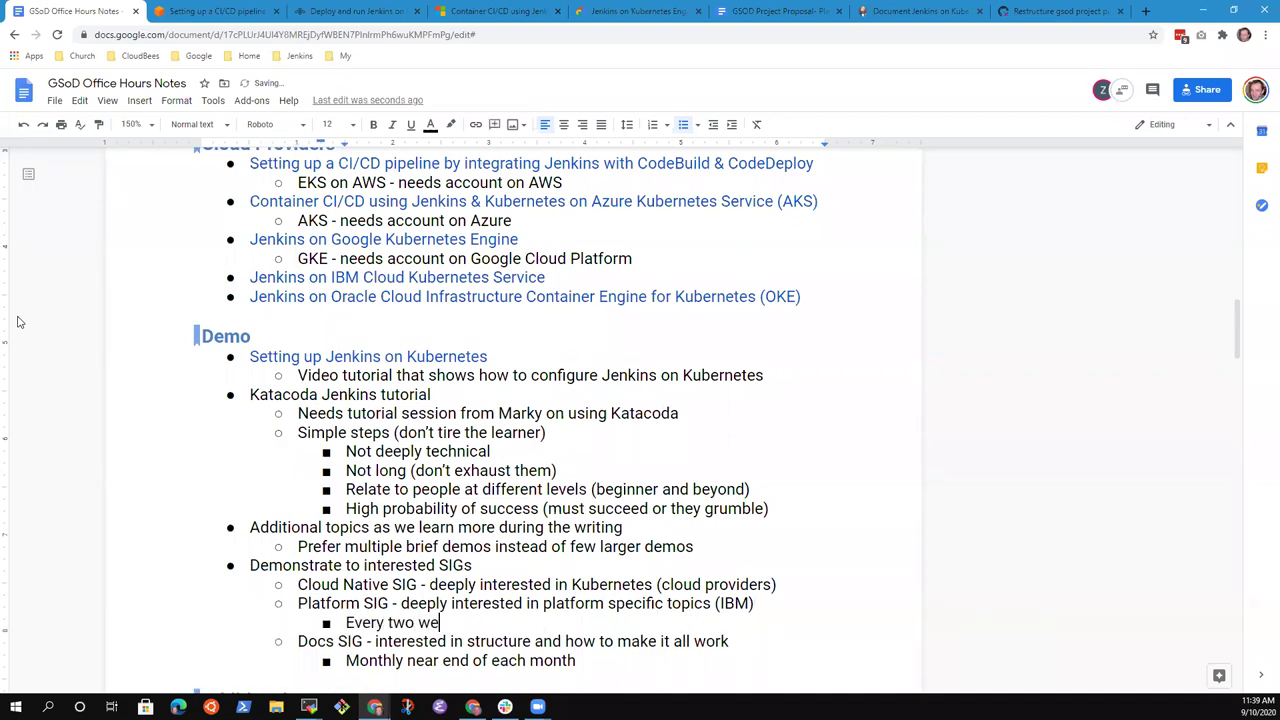
pyautogui.write('eks on Thursday')
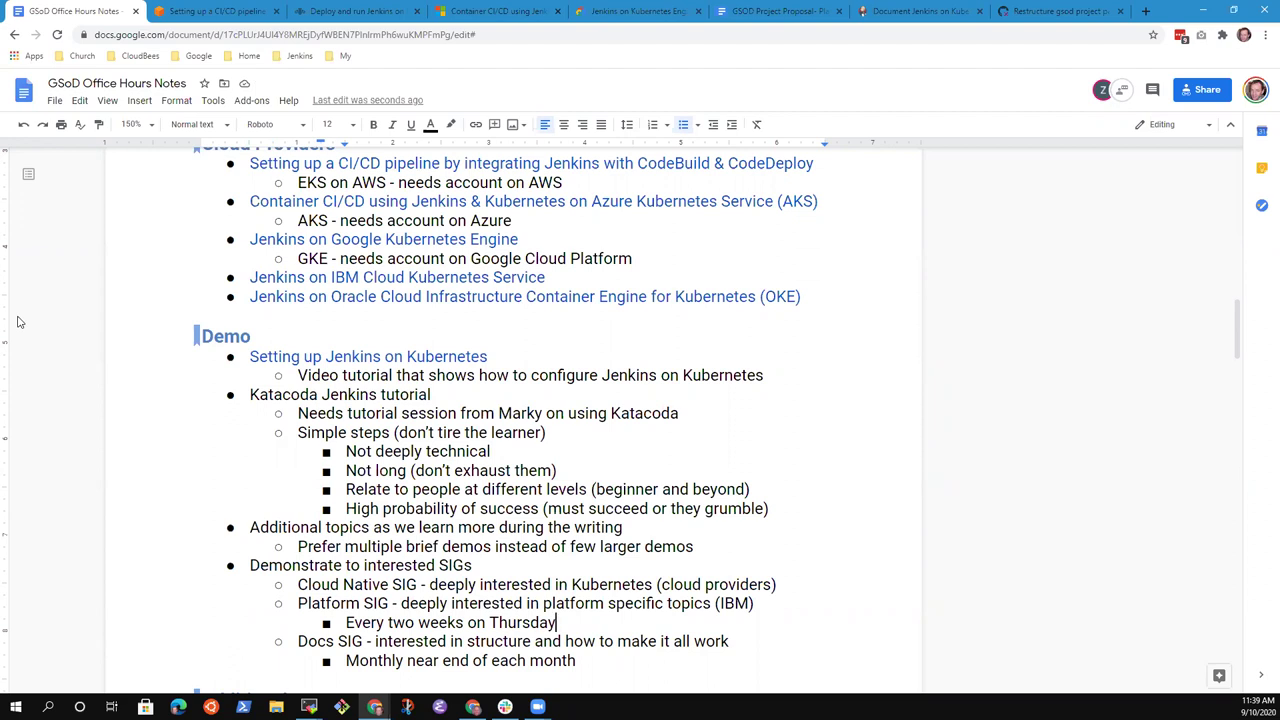
# Review the Demo section from the SIG items back up to its heading
pyautogui.press('Down')
pyautogui.press('Down')
pyautogui.press('Up')
pyautogui.press('Up')
pyautogui.press('Up')
pyautogui.press('Down')
pyautogui.press('Down')
pyautogui.press('Up')
pyautogui.press('Up')
pyautogui.press('Down')
pyautogui.press('Down')
pyautogui.press('Down')
pyautogui.press('Down')
pyautogui.press('Down')
pyautogui.press('Down')
pyautogui.press('Up')
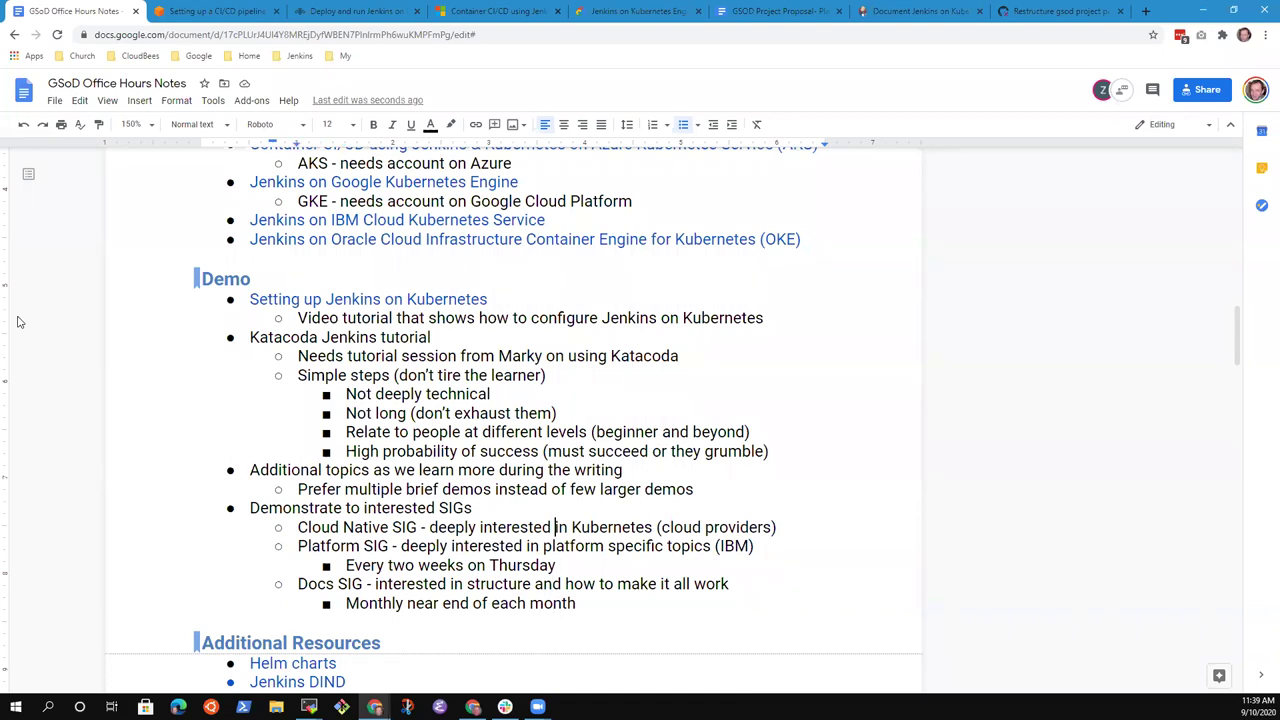
pyautogui.press('Up')
pyautogui.press('Up')
pyautogui.press('Up')
pyautogui.press('Up')
pyautogui.press('Up')
pyautogui.press('Up')
pyautogui.press('Up')
pyautogui.press('Up')
pyautogui.press('Up')
pyautogui.press('Up')
pyautogui.press('Up')
pyautogui.press('Up')
pyautogui.press('Down')
pyautogui.press('End')
pyautogui.hotkey('shift', 'Home')
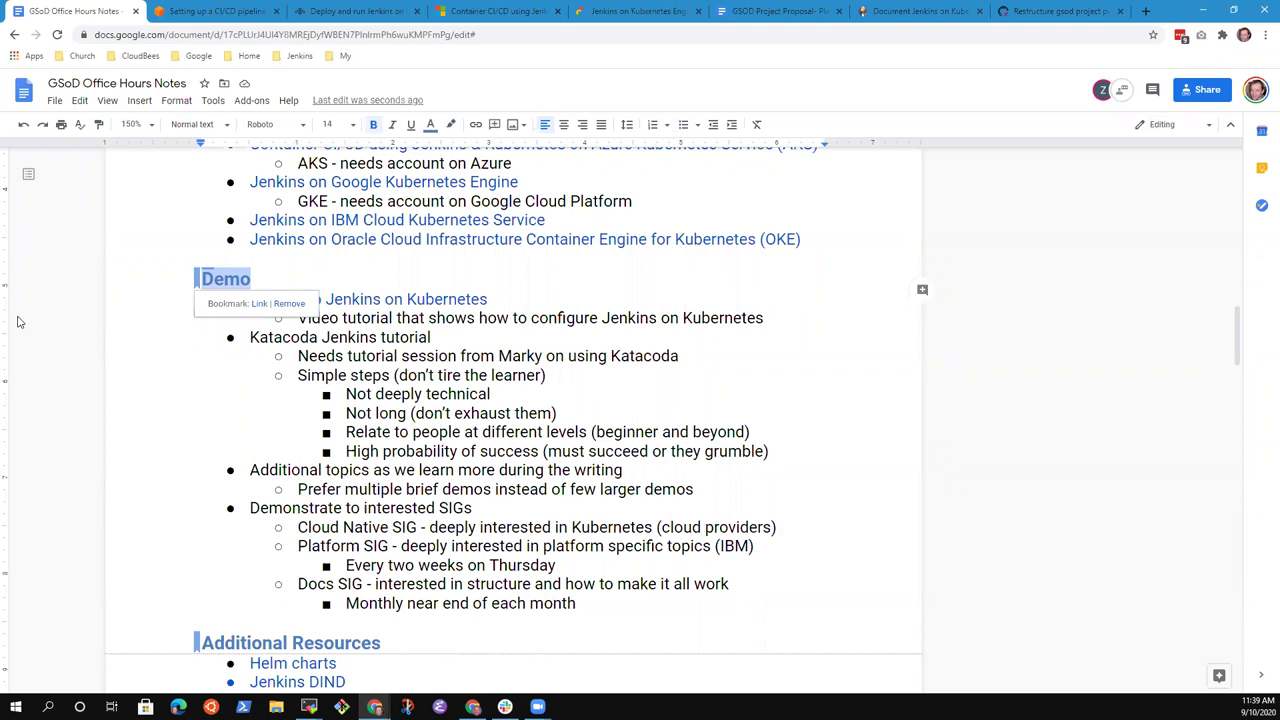
# Examine the Additional Resources links and the older outline items below them
pyautogui.press('Down')
pyautogui.press('Down')
pyautogui.press('Down')
pyautogui.press('Down')
pyautogui.press('Down')
pyautogui.press('Down')
pyautogui.press('Down')
pyautogui.press('Down')
pyautogui.press('Down')
pyautogui.press('Down')
pyautogui.press('Down')
pyautogui.press('Down')
pyautogui.press('Down')
pyautogui.press('Down')
pyautogui.press('Down')
pyautogui.press('Down')
pyautogui.press('Down')
pyautogui.press('Down')
pyautogui.press('Down')
pyautogui.press('Down')
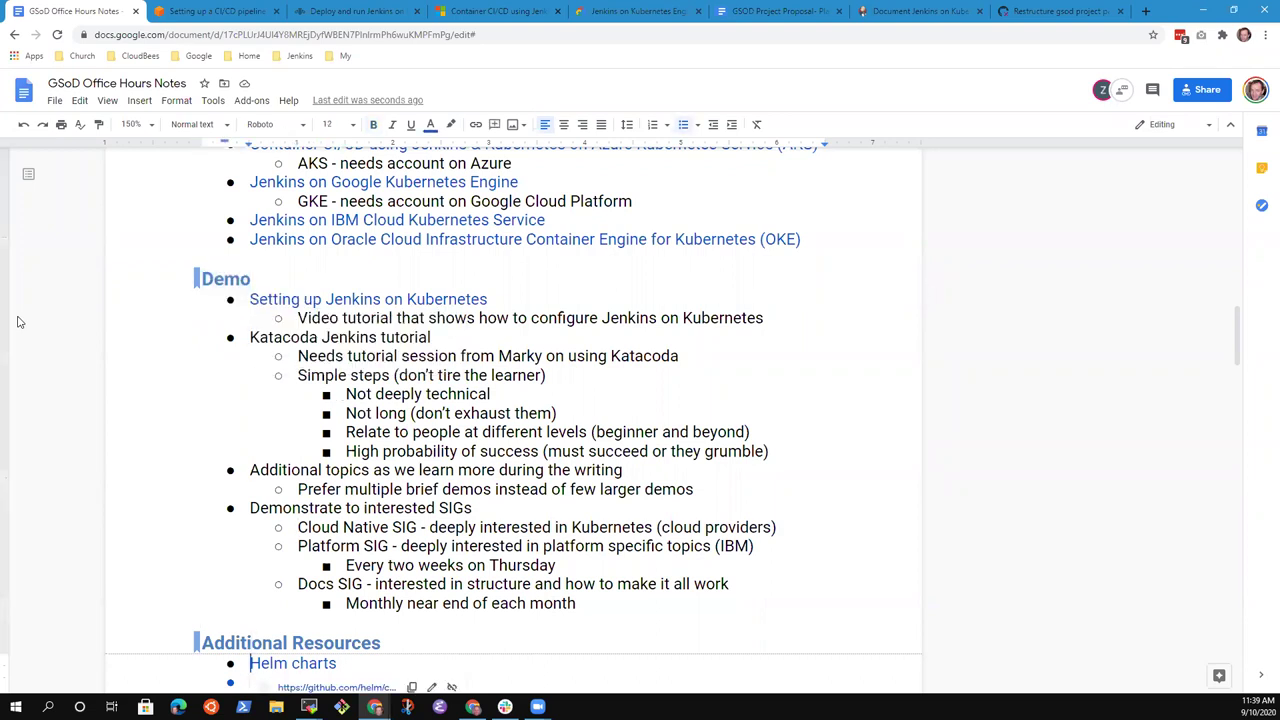
pyautogui.press('Down')
pyautogui.press('Down')
pyautogui.press('Down')
pyautogui.press('Down')
pyautogui.press('Down')
pyautogui.press('Down')
pyautogui.press('Down')
pyautogui.press('Down')
pyautogui.press('Down')
pyautogui.press('Down')
pyautogui.press('Down')
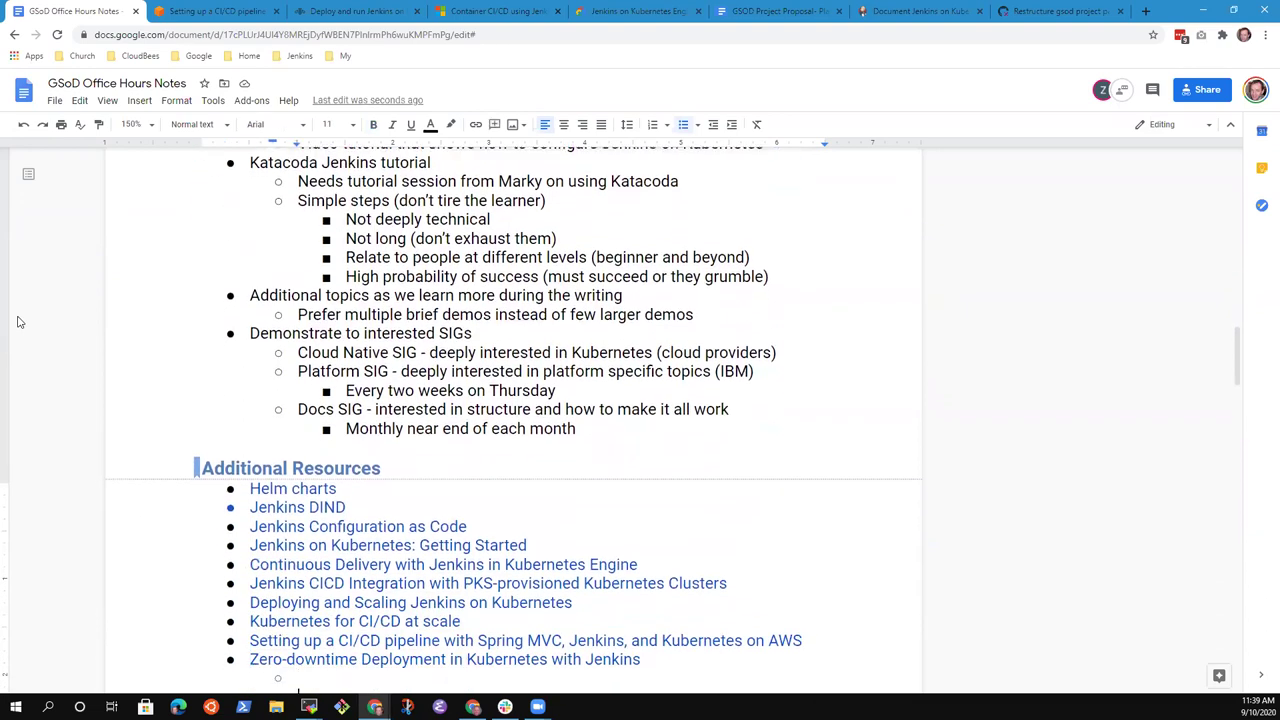
pyautogui.press('Down')
pyautogui.press('Down')
pyautogui.press('Down')
pyautogui.press('Down')
pyautogui.press('Down')
pyautogui.press('Down')
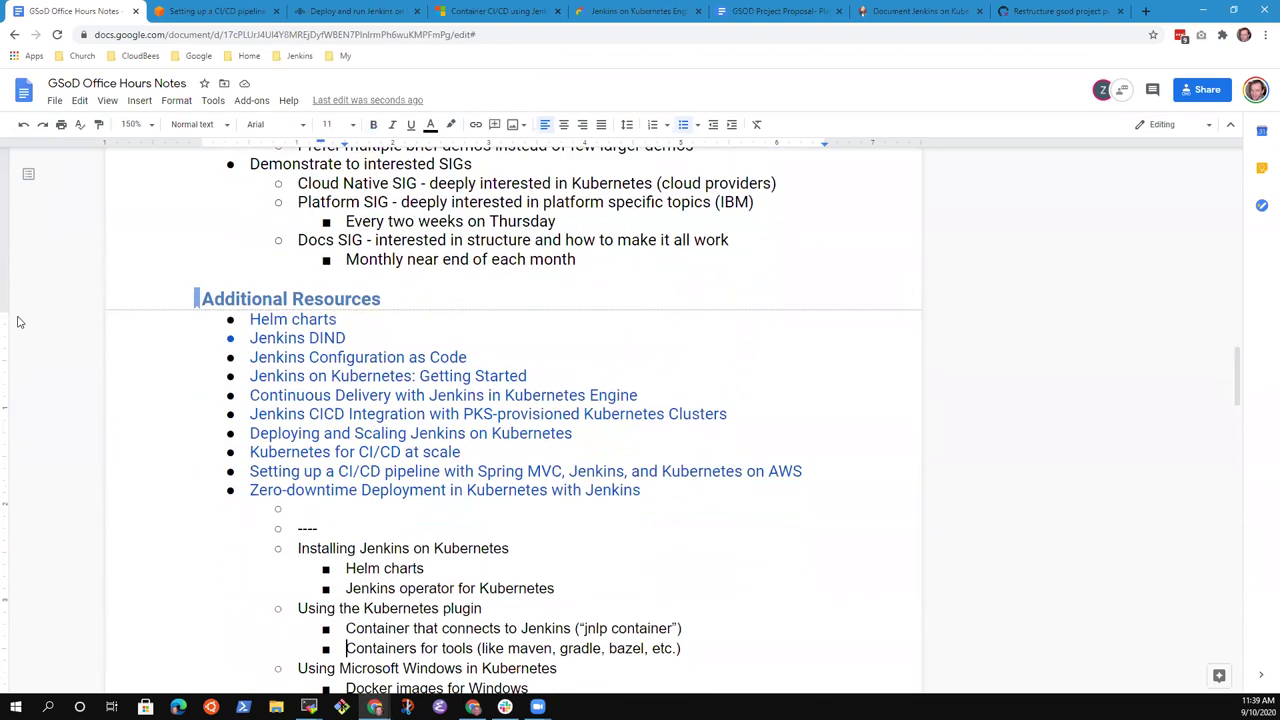
pyautogui.press('Down')
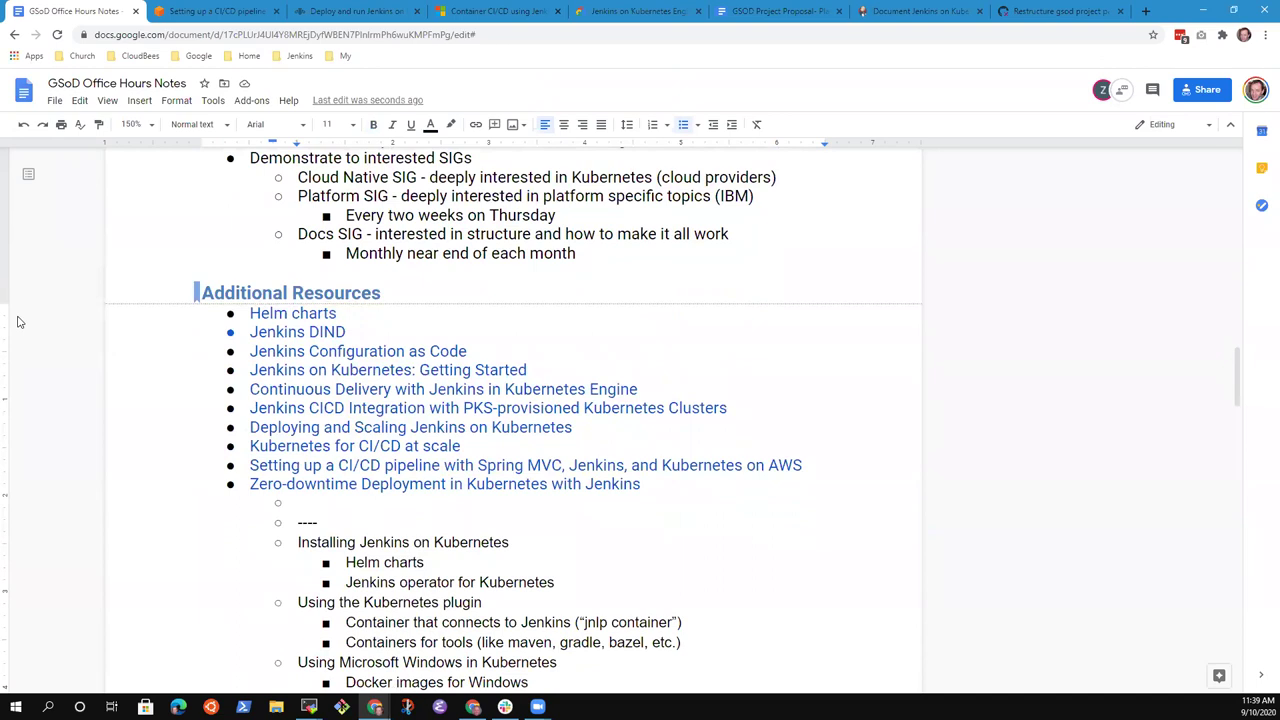
pyautogui.press('Up')
pyautogui.press('Up')
pyautogui.press('Up')
pyautogui.press('Up')
pyautogui.press('Up')
pyautogui.press('Up')
pyautogui.press('Up')
pyautogui.press('Up')
pyautogui.press('Up')
pyautogui.press('Up')
pyautogui.press('Up')
pyautogui.press('Up')
pyautogui.press('Up')
pyautogui.press('Up')
pyautogui.press('Up')
pyautogui.press('Up')
pyautogui.press('Up')
pyautogui.press('Up')
pyautogui.press('Up')
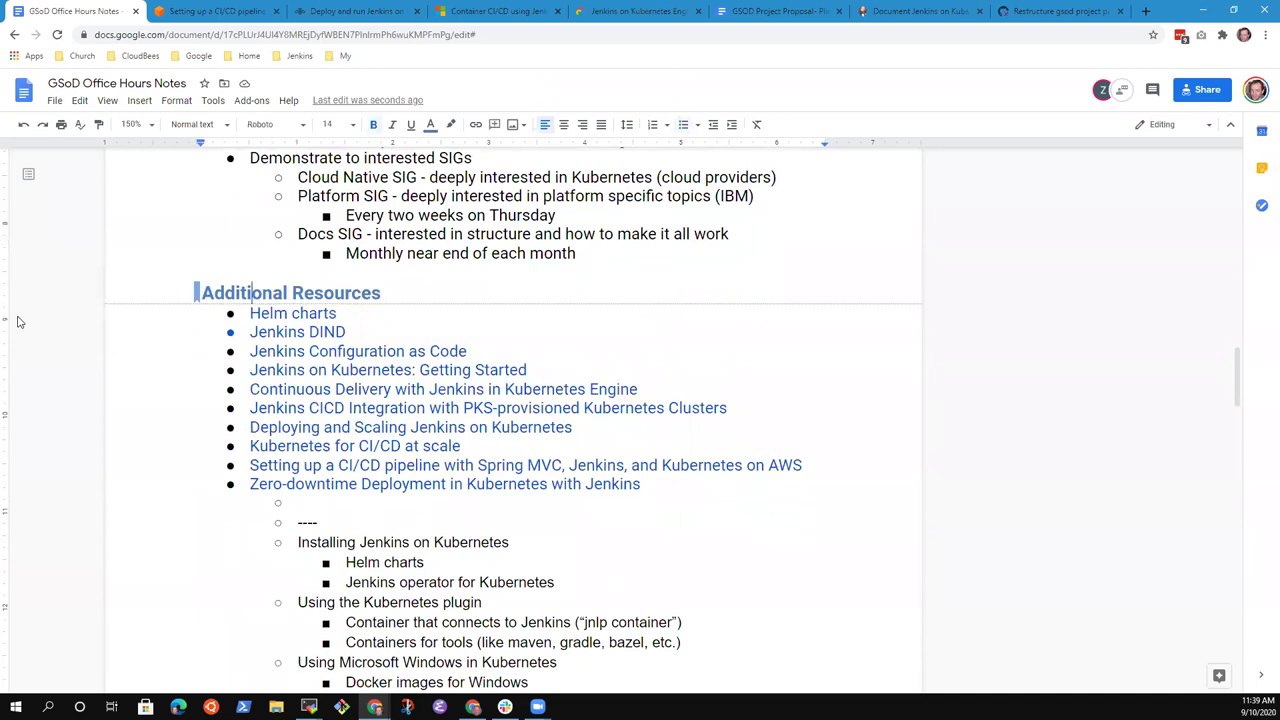
pyautogui.press('Down')
pyautogui.press('Down')
pyautogui.press('Down')
pyautogui.press('Down')
pyautogui.press('Down')
pyautogui.press('Down')
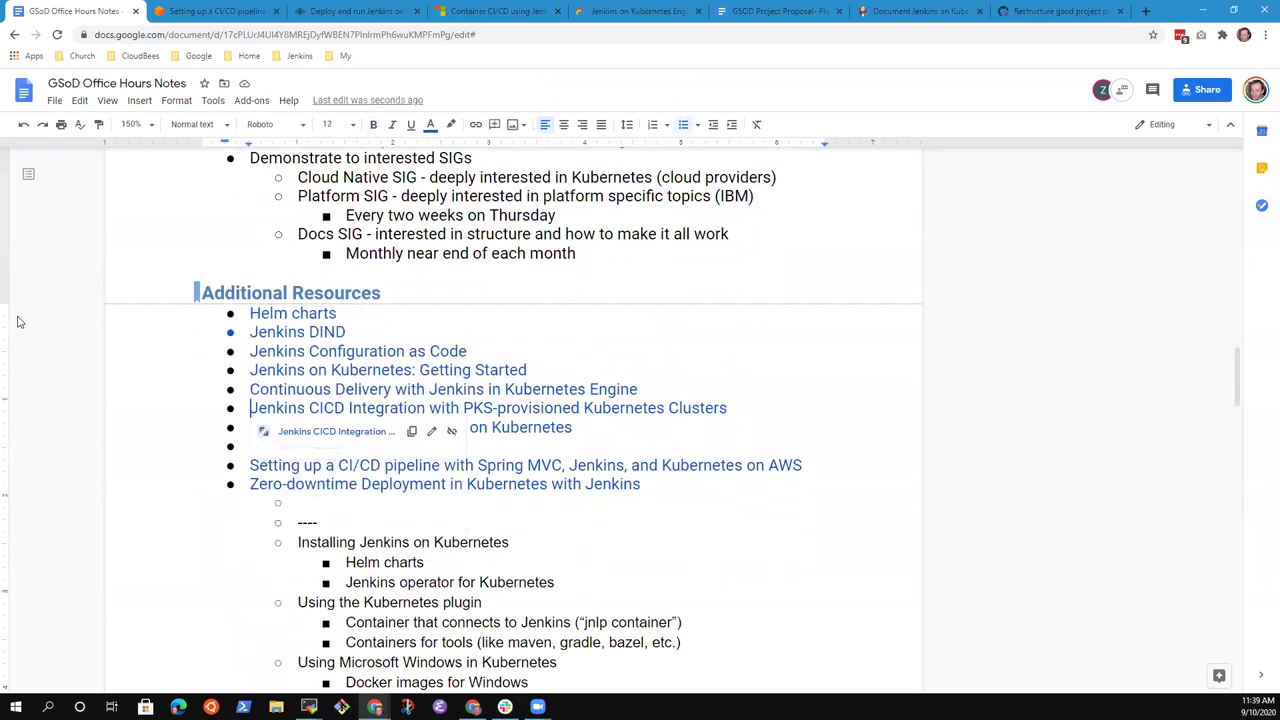
pyautogui.press('Up')
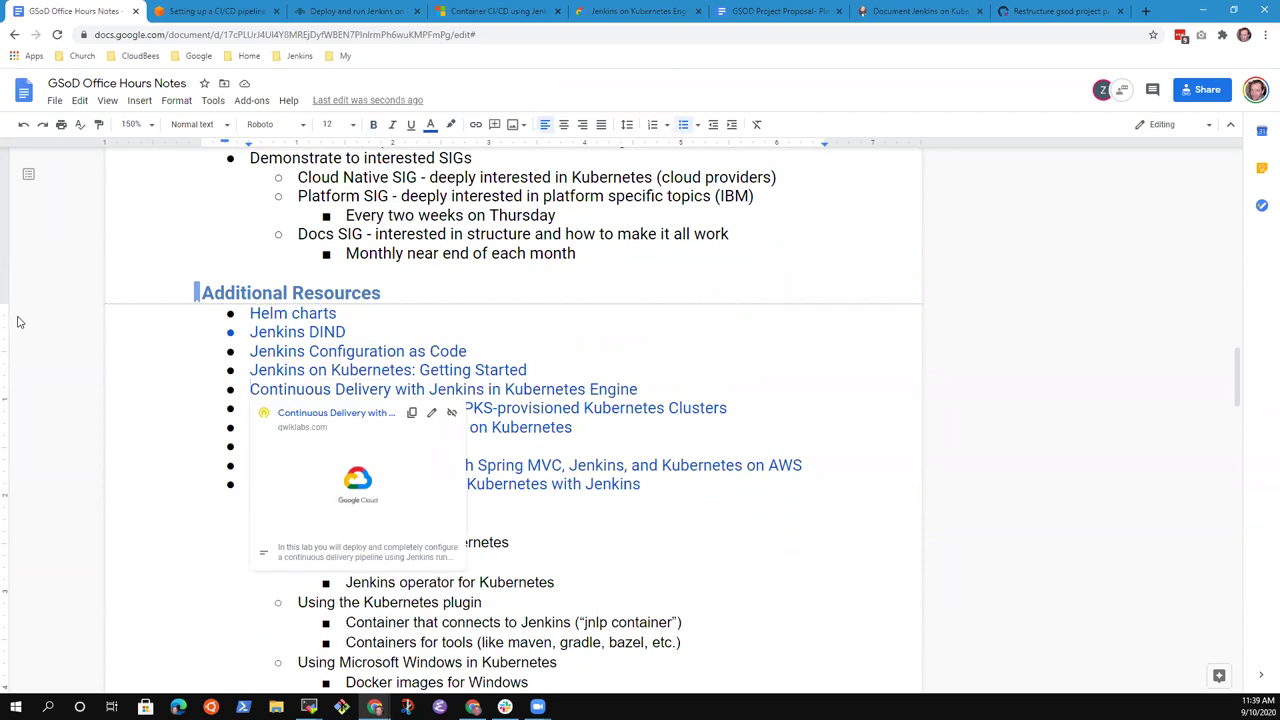
# Copy the whole "Continuous Delivery with Jenkins in Kubernetes Engine" bullet line from the Additional Resources list
pyautogui.click(698, 386)
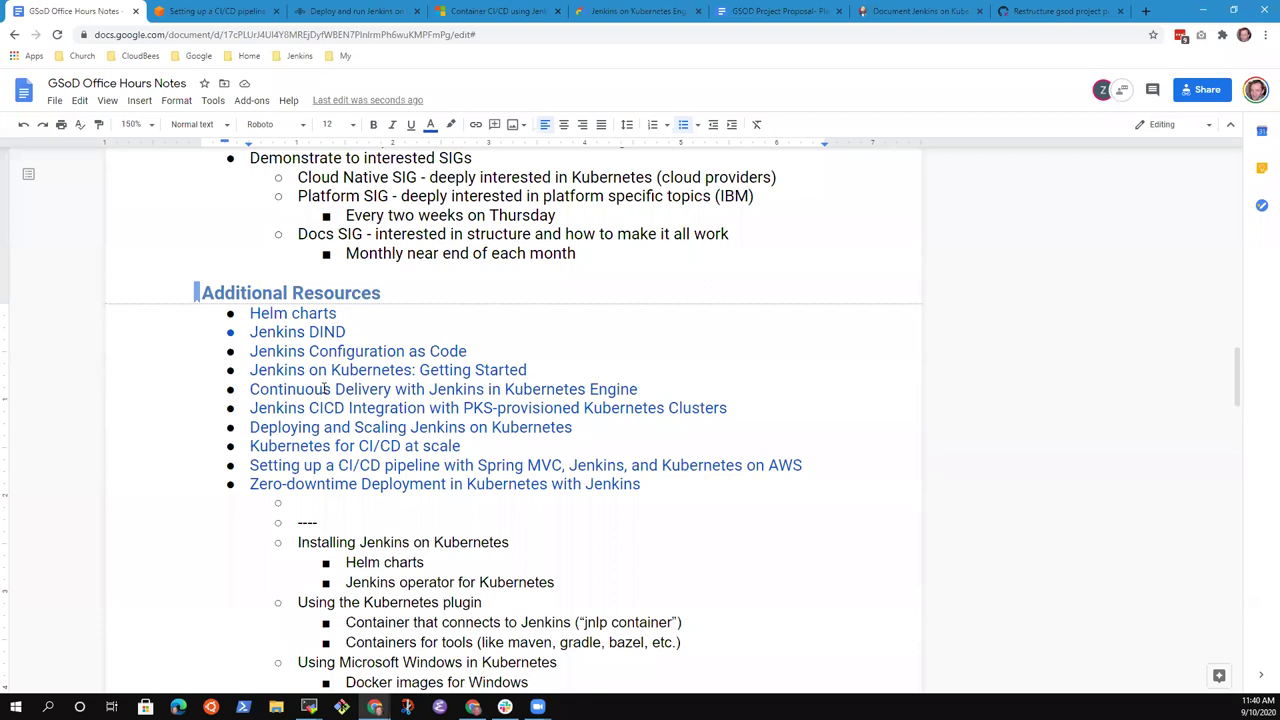
pyautogui.click(590, 389)
pyautogui.press('Home')
pyautogui.hotkey('shift', 'End')
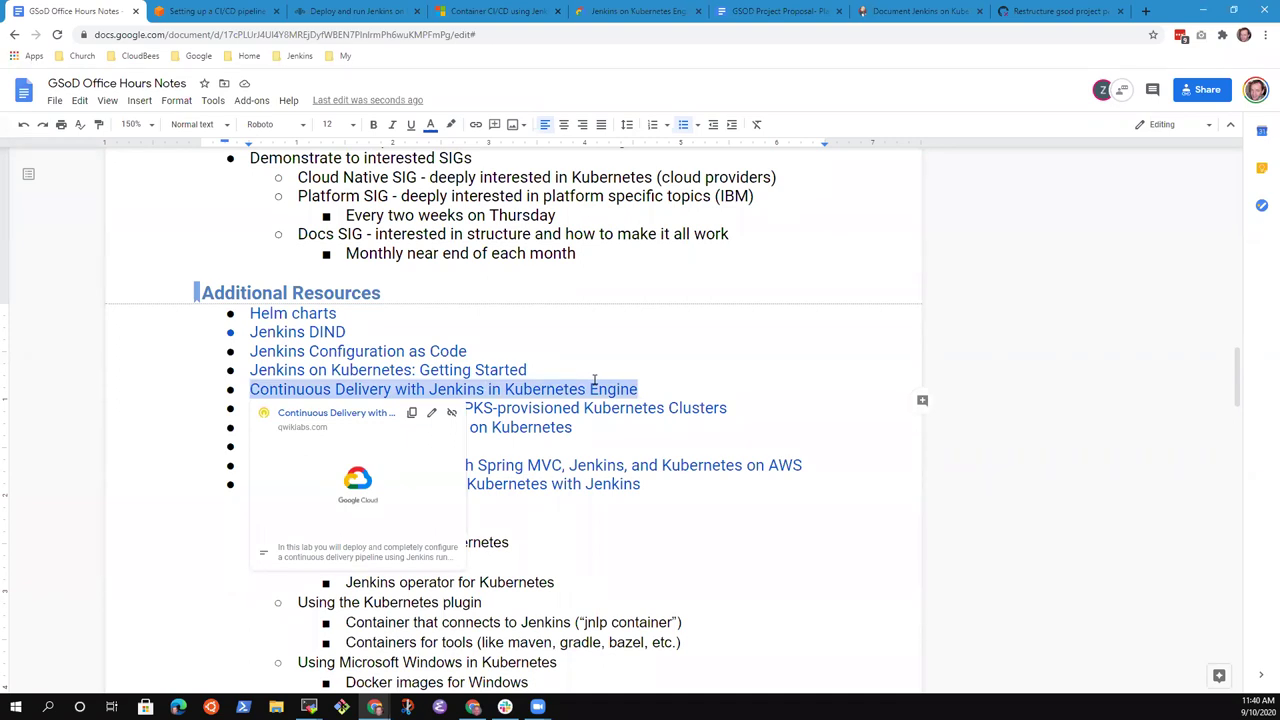
pyautogui.press('Up')
pyautogui.press('Up')
pyautogui.press('Up')
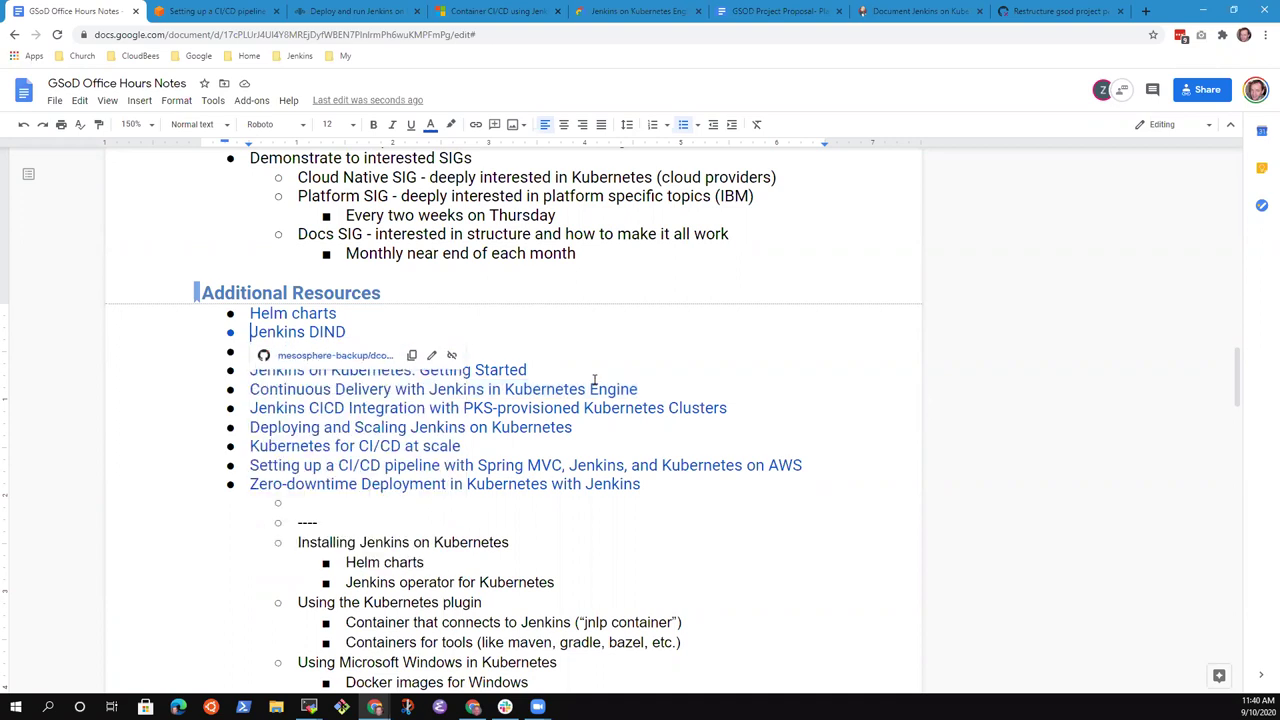
pyautogui.press('Down')
pyautogui.press('Down')
pyautogui.press('Down')
pyautogui.hotkey('shift', 'Down')
pyautogui.hotkey('ctrl', 'c')
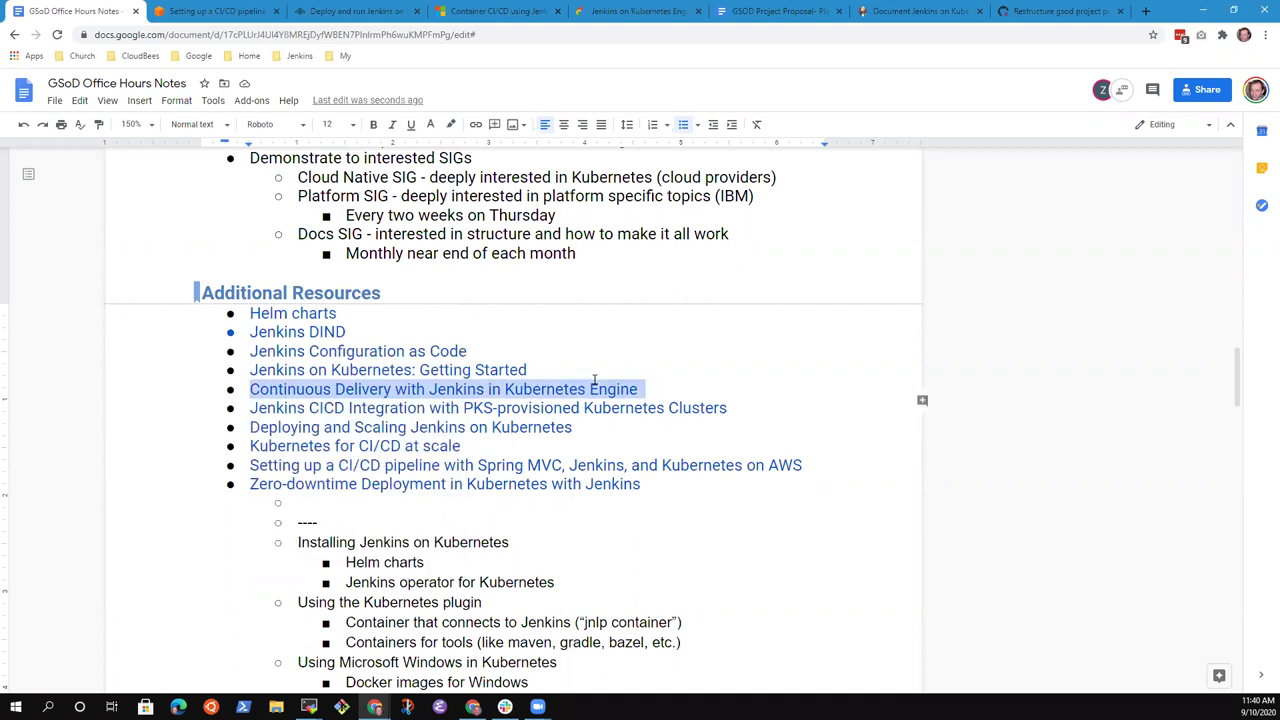
# Add the item "See Google Kwik labs as another example" under Katacoda Jenkins tutorial, after the Simple steps sub-items
pyautogui.press('Up')
pyautogui.press('Up')
pyautogui.press('Up')
pyautogui.press('Up')
pyautogui.press('Up')
pyautogui.press('Up')
pyautogui.press('Up')
pyautogui.press('Up')
pyautogui.press('Up')
pyautogui.press('Up')
pyautogui.press('Up')
pyautogui.press('Up')
pyautogui.press('Up')
pyautogui.press('Up')
pyautogui.press('Up')
pyautogui.press('Up')
pyautogui.press('Up')
pyautogui.press('Up')
pyautogui.press('Up')
pyautogui.press('Up')
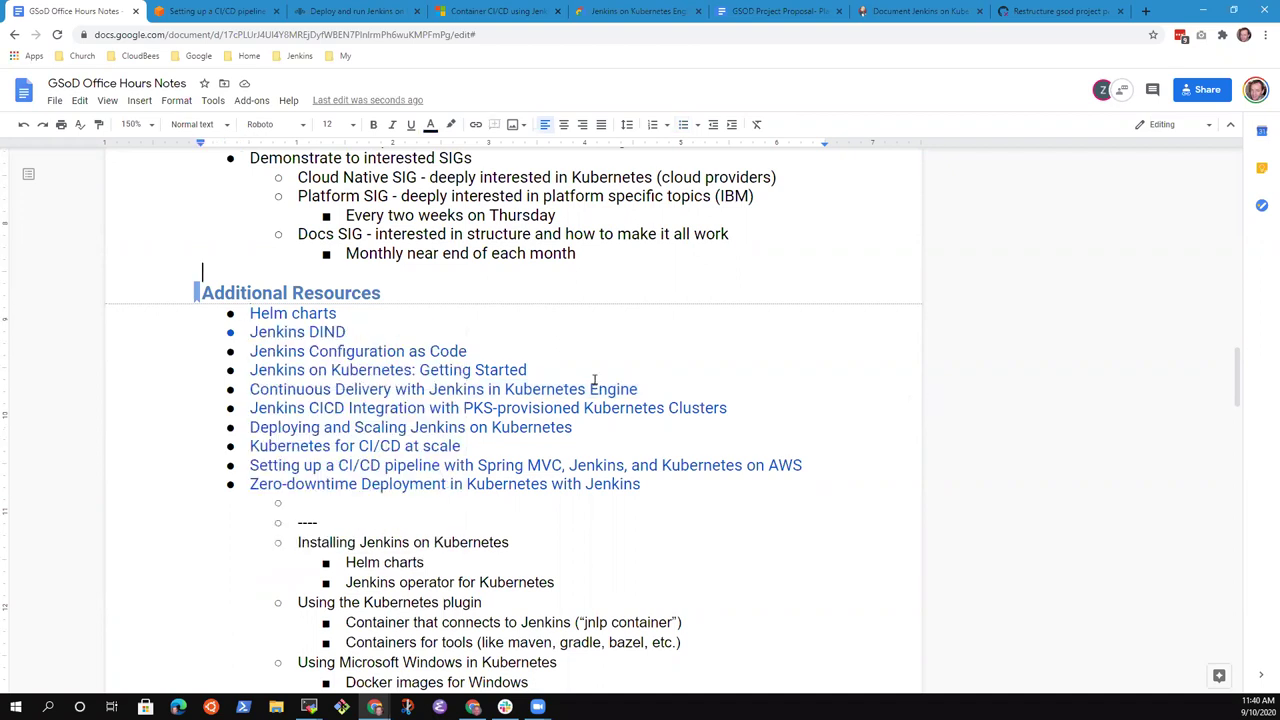
pyautogui.press('Down')
pyautogui.press('Down')
pyautogui.press('Down')
pyautogui.press('Down')
pyautogui.press('Down')
pyautogui.press('Down')
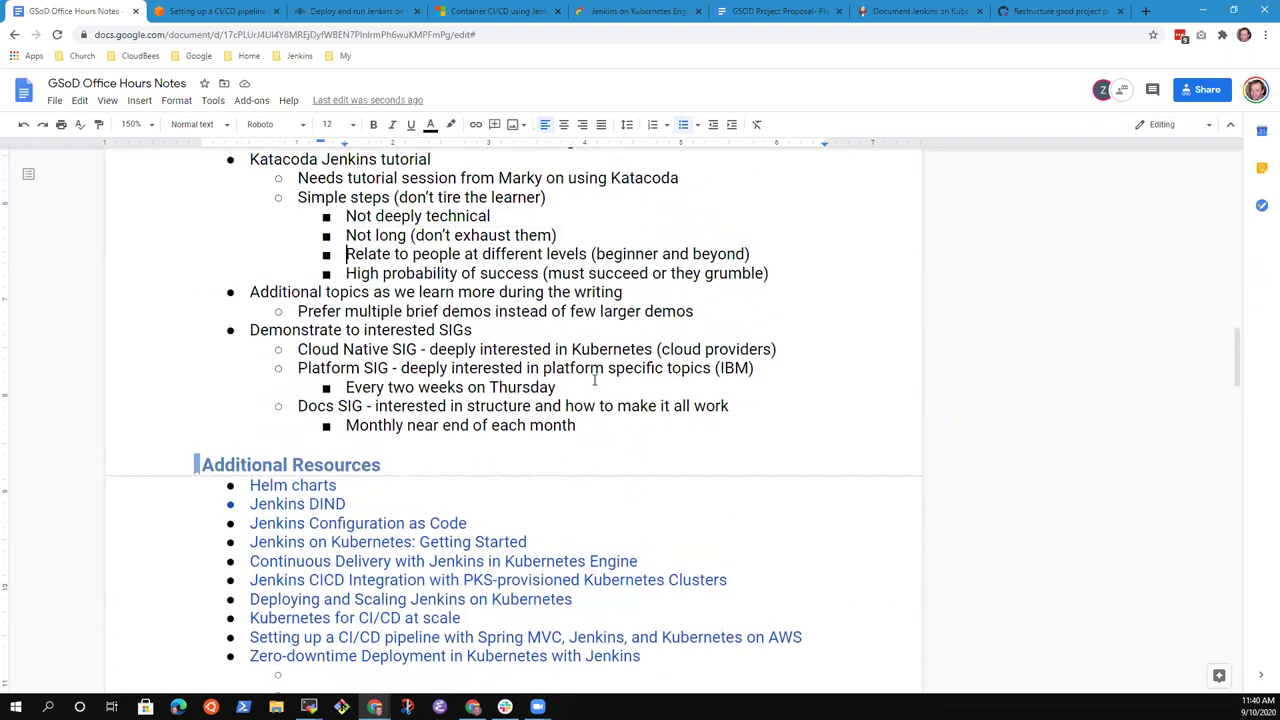
pyautogui.press('End')
pyautogui.press('Return')
pyautogui.hotkey('shift', 'Tab')
pyautogui.write('See Google K')
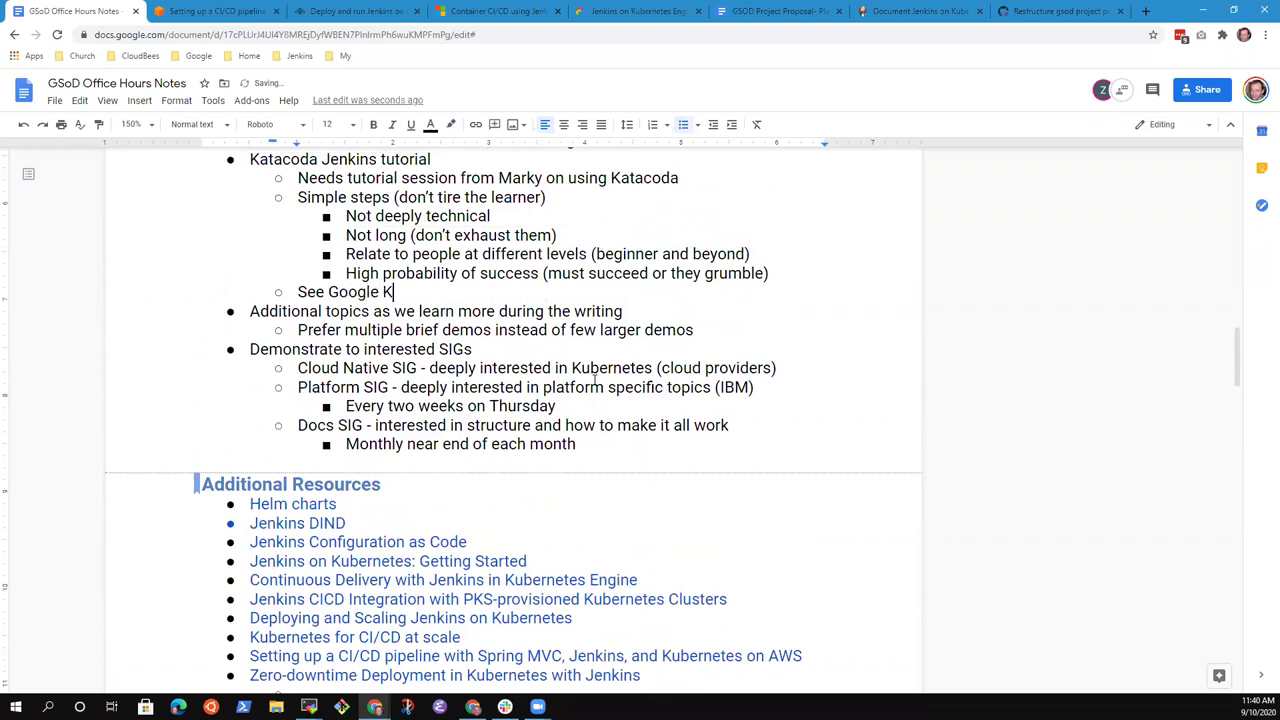
pyautogui.write('wik labs as another example')
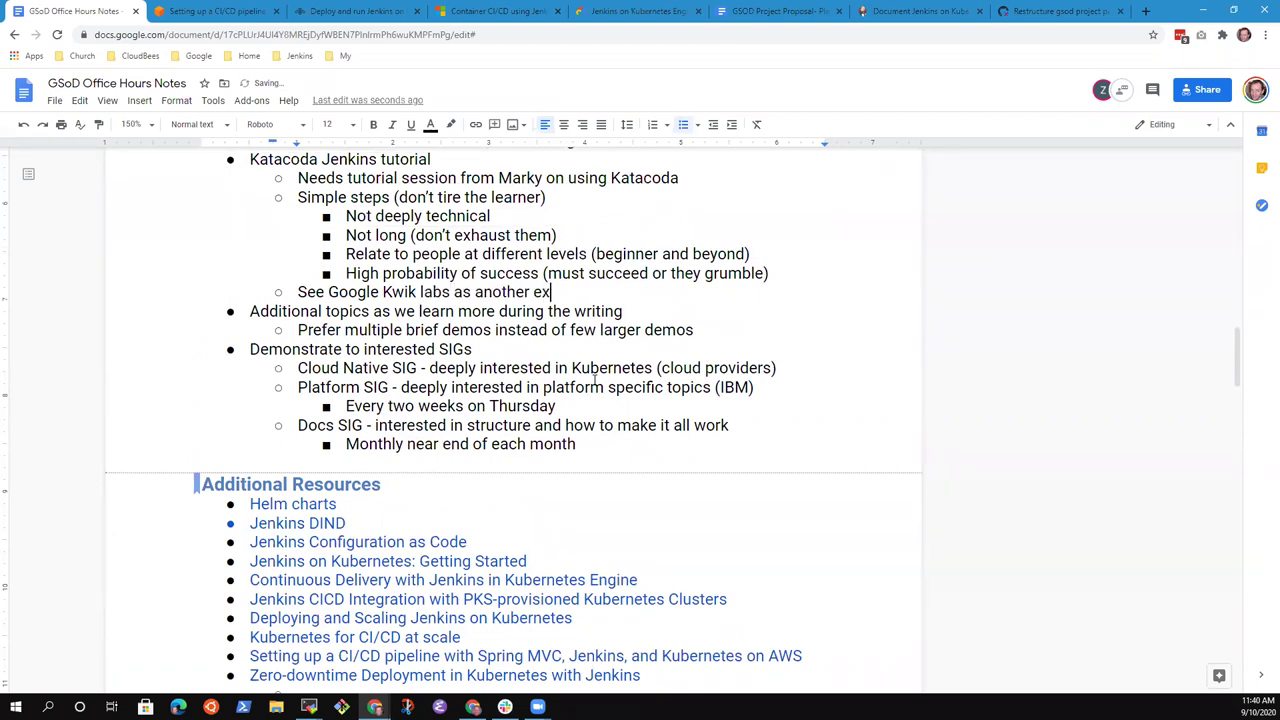
# Paste the copied "Continuous Delivery with Jenkins in Kubernetes Engine" link as a nested item under the Google Kwik labs item
pyautogui.press('Return')
pyautogui.press('Tab')
pyautogui.hotkey('ctrl', 'v')
pyautogui.press('Return')
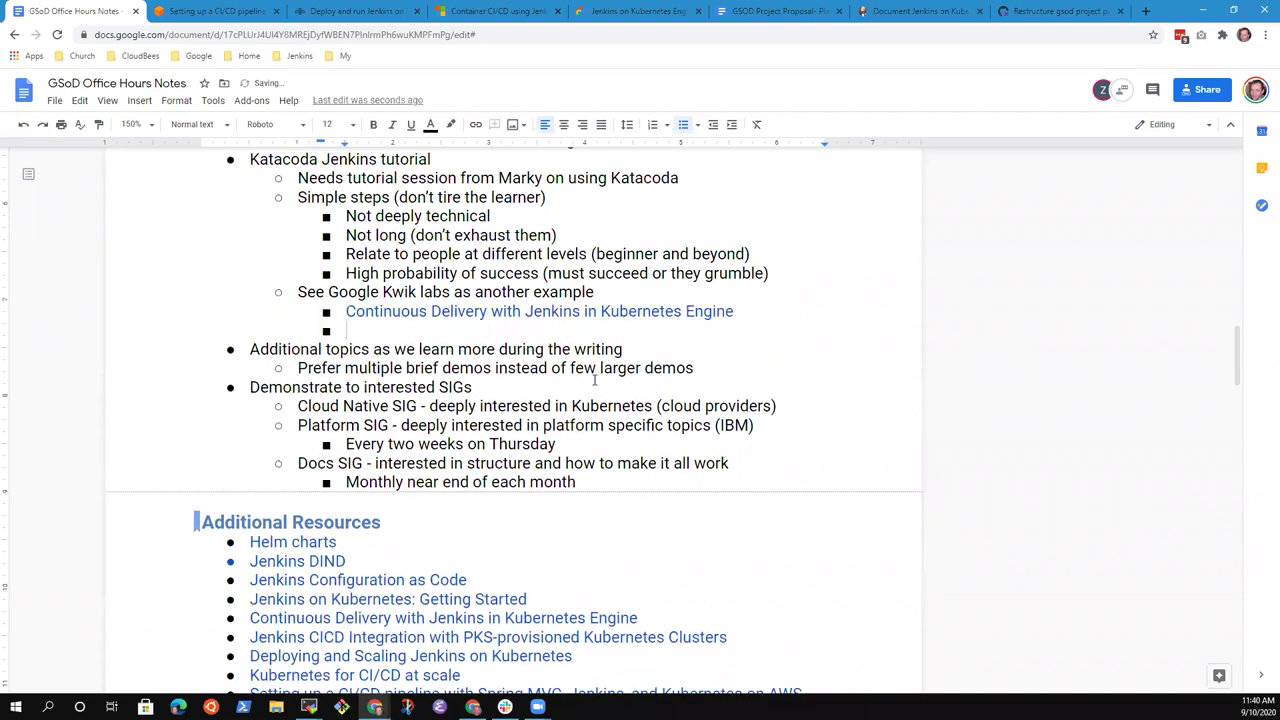
pyautogui.press('BackSpace')
pyautogui.press('BackSpace')
# Delete the original "Continuous Delivery with Jenkins in Kubernetes Engine" bullet from the Additional Resources list
pyautogui.press('Down')
pyautogui.press('Down')
pyautogui.press('Down')
pyautogui.press('Down')
pyautogui.press('Down')
pyautogui.press('Down')
pyautogui.press('Down')
pyautogui.press('Down')
pyautogui.press('Down')
pyautogui.press('Down')
pyautogui.press('Down')
pyautogui.press('Down')
pyautogui.press('Down')
pyautogui.press('Down')
pyautogui.press('Down')
pyautogui.press('Down')
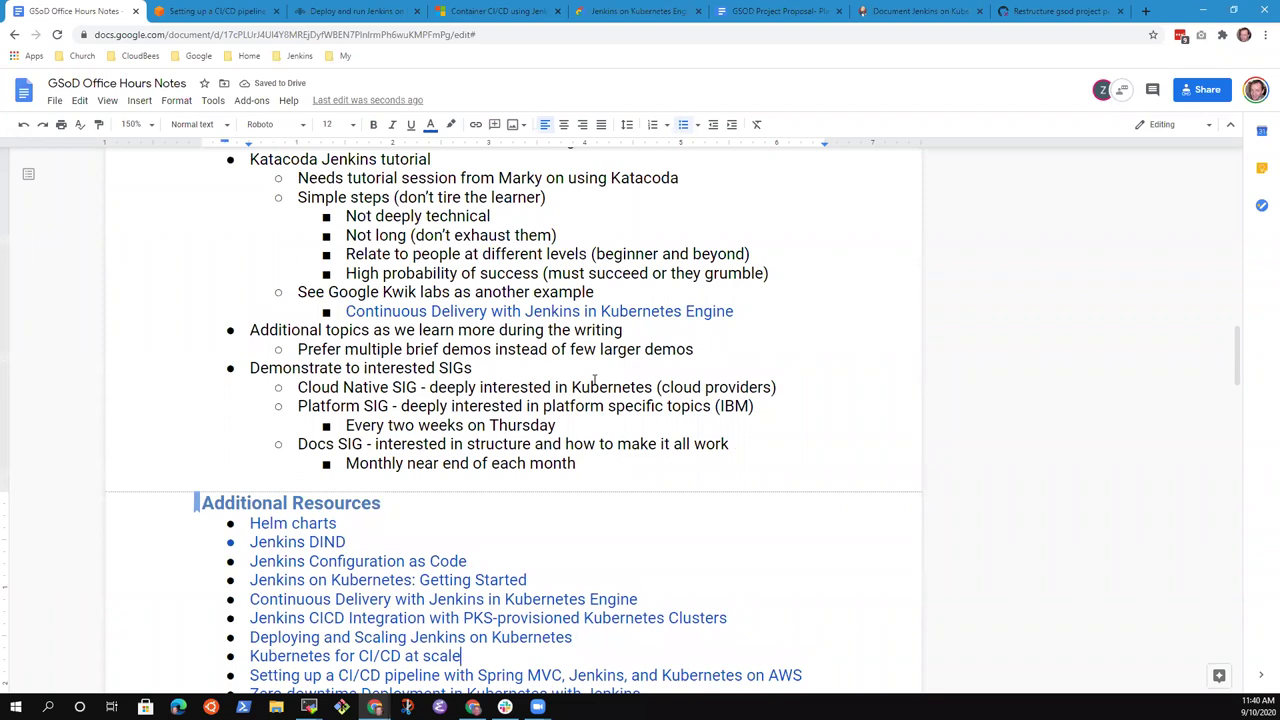
pyautogui.press('Down')
pyautogui.press('Left')
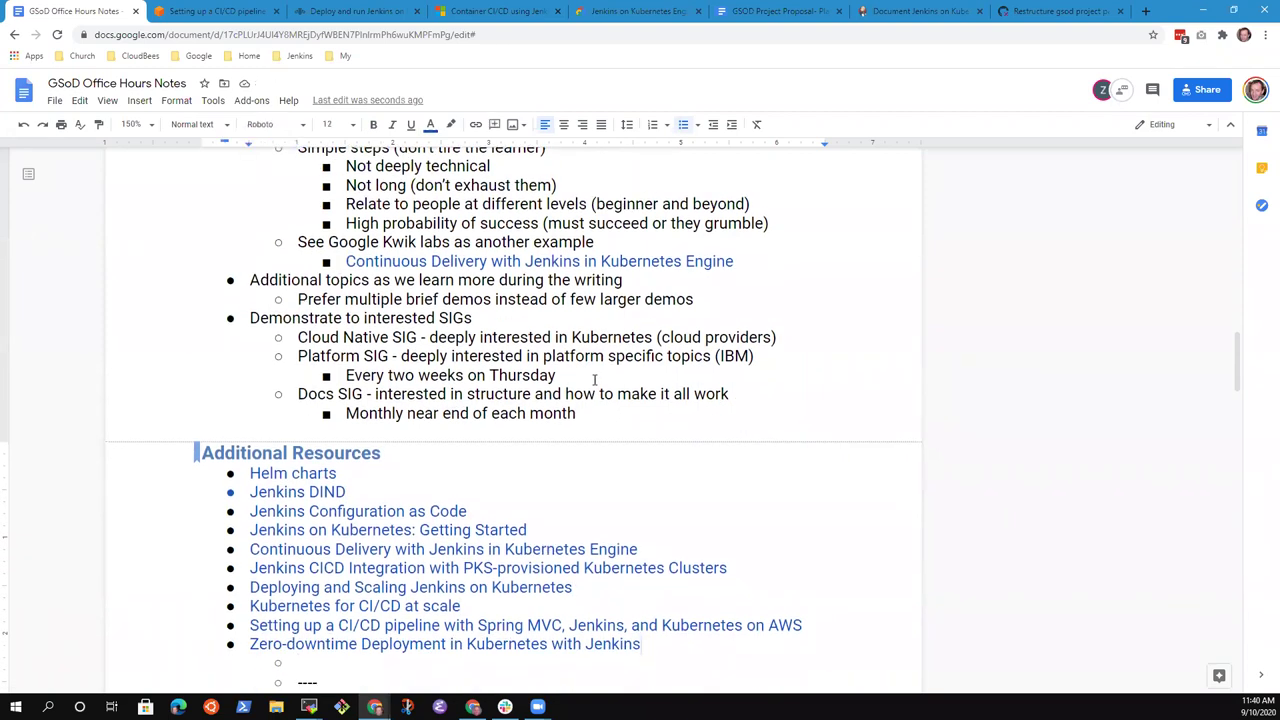
pyautogui.press('Up')
pyautogui.press('Up')
pyautogui.press('Up')
pyautogui.press('Up')
pyautogui.press('Down')
pyautogui.hotkey('shift', 'Home')
pyautogui.press('BackSpace')
pyautogui.press('Delete')
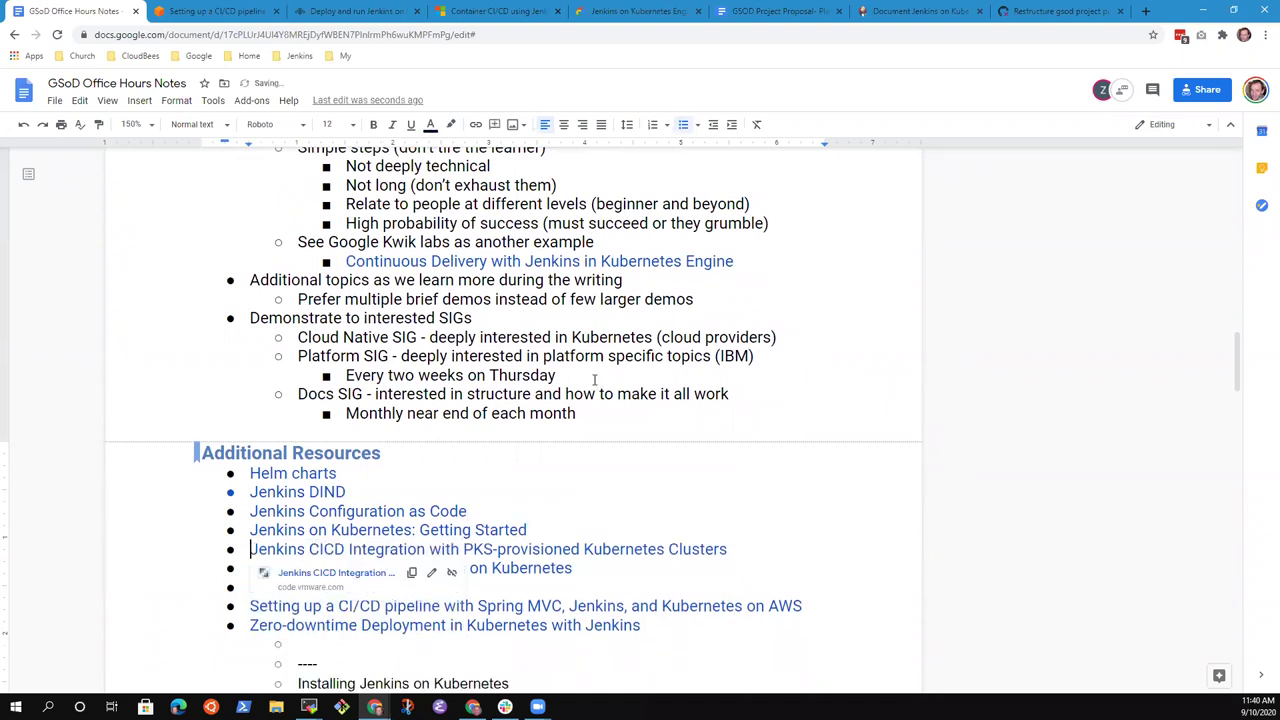
# Examine the first Additional Resources links, including Helm charts and Jenkins DIND, against the Katacoda tutorial items above
pyautogui.press('Up')
pyautogui.press('Down')
pyautogui.click(588, 550)
pyautogui.click(626, 550)
pyautogui.click(475, 549)
pyautogui.press('Up')
pyautogui.press('Up')
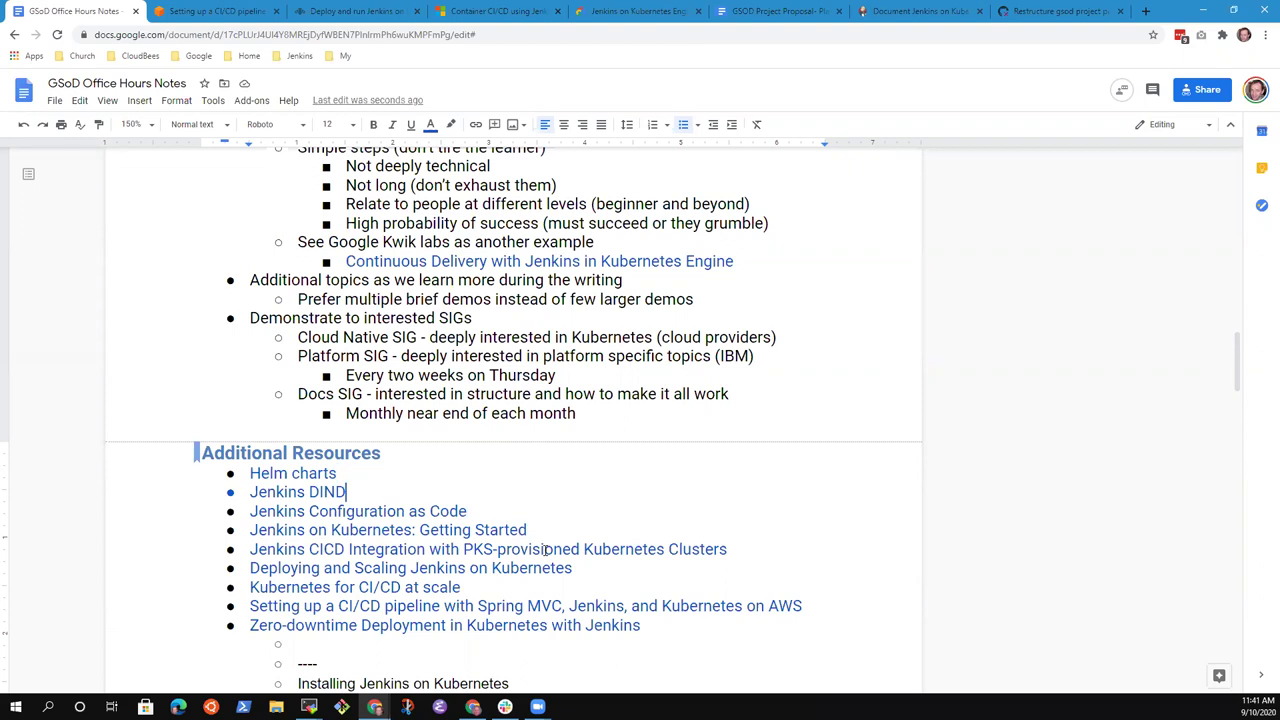
pyautogui.press('Down')
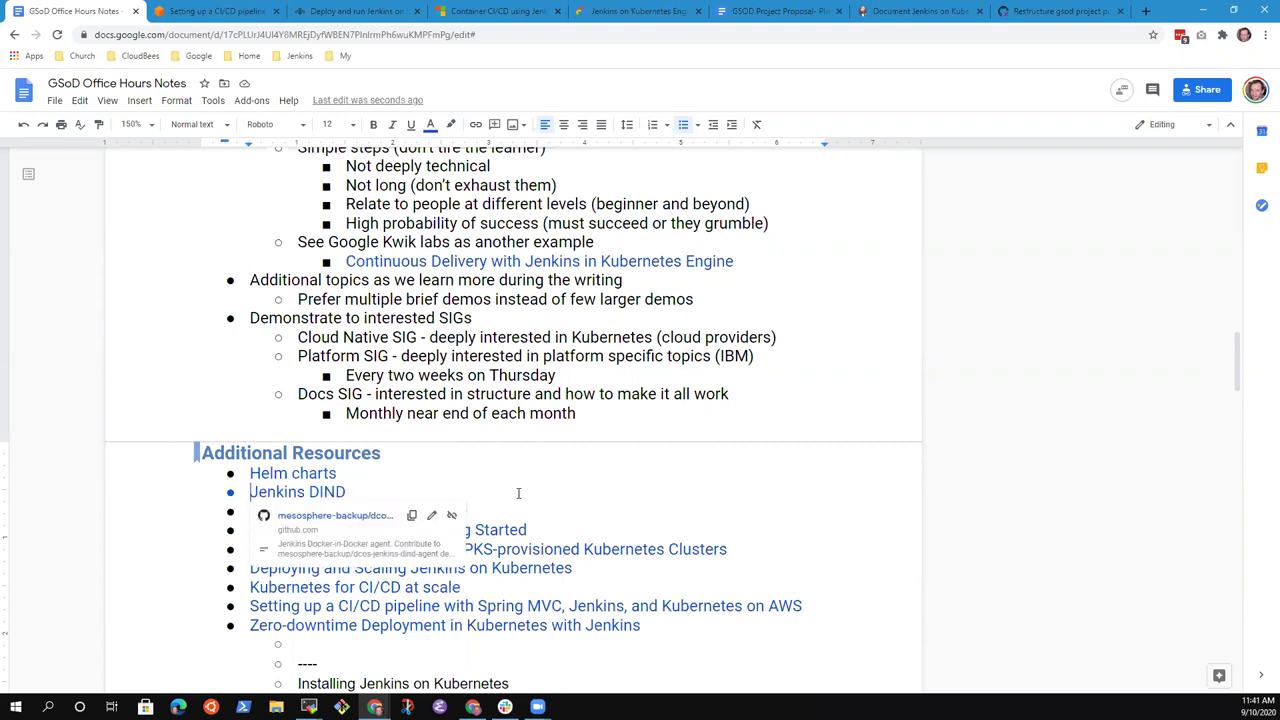
pyautogui.click(765, 505)
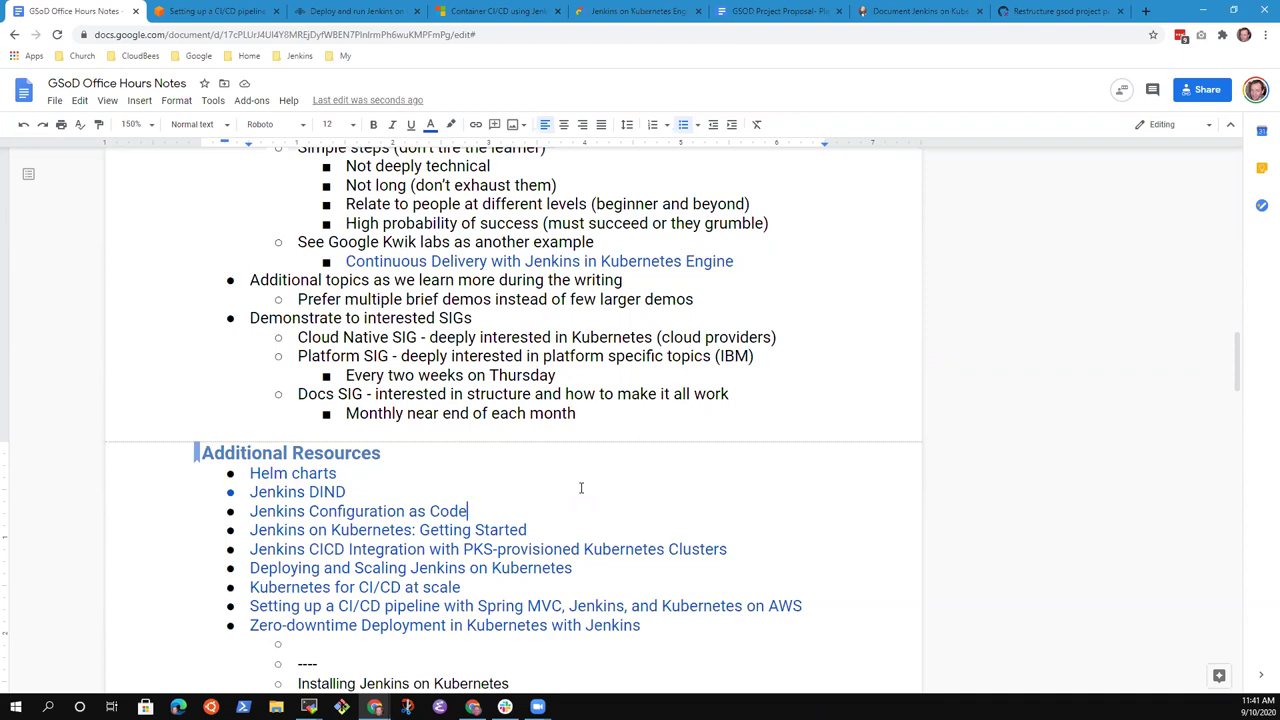
pyautogui.press('Up')
pyautogui.hotkey('shift', 'Home')
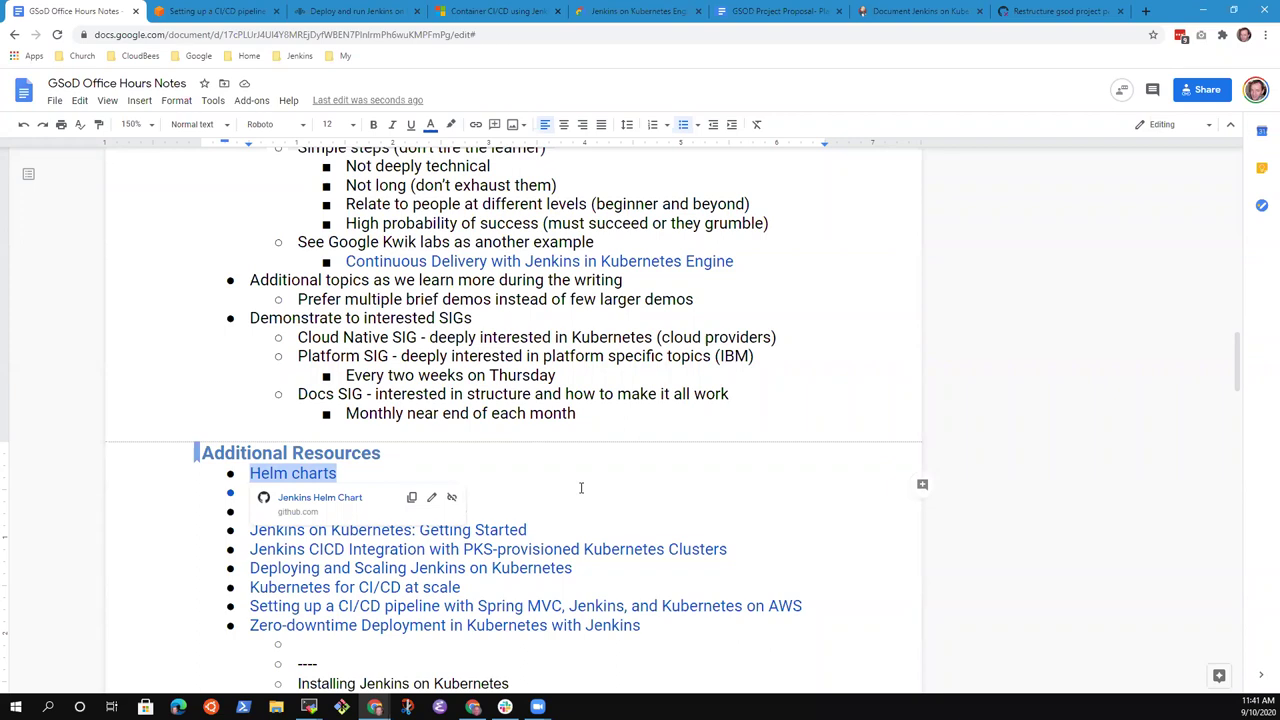
pyautogui.press('Down')
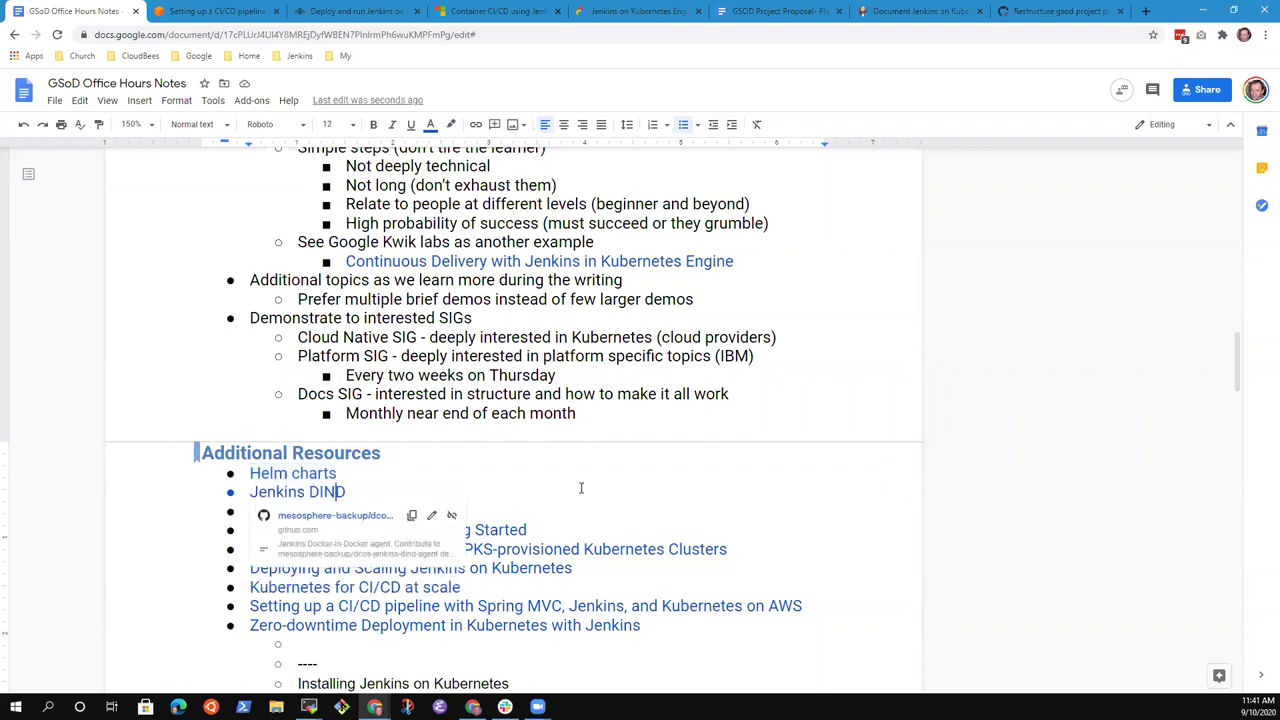
pyautogui.hotkey('shift', 'Home')
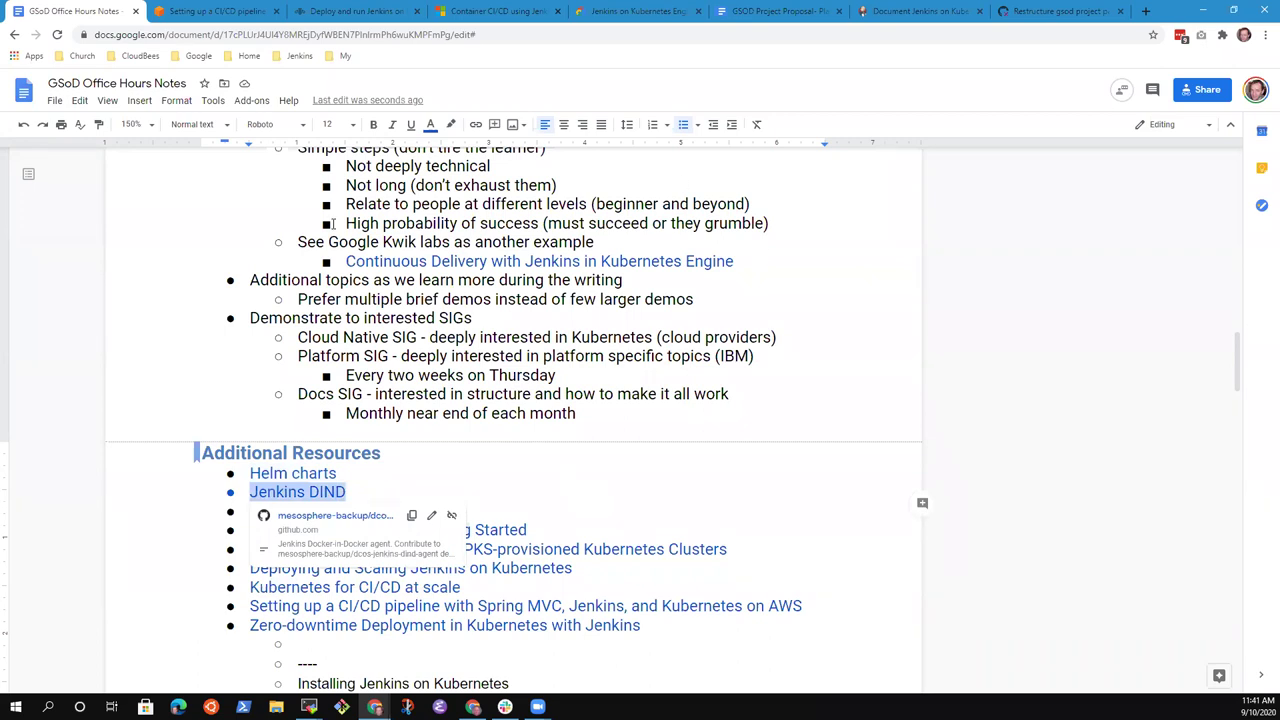
pyautogui.press('Right')
pyautogui.scroll(4, 455, 238)
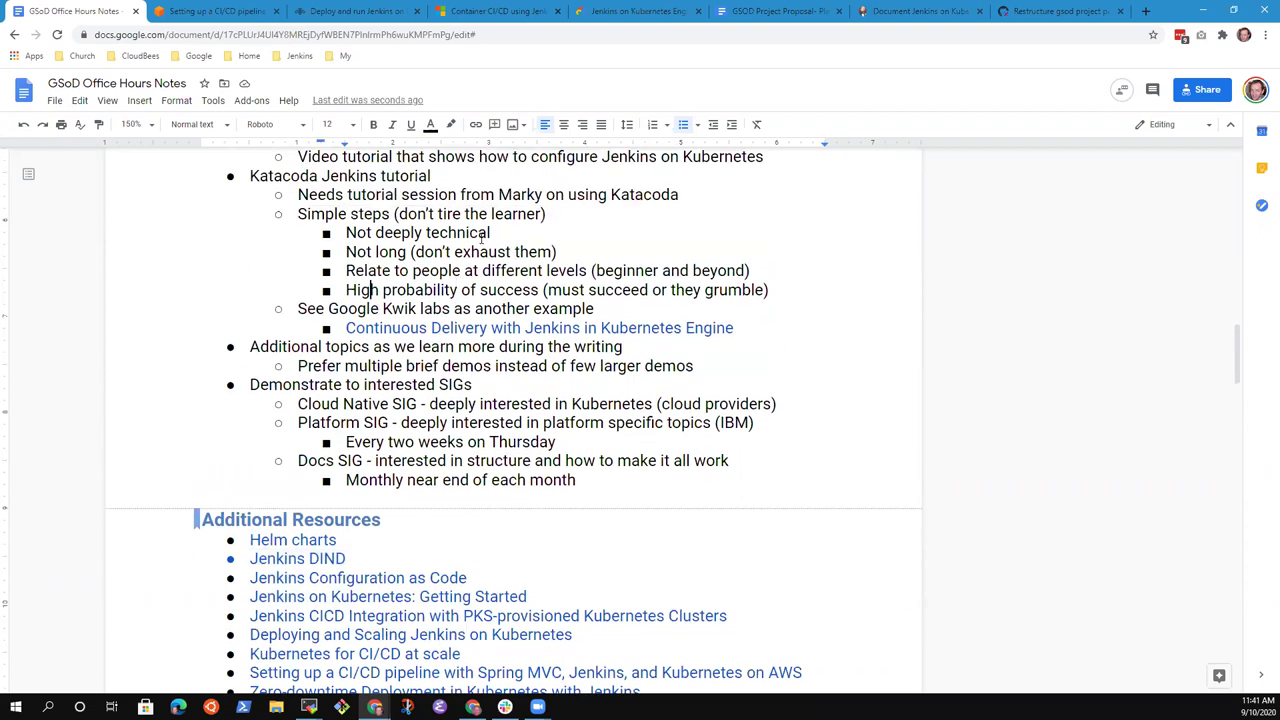
pyautogui.scroll(1, 479, 251)
pyautogui.scroll(-3, 465, 258)
pyautogui.scroll(-3, 406, 434)
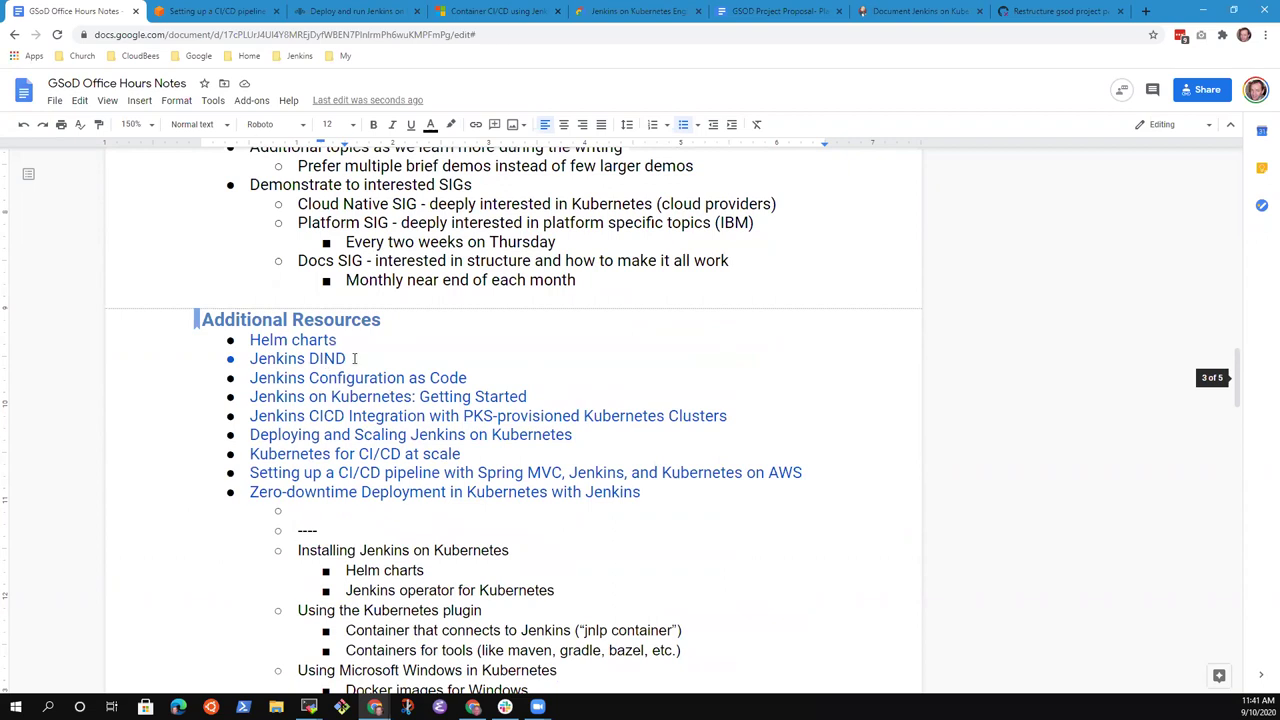
# Preview the Jenkins Configuration as Code and "Jenkins on Kubernetes: Getting Started" links in Additional Resources
pyautogui.press('Down')
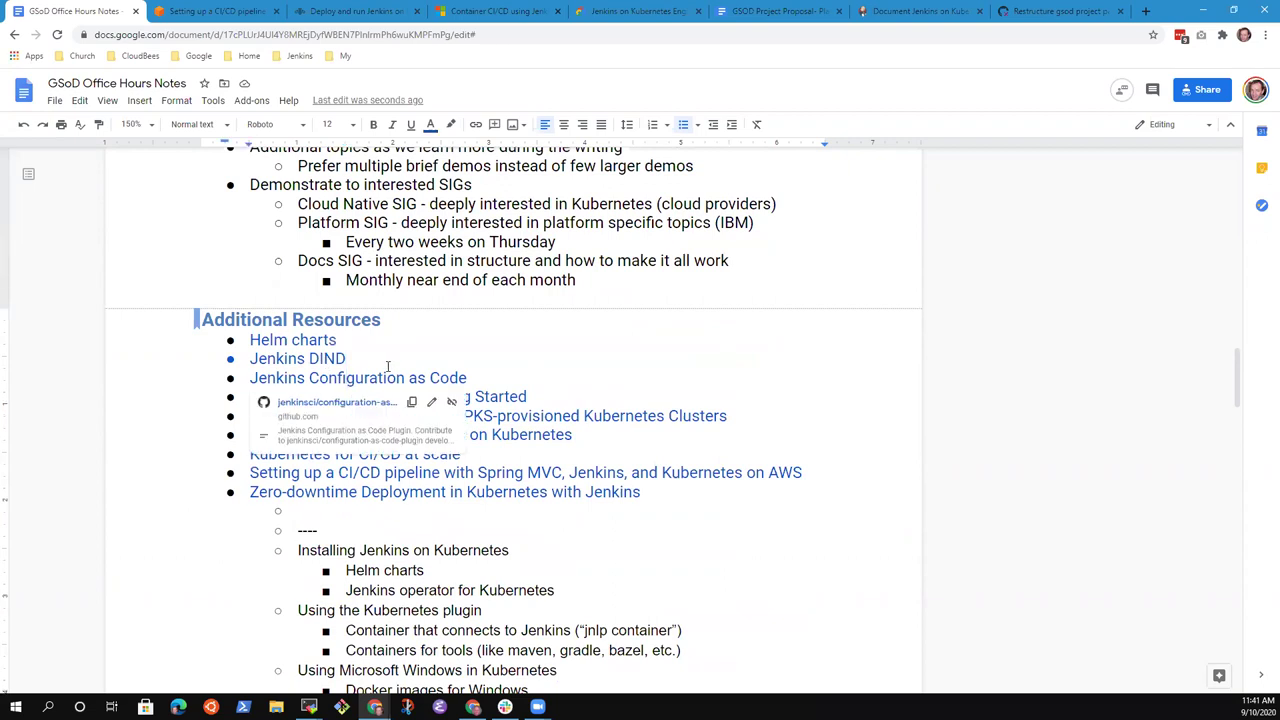
pyautogui.hotkey('shift', 'End')
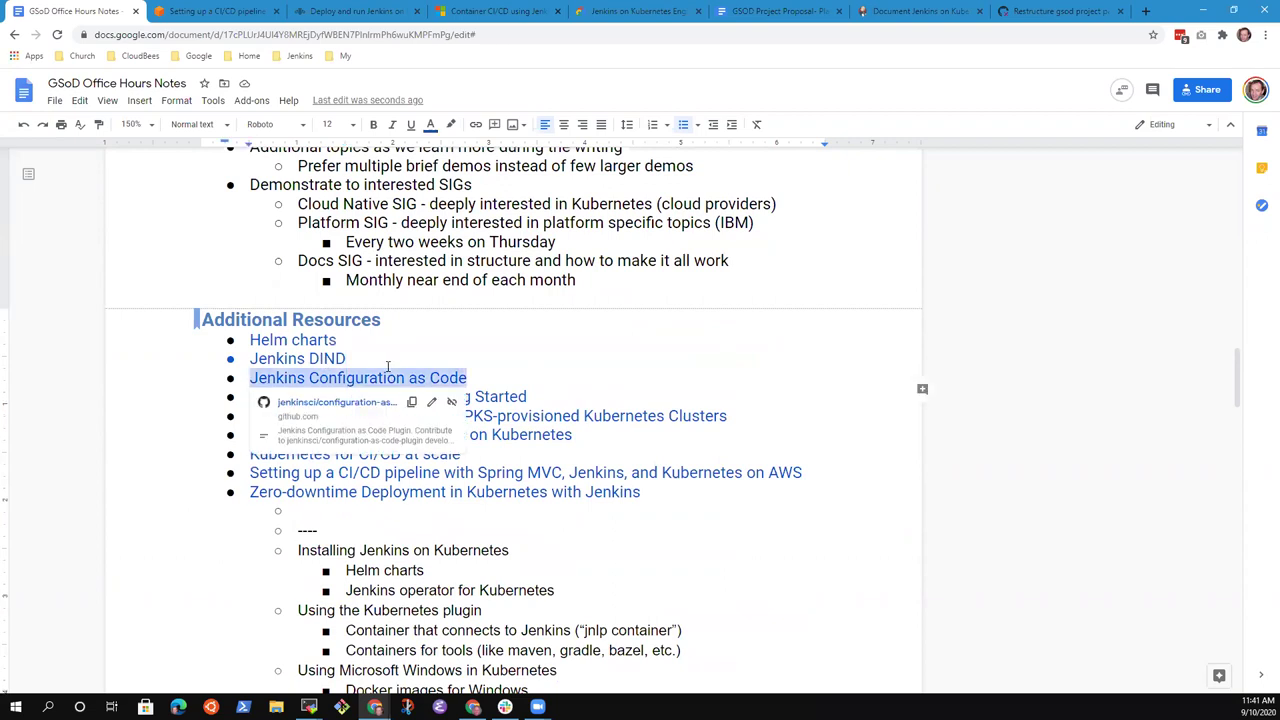
pyautogui.press('Down')
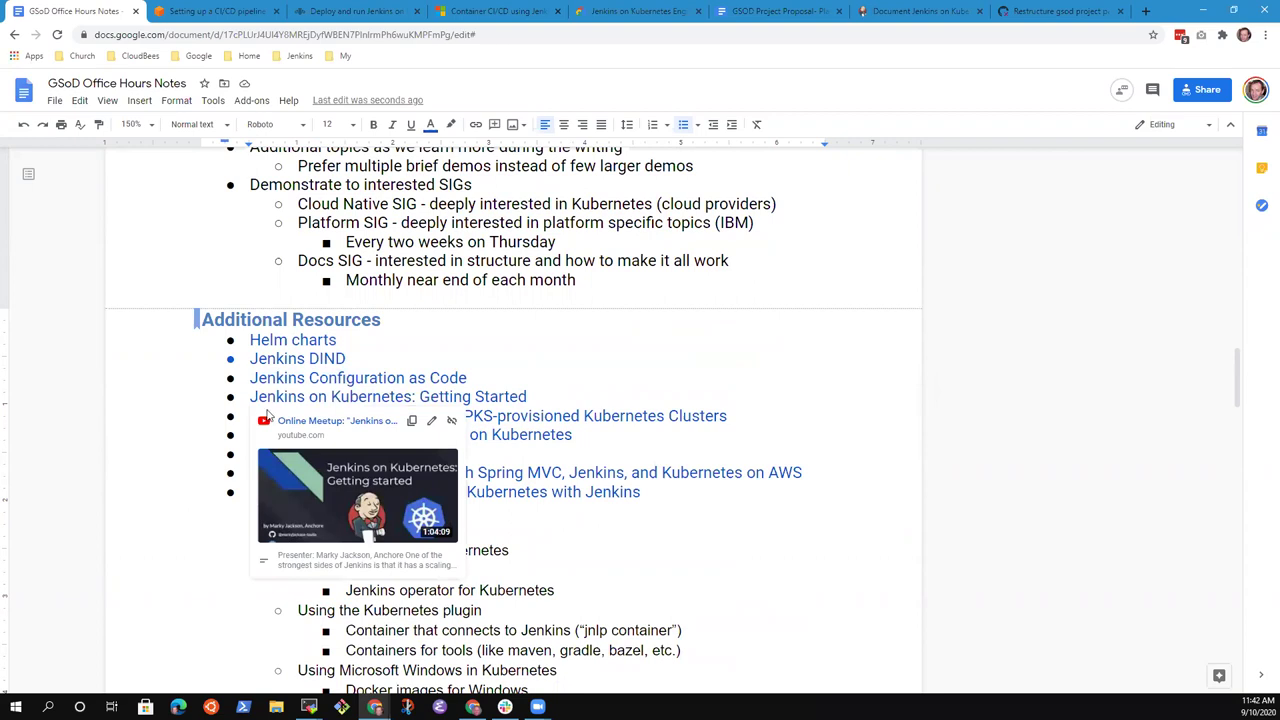
pyautogui.click(541, 397)
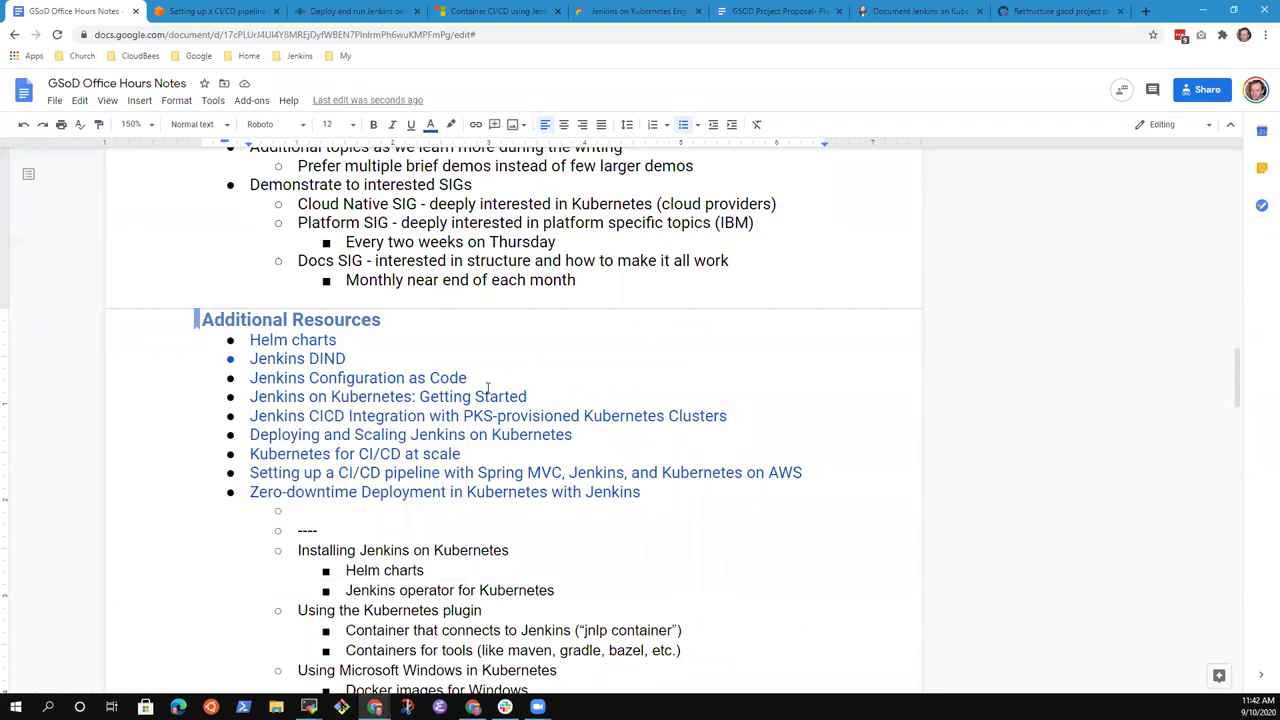
pyautogui.tripleClick(566, 389)
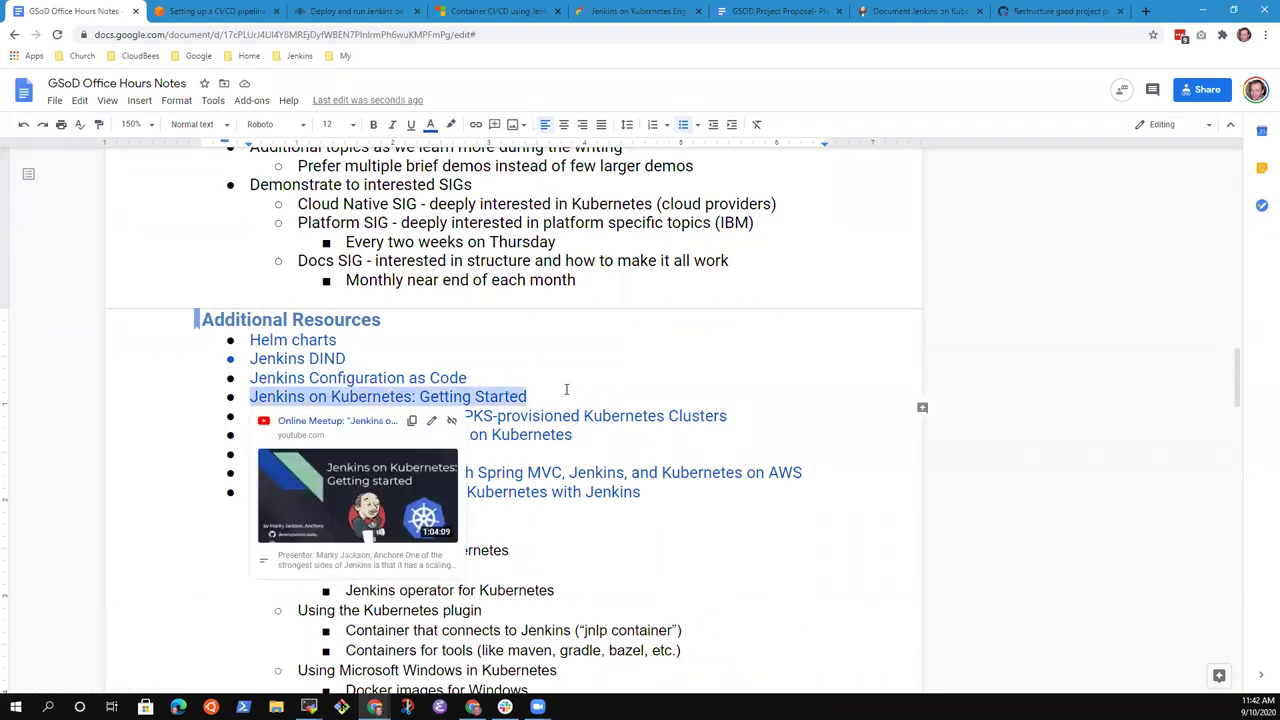
pyautogui.press('Down')
pyautogui.press('Up')
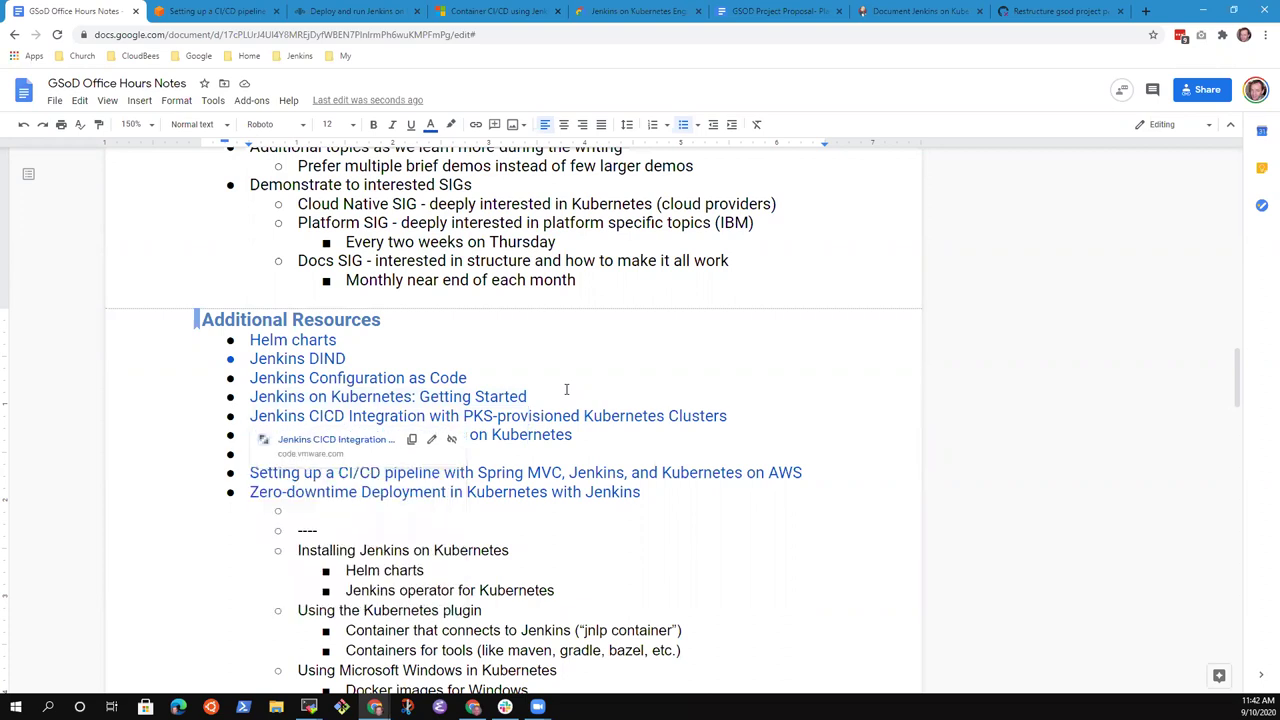
# Preview the "Deploying and Scaling Jenkins on Kubernetes" link and open its Rancher article
pyautogui.press('Down')
pyautogui.press('Down')
pyautogui.press('Down')
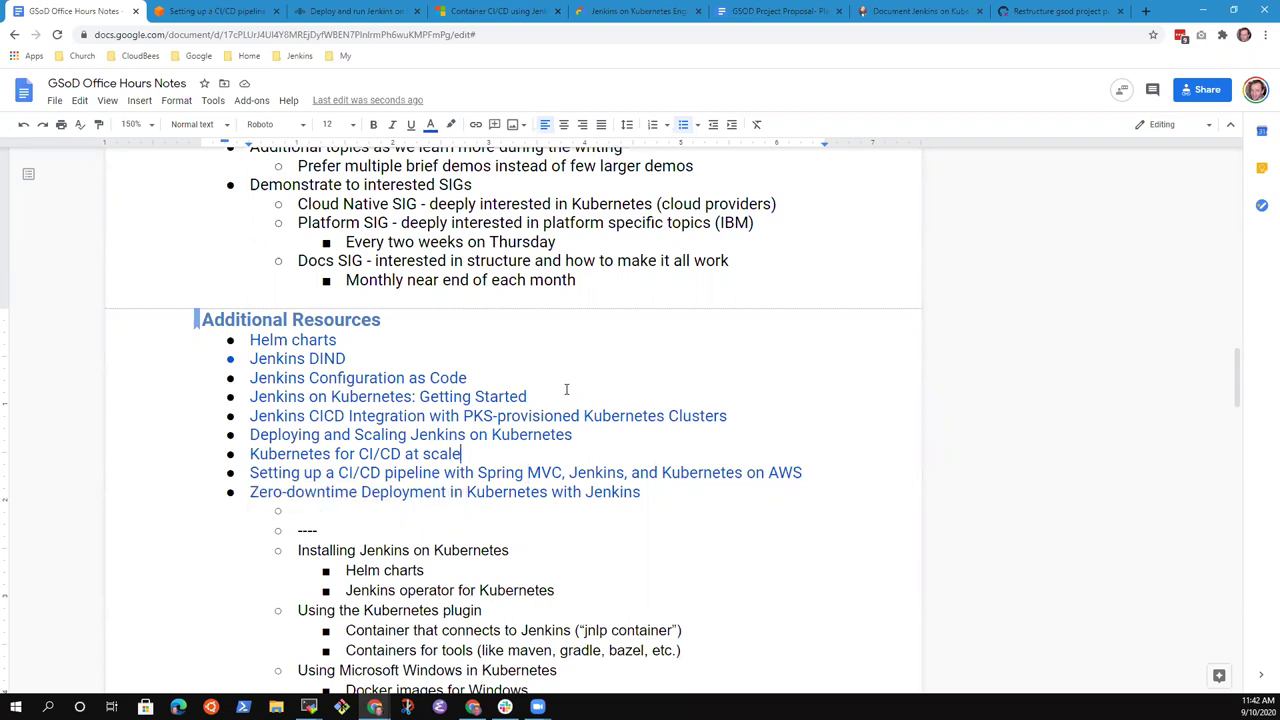
pyautogui.press('Up')
pyautogui.press('Up')
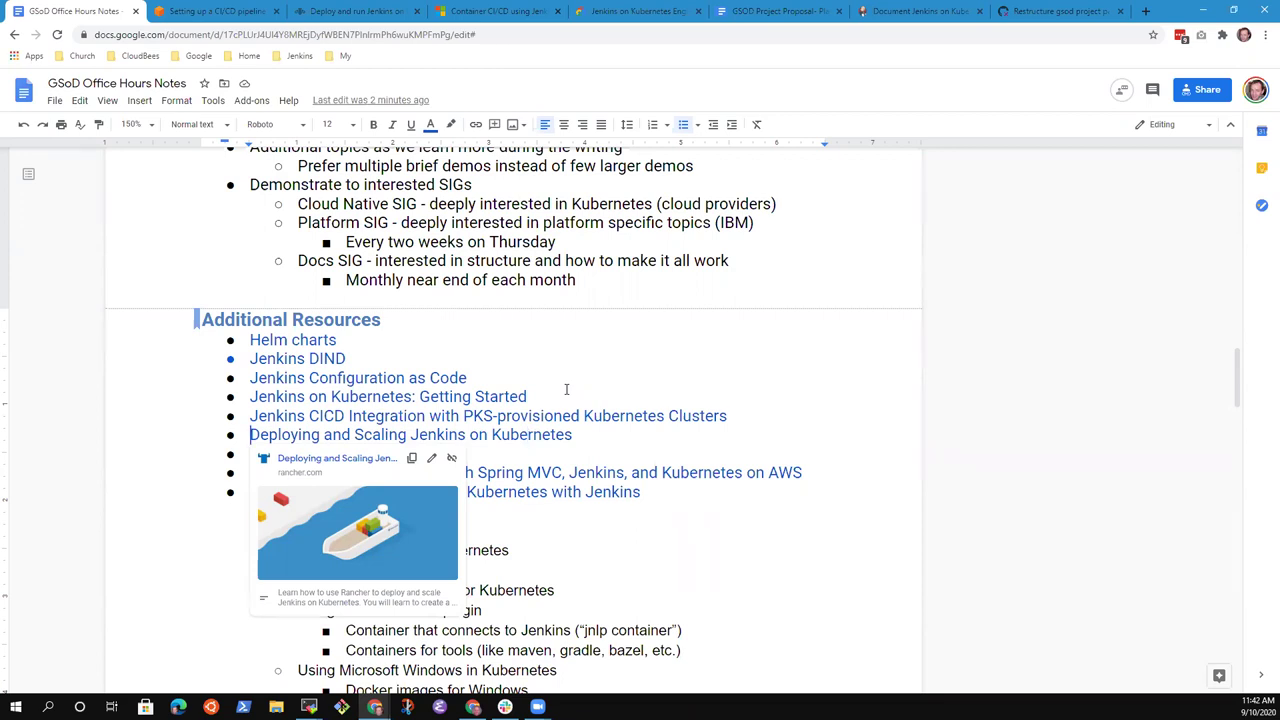
pyautogui.hotkey('shift', 'End')
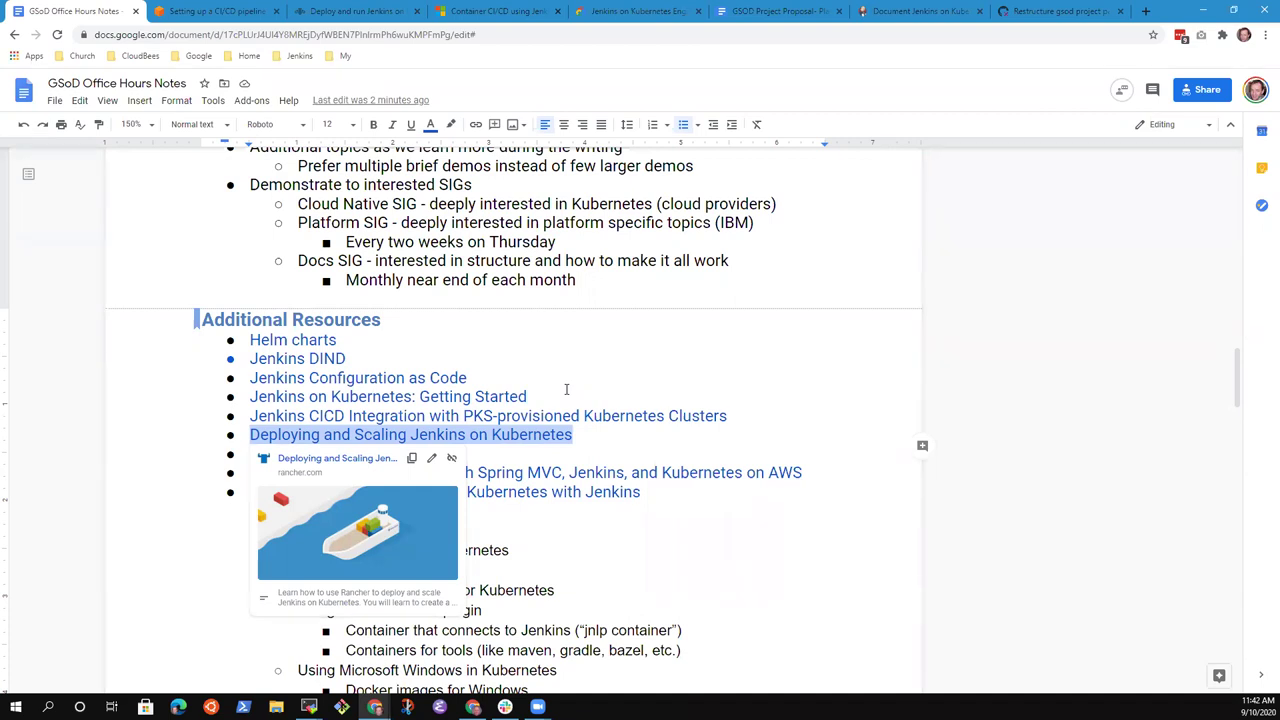
pyautogui.press('Right')
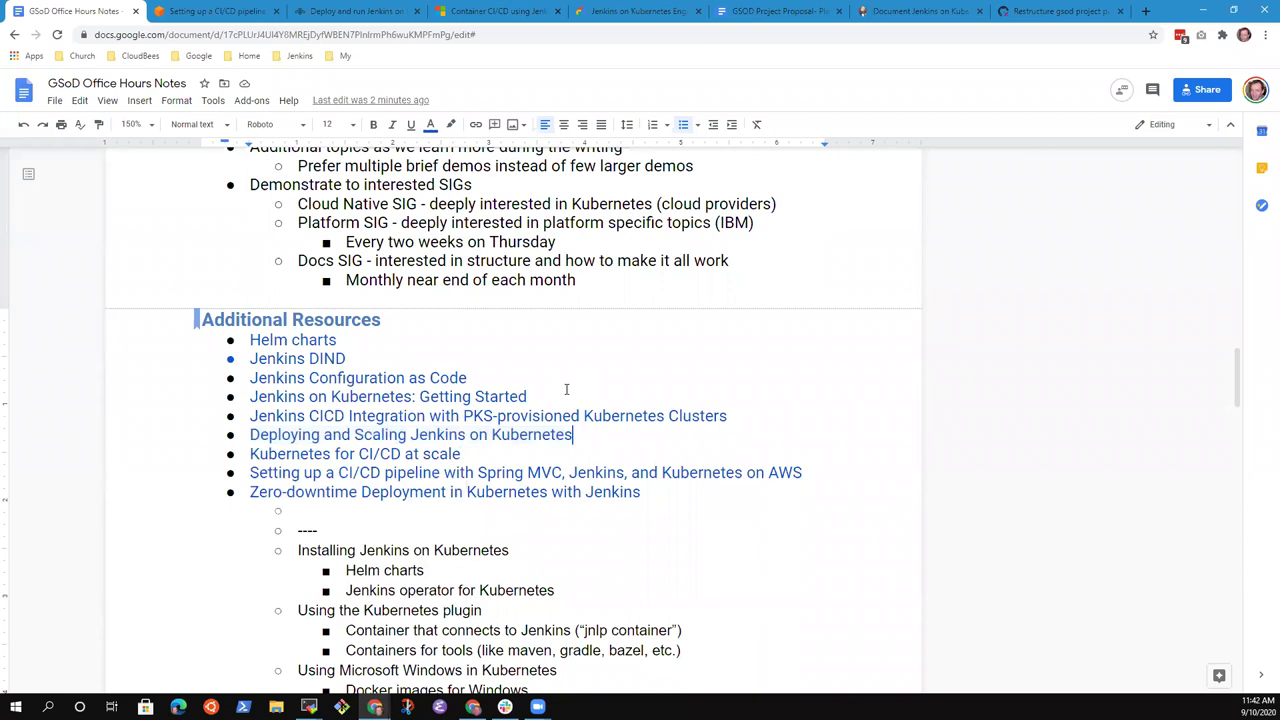
pyautogui.press('Home')
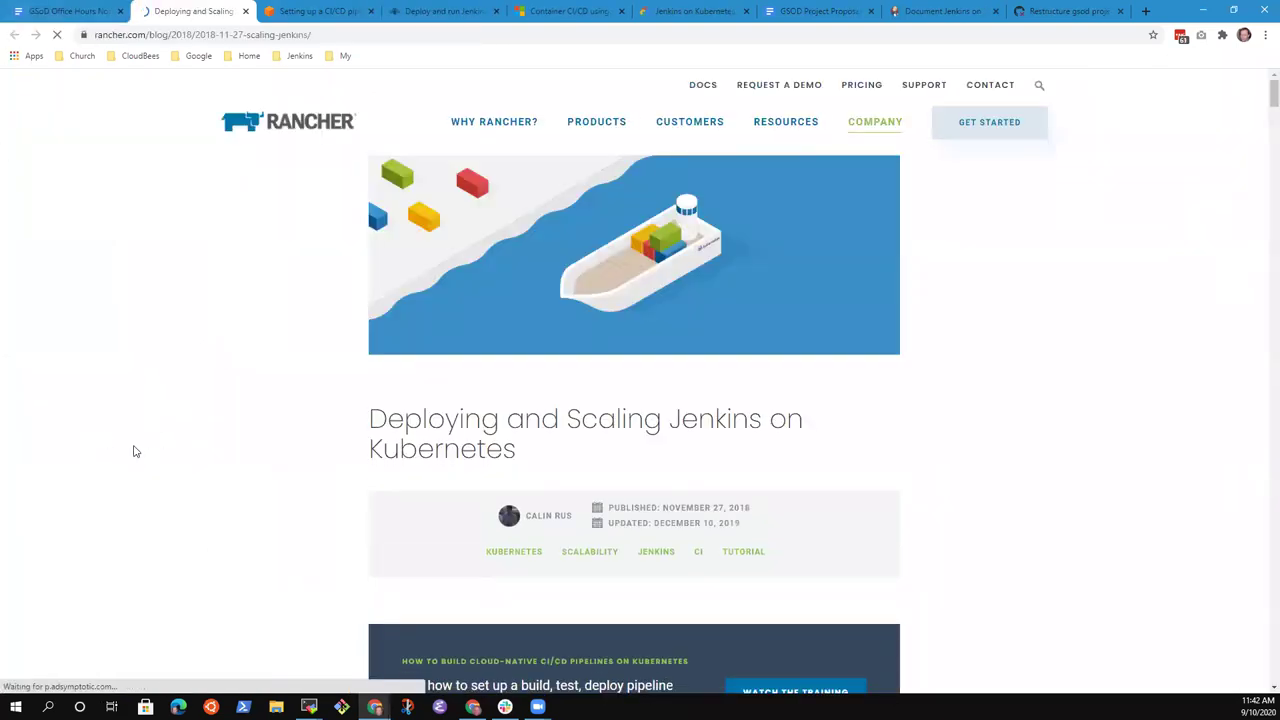
# Skim the Rancher article through its Jenkins Master Dockerfile section, and close it to return to the notes
pyautogui.scroll(-10, 135, 453)
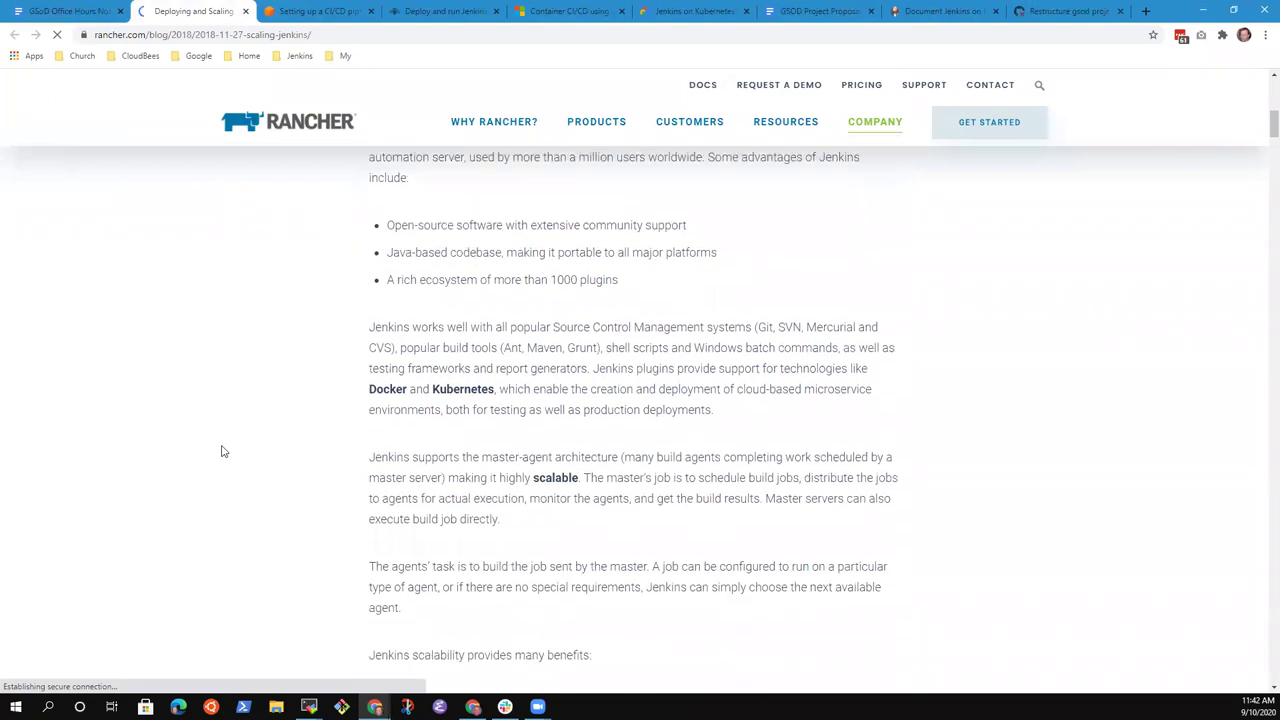
pyautogui.scroll(-3, 458, 398)
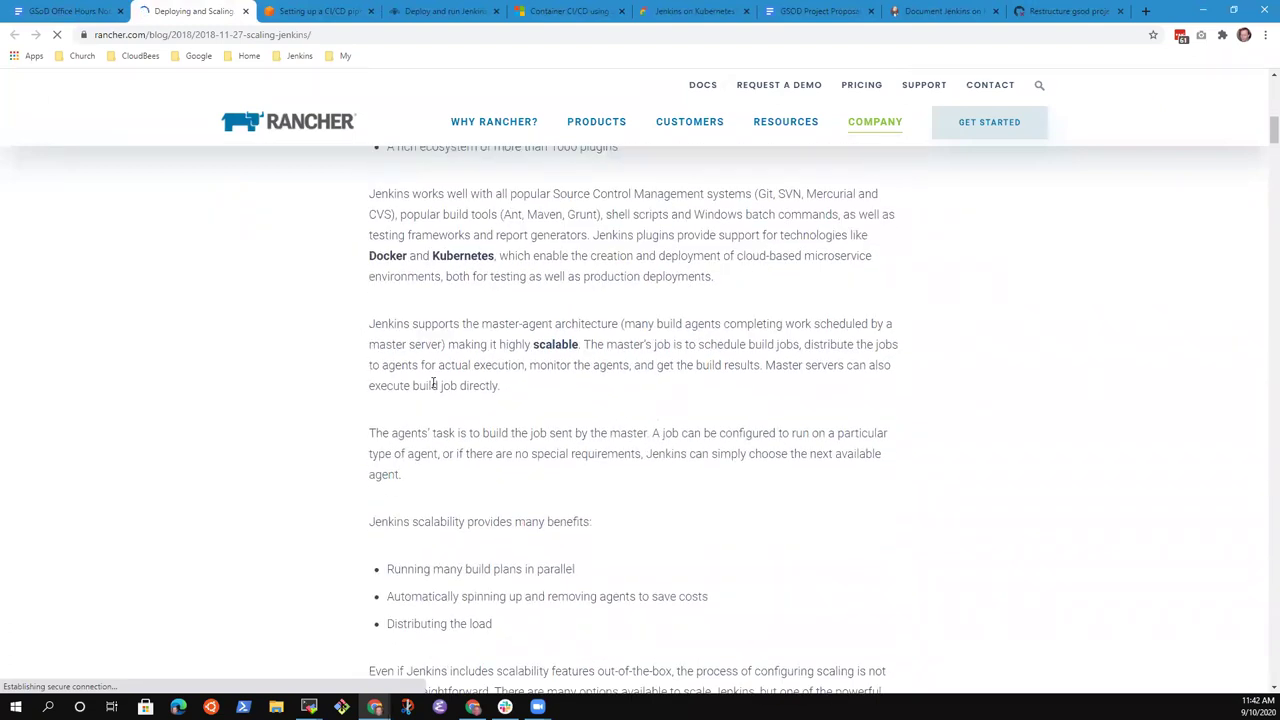
pyautogui.scroll(-4, 435, 388)
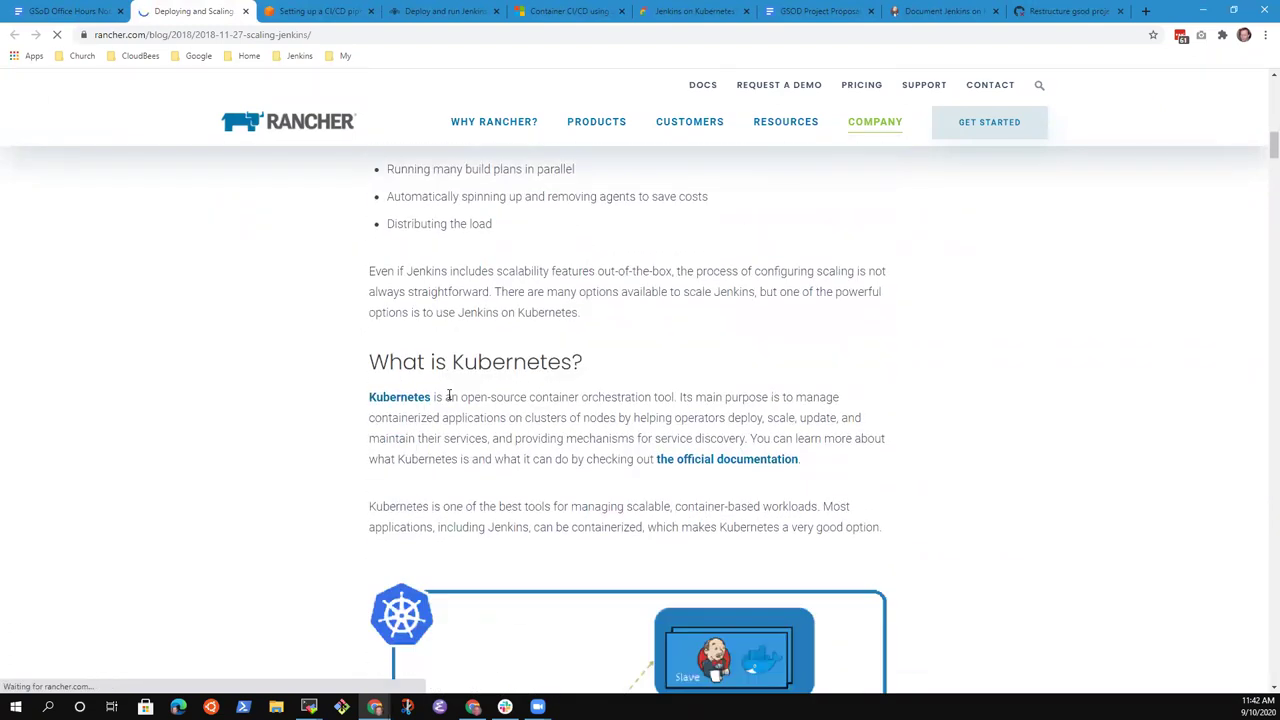
pyautogui.scroll(-8, 449, 397)
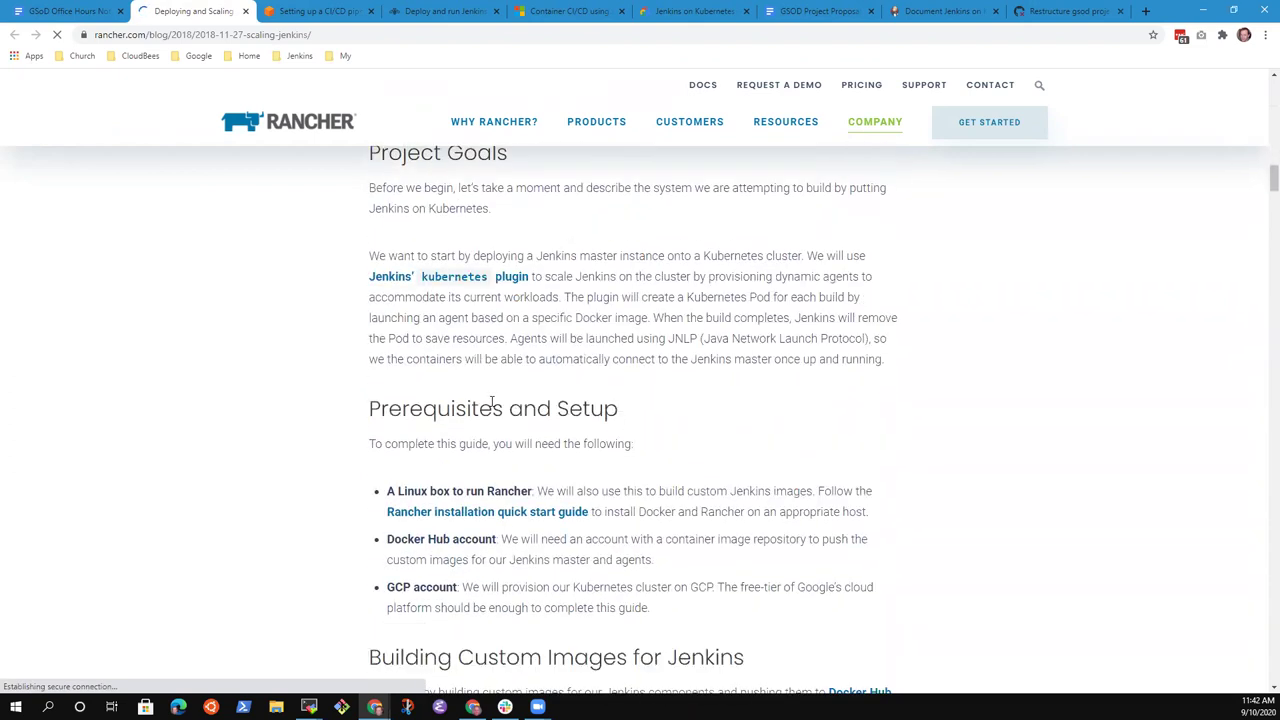
pyautogui.scroll(-6, 491, 404)
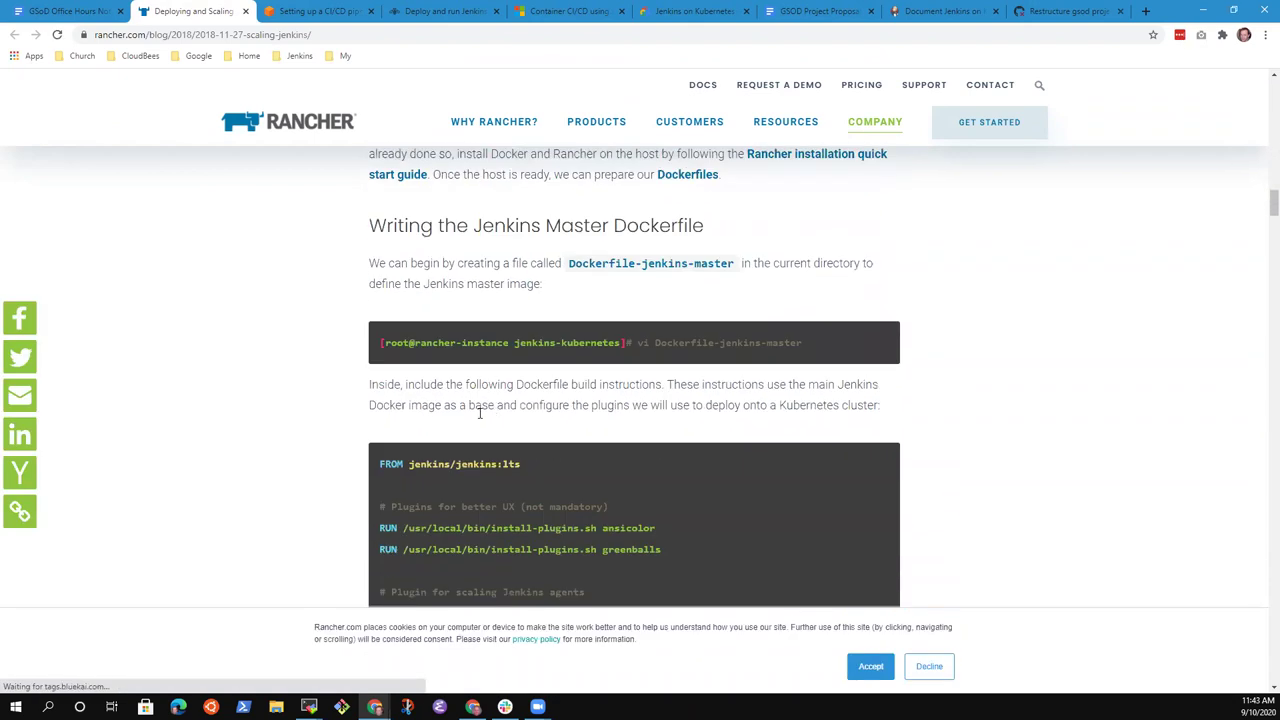
pyautogui.scroll(-4, 438, 427)
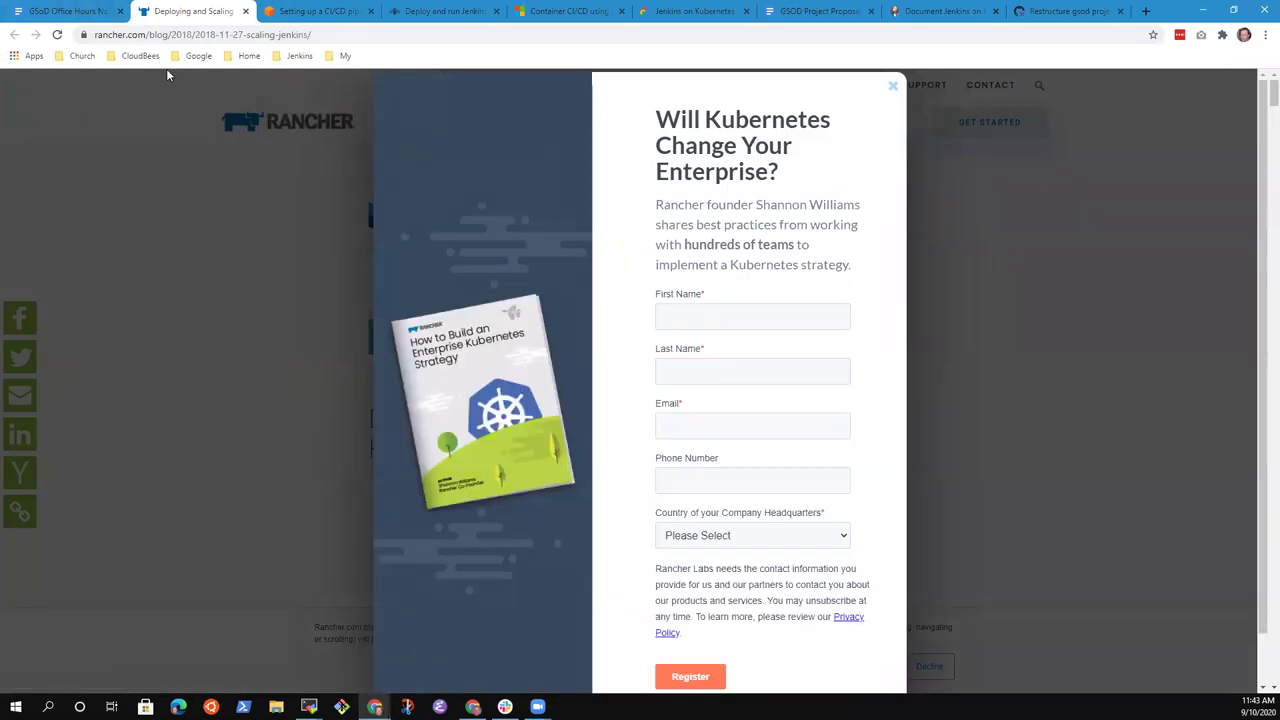
pyautogui.click(245, 11)
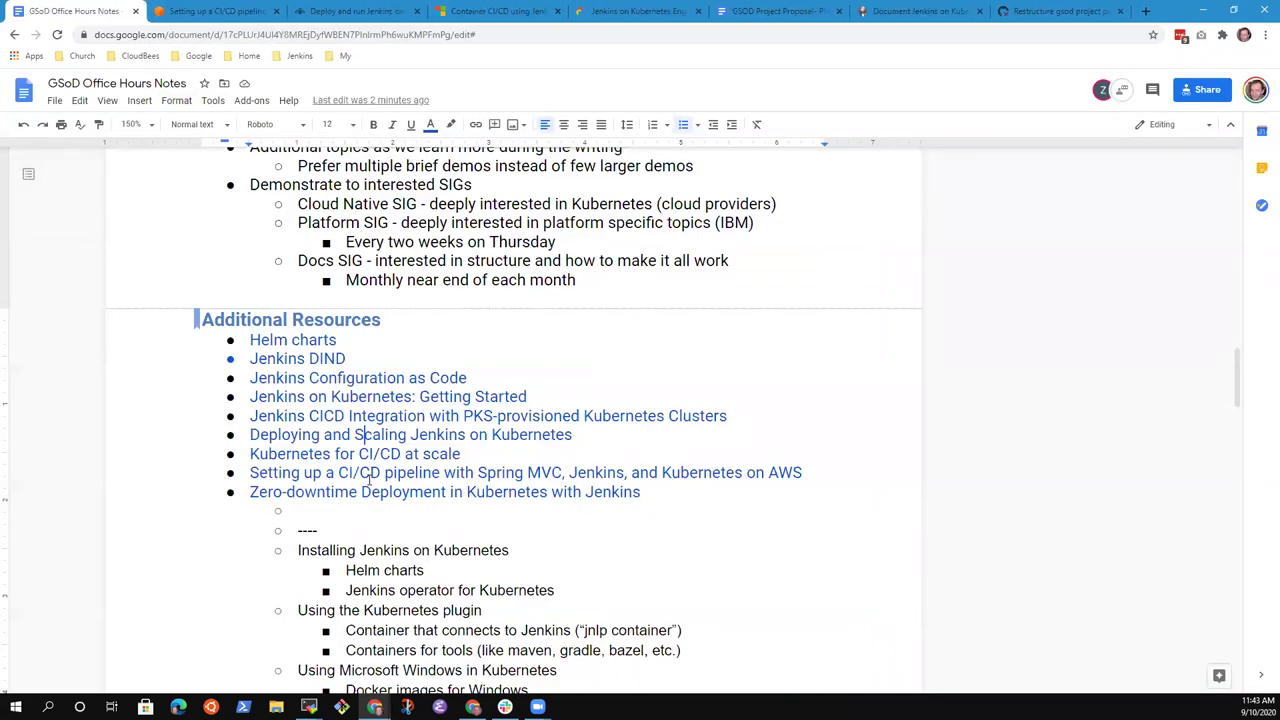
# Delete the "Installing Jenkins on Kubernetes" and "Using the Kubernetes plugin" items with their nested items from the older outline below Additional Resources
pyautogui.click(465, 456)
pyautogui.press('Down')
pyautogui.press('Down')
pyautogui.press('Down')
pyautogui.press('Down')
pyautogui.press('Down')
pyautogui.hotkey('shift', 'Down')
pyautogui.hotkey('shift', 'Down')
pyautogui.hotkey('shift', 'Down')
pyautogui.press('Delete')
pyautogui.hotkey('shift', 'Down')
pyautogui.hotkey('shift', 'Down')
pyautogui.hotkey('shift', 'Down')
pyautogui.press('Delete')
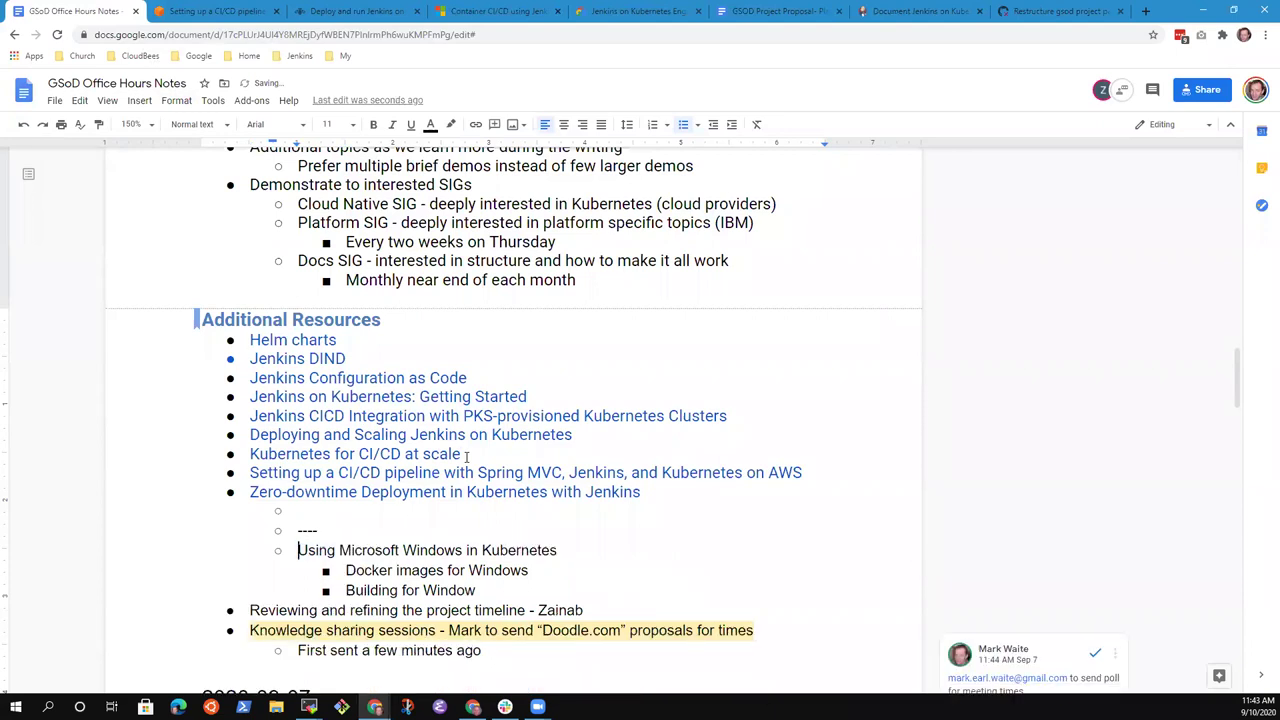
pyautogui.hotkey('shift', 'Down')
pyautogui.hotkey('shift', 'Down')
pyautogui.hotkey('shift', 'Down')
pyautogui.hotkey('shift', 'Down')
pyautogui.hotkey('shift', 'Down')
pyautogui.hotkey('shift', 'Down')
pyautogui.hotkey('shift', 'Down')
pyautogui.hotkey('shift', 'Down')
pyautogui.hotkey('shift', 'Down')
pyautogui.hotkey('shift', 'Down')
pyautogui.hotkey('shift', 'Down')
pyautogui.hotkey('shift', 'Down')
pyautogui.hotkey('shift', 'Down')
pyautogui.hotkey('shift', 'Down')
pyautogui.hotkey('shift', 'Down')
pyautogui.hotkey('shift', 'Down')
pyautogui.hotkey('shift', 'Down')
pyautogui.hotkey('shift', 'Down')
pyautogui.hotkey('shift', 'Down')
pyautogui.hotkey('shift', 'Down')
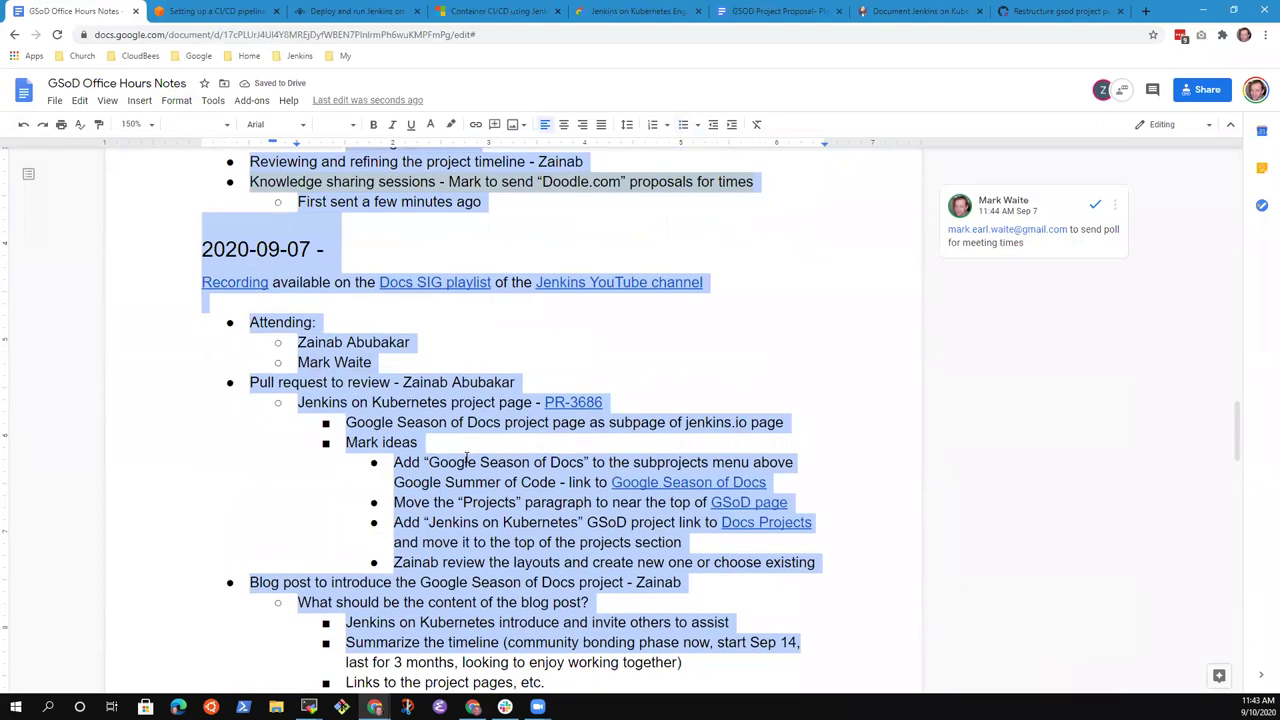
pyautogui.scroll(3, 485, 495)
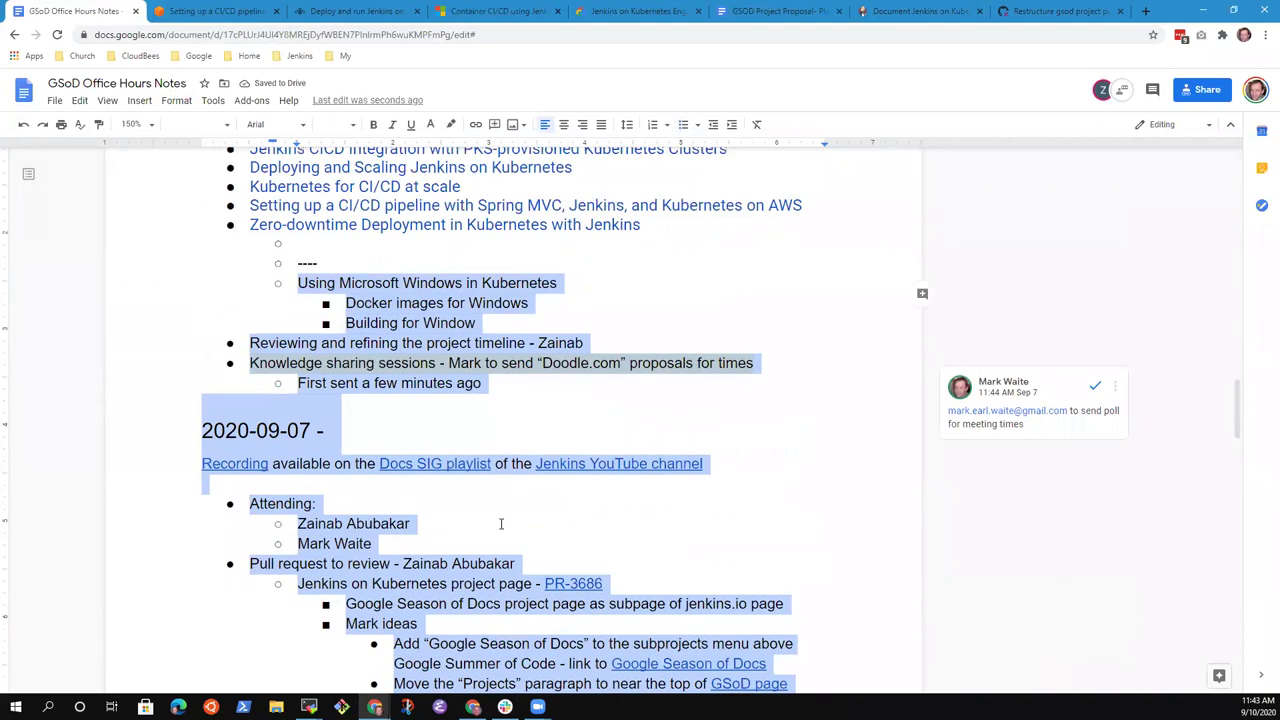
pyautogui.press('Left')
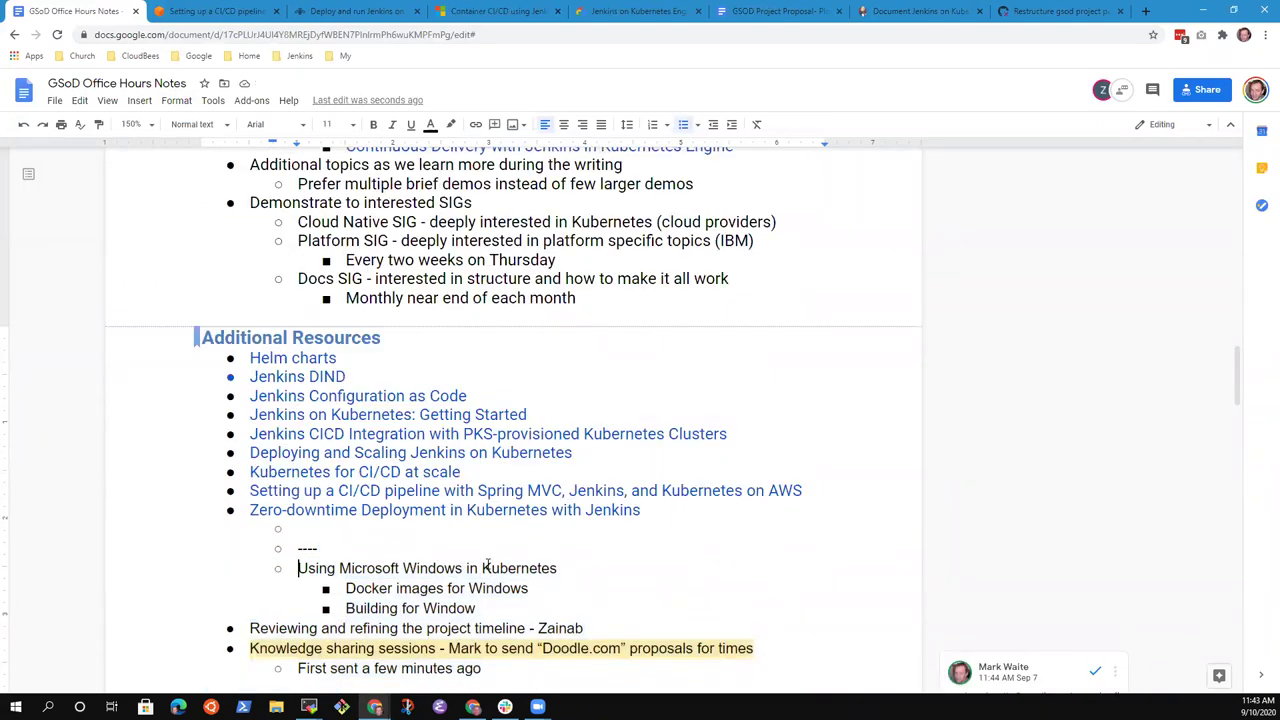
# Correct the "Building for Window" item under Using Microsoft Windows in Kubernetes to "Building for Windows"
pyautogui.hotkey('shift', 'End')
pyautogui.hotkey('shift', 'Down')
pyautogui.hotkey('shift', 'Down')
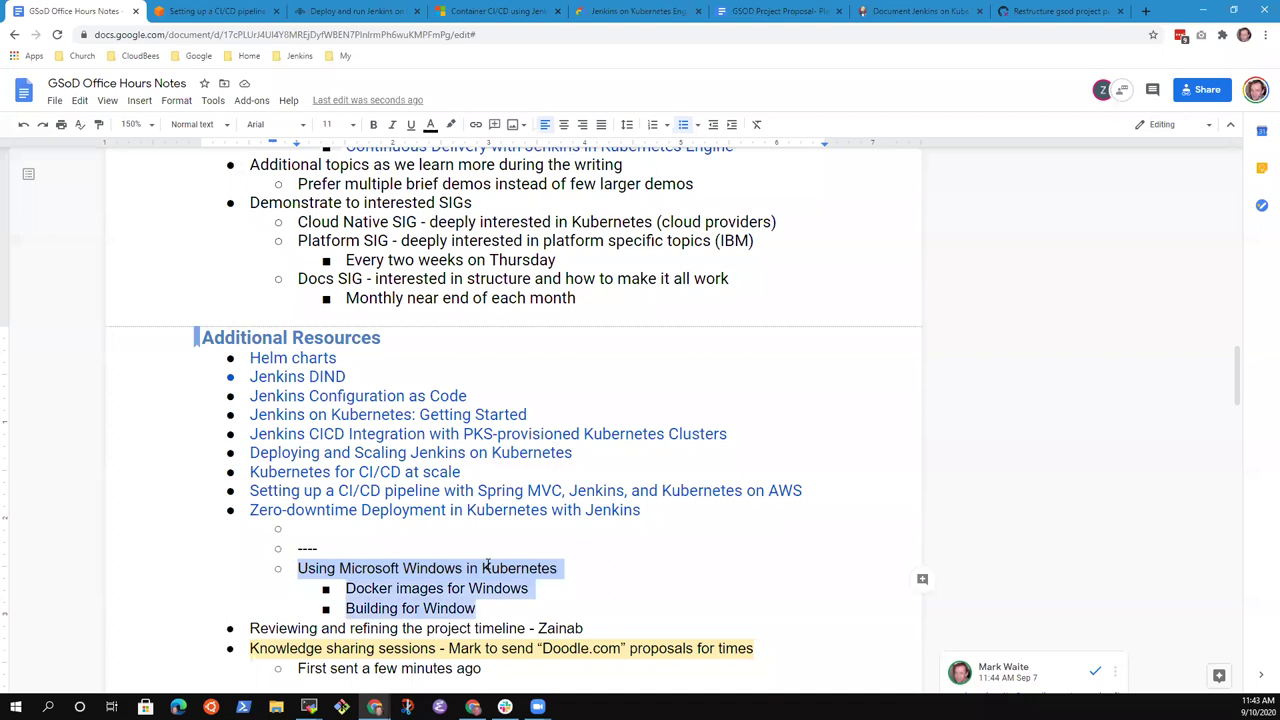
pyautogui.press('Right')
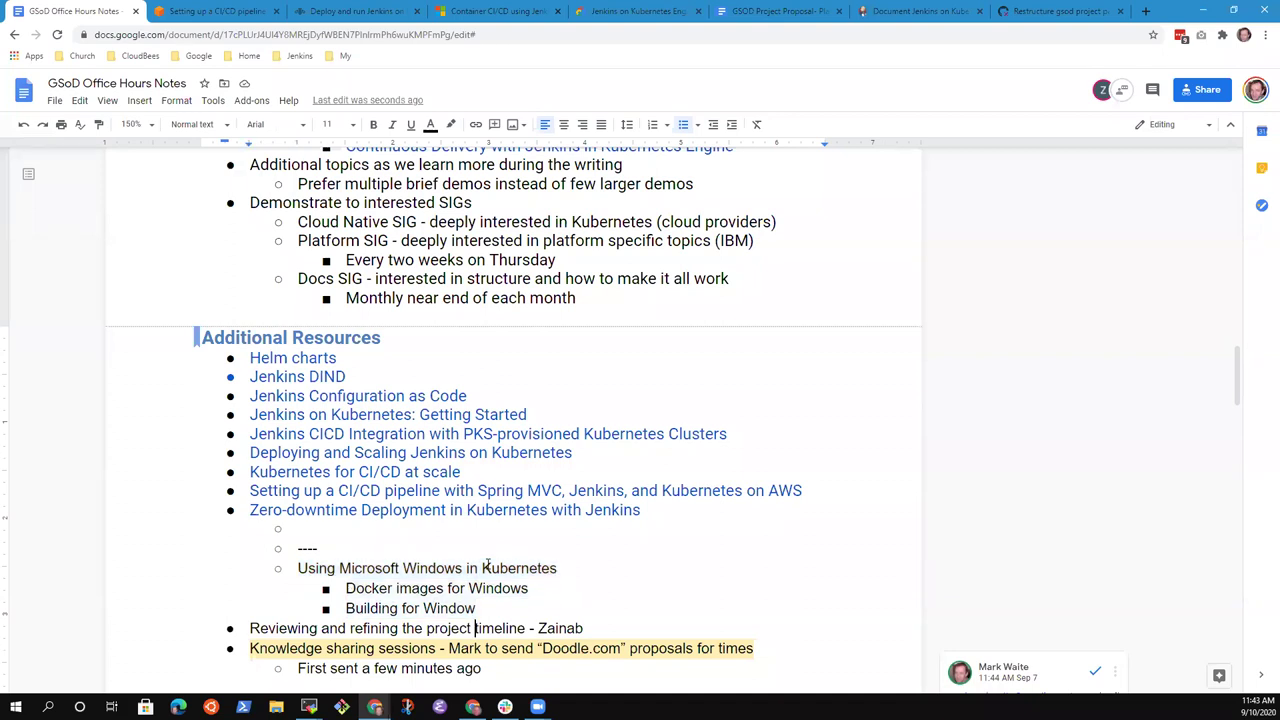
pyautogui.write('s')
# Try to add a "Window" item beneath the Azure account note in the Cloud Providers section, and remove it
pyautogui.click(484, 568)
pyautogui.press('Up')
pyautogui.press('Up')
pyautogui.press('Up')
pyautogui.press('Up')
pyautogui.press('Up')
pyautogui.press('Up')
pyautogui.press('Up')
pyautogui.press('Up')
pyautogui.press('Up')
pyautogui.press('Up')
pyautogui.press('Up')
pyautogui.press('Up')
pyautogui.press('Up')
pyautogui.press('Up')
pyautogui.press('Up')
pyautogui.press('Up')
pyautogui.press('Up')
pyautogui.press('Up')
pyautogui.press('Up')
pyautogui.press('Up')
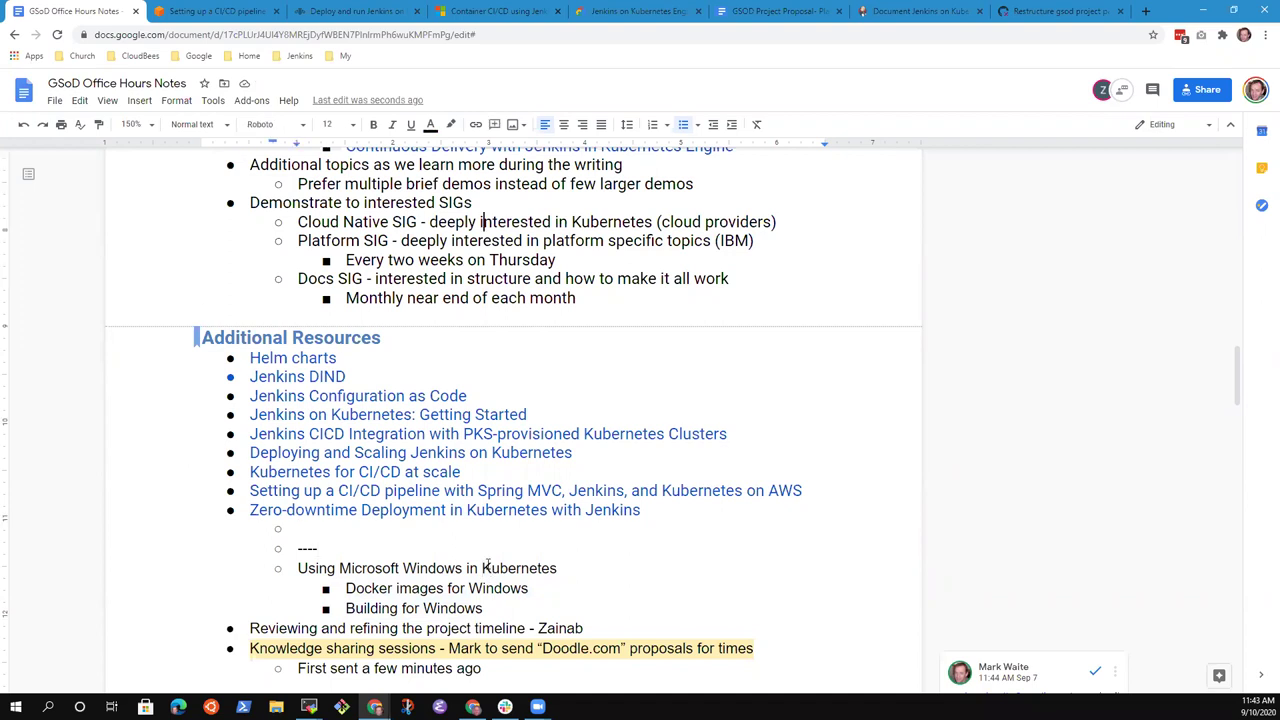
pyautogui.press('Up')
pyautogui.press('Up')
pyautogui.press('Up')
pyautogui.press('Up')
pyautogui.press('Up')
pyautogui.press('Up')
pyautogui.press('Up')
pyautogui.press('Up')
pyautogui.press('Up')
pyautogui.press('Up')
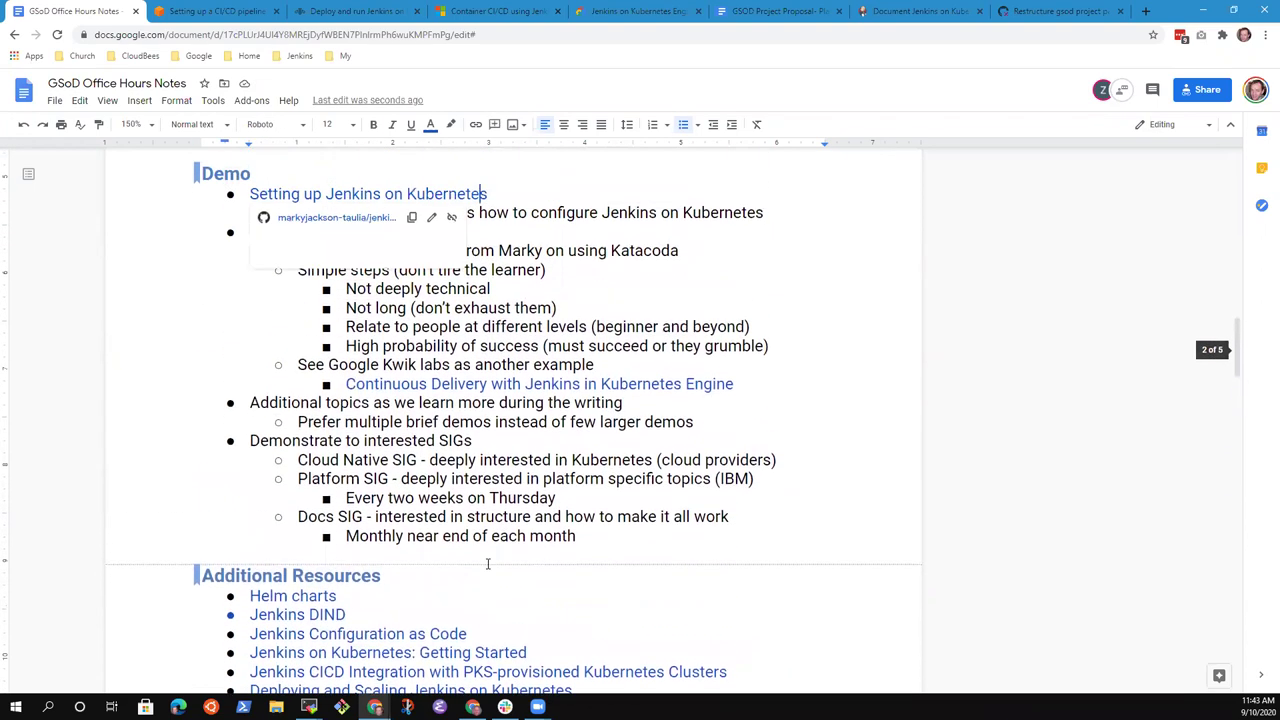
pyautogui.press('Up')
pyautogui.press('Up')
pyautogui.press('Up')
pyautogui.press('Up')
pyautogui.press('Up')
pyautogui.press('Up')
pyautogui.press('Up')
pyautogui.press('Up')
pyautogui.press('Up')
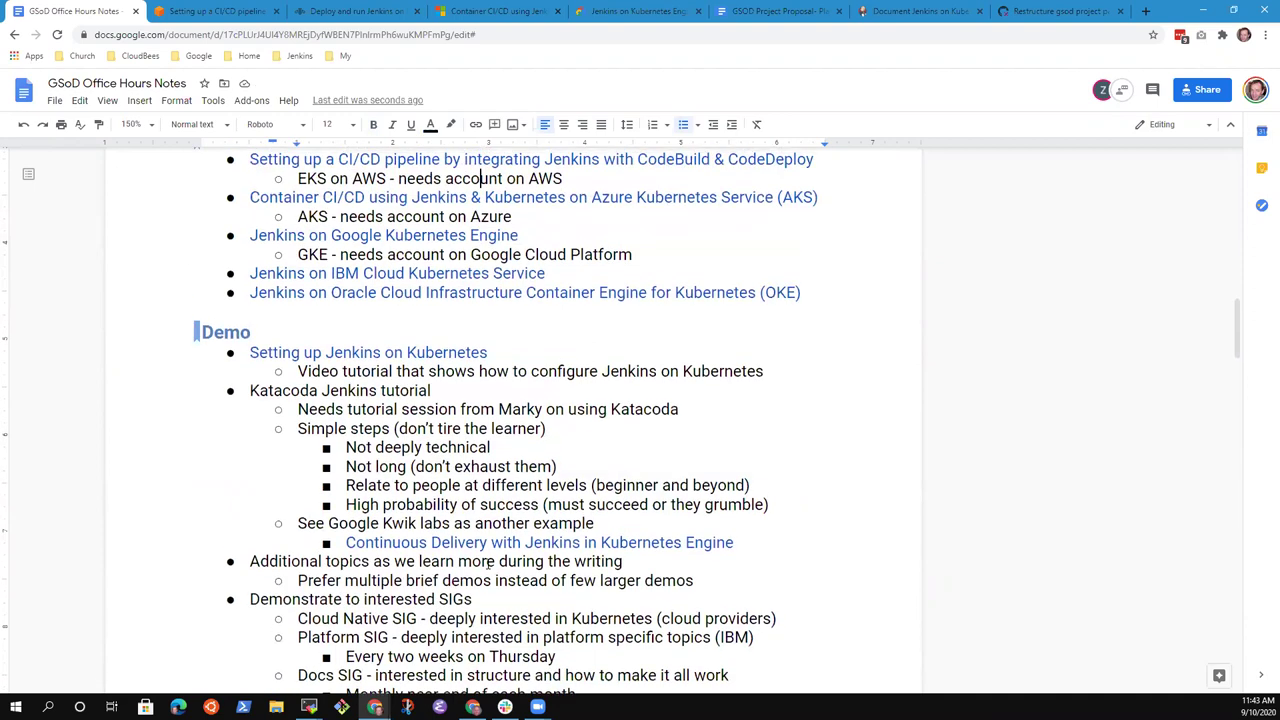
pyautogui.press('Down')
pyautogui.press('Down')
pyautogui.press('Down')
pyautogui.press('Down')
pyautogui.press('Down')
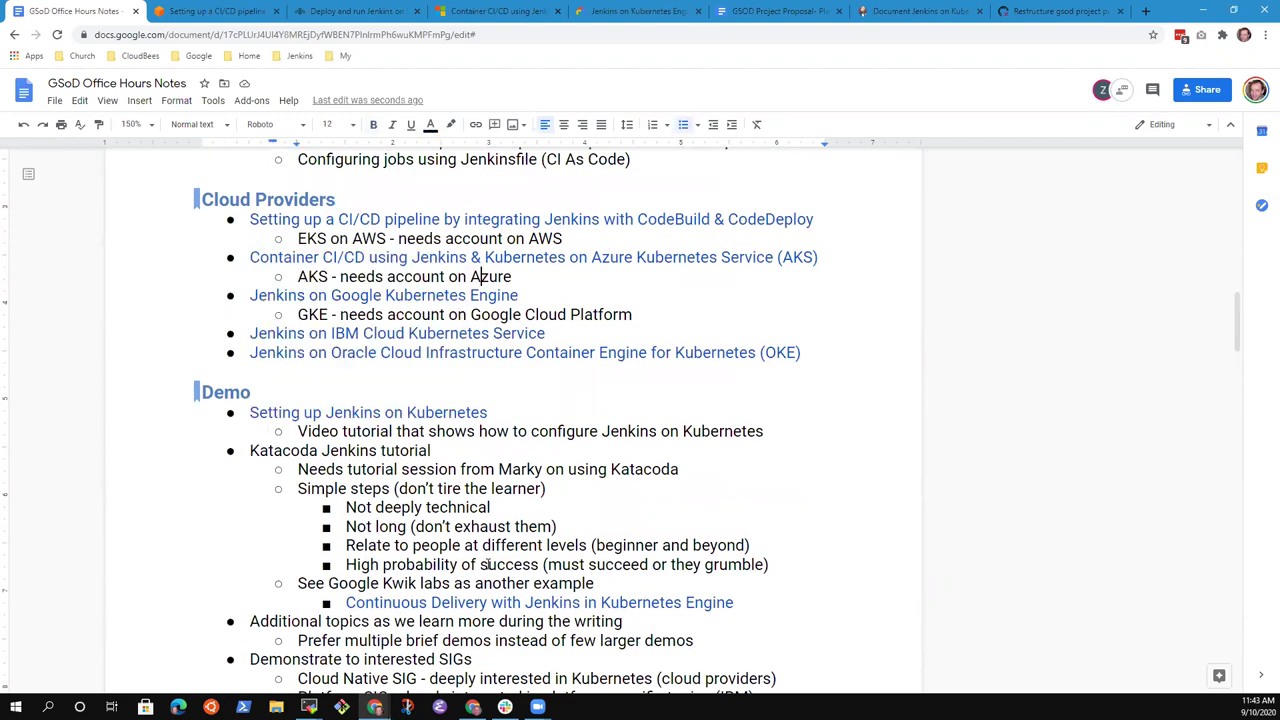
pyautogui.press('End')
pyautogui.press('Return')
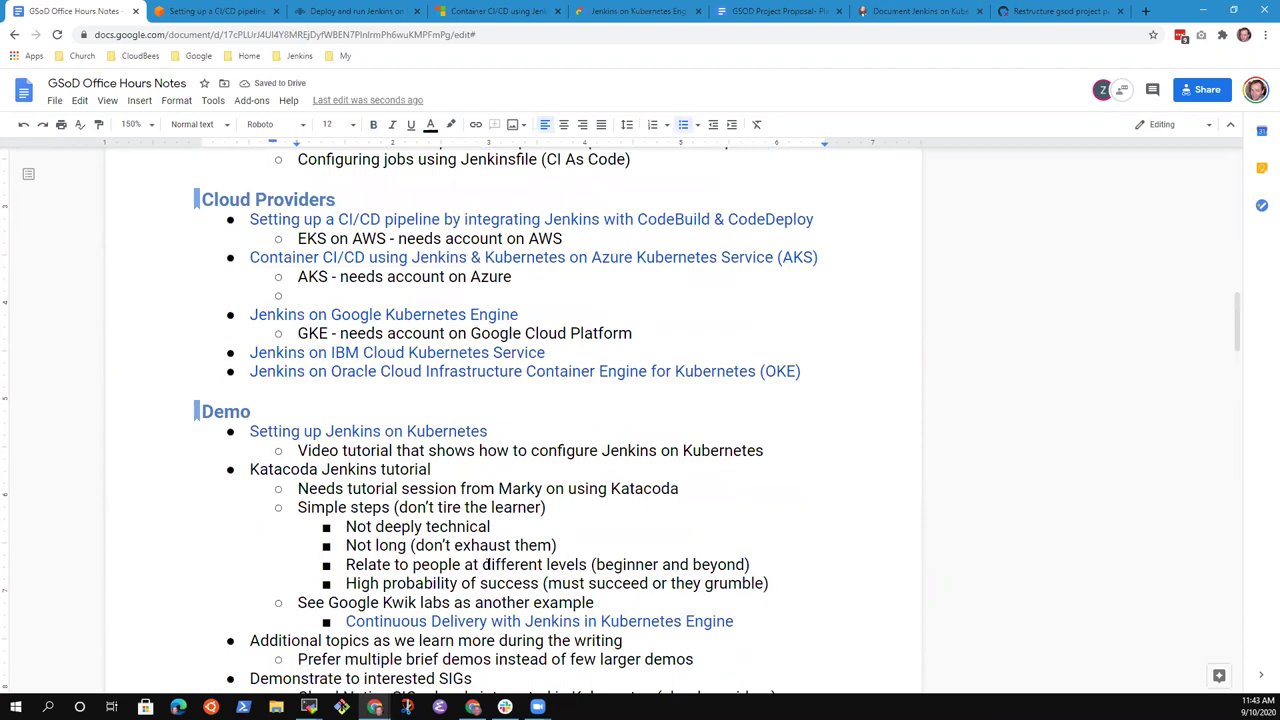
pyautogui.write('Window')
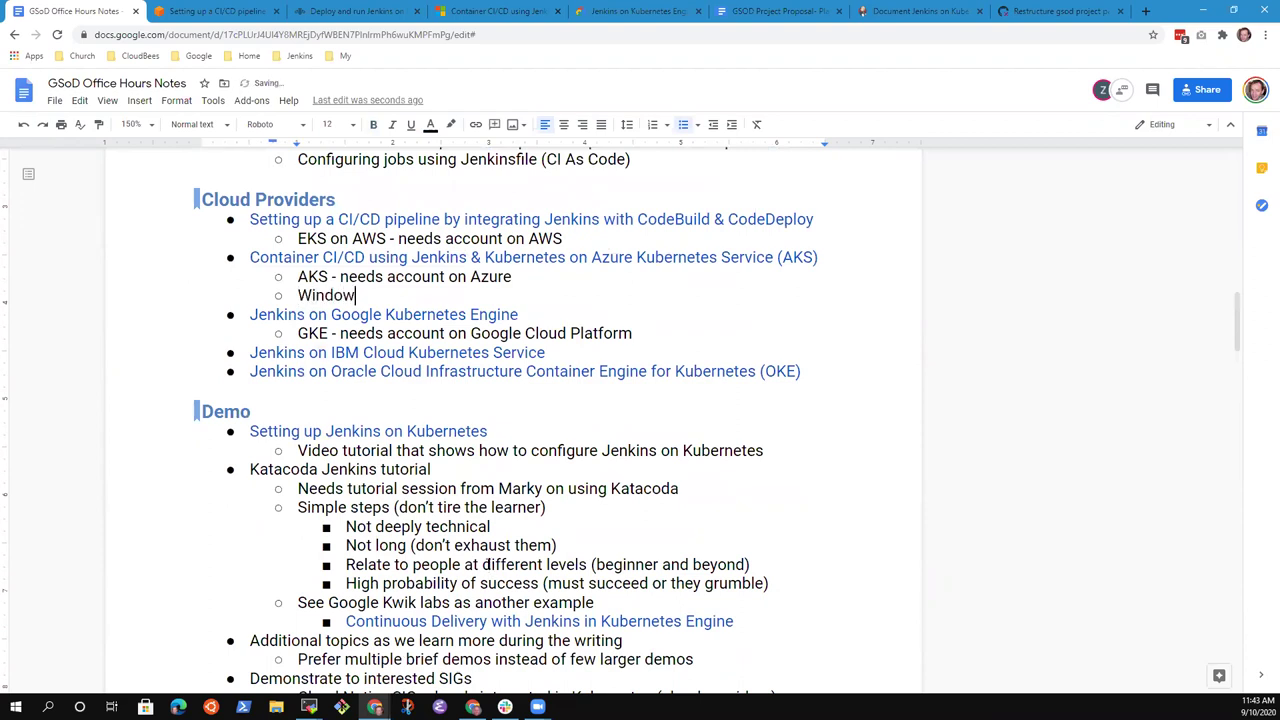
pyautogui.hotkey('ctrl', 'shift', 'Left')
pyautogui.press('BackSpace')
pyautogui.press('BackSpace')
pyautogui.press('BackSpace')
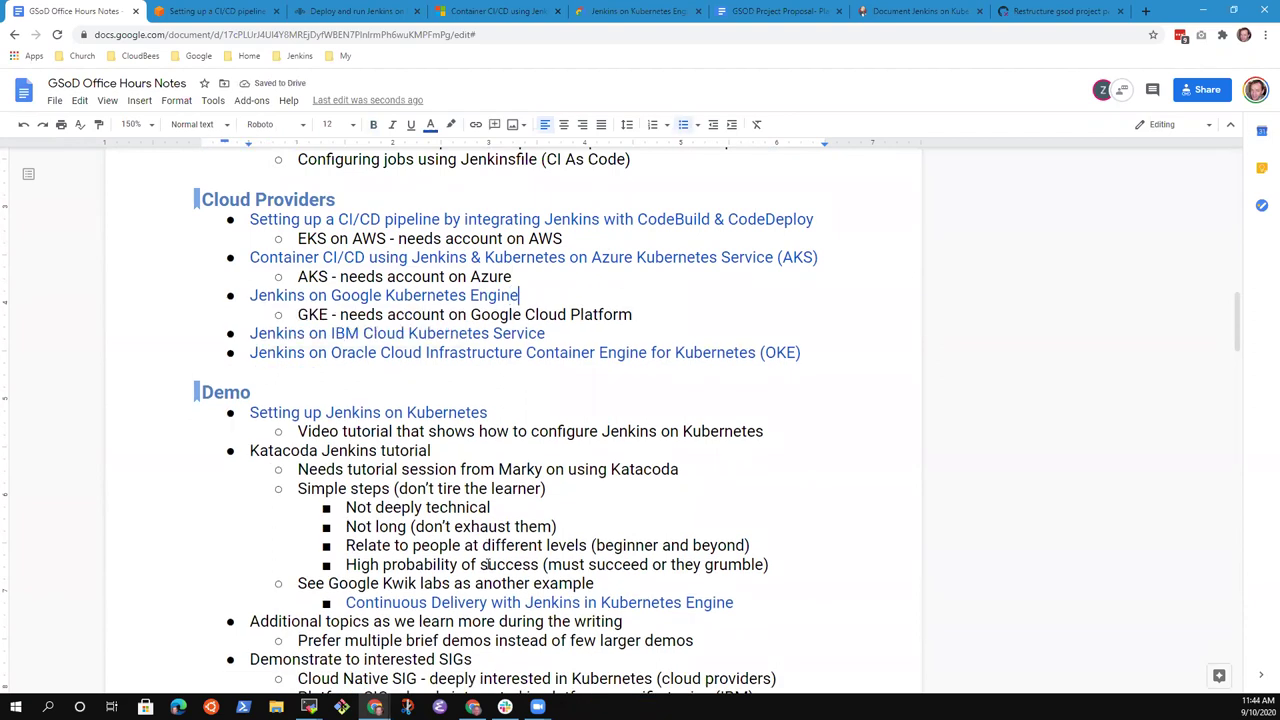
# Review the Cloud Providers list and the Demo section down to the older outline items below Additional Resources
pyautogui.press('Up')
pyautogui.press('Up')
pyautogui.press('Down')
pyautogui.press('Down')
pyautogui.press('Down')
pyautogui.press('Down')
pyautogui.press('End')
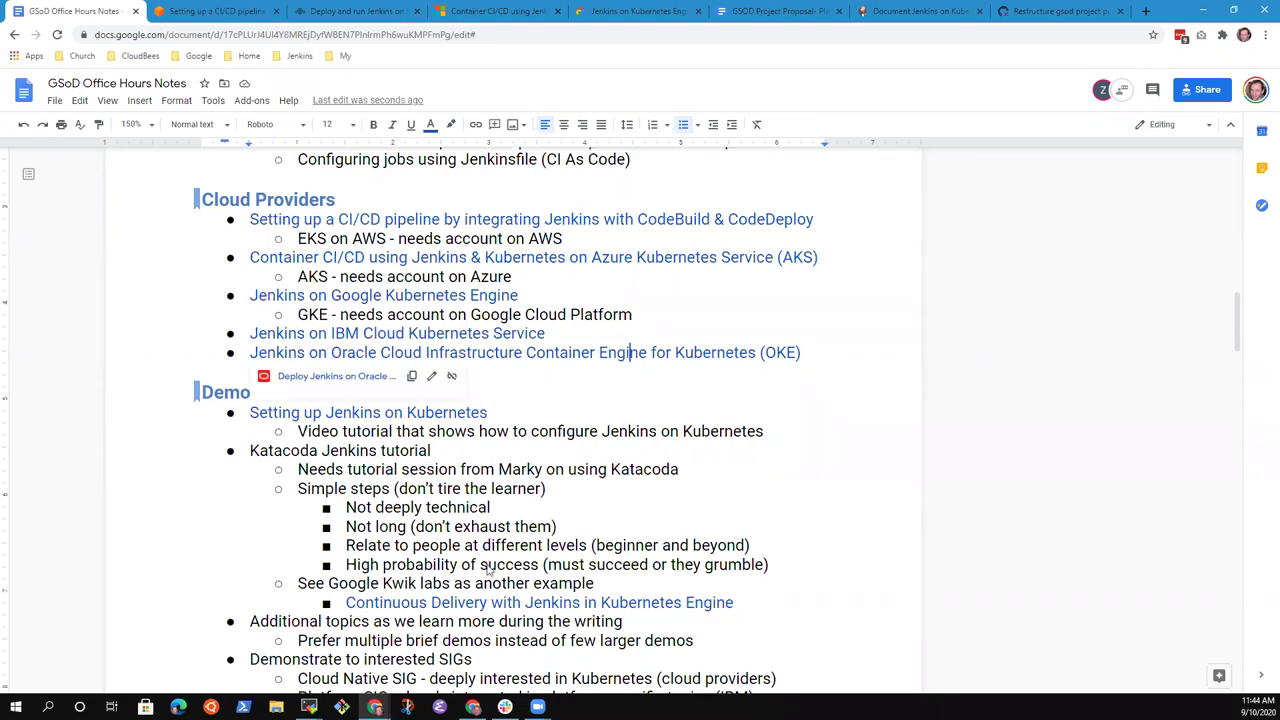
pyautogui.scroll(-2, 488, 566)
pyautogui.scroll(-1, 488, 566)
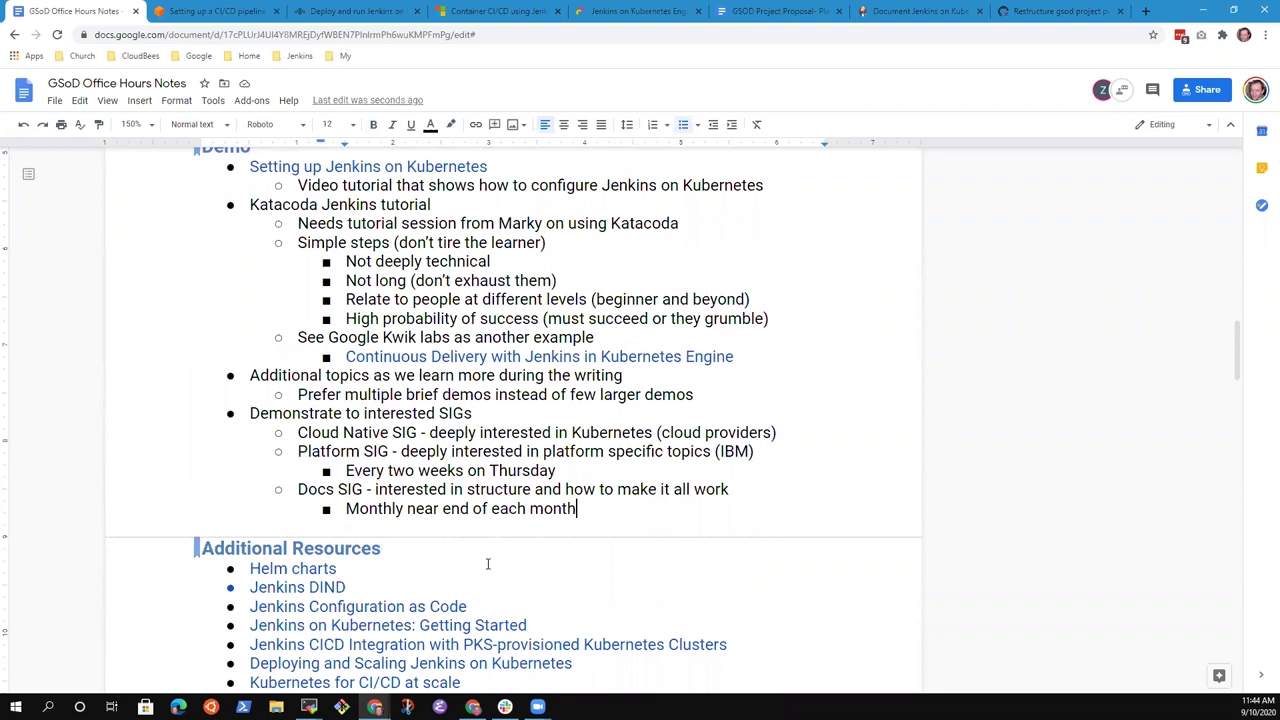
pyautogui.scroll(-4, 488, 564)
pyautogui.click(488, 565)
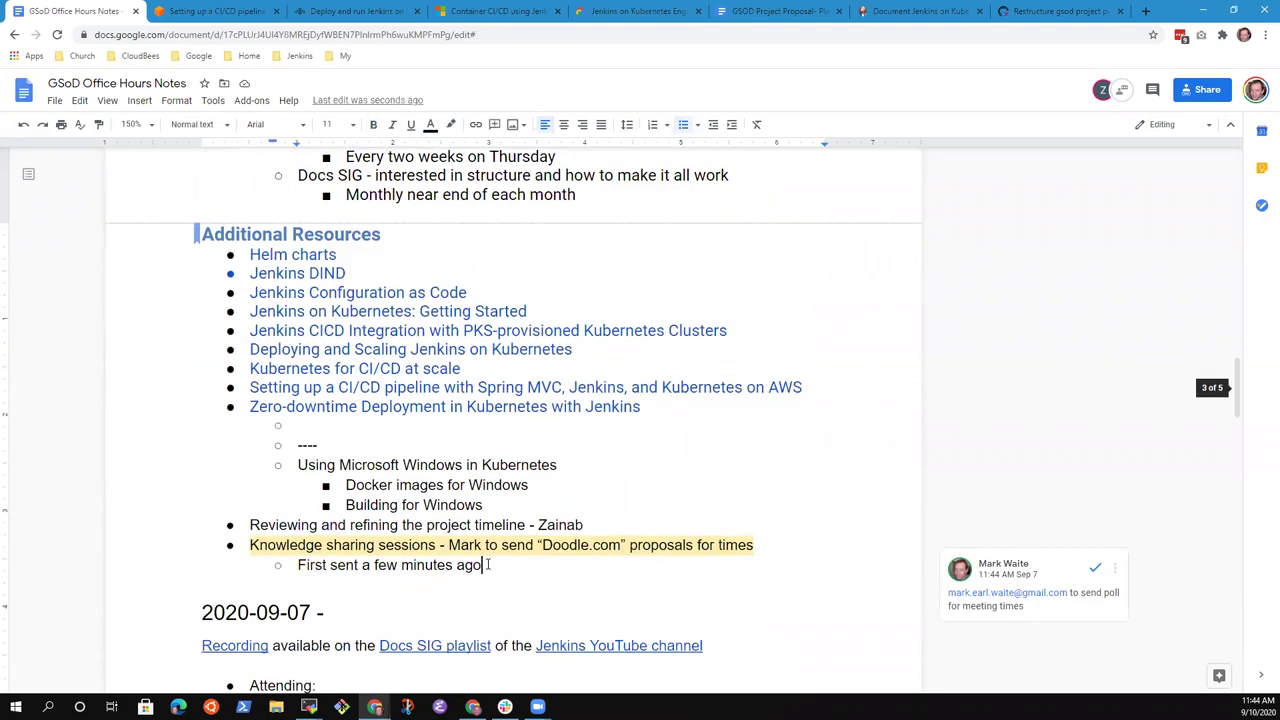
# Turn the "----" separator above the Microsoft Windows items into a top-level bullet reading "Advanced Topics (if time allows)"
pyautogui.press('Up')
pyautogui.press('Up')
pyautogui.press('Up')
pyautogui.press('Up')
pyautogui.press('Up')
pyautogui.press('Up')
pyautogui.press('Up')
pyautogui.press('Down')
pyautogui.press('Down')
pyautogui.press('Home')
pyautogui.hotkey('shift', 'Down')
pyautogui.hotkey('shift', 'Down')
pyautogui.hotkey('shift', 'Down')
pyautogui.hotkey('shift', 'Down')
pyautogui.hotkey('shift', 'Left')
pyautogui.hotkey('shift', 'Left')
pyautogui.hotkey('shift', 'Left')
pyautogui.hotkey('shift', 'Left')
pyautogui.hotkey('shift', 'Left')
pyautogui.hotkey('shift', 'Left')
pyautogui.hotkey('shift', 'Left')
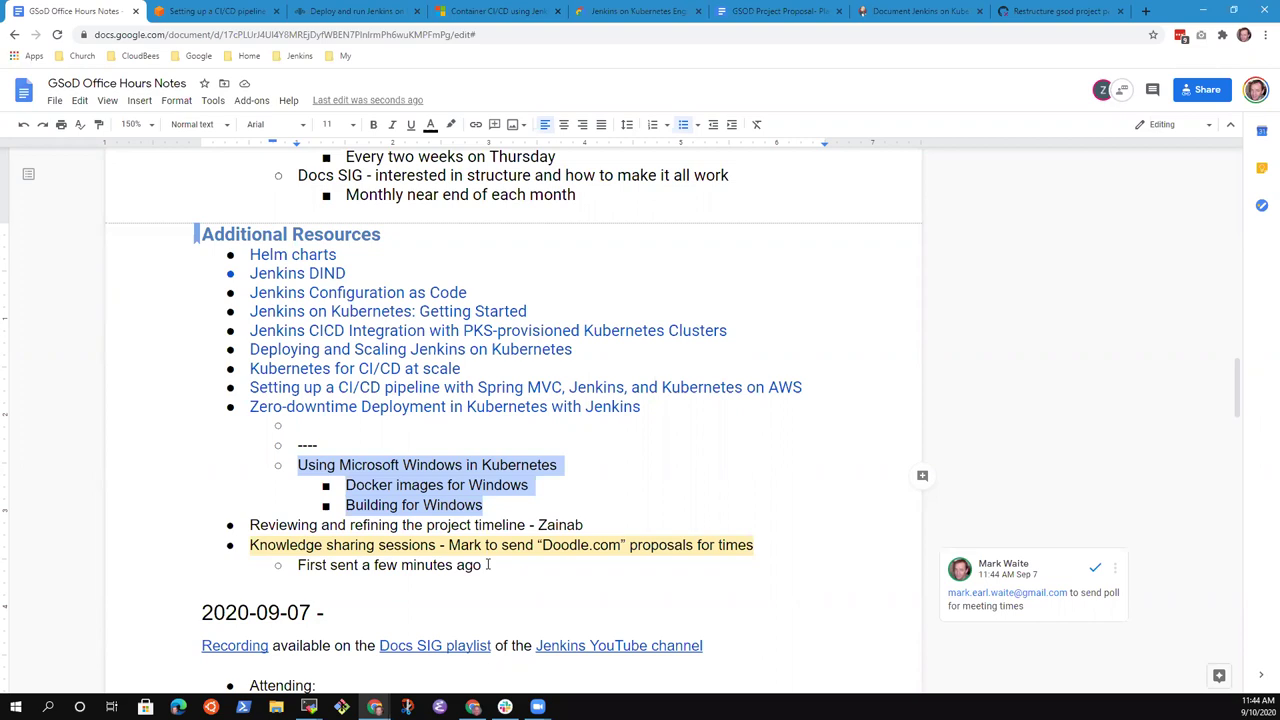
pyautogui.press('Up')
pyautogui.hotkey('shift', 'Home')
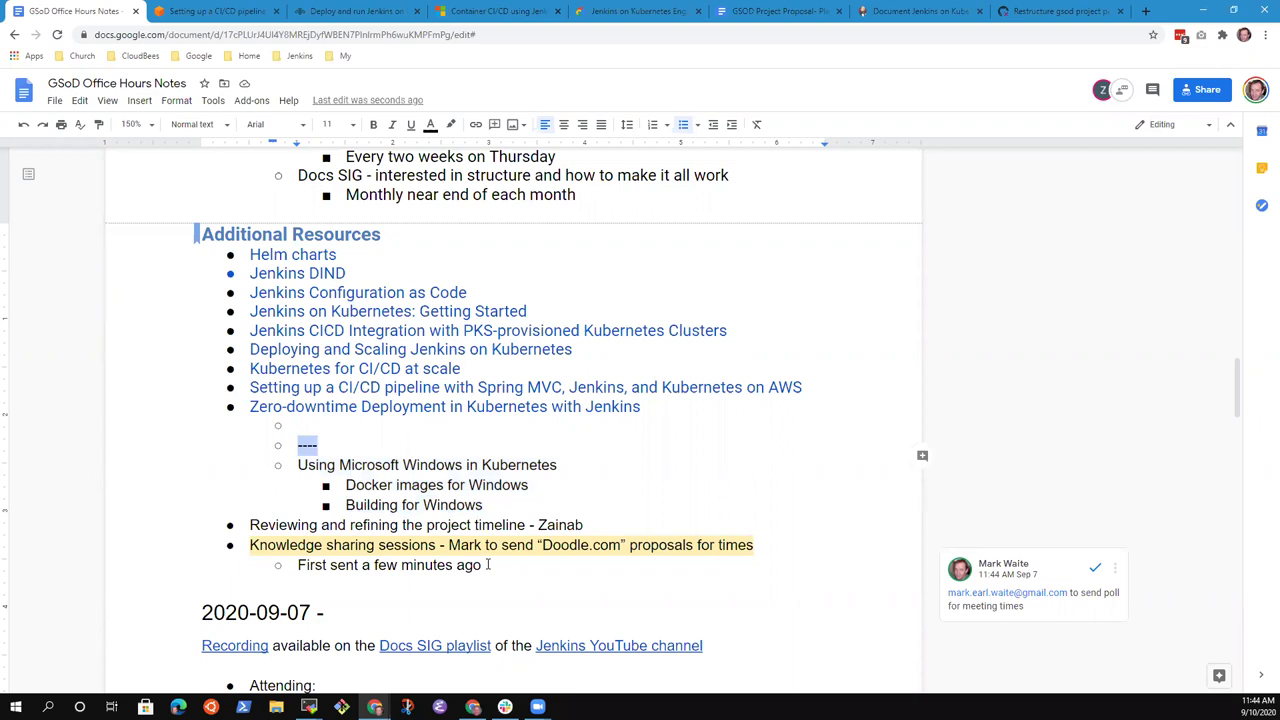
pyautogui.hotkey('shift', 'Tab')
pyautogui.write('Adv')
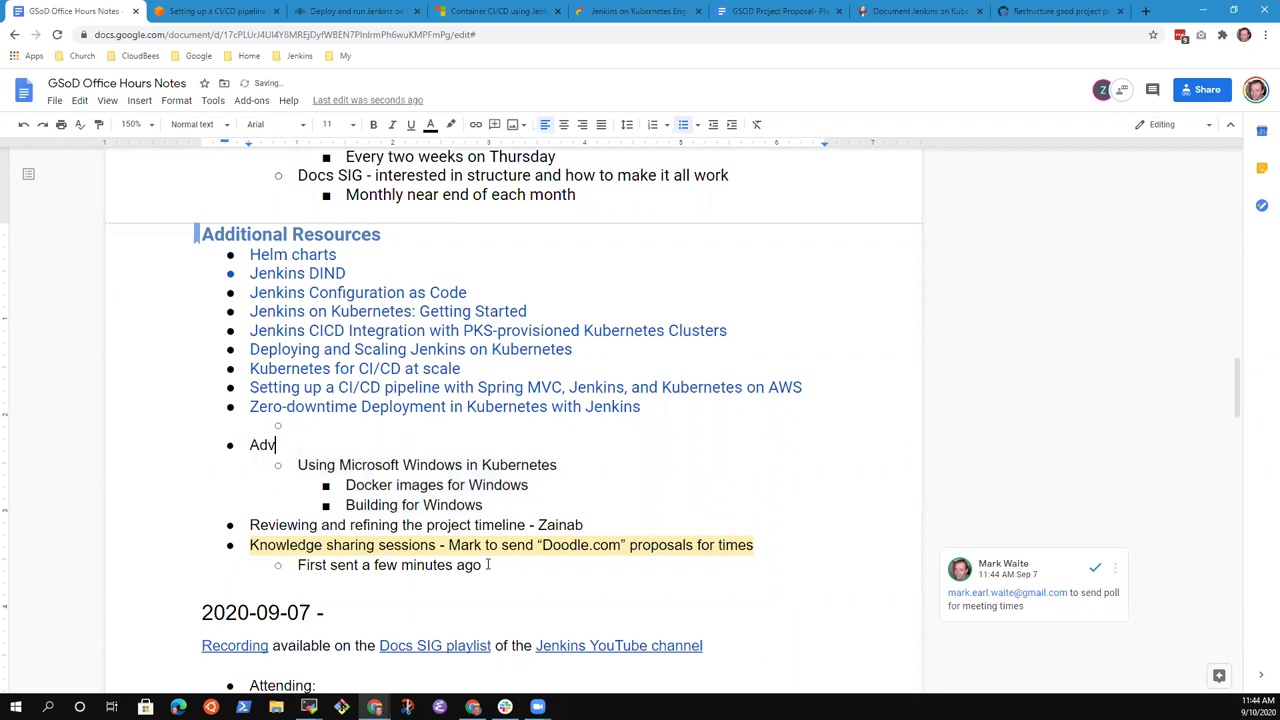
pyautogui.write('anced Topics')
pyautogui.write(' (if ti')
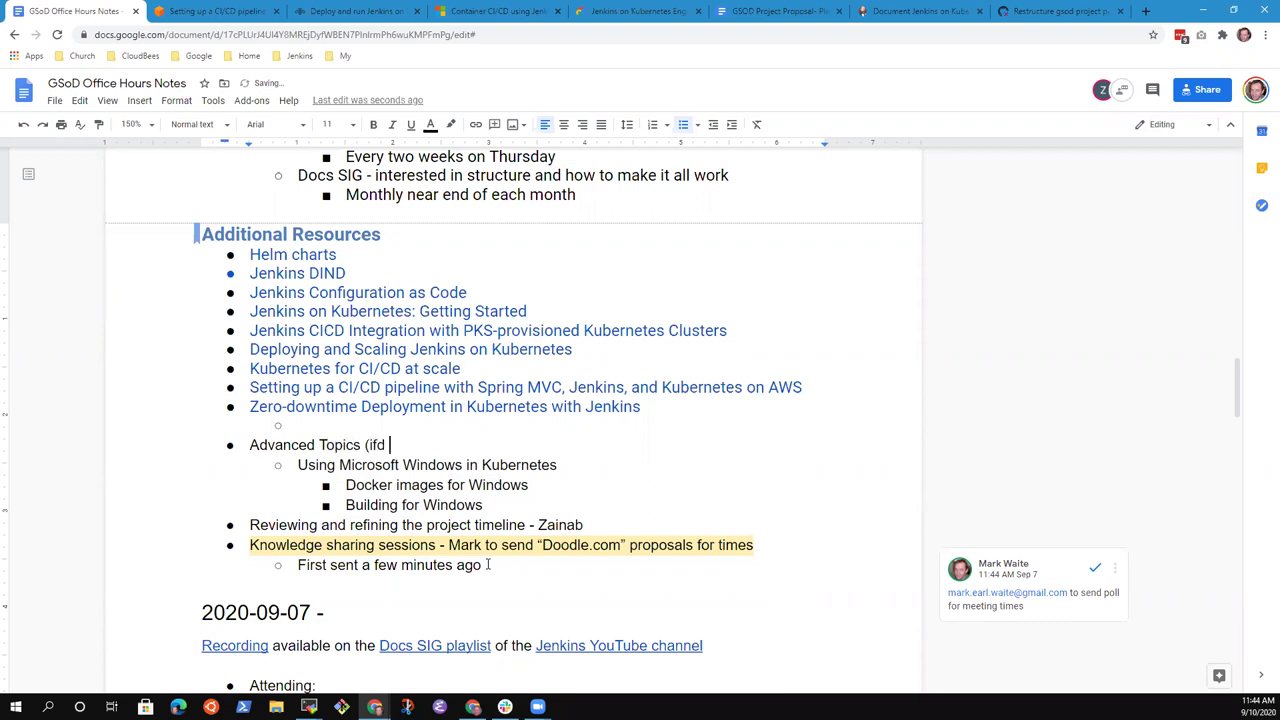
pyautogui.write('me allows)')
# Change the note under Knowledge sharing sessions to "First sent today for Helm charts"
pyautogui.press('Home')
pyautogui.press('Down')
pyautogui.press('Down')
pyautogui.press('Down')
pyautogui.click(488, 565)
pyautogui.hotkey('ctrl', 'shift', 'Left')
pyautogui.hotkey('ctrl', 'shift', 'Left')
pyautogui.hotkey('ctrl', 'shift', 'Left')
pyautogui.hotkey('ctrl', 'shift', 'Left')
pyautogui.write('today fo')
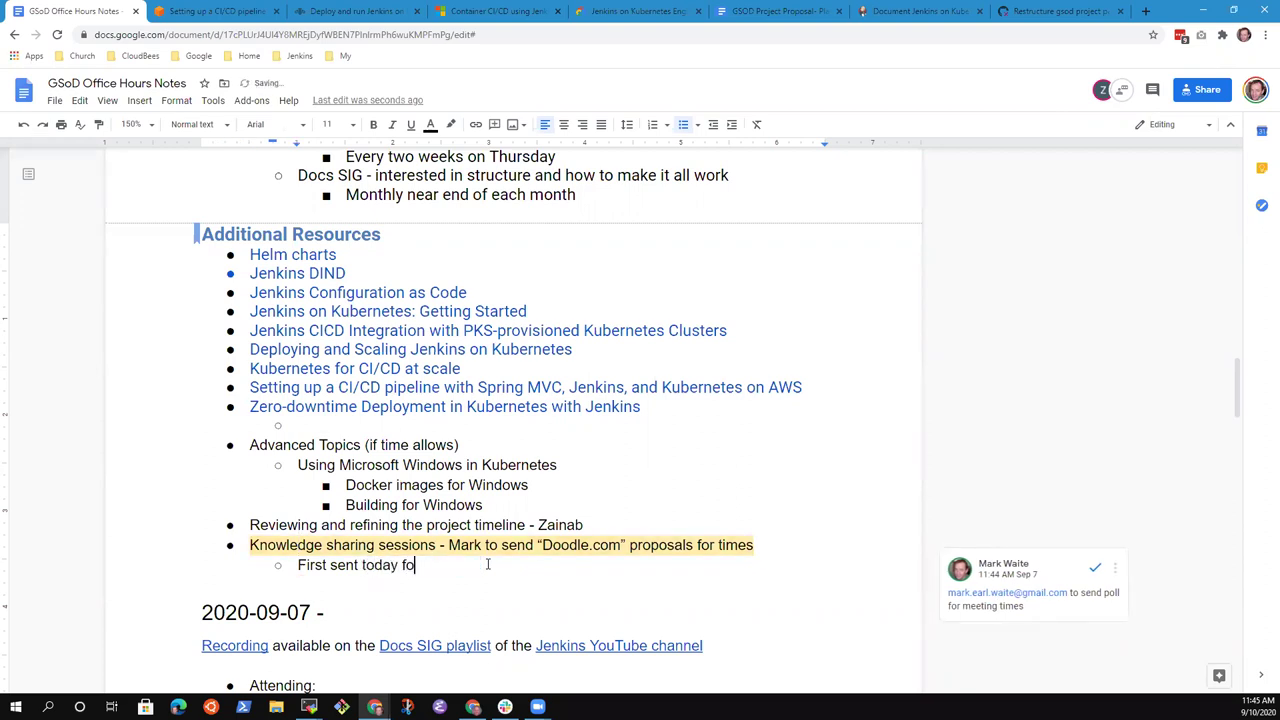
pyautogui.write('r Helm charts')
# Review the Advanced Topics items on Microsoft Windows and the Additional Resources links up to the section heading
pyautogui.press('Up')
pyautogui.press('Up')
pyautogui.press('Up')
pyautogui.press('Up')
pyautogui.press('Up')
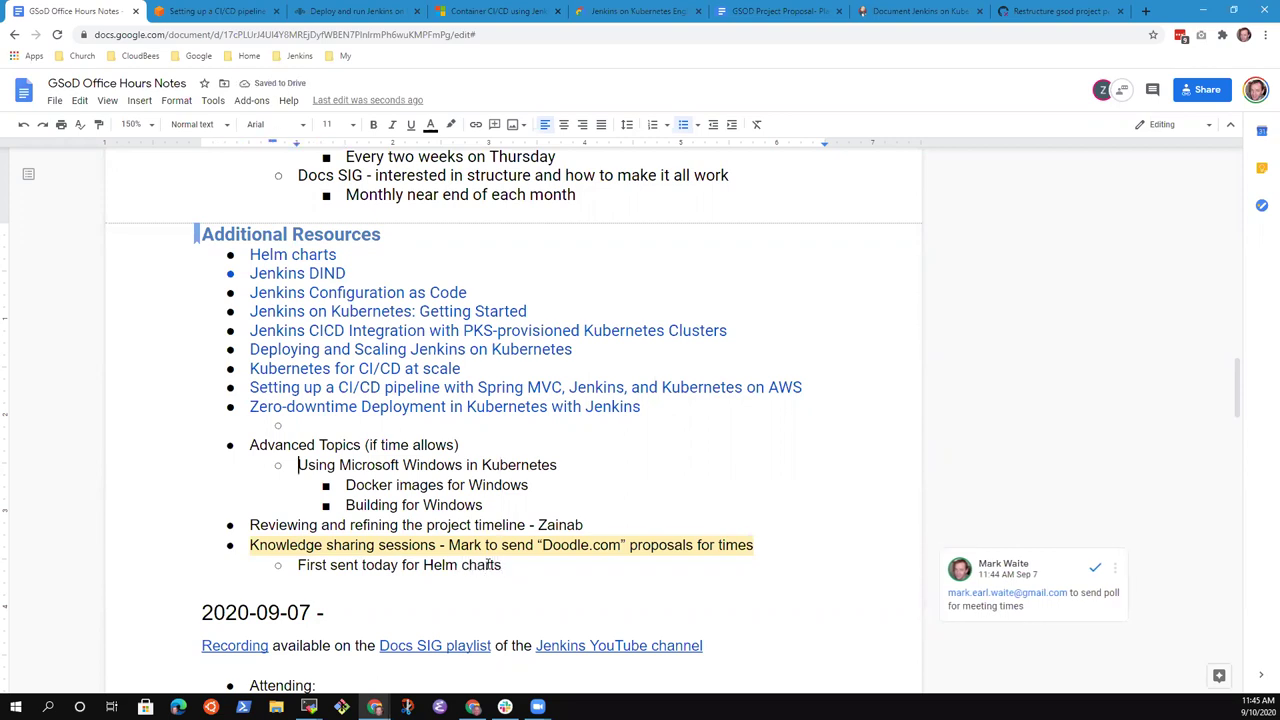
pyautogui.press('Home')
pyautogui.hotkey('shift', 'End')
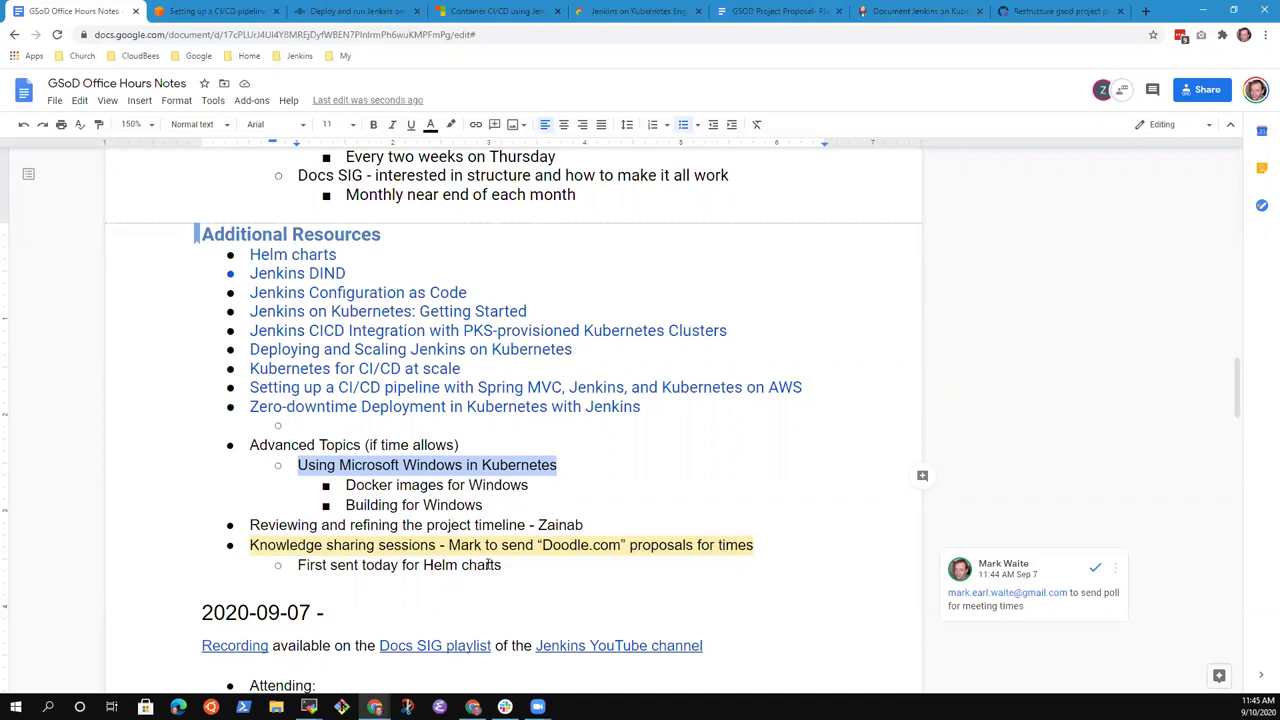
pyautogui.press('Right')
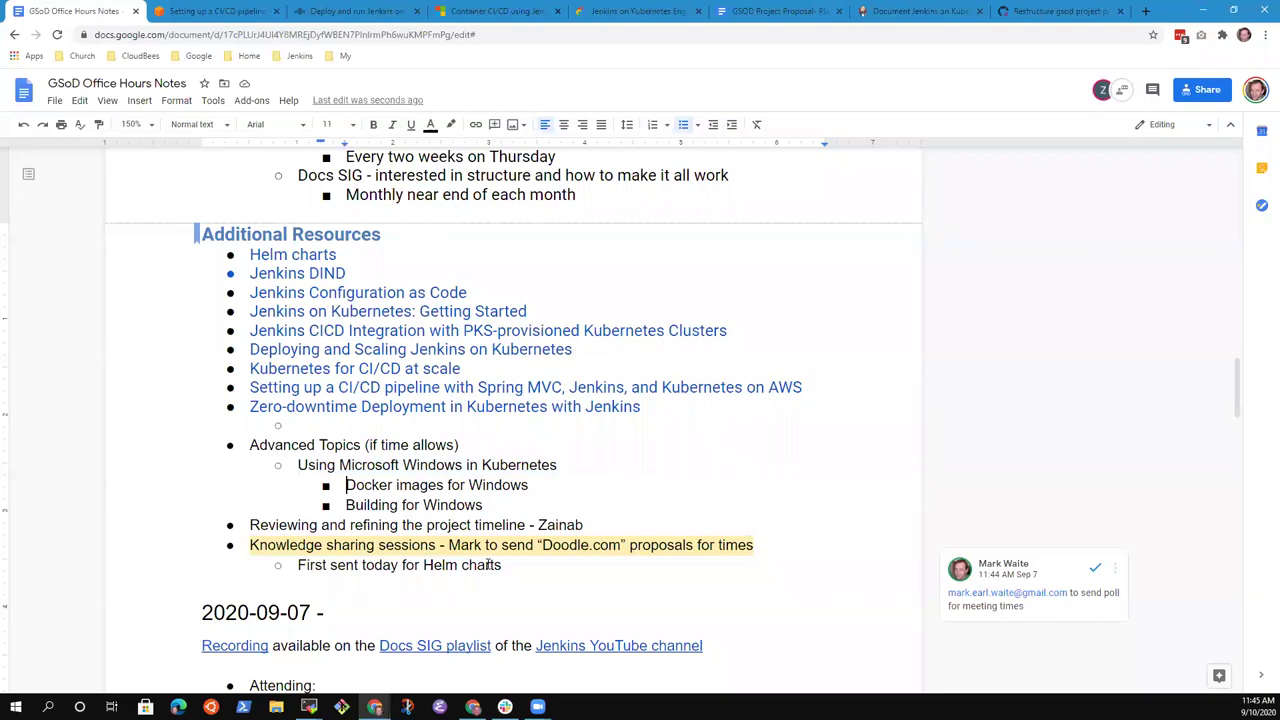
pyautogui.press('Down')
pyautogui.press('Down')
pyautogui.press('Up')
pyautogui.press('Up')
pyautogui.press('Up')
pyautogui.press('Up')
pyautogui.press('Up')
pyautogui.press('Up')
pyautogui.press('Up')
pyautogui.press('Up')
pyautogui.press('Up')
pyautogui.press('Up')
pyautogui.press('Up')
pyautogui.press('Up')
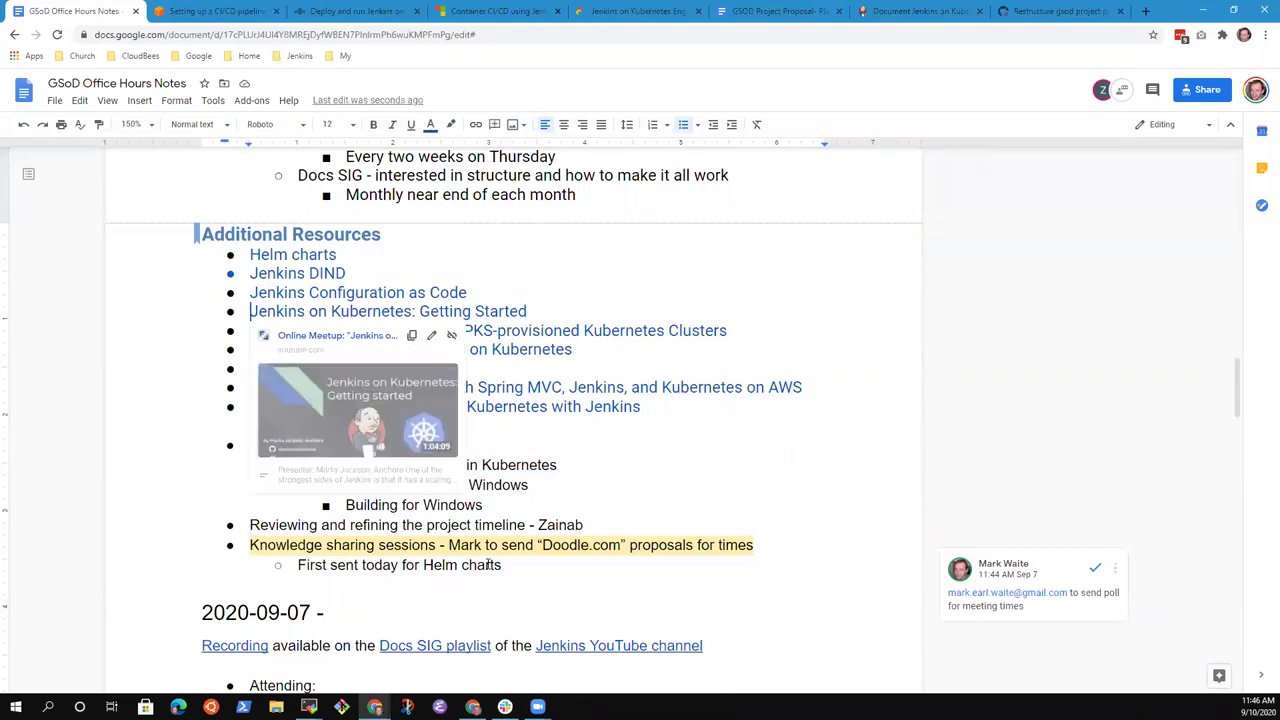
pyautogui.press('Up')
pyautogui.press('Up')
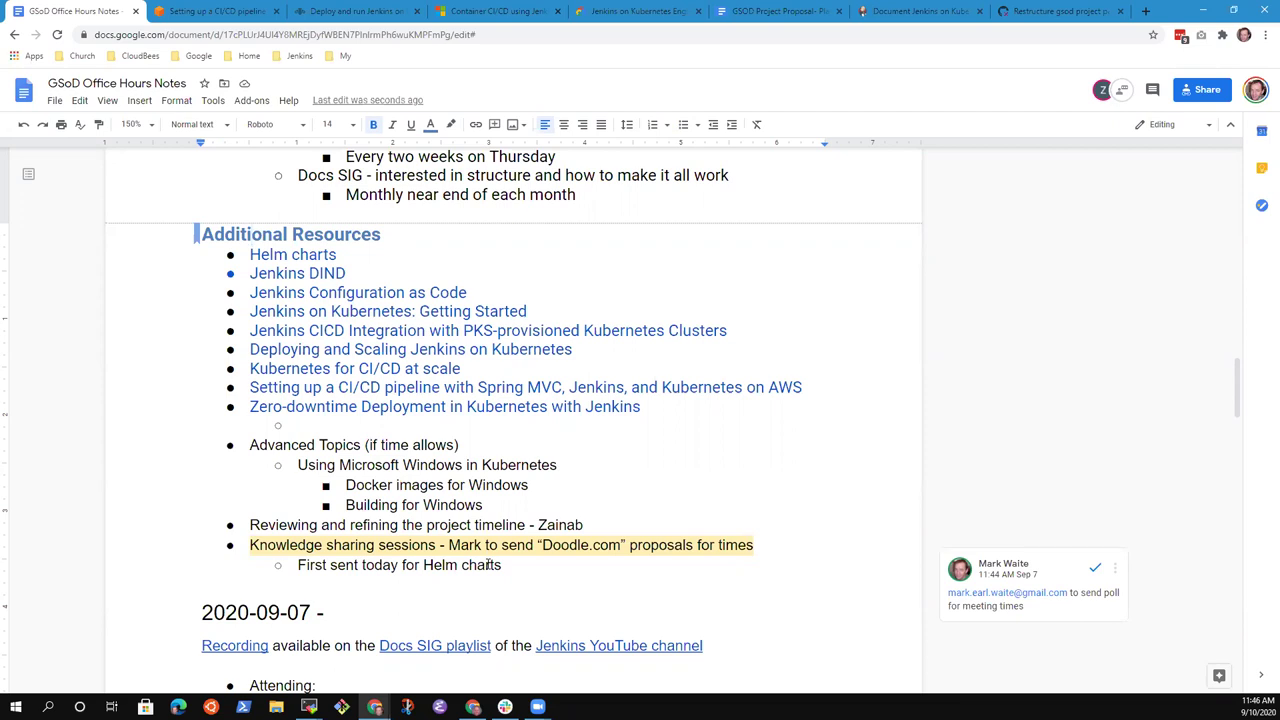
# Highlight the agenda item on reviewing and refining the project timeline for discussion
pyautogui.press('Down')
pyautogui.press('Down')
pyautogui.press('Down')
pyautogui.press('Down')
pyautogui.press('Down')
pyautogui.press('Down')
pyautogui.press('Down')
pyautogui.press('Down')
pyautogui.press('Down')
pyautogui.press('Down')
pyautogui.press('Down')
pyautogui.press('Down')
pyautogui.press('Down')
pyautogui.hotkey('shift', 'End')
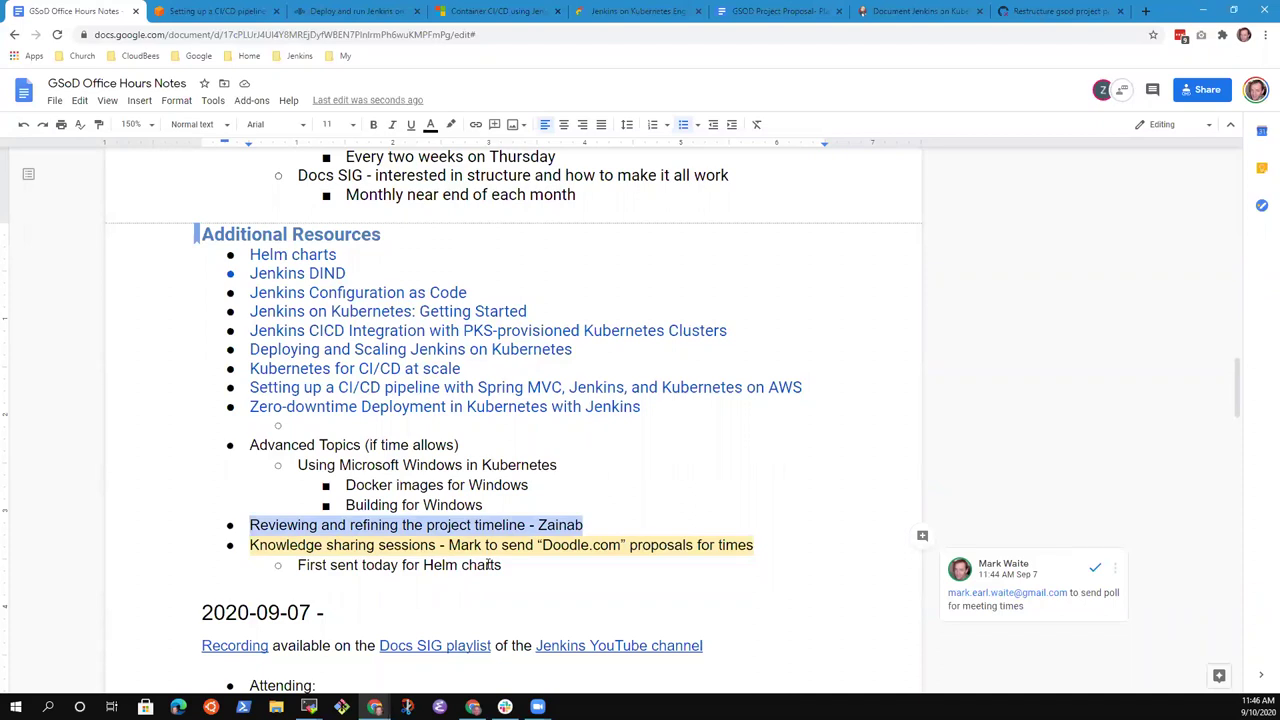
pyautogui.press('Up')
pyautogui.press('Up')
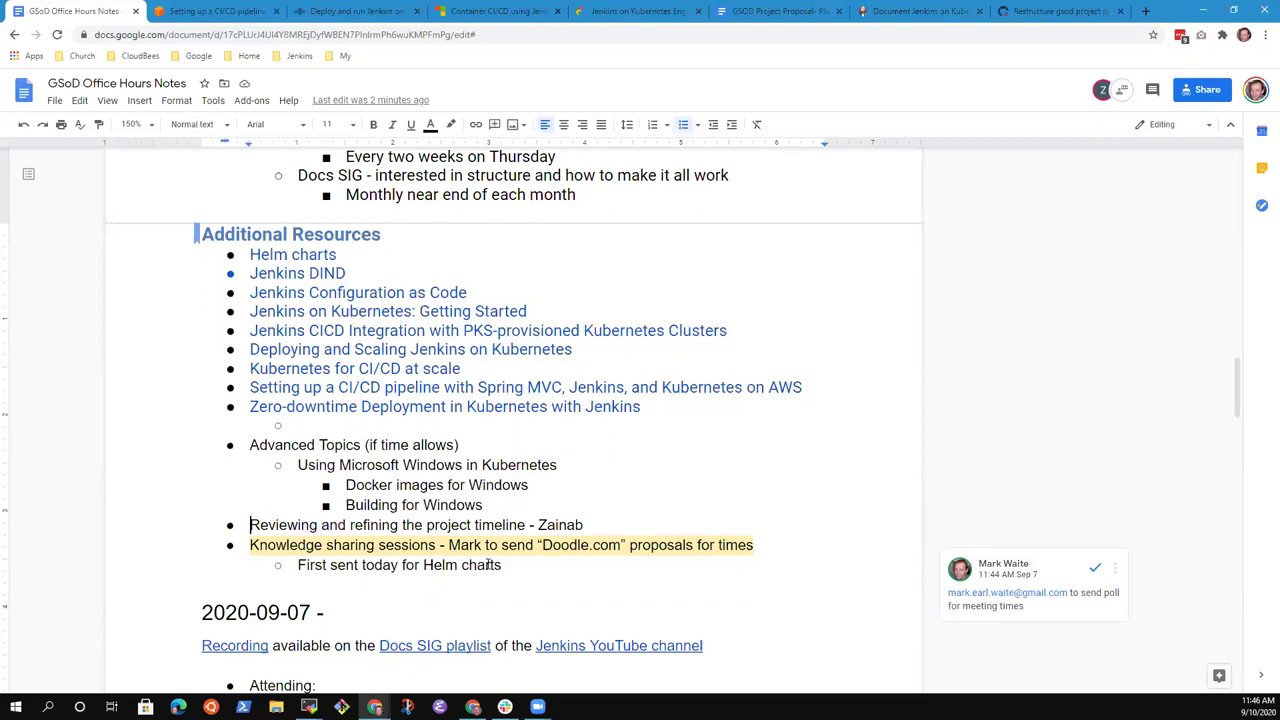
pyautogui.hotkey('shift', 'End')
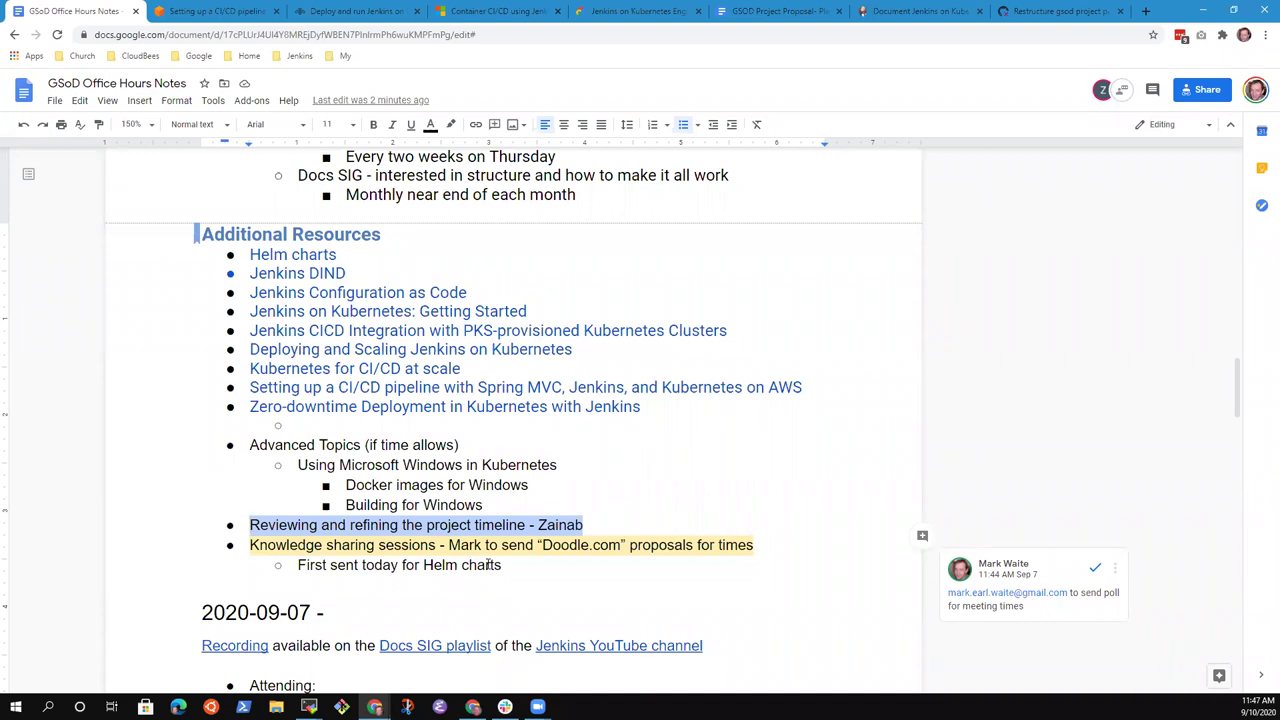
# Add the sub-bullet "Take the listed topics" under the item on reviewing and refining the project timeline
pyautogui.press('End')
pyautogui.press('Return')
pyautogui.press('Tab')
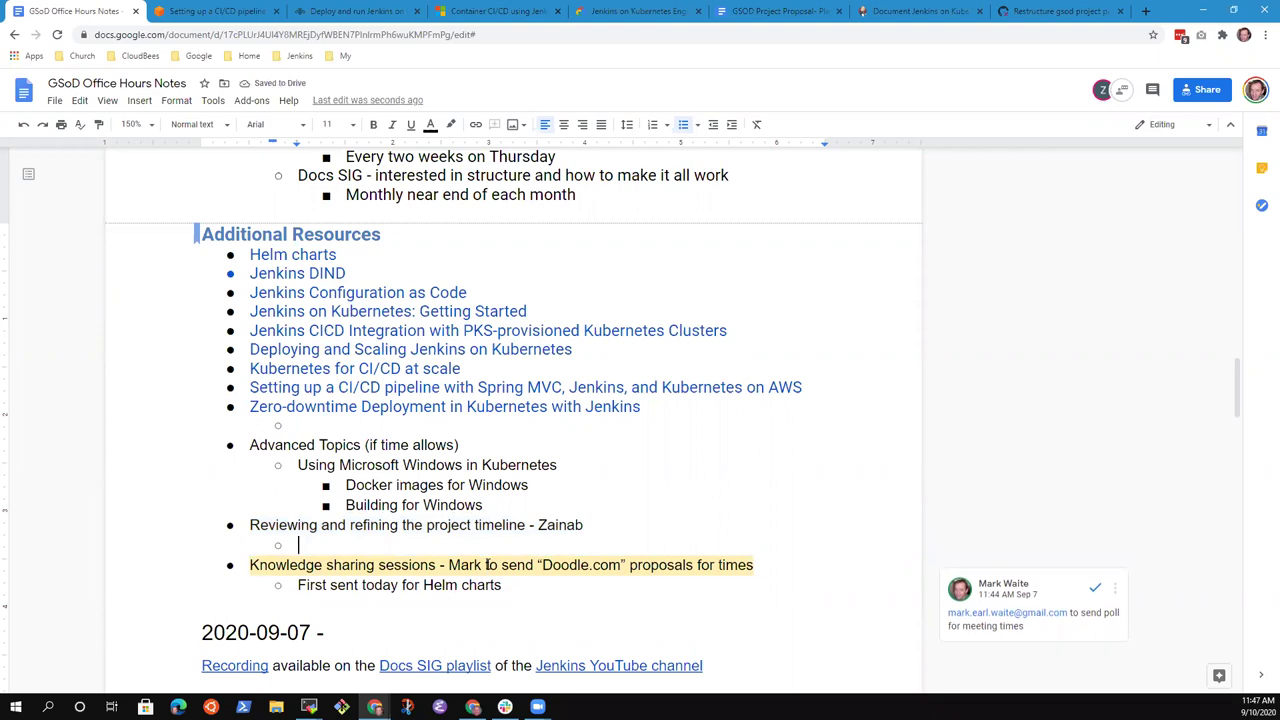
pyautogui.write('Take the ')
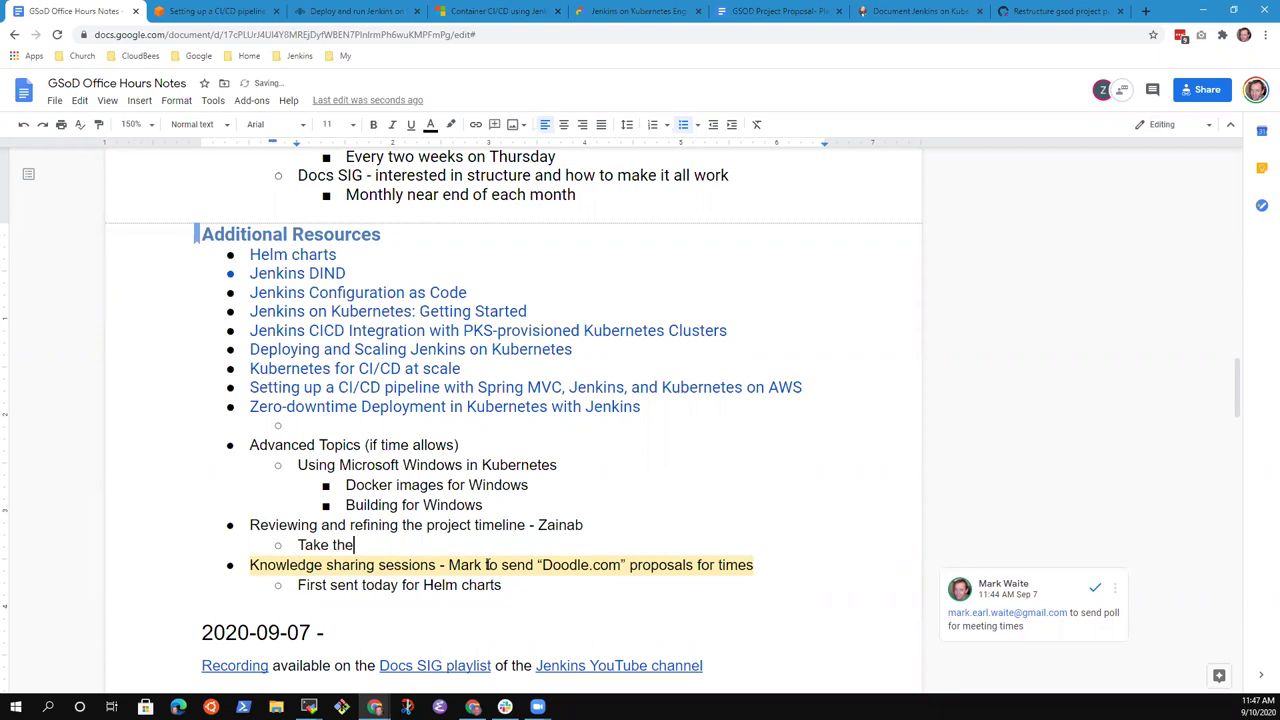
pyautogui.write('topics that')
pyautogui.write('re')
pyautogui.press('BackSpace')
pyautogui.press('BackSpace')
pyautogui.press('BackSpace')
pyautogui.press('BackSpace')
pyautogui.press('BackSpace')
pyautogui.press('BackSpace')
pyautogui.press('BackSpace')
pyautogui.press('BackSpace')
pyautogui.press('BackSpace')
pyautogui.press('BackSpace')
pyautogui.press('BackSpace')
pyautogui.press('BackSpace')
pyautogui.press('BackSpace')
pyautogui.press('BackSpace')
pyautogui.press('BackSpace')
pyautogui.write('listed topics')
pyautogui.press('Return')
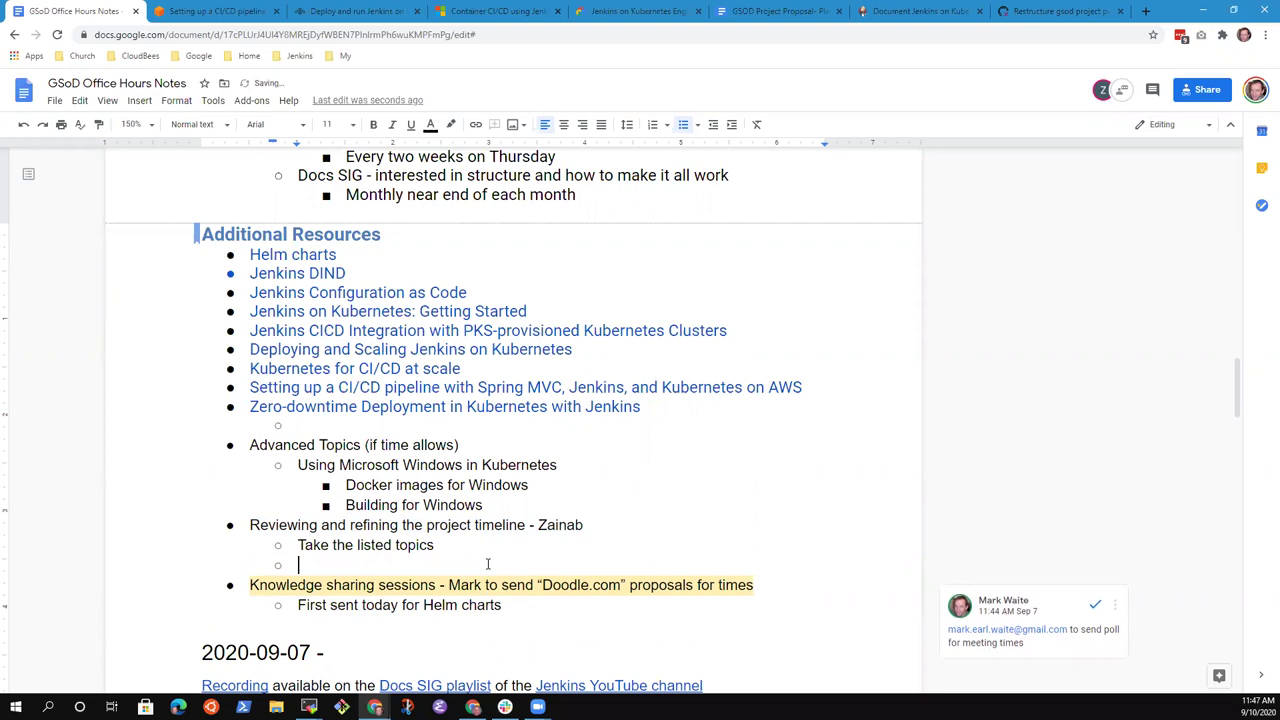
# Add the timeline sub-bullet "Identify which topics should be mapped to sections"
pyautogui.write('Identify whic')
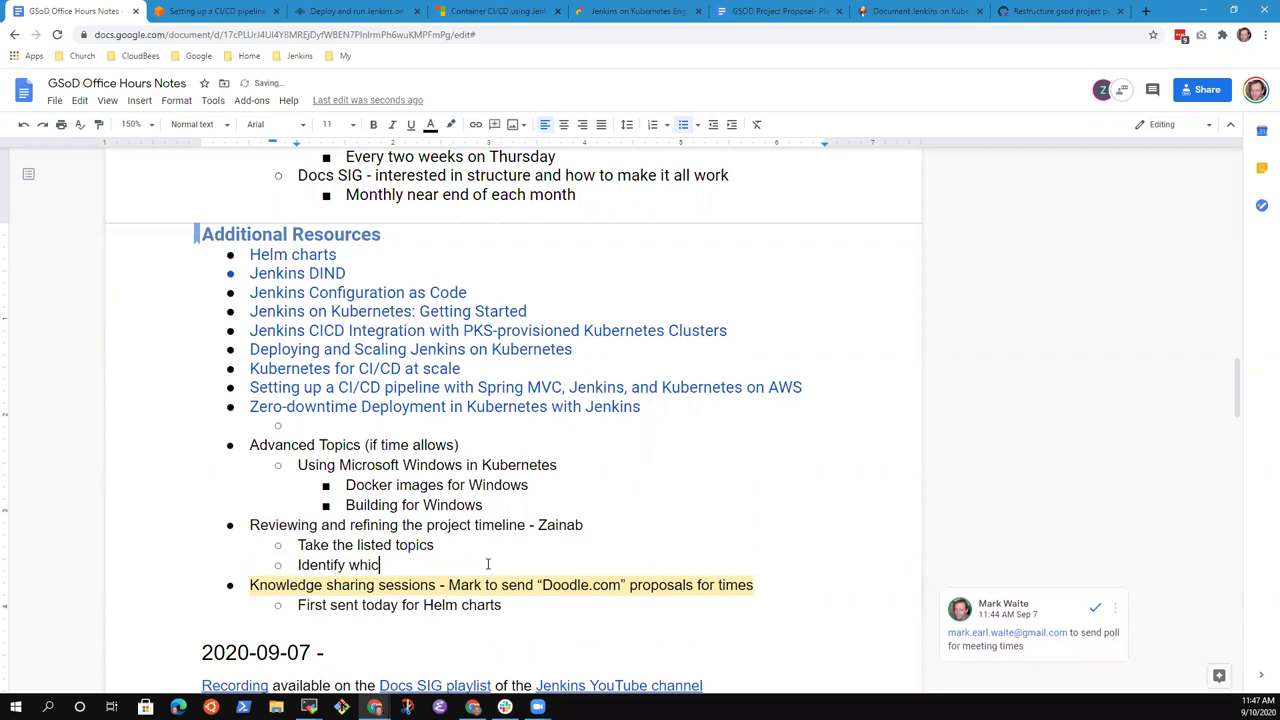
pyautogui.write('h topics should be mapped to ')
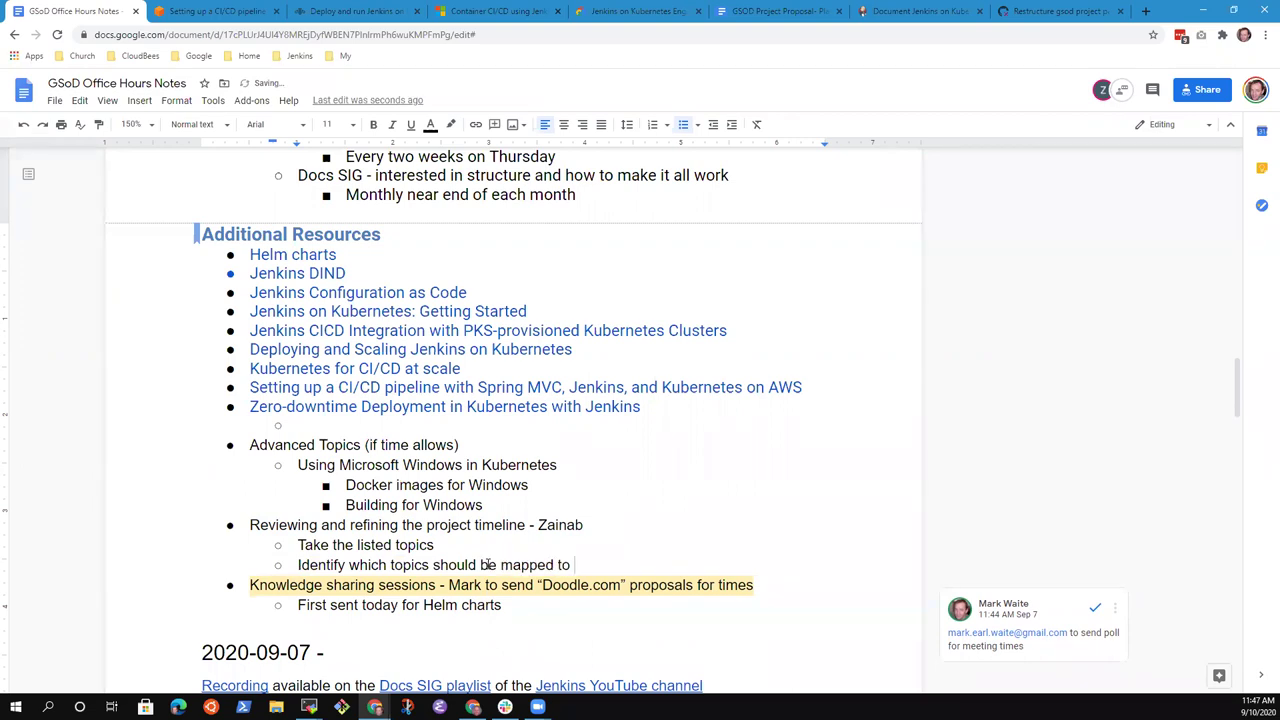
pyautogui.write('sections')
pyautogui.press('Return')
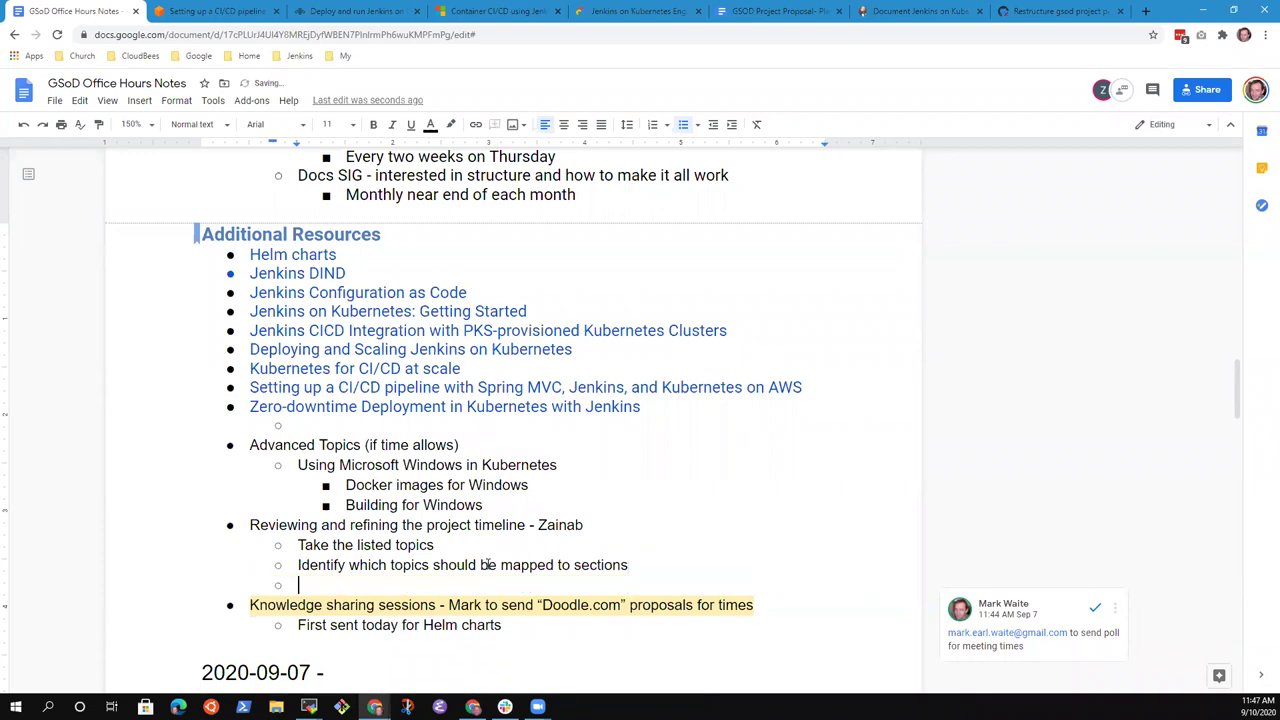
# Add the timeline sub-bullet "Keep the planning lightweight - estimate time for sections, map them to calendar"
pyautogui.write('Keep the planning lightweight')
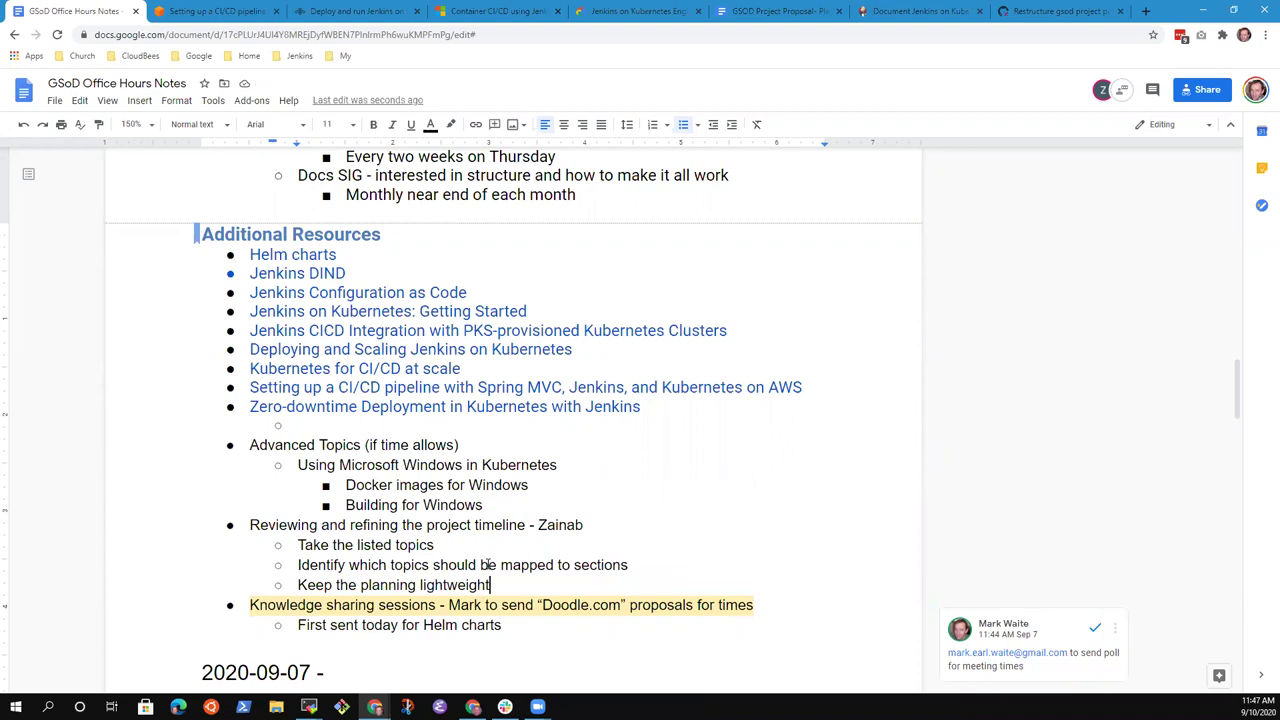
pyautogui.write('- estimate time for sections')
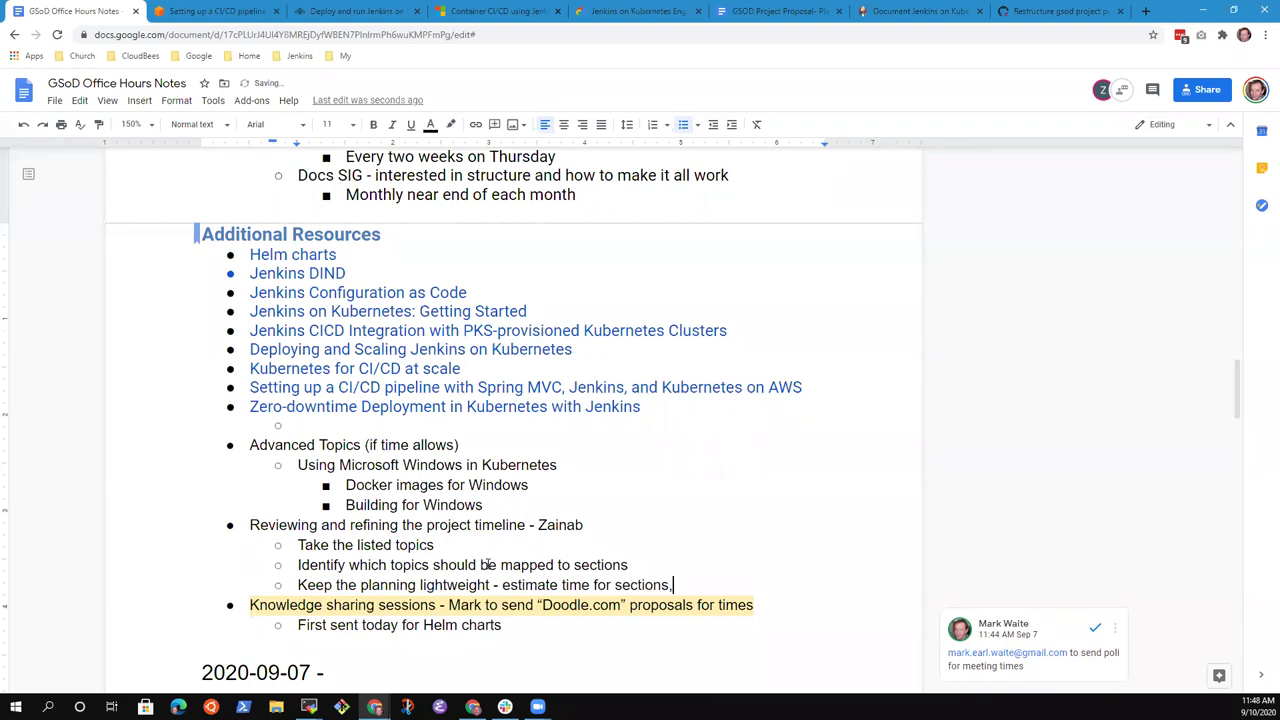
pyautogui.write(',')
pyautogui.press('BackSpace')
pyautogui.press('BackSpace')
pyautogui.write(', map them to calendar')
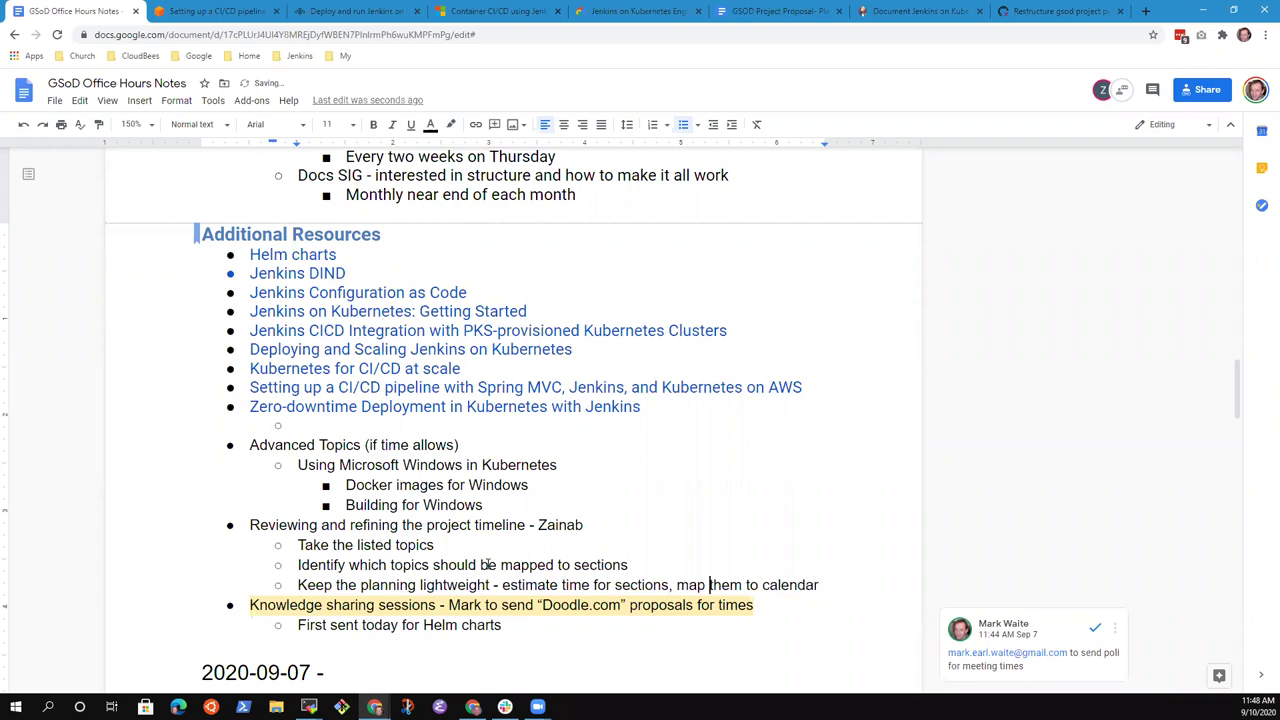
# Replace "map them" with "assign" in the lightweight planning sub-bullet
pyautogui.hotkey('ctrl', 'Left')
pyautogui.hotkey('ctrl', 'Left')
pyautogui.press('Left')
pyautogui.hotkey('ctrl', 'shift', 'Left')
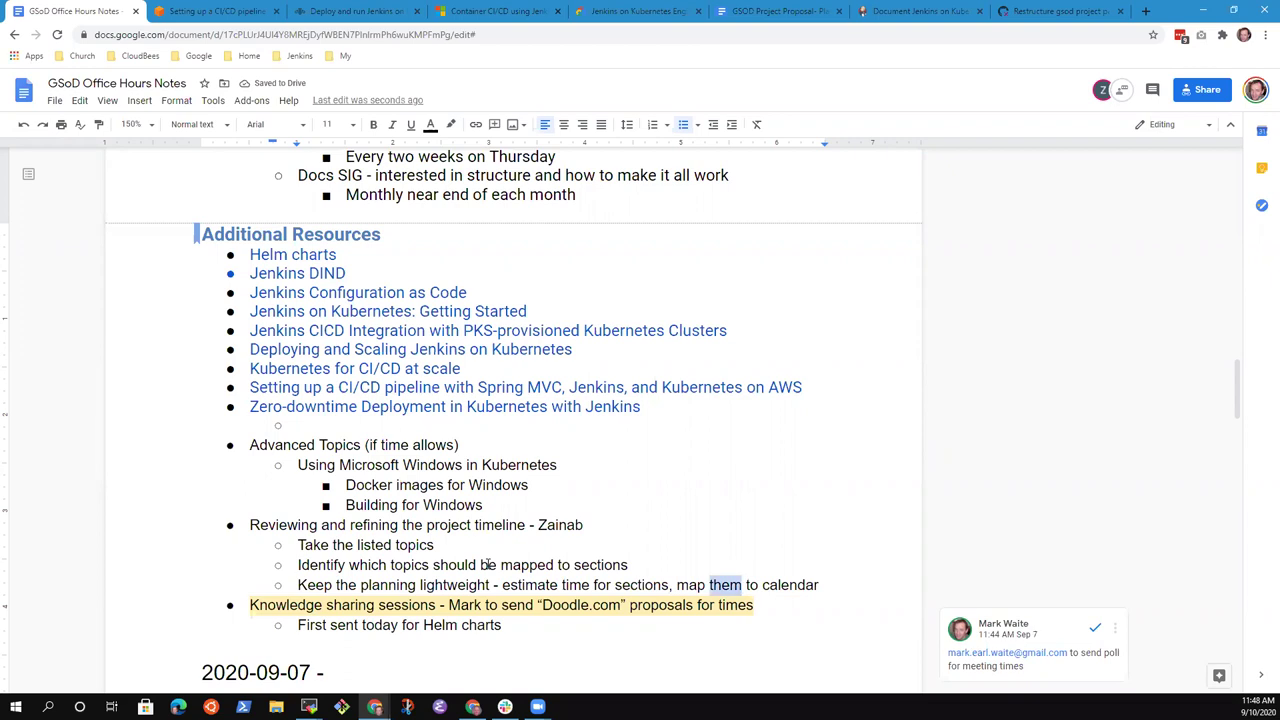
pyautogui.hotkey('ctrl', 'shift', 'Left')
pyautogui.write('assign')
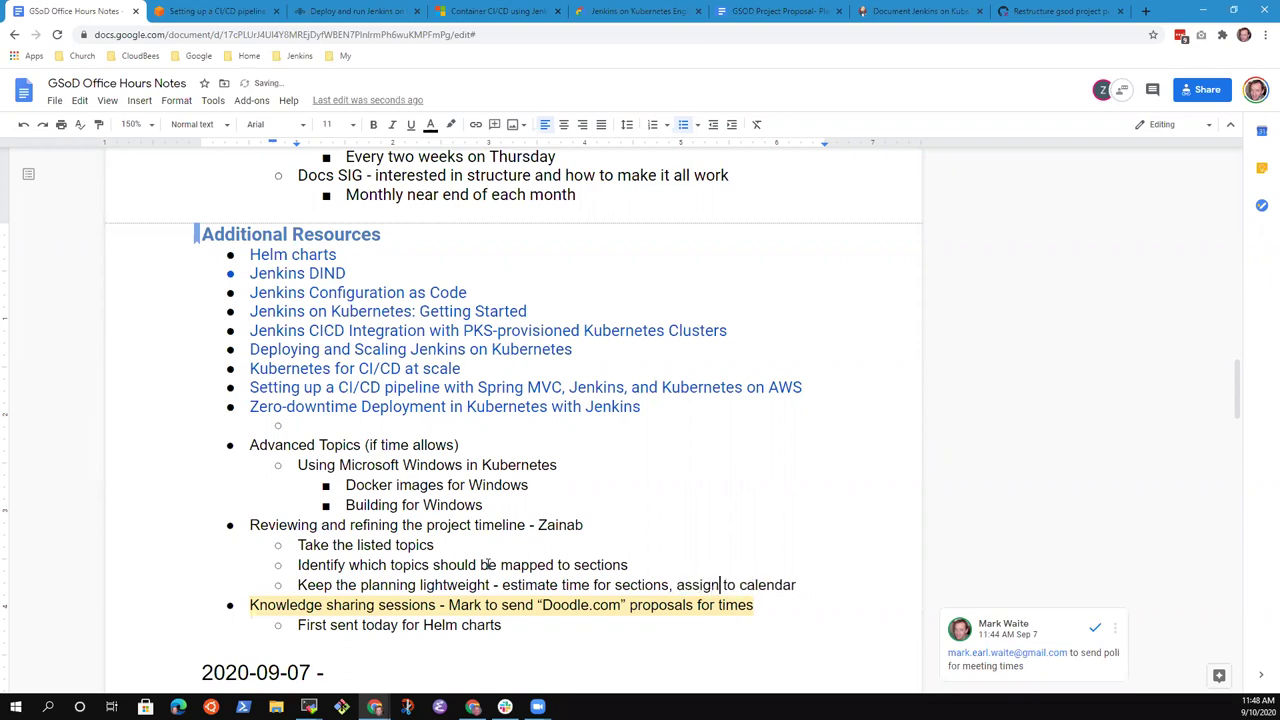
pyautogui.hotkey('shift', 'End')
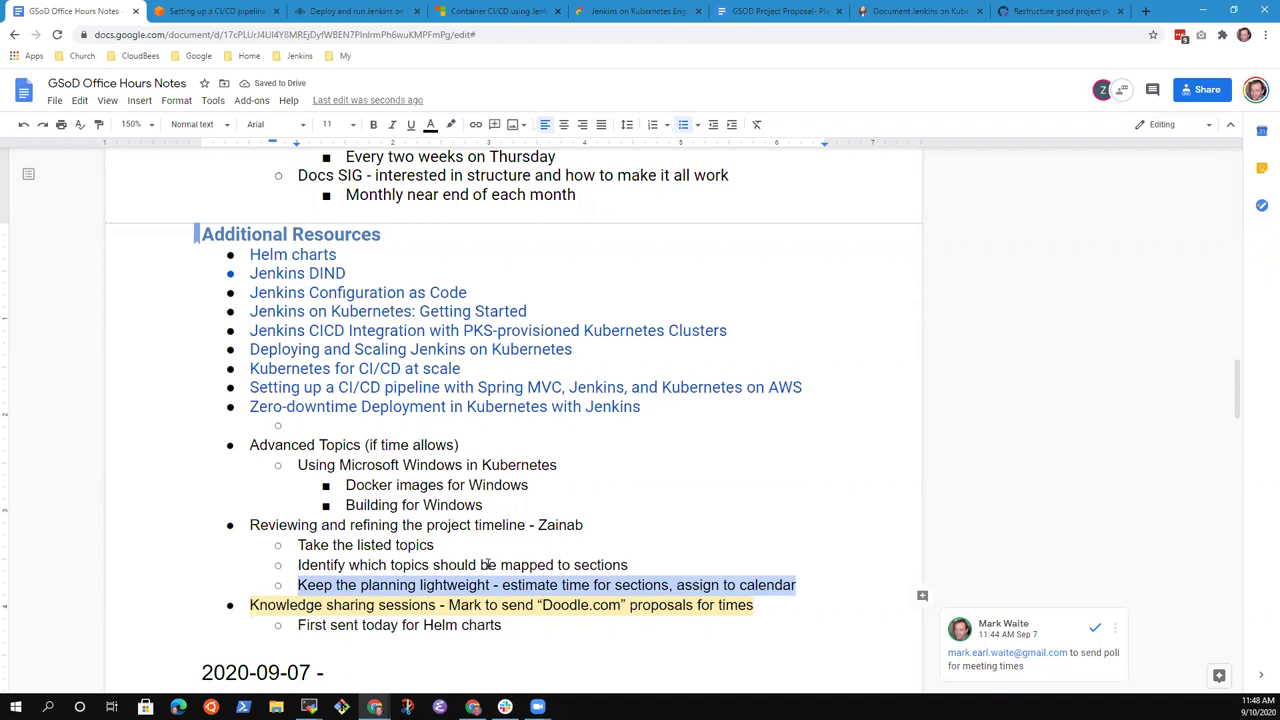
# Nest the note "Flexibility to adjust and correct as we learn more" under the lightweight planning sub-bullet
pyautogui.press('End')
pyautogui.press('Return')
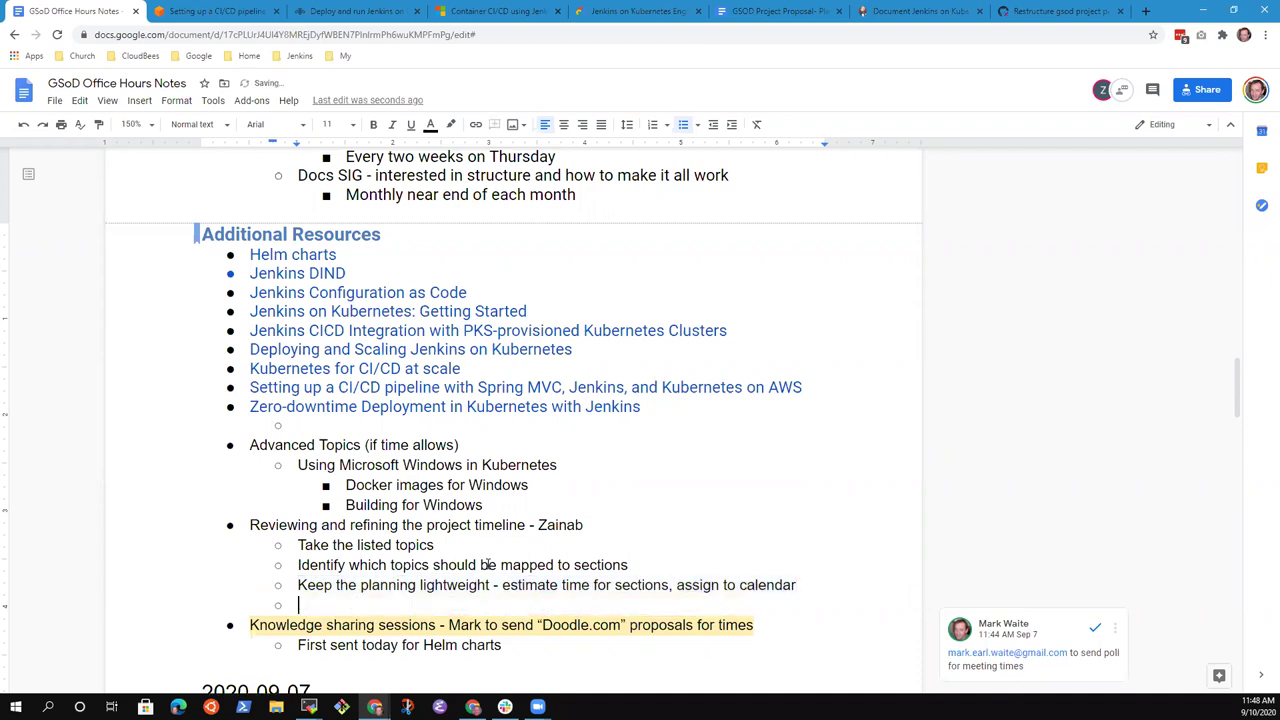
pyautogui.press('Tab')
pyautogui.write('Flexibility to aas')
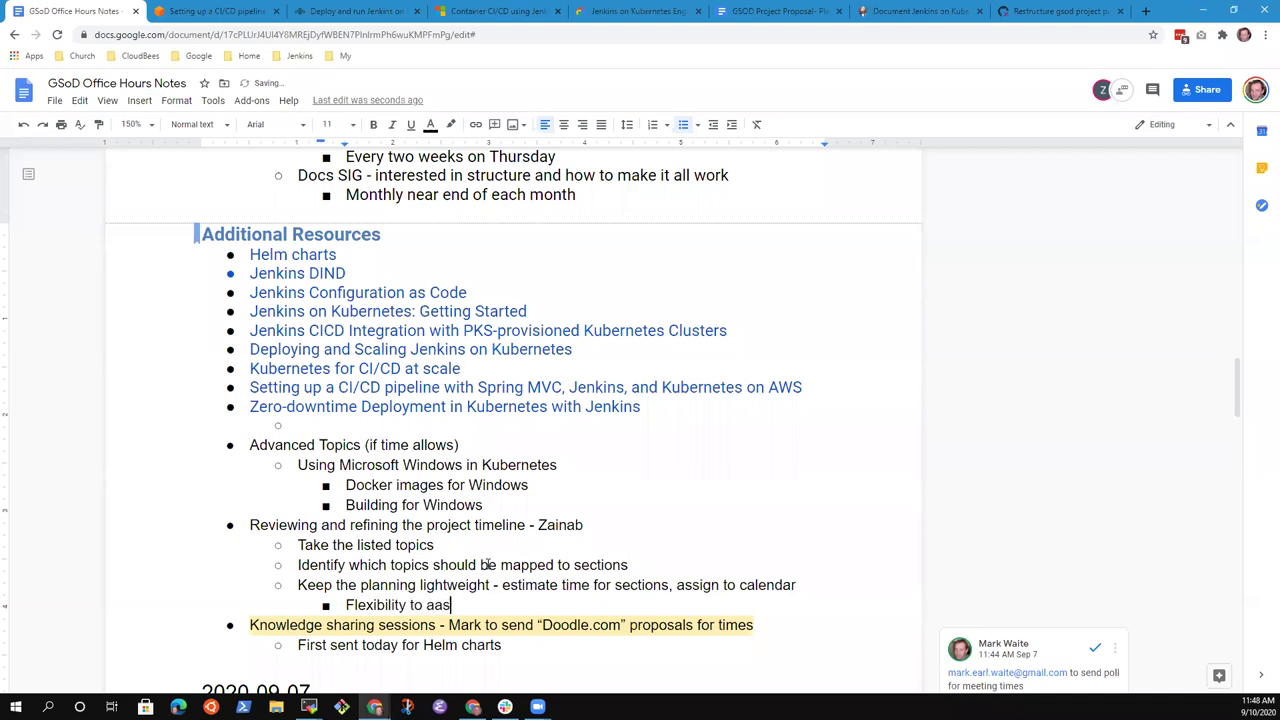
pyautogui.press('BackSpace')
pyautogui.press('BackSpace')
pyautogui.write('djust and correct as we learn more')
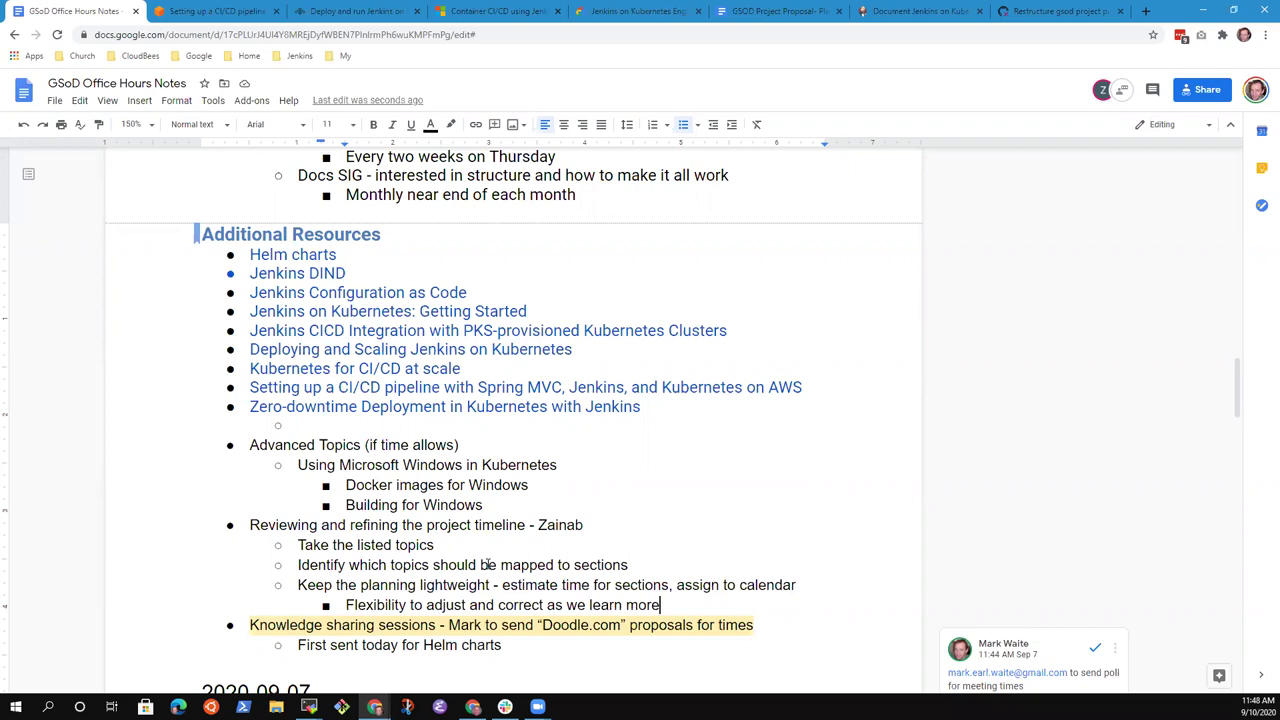
# Add the second-level timeline sub-bullet "Are there things that will need extra time and coordination"
pyautogui.press('Return')
pyautogui.hotkey('shift', 'Tab')
pyautogui.write('Are ')
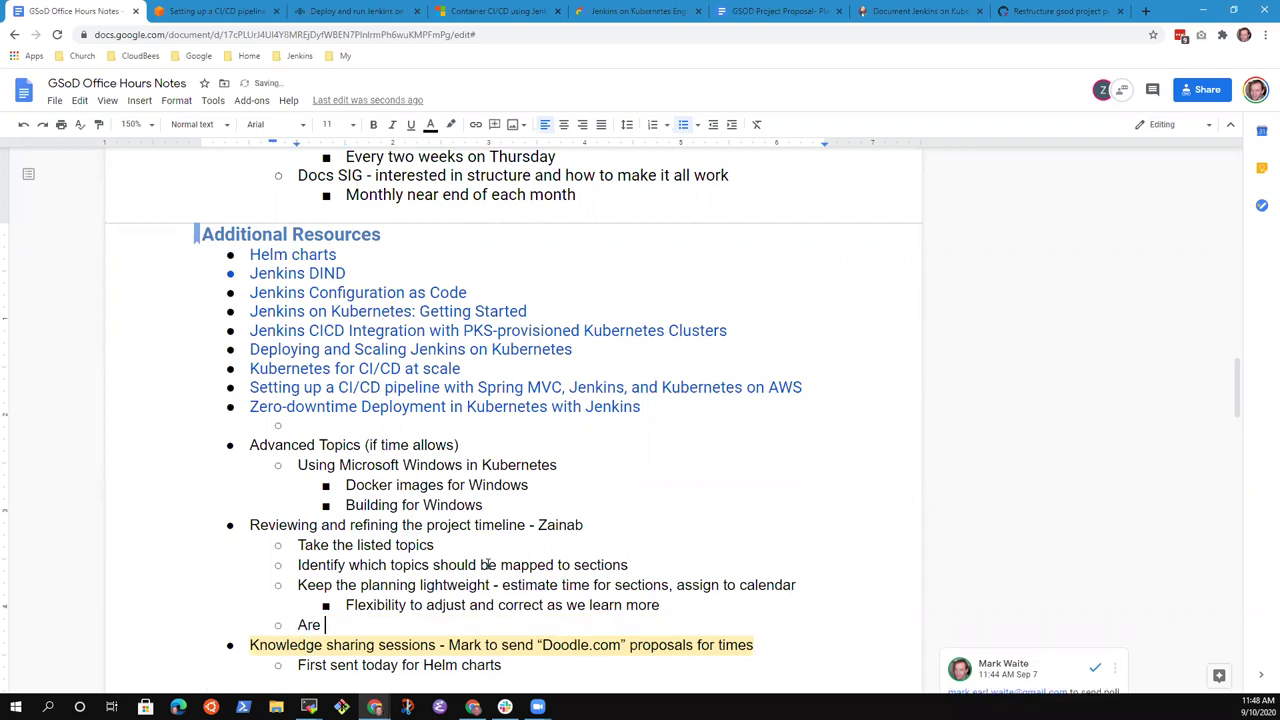
pyautogui.write('there things that wil')
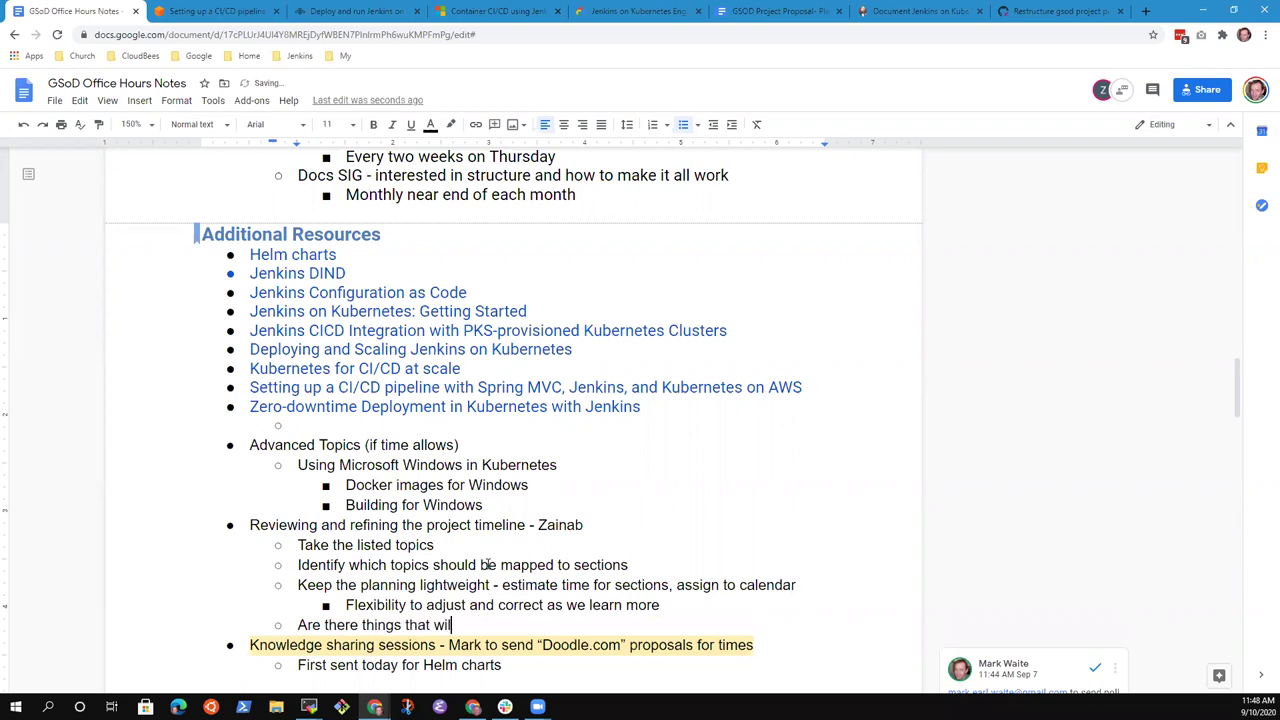
pyautogui.write('l need extra time and co')
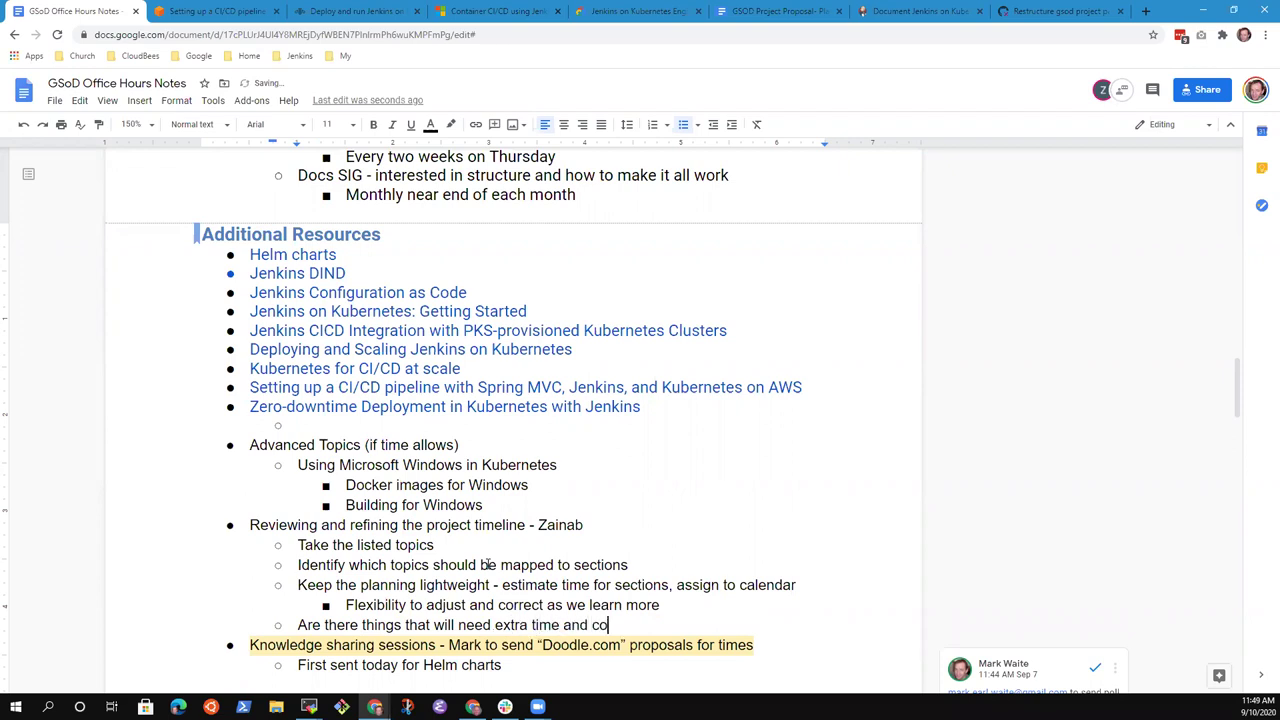
pyautogui.write('ordination')
# Nest the items "Cloud provider interactions" and "Katacoda" under the extra time and coordination question
pyautogui.press('Return')
pyautogui.press('Tab')
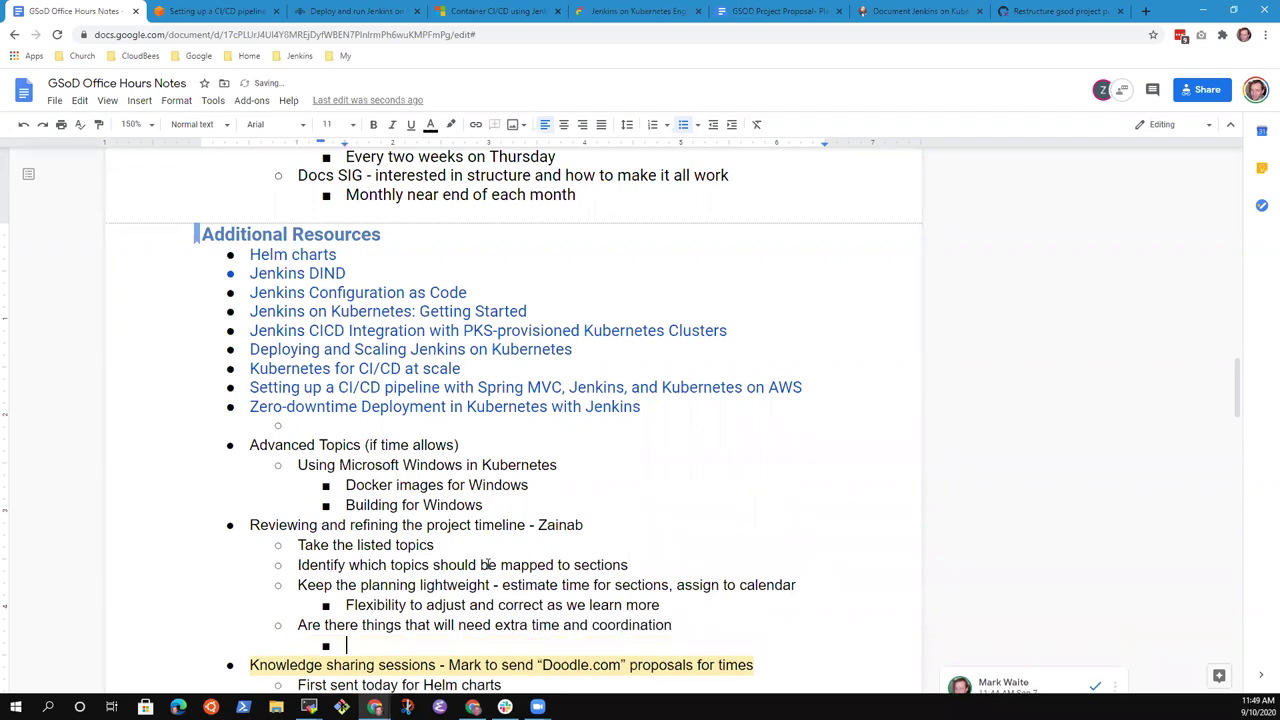
pyautogui.write('Cloud')
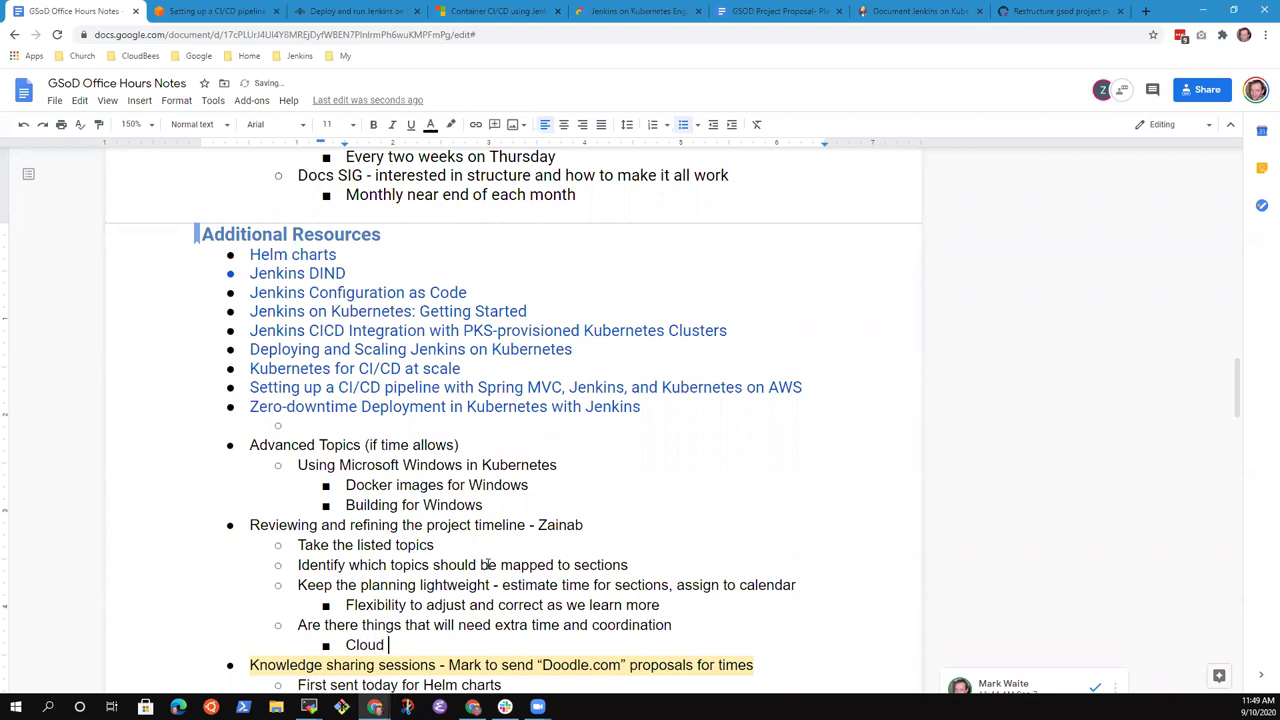
pyautogui.write(' provider interactions')
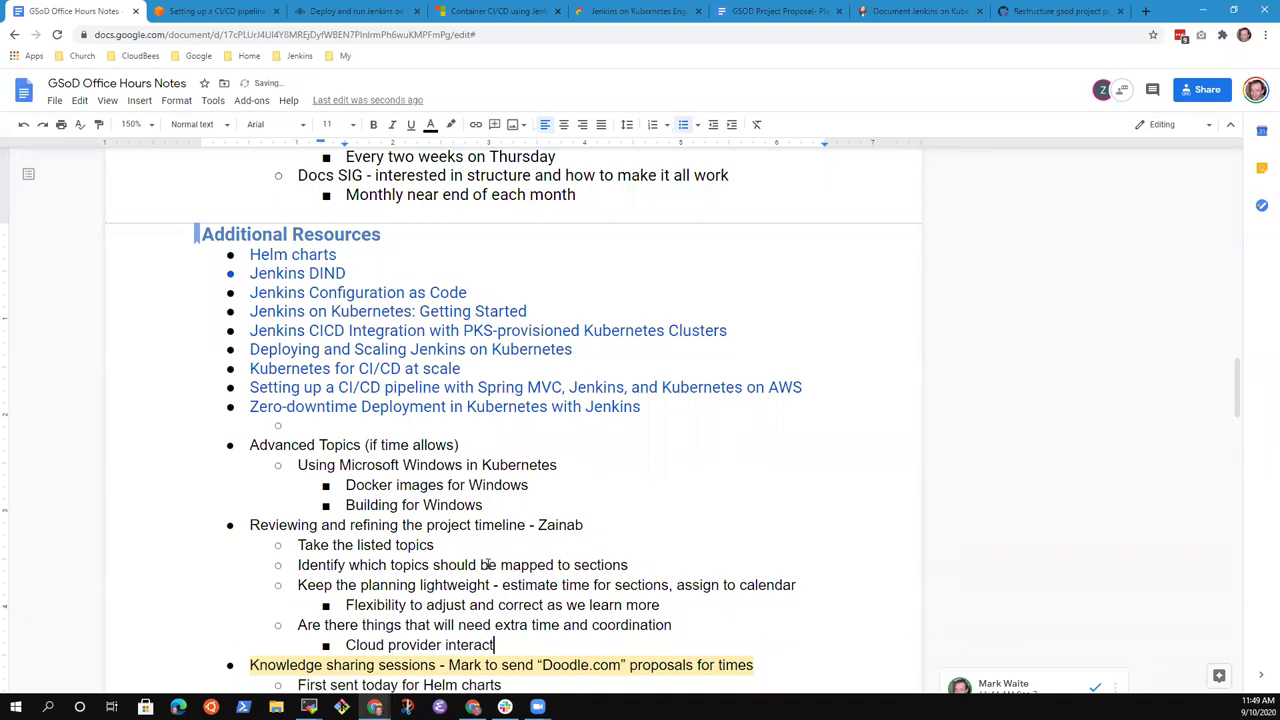
pyautogui.press('Return')
pyautogui.write('Katacoda')
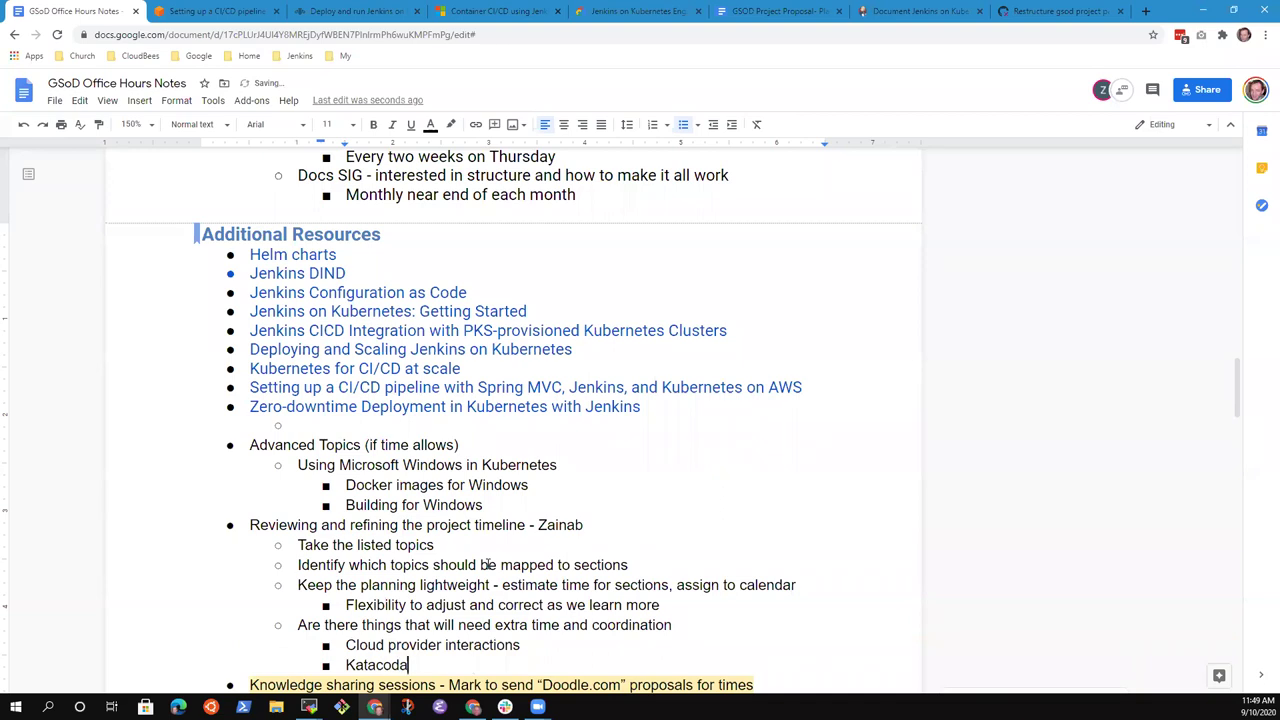
# Add a "Katacoda" sub-bullet after the Helm charts note under Knowledge sharing sessions
pyautogui.scroll(-2, 487, 565)
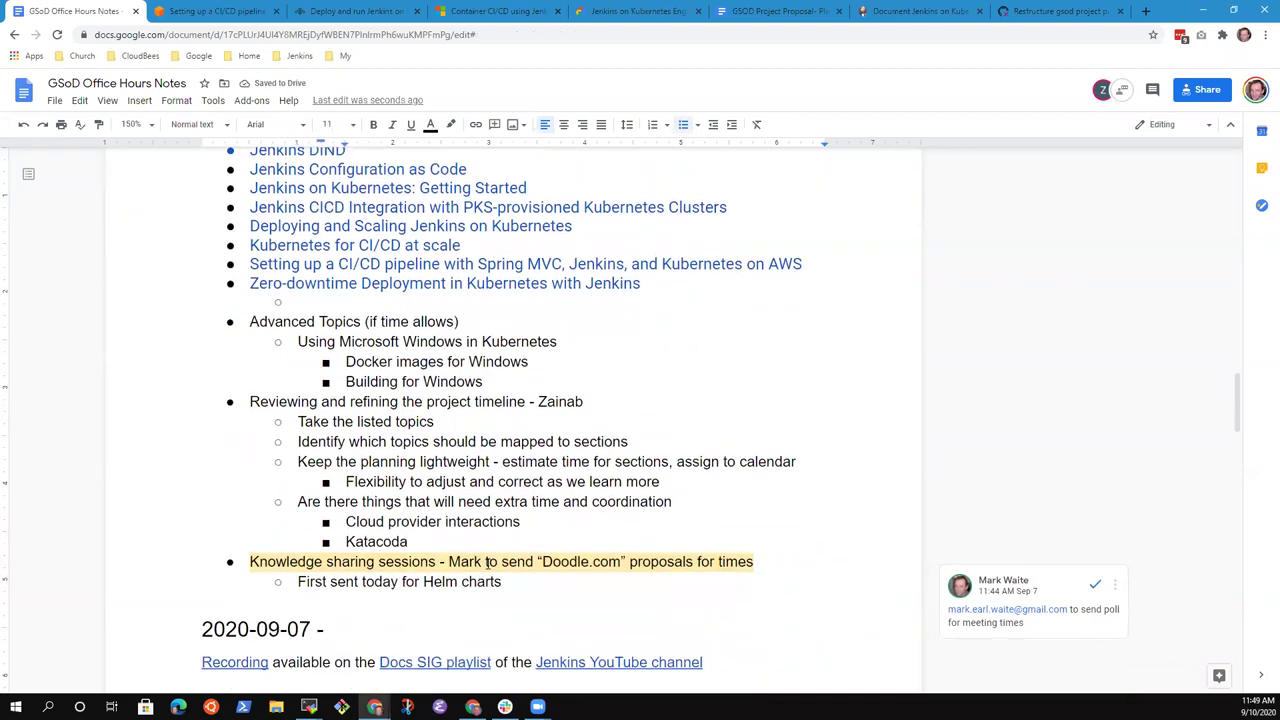
pyautogui.press('Down')
pyautogui.press('Down')
pyautogui.press('End')
pyautogui.press('Return')
pyautogui.write('Katacoda')
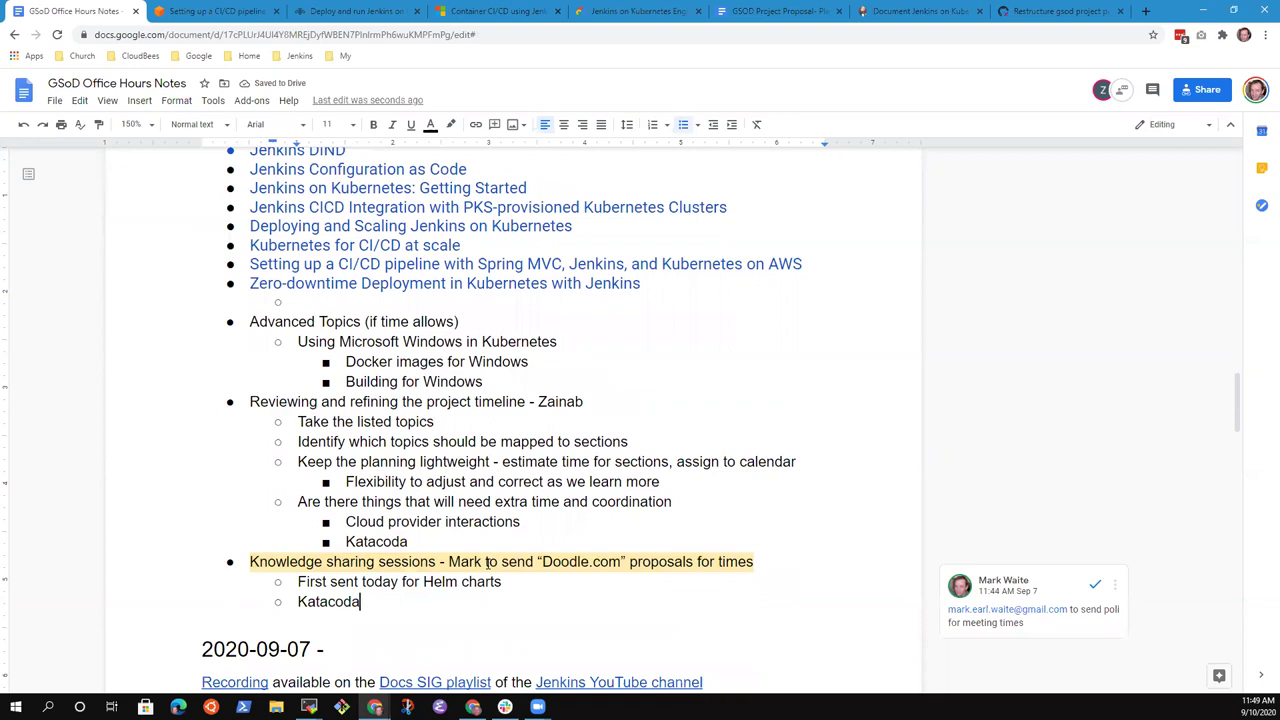
pyautogui.press('Up')
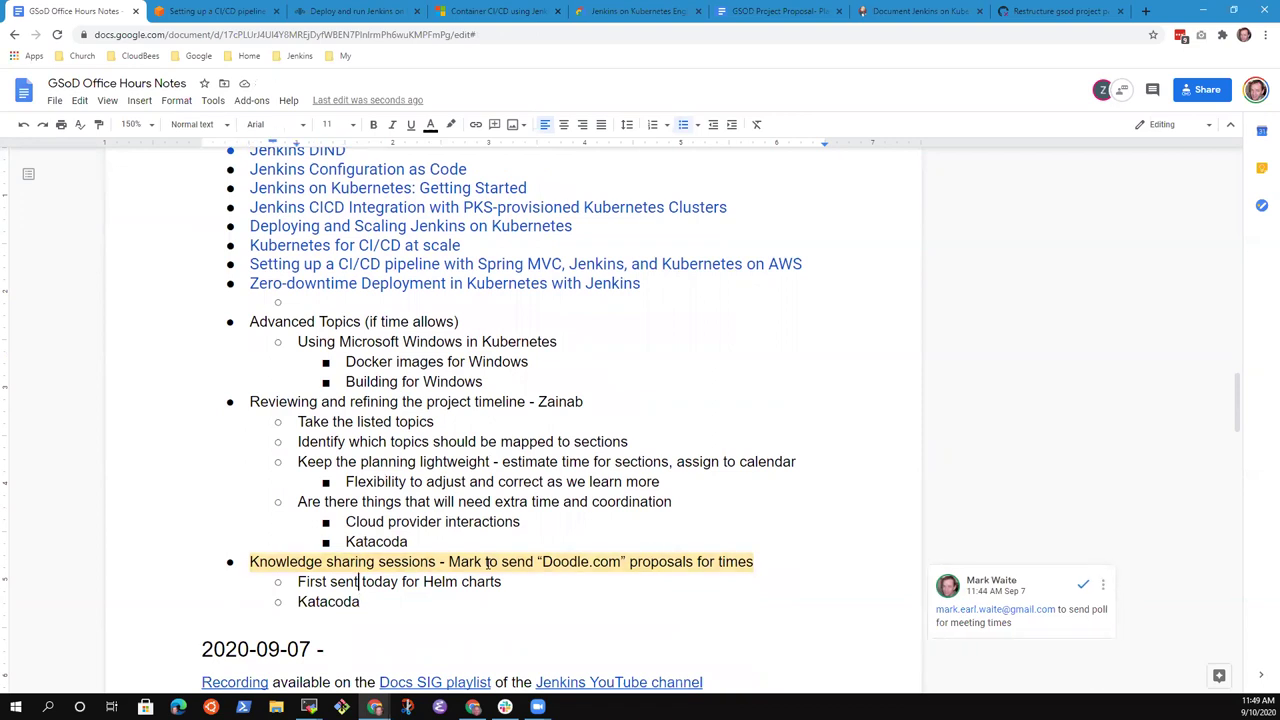
pyautogui.press('Down')
pyautogui.press('Up')
pyautogui.press('Up')
pyautogui.press('End')
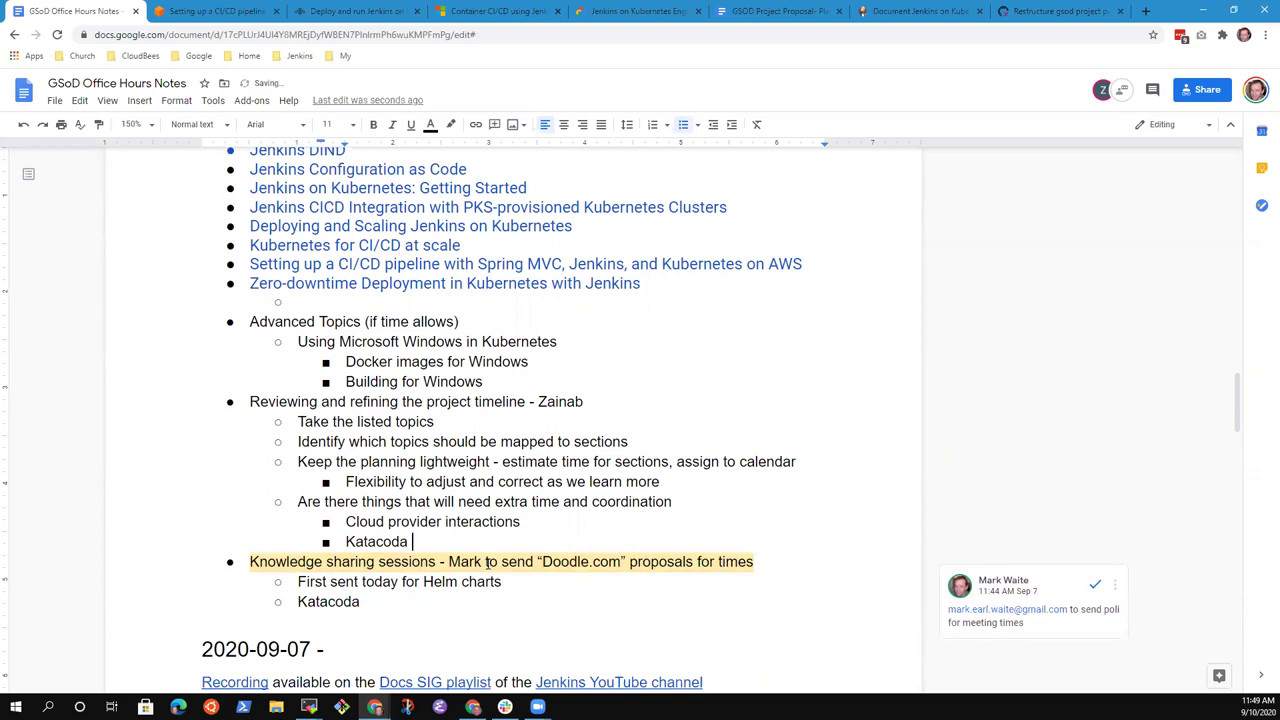
pyautogui.press('BackSpace')
pyautogui.write('as a hosting')
pyautogui.hotkey('ctrl', 'BackSpace')
pyautogui.write('hosting')
pyautogui.hotkey('ctrl', 'BackSpace')
pyautogui.hotkey('ctrl', 'BackSpace')
pyautogui.hotkey('ctrl', 'BackSpace')
# Put the organizer's first name and "to send invitation for" before "Katacoda" in the Knowledge sharing sessions note
pyautogui.press('Down')
pyautogui.press('Down')
pyautogui.press('Down')
pyautogui.press('Home')
pyautogui.write('Mark to ')
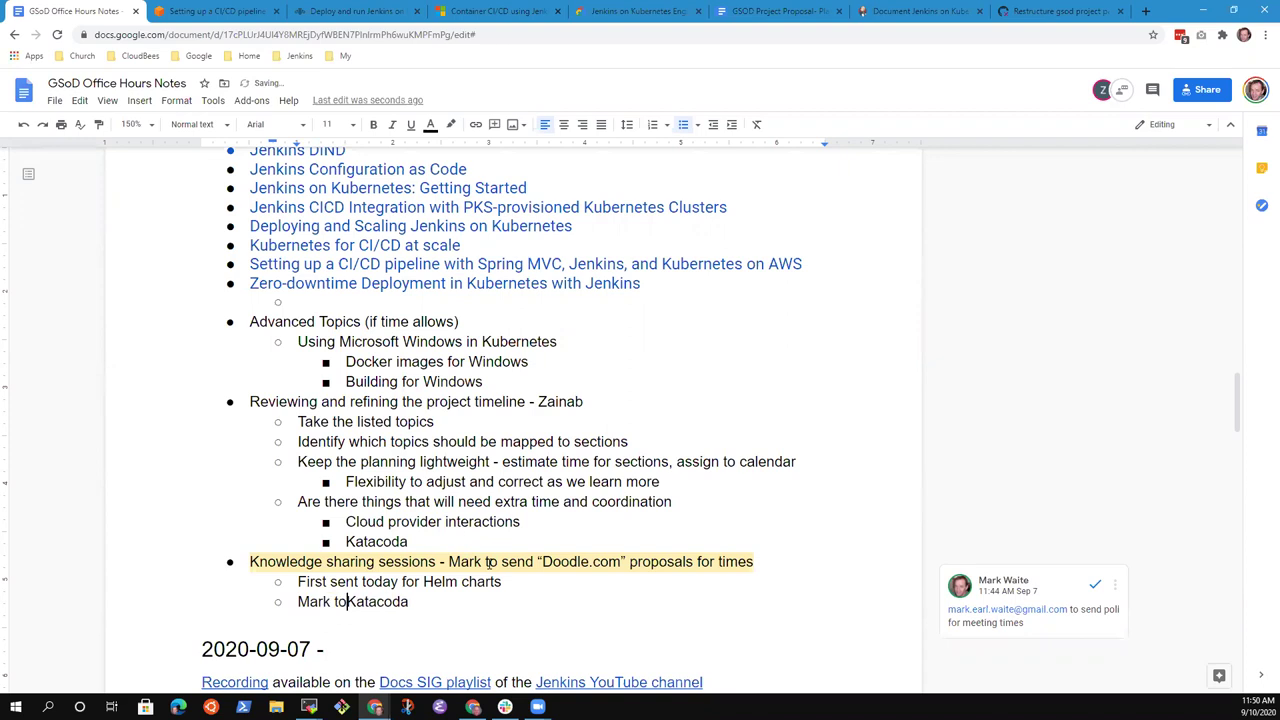
pyautogui.write('send invitatio')
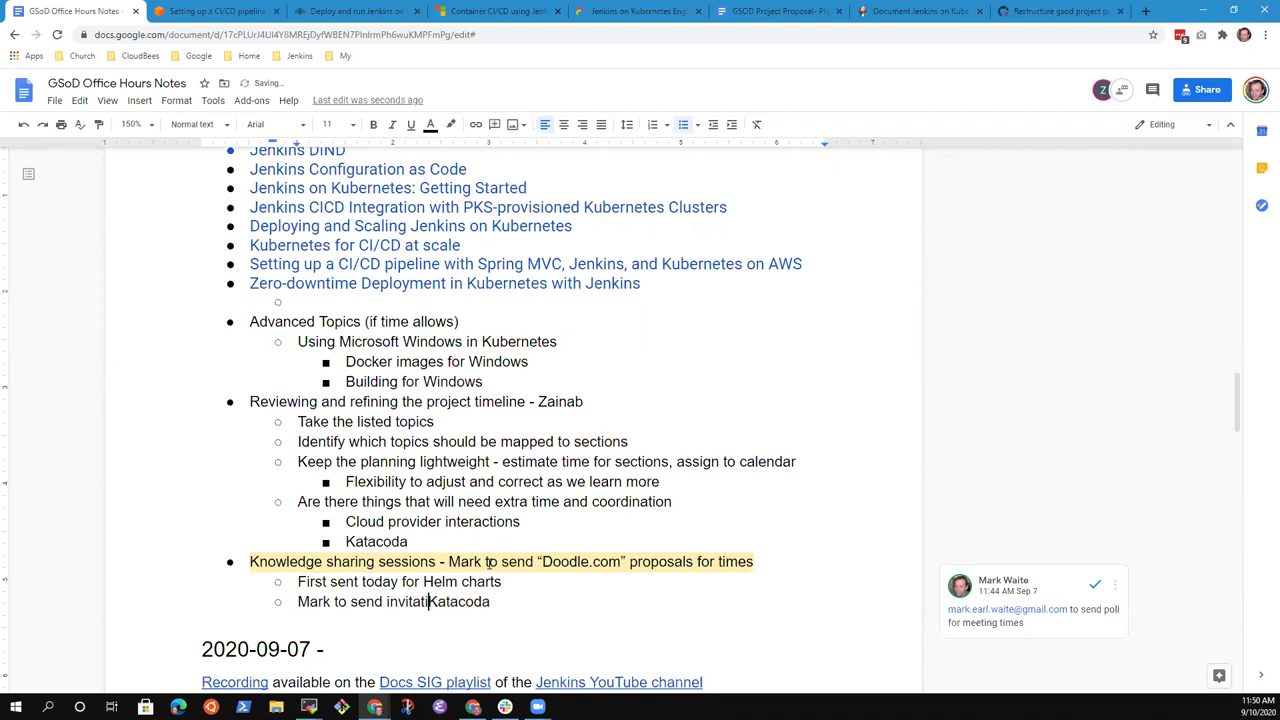
pyautogui.write('n for')
pyautogui.press('End')
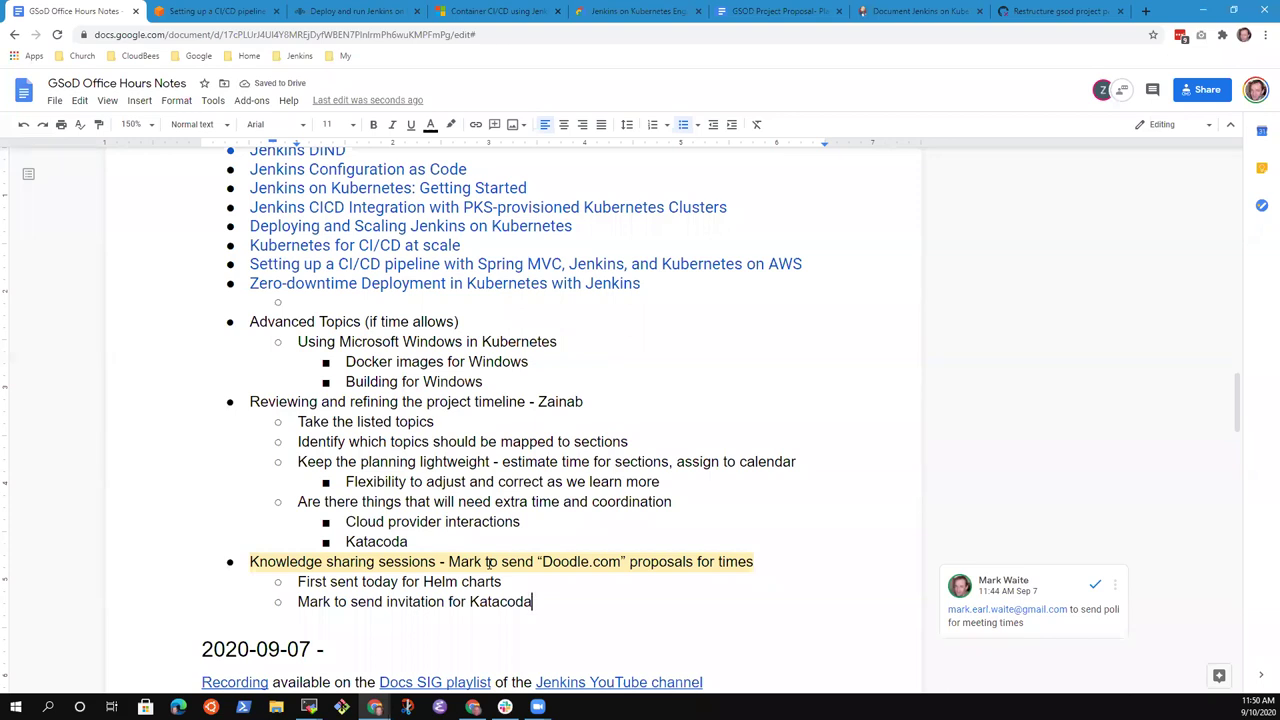
# Append "knowledge sharing session with" and the presenter's name to the Katacoda note, and "with" plus the presenter's full name to the Helm charts note
pyautogui.write('knowledge sharing se')
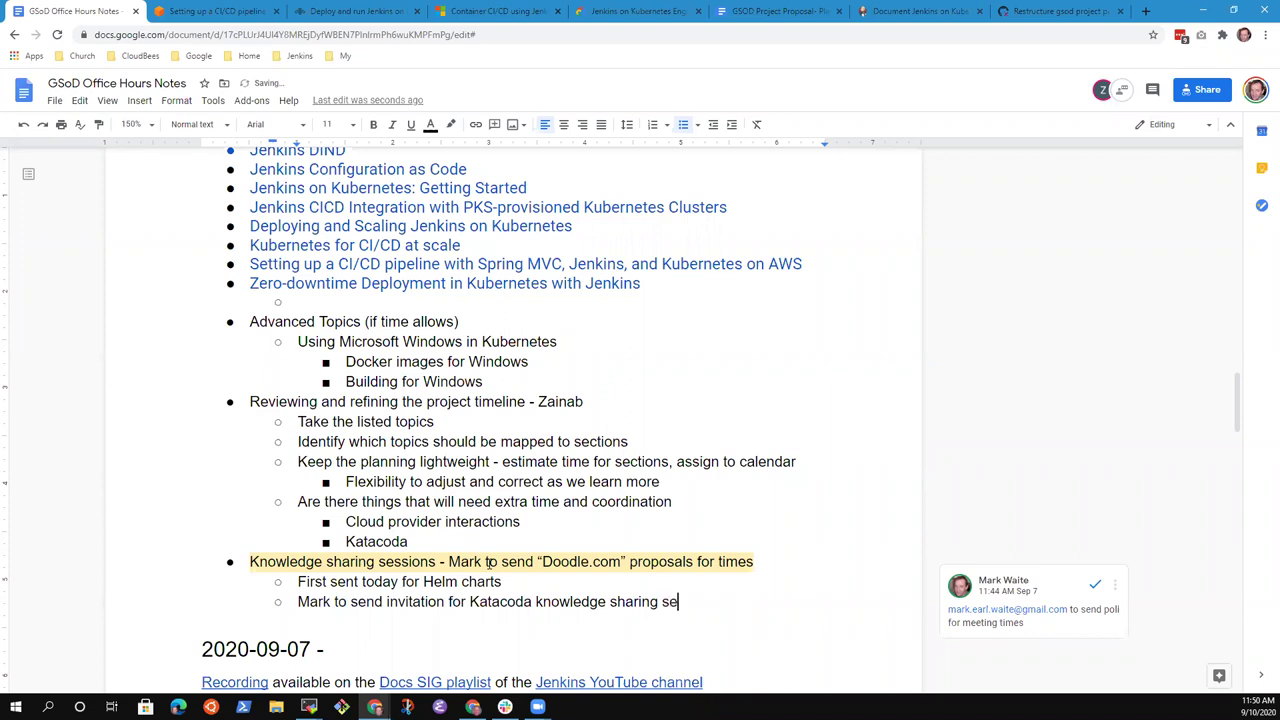
pyautogui.write('ssion with Mark')
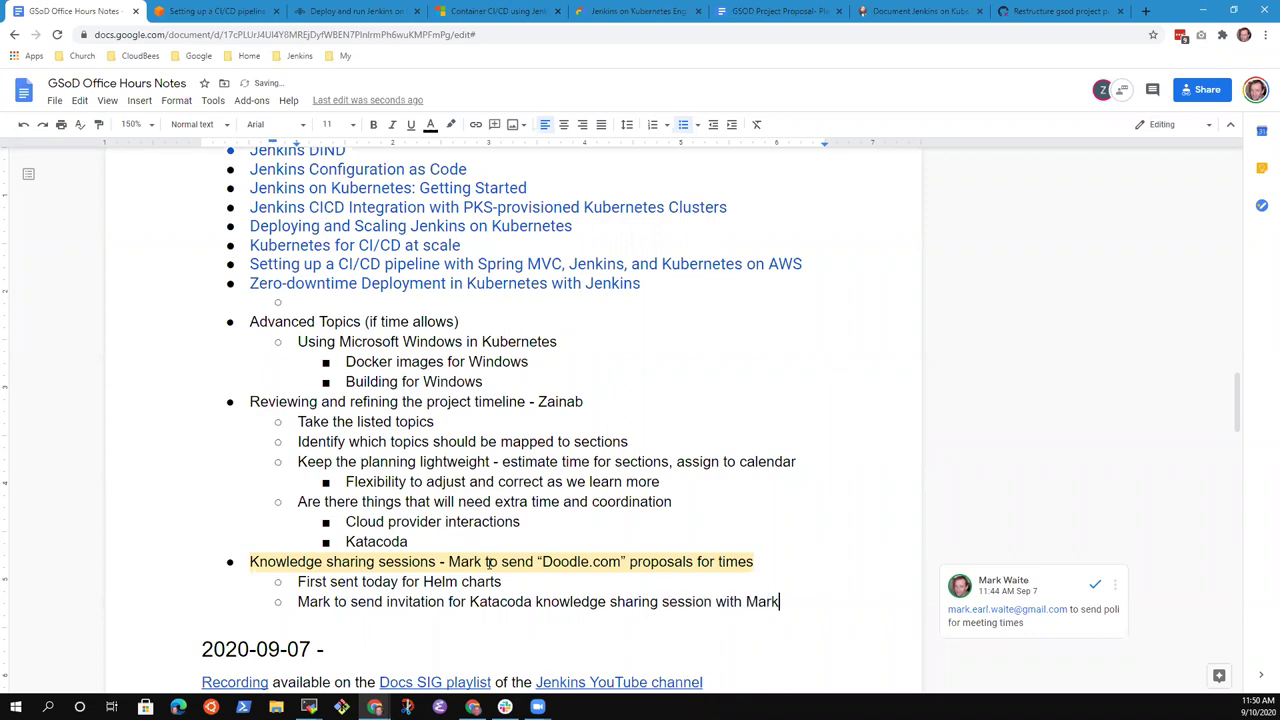
pyautogui.write('y')
pyautogui.press('Up')
pyautogui.write('with Torsten Walter')
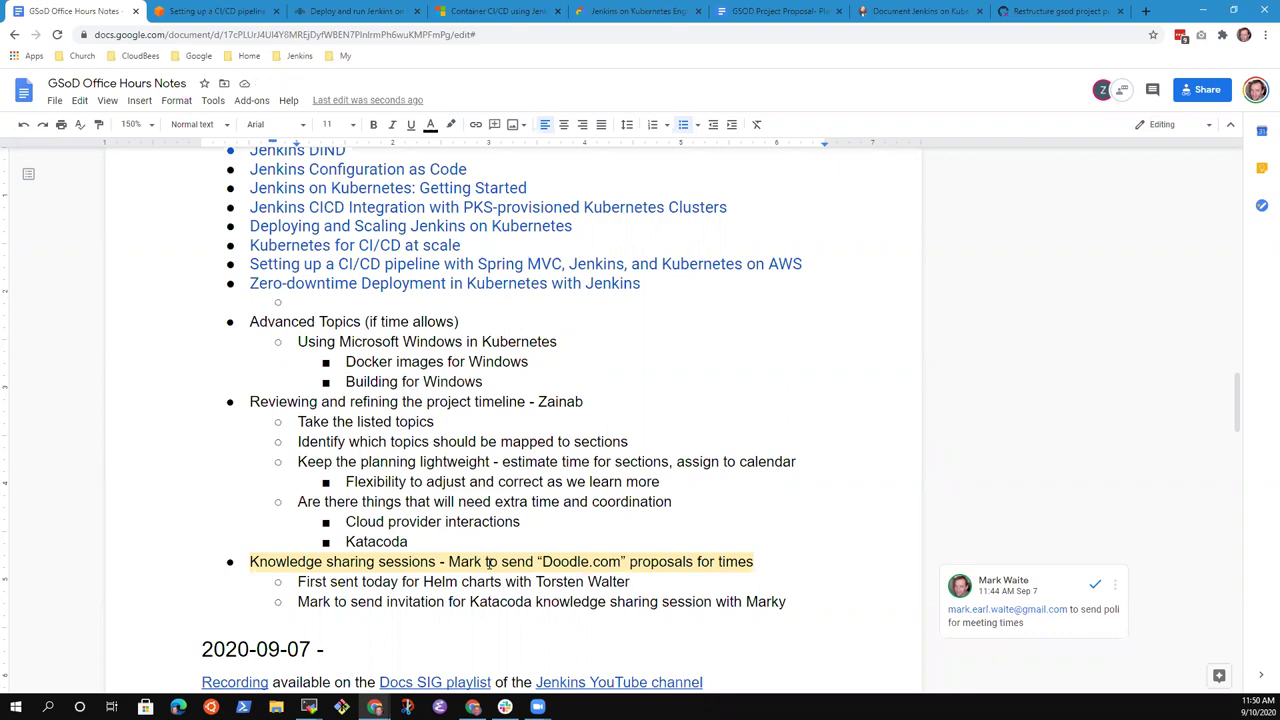
# Append "(AWS, Azure, Google, Oracle, etc.)" to the "Cloud provider interactions" item under the extra time and coordination question
pyautogui.press('Up')
pyautogui.press('Up')
pyautogui.press('Up')
pyautogui.write('(AWS, ')
pyautogui.write('Goo')
pyautogui.press('BackSpace')
pyautogui.press('BackSpace')
pyautogui.press('BackSpace')
pyautogui.write('zure, ')
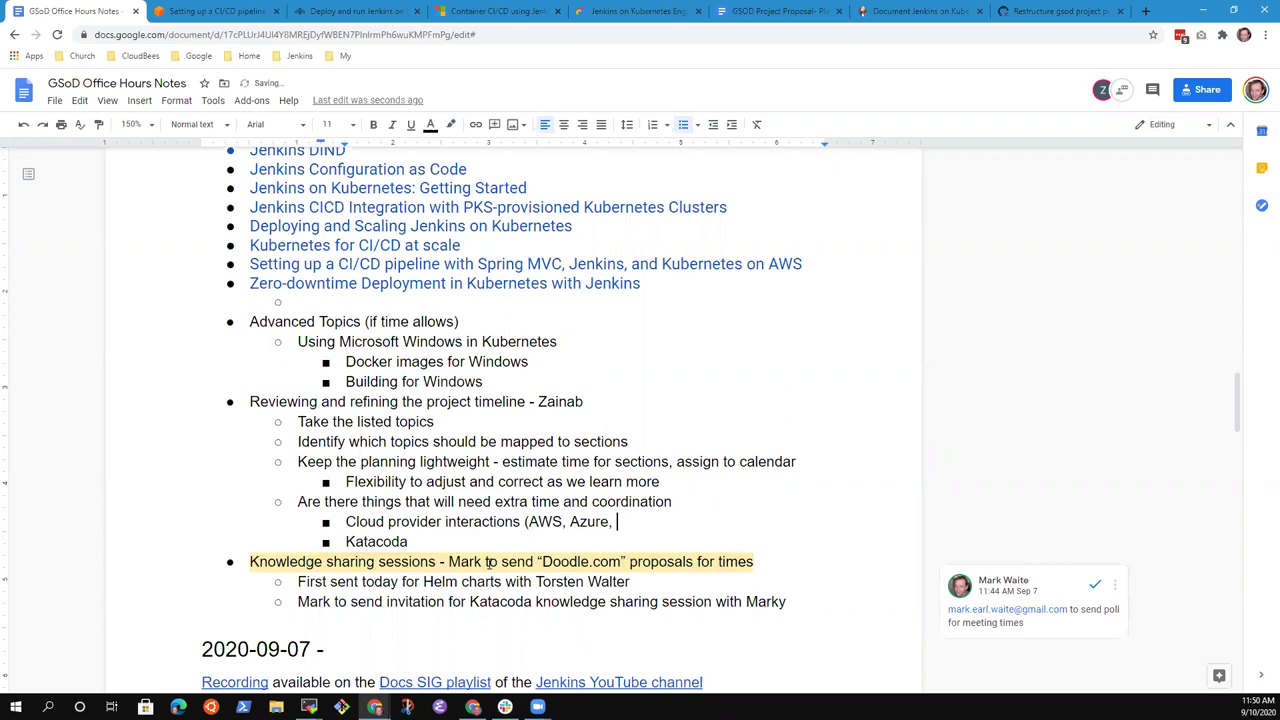
pyautogui.write('Google, Oracle, etc.)')
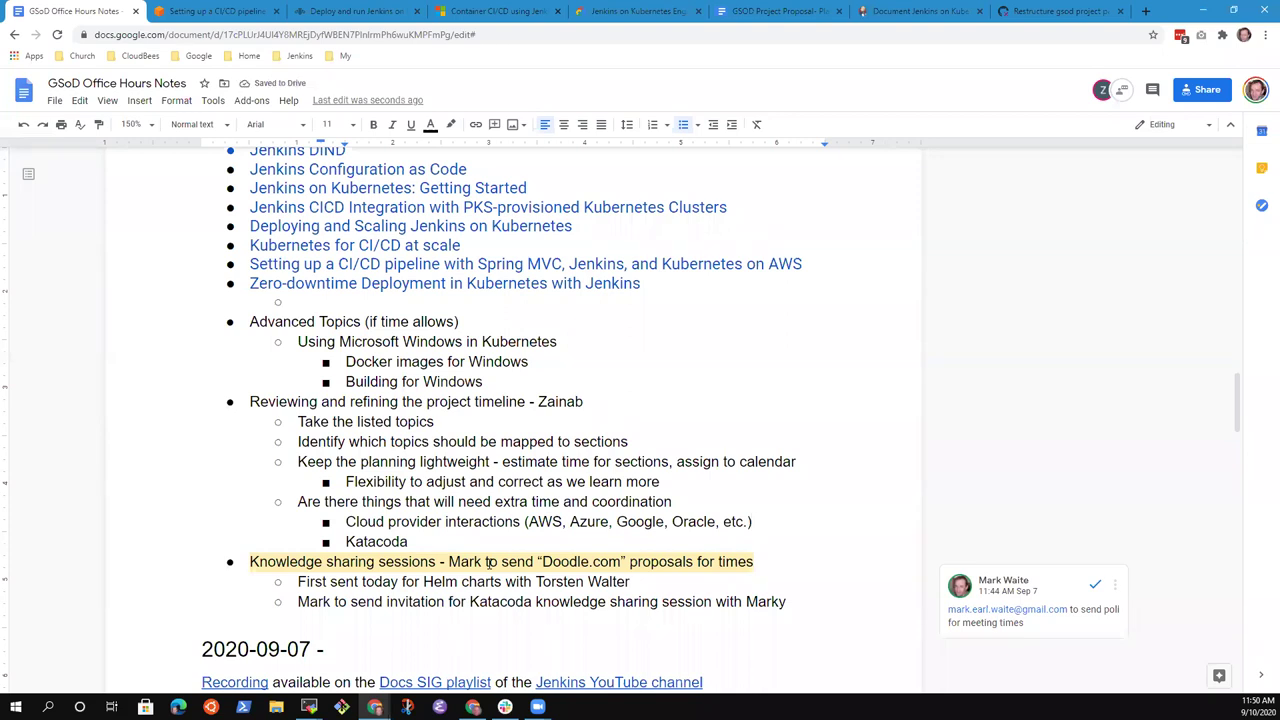
pyautogui.press('Down')
pyautogui.press('Down')
pyautogui.press('Down')
pyautogui.hotkey('shift', 'End')
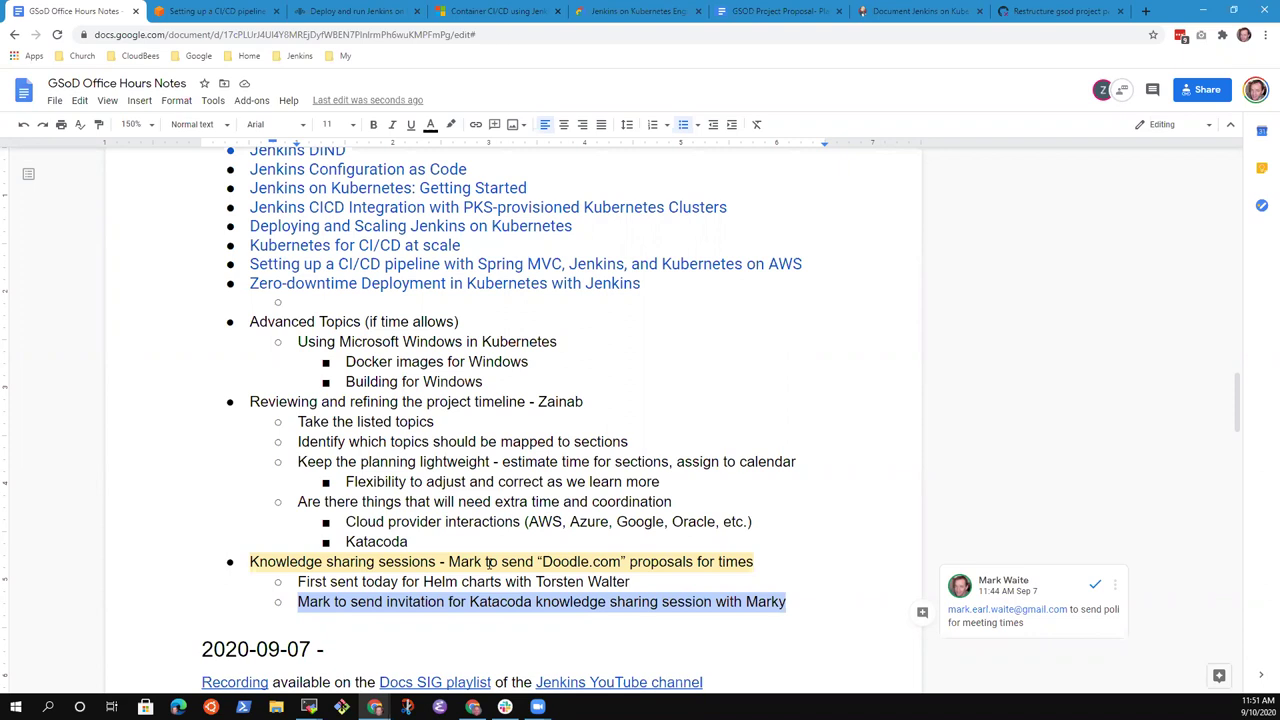
pyautogui.press('Up')
pyautogui.press('Up')
pyautogui.press('Up')
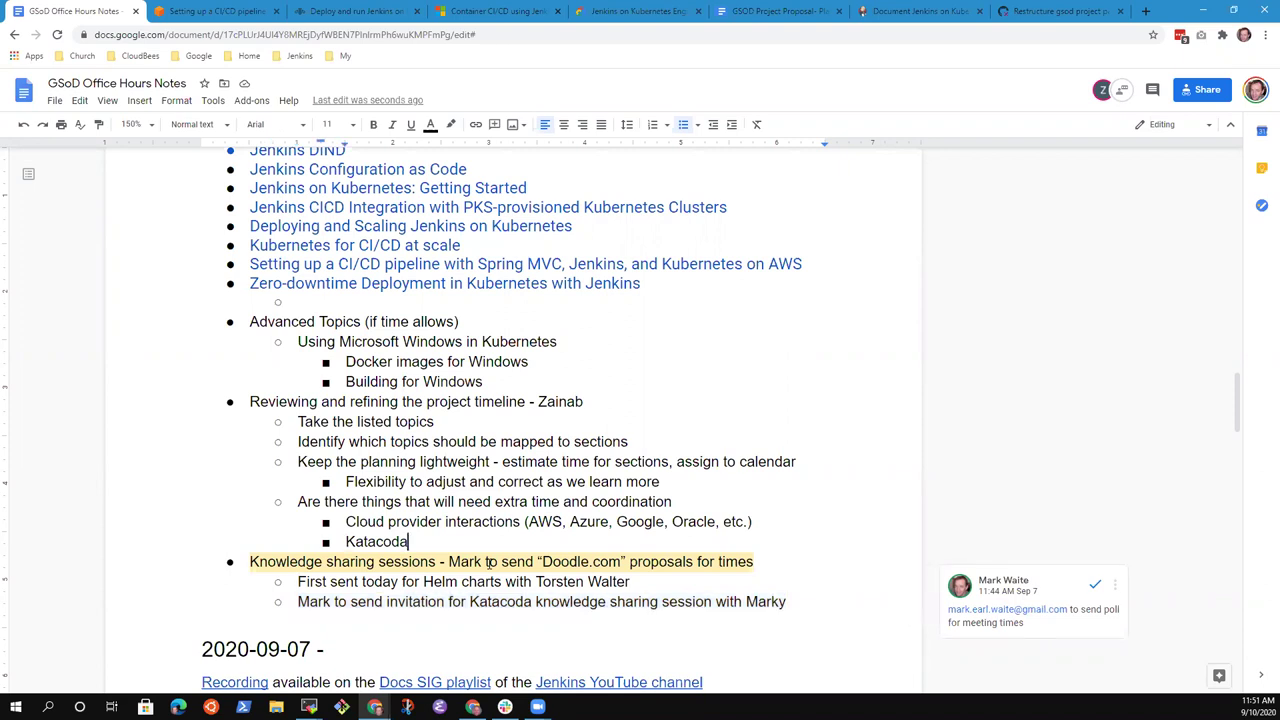
pyautogui.press('Down')
pyautogui.press('Down')
pyautogui.press('Down')
pyautogui.press('End')
pyautogui.scroll(-1, 489, 562)
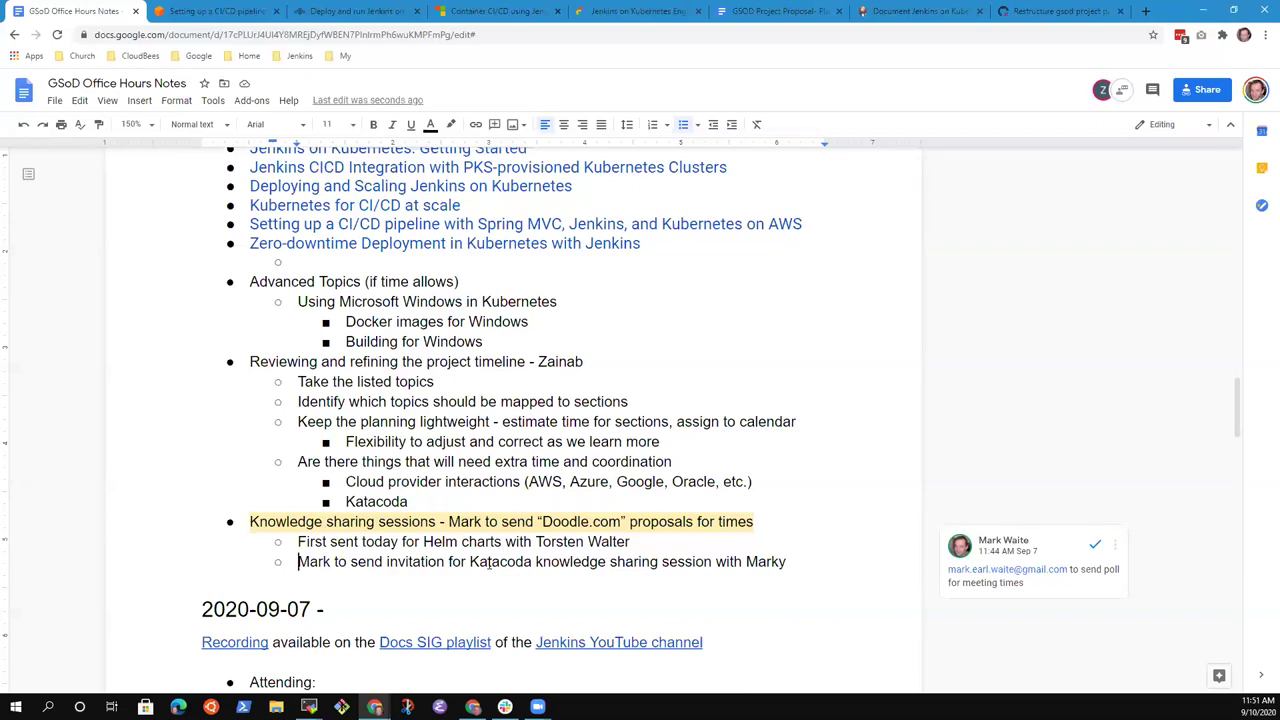
pyautogui.press('End')
pyautogui.click(311, 643)
pyautogui.hotkey('ctrl', 'Left')
pyautogui.hotkey('ctrl', 'shift', 'Left')
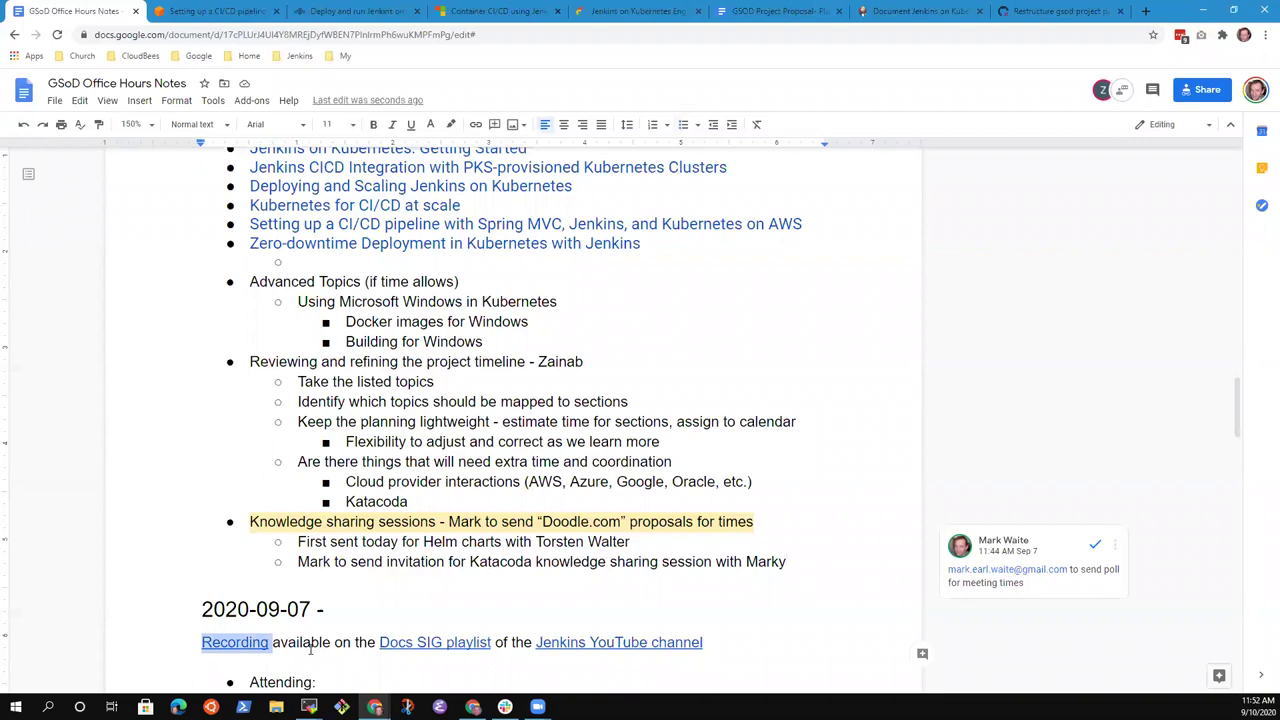
pyautogui.click(380, 610)
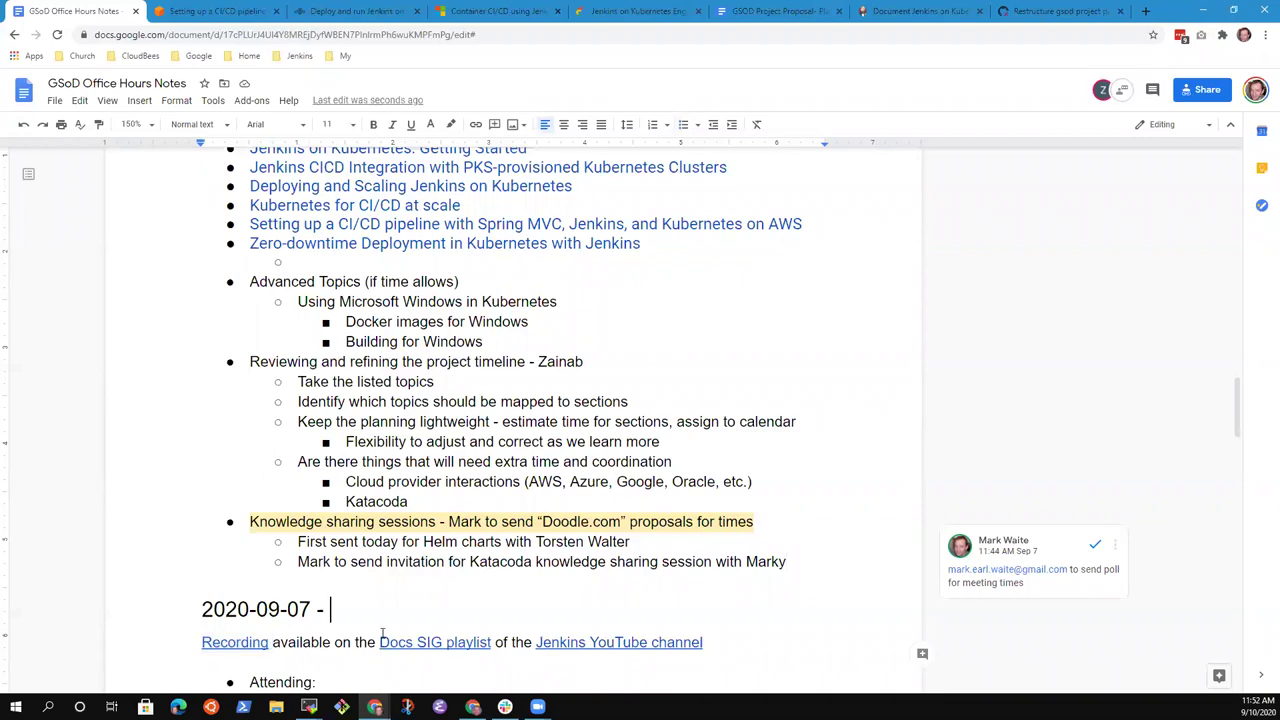